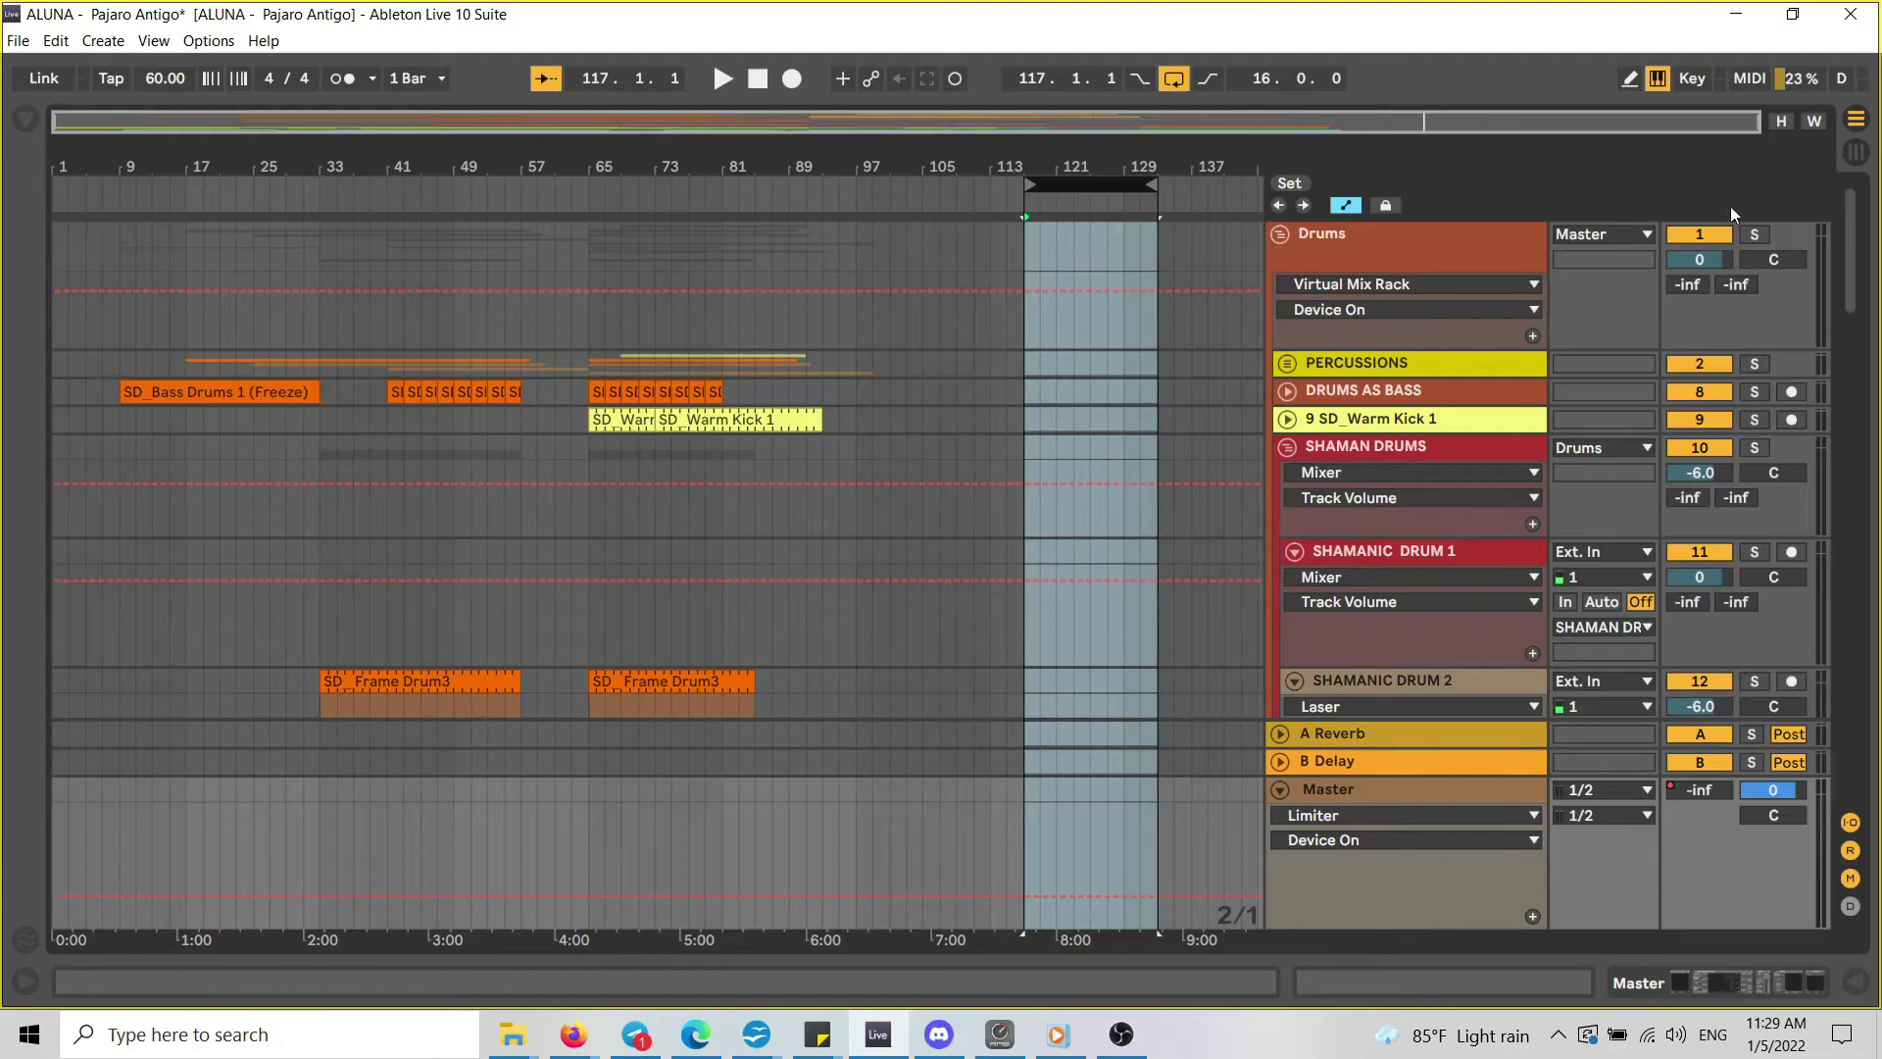
Launch the SD_ Atmo Pad 9 clip in Session View and return the Master track volume to its default 0 dB.
click(1859, 155)
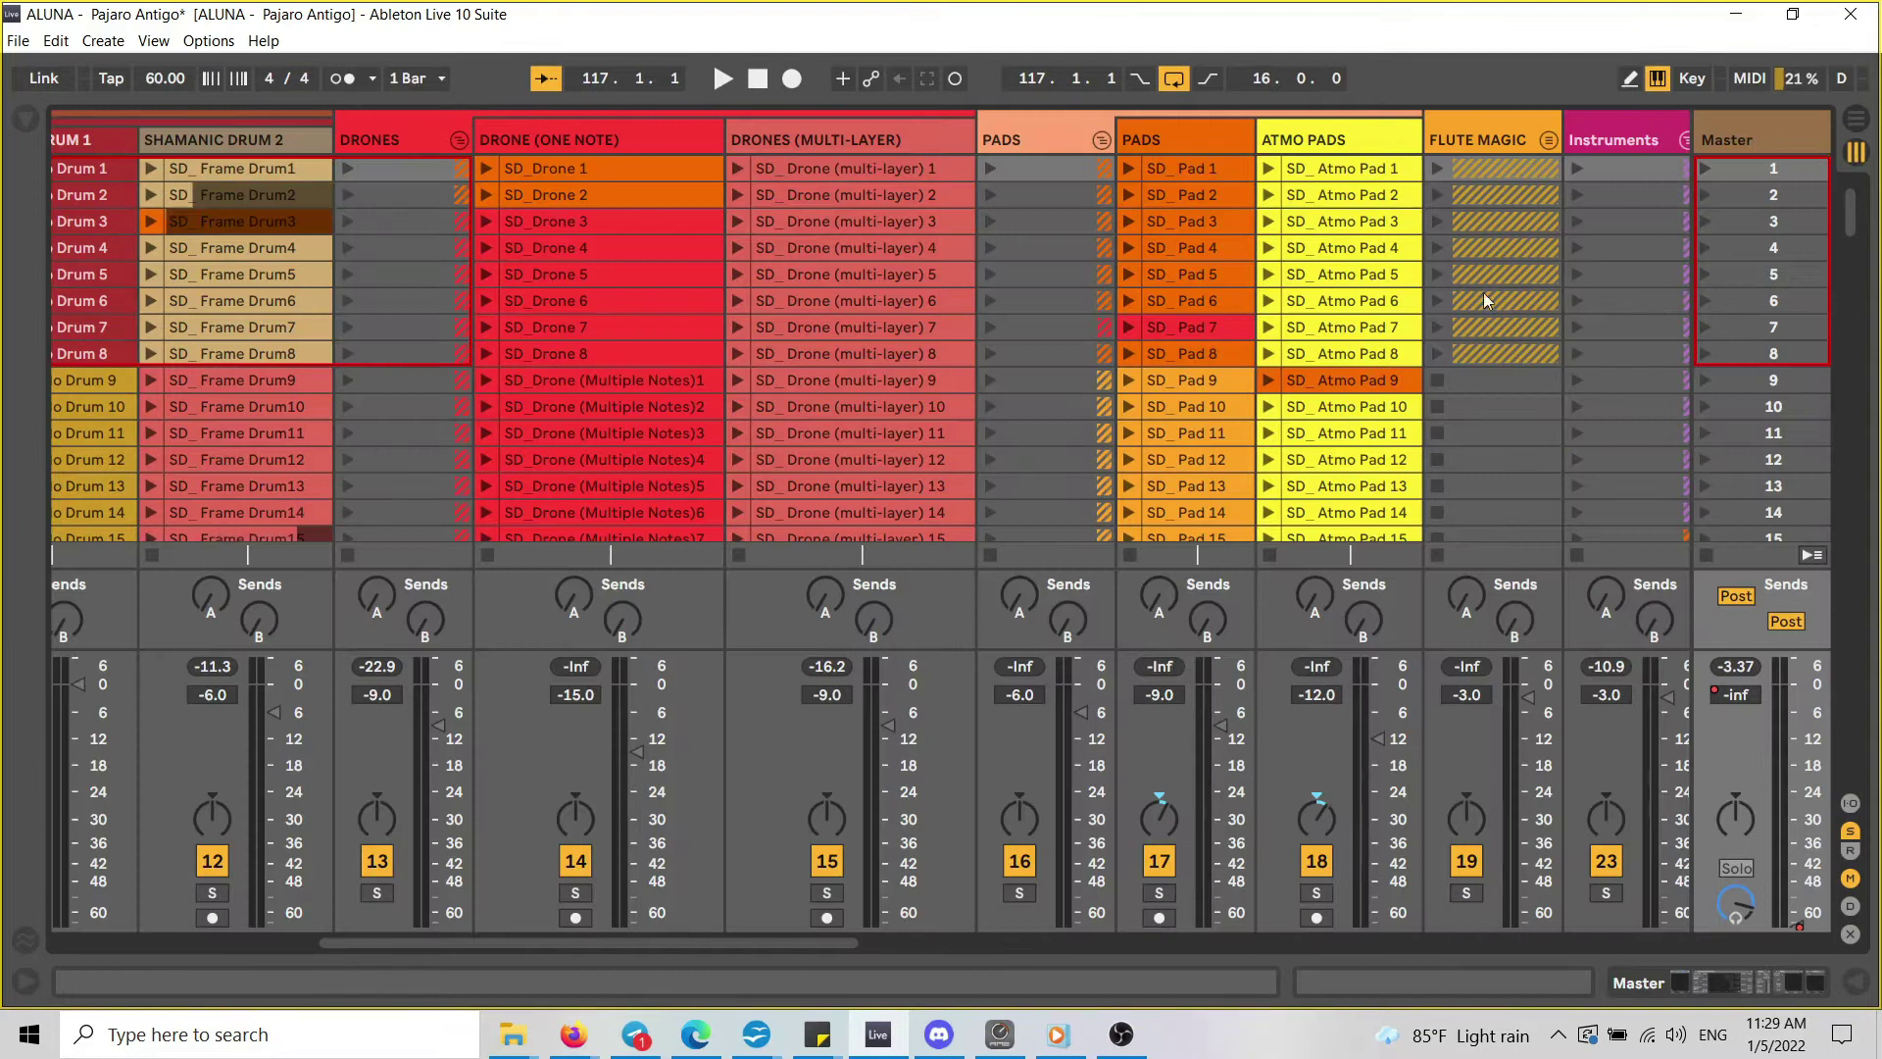
drag(716, 944, 908, 944)
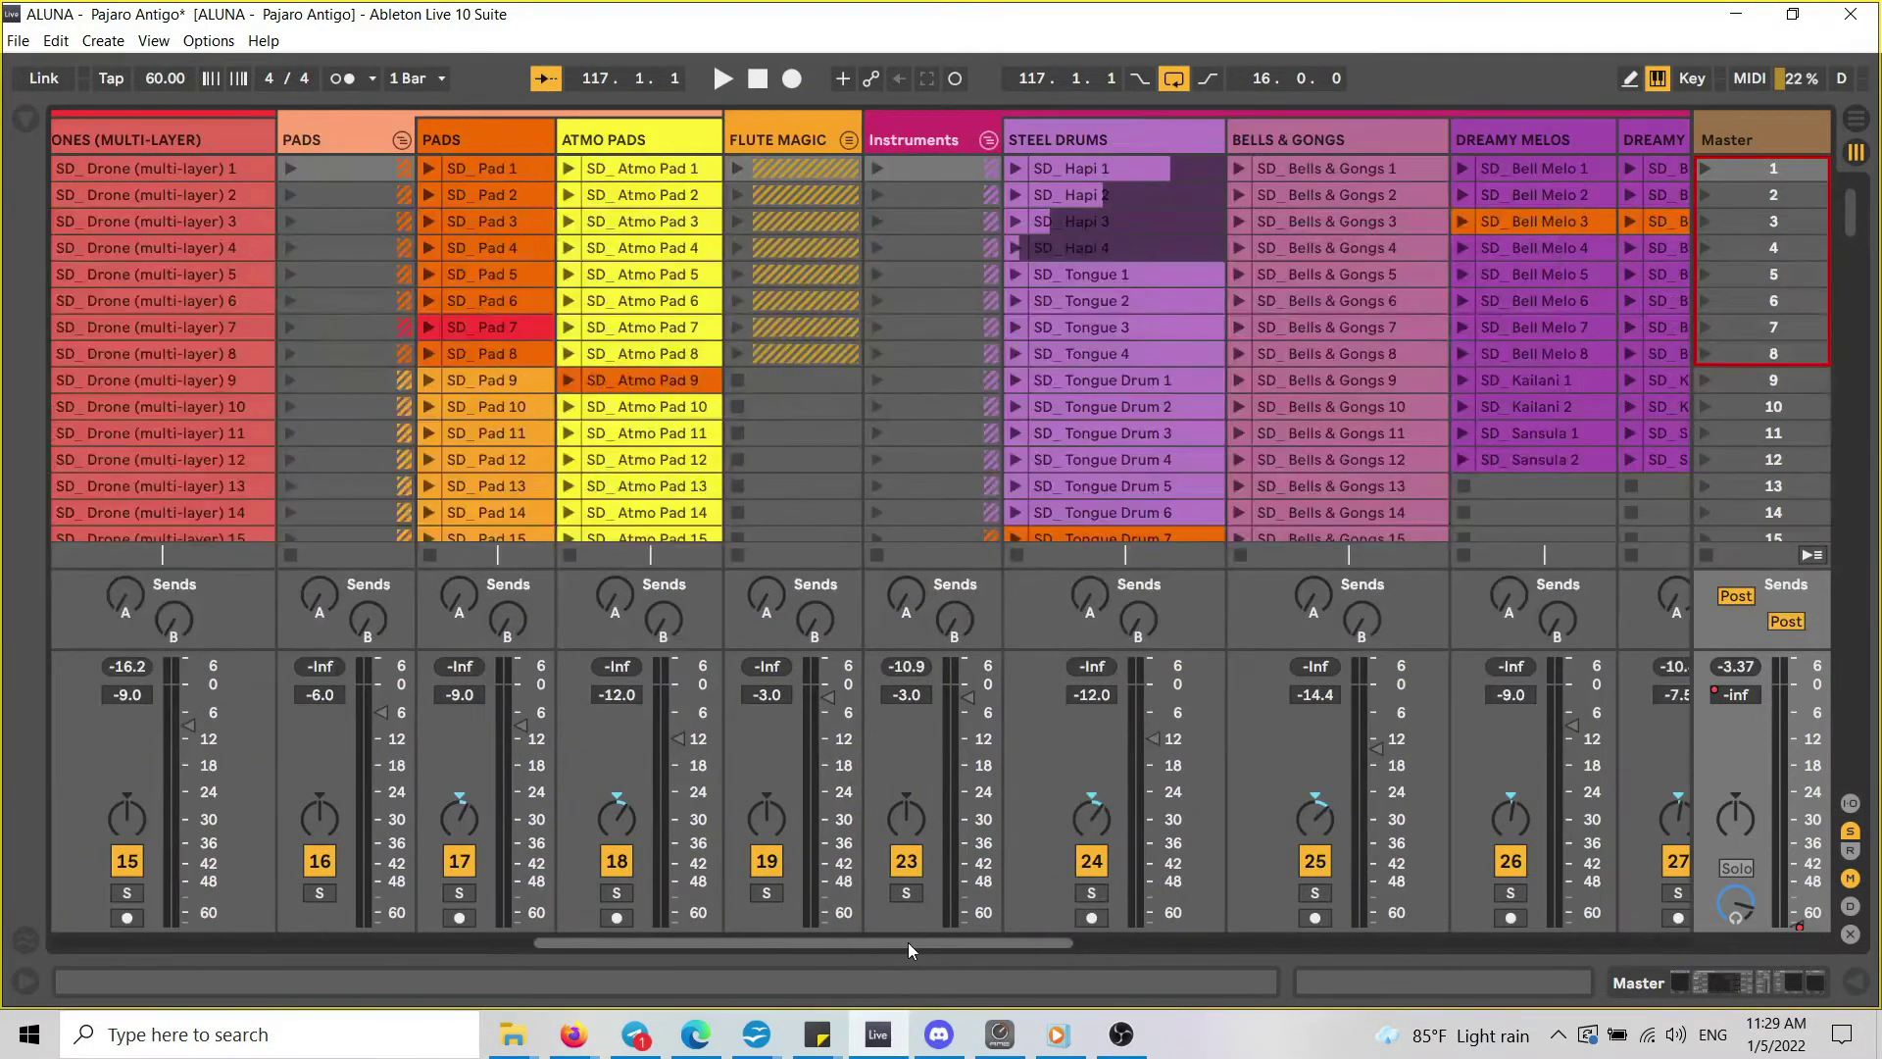
click(598, 381)
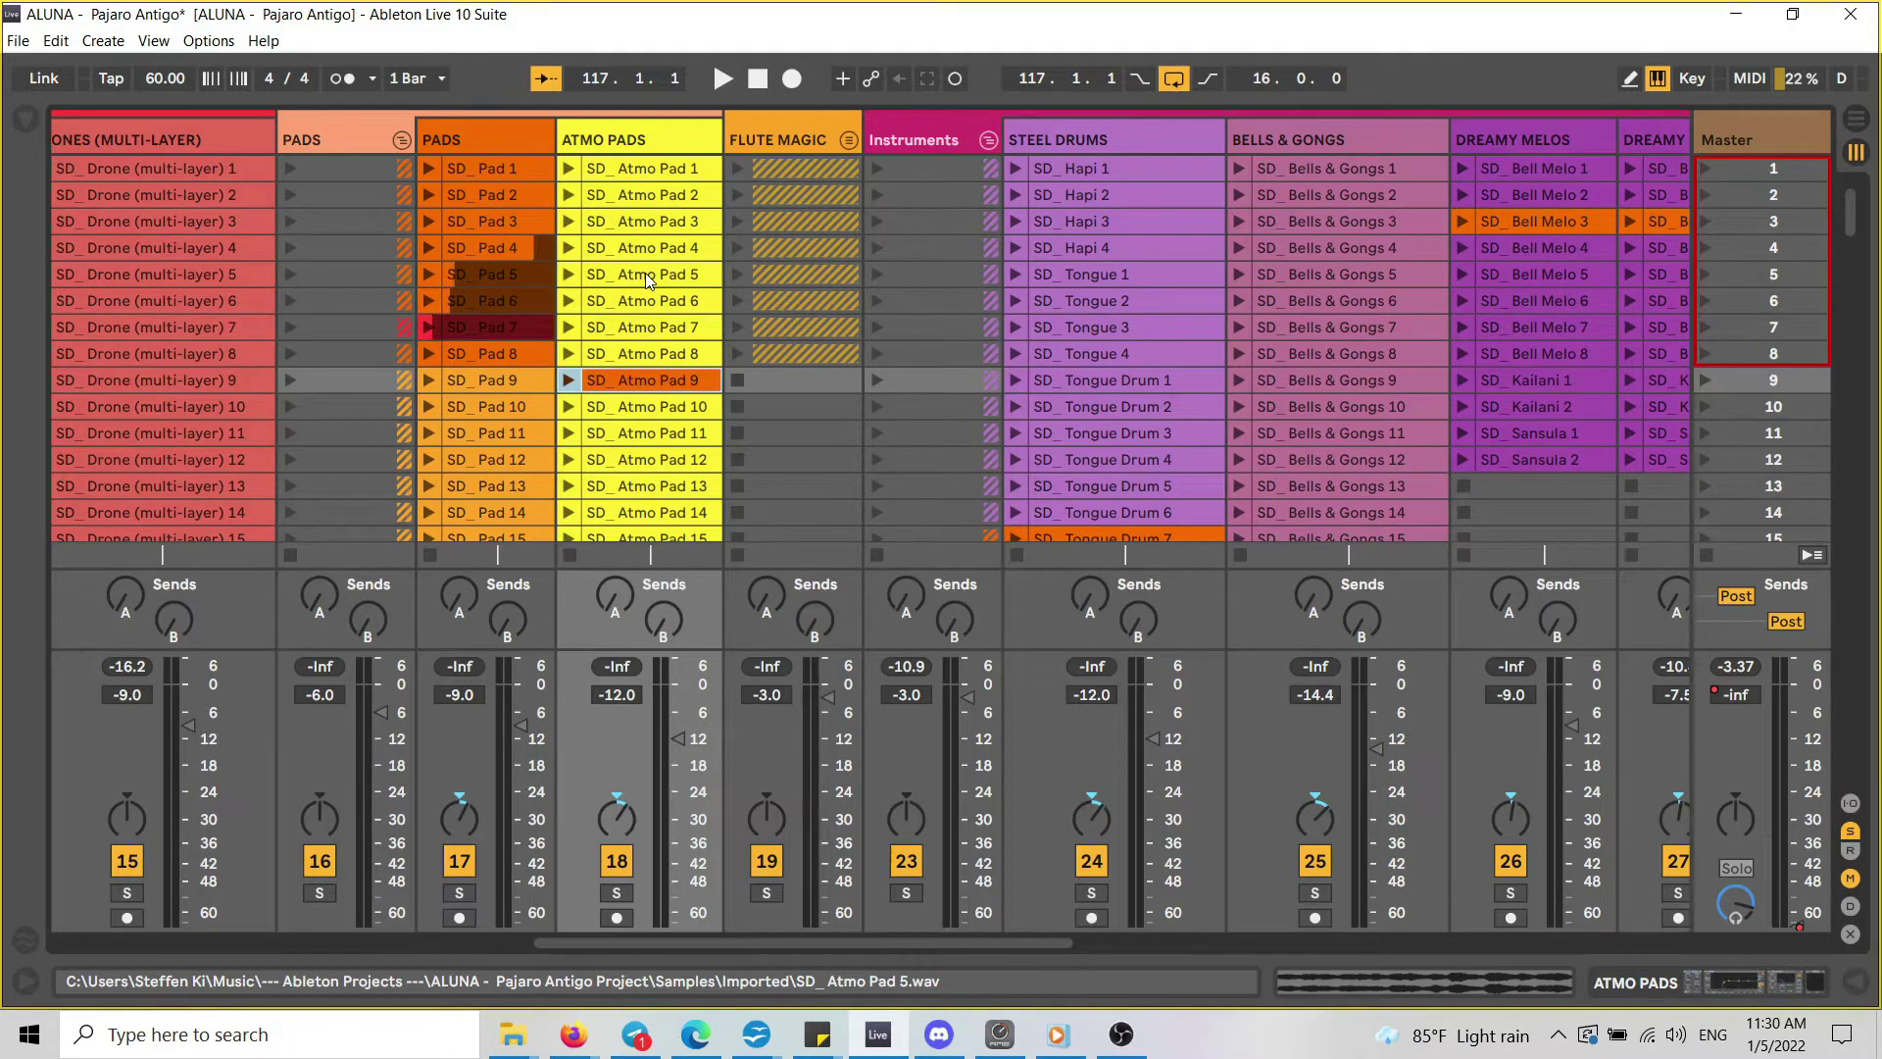
click(569, 379)
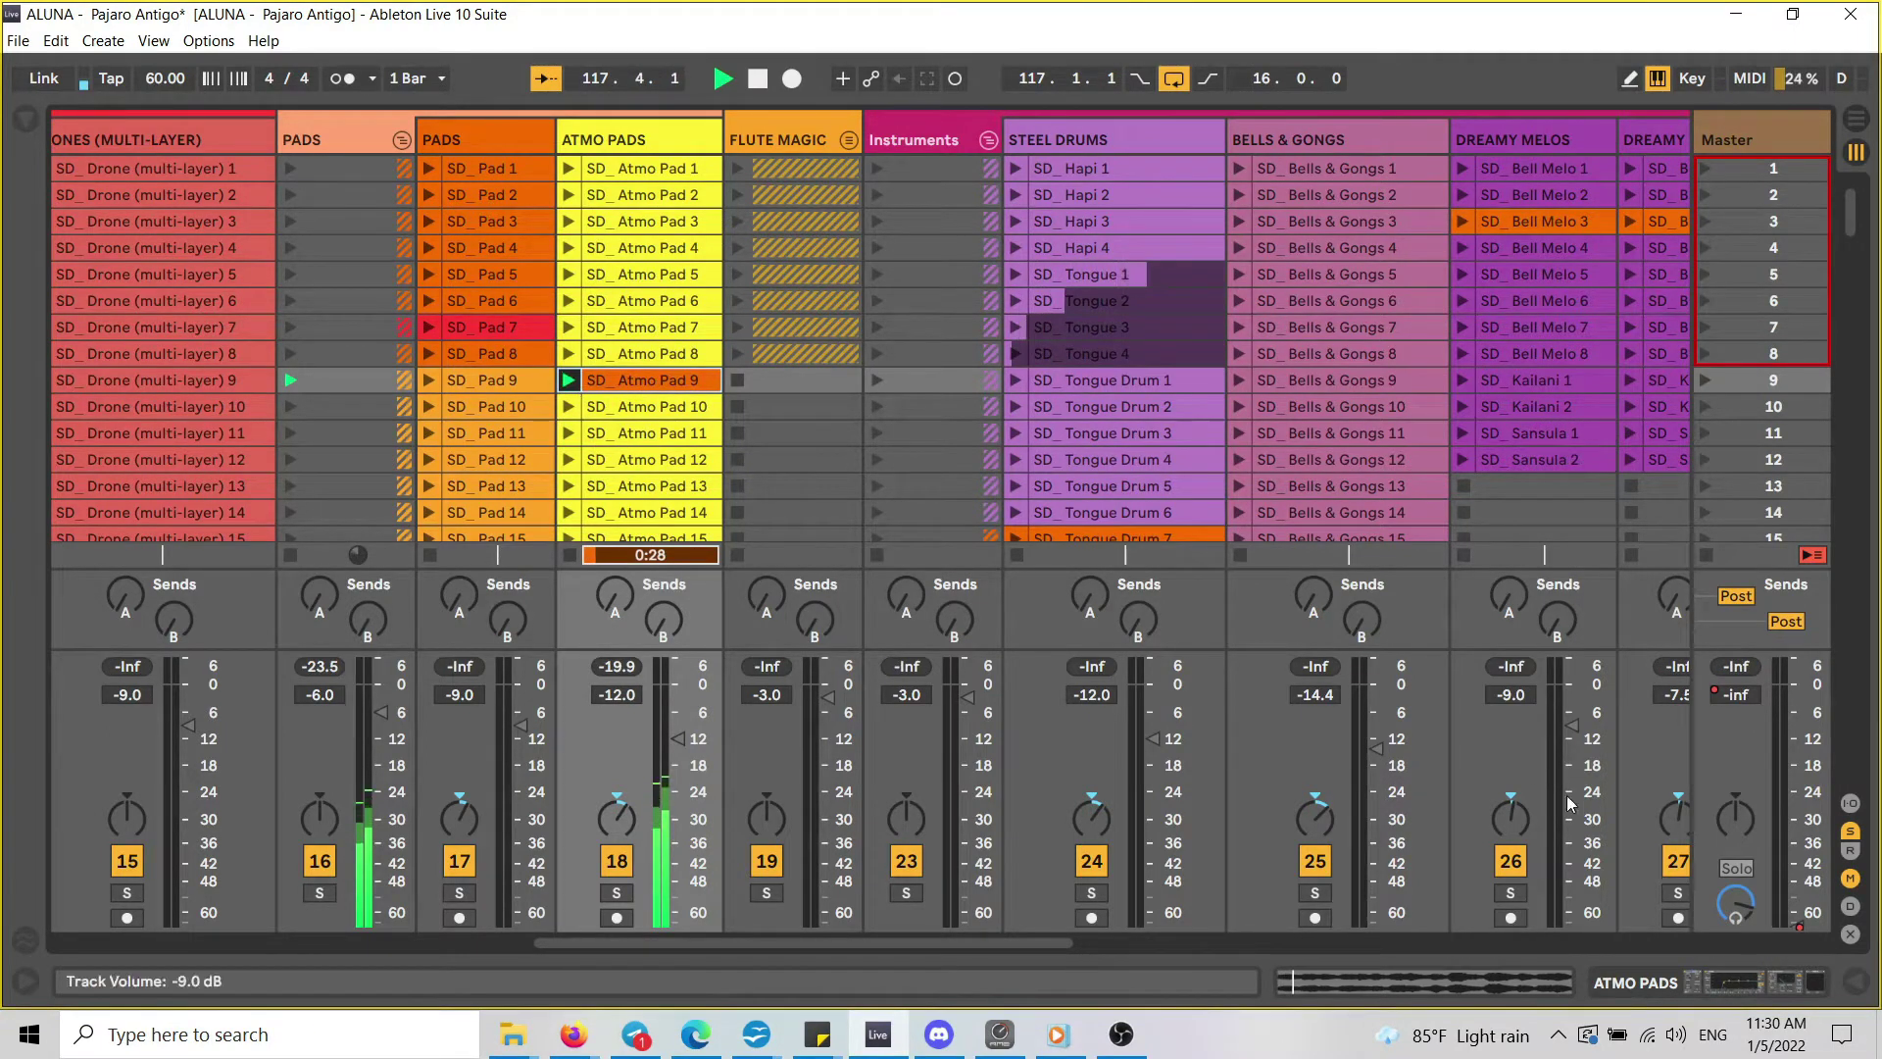
right_click(1803, 929)
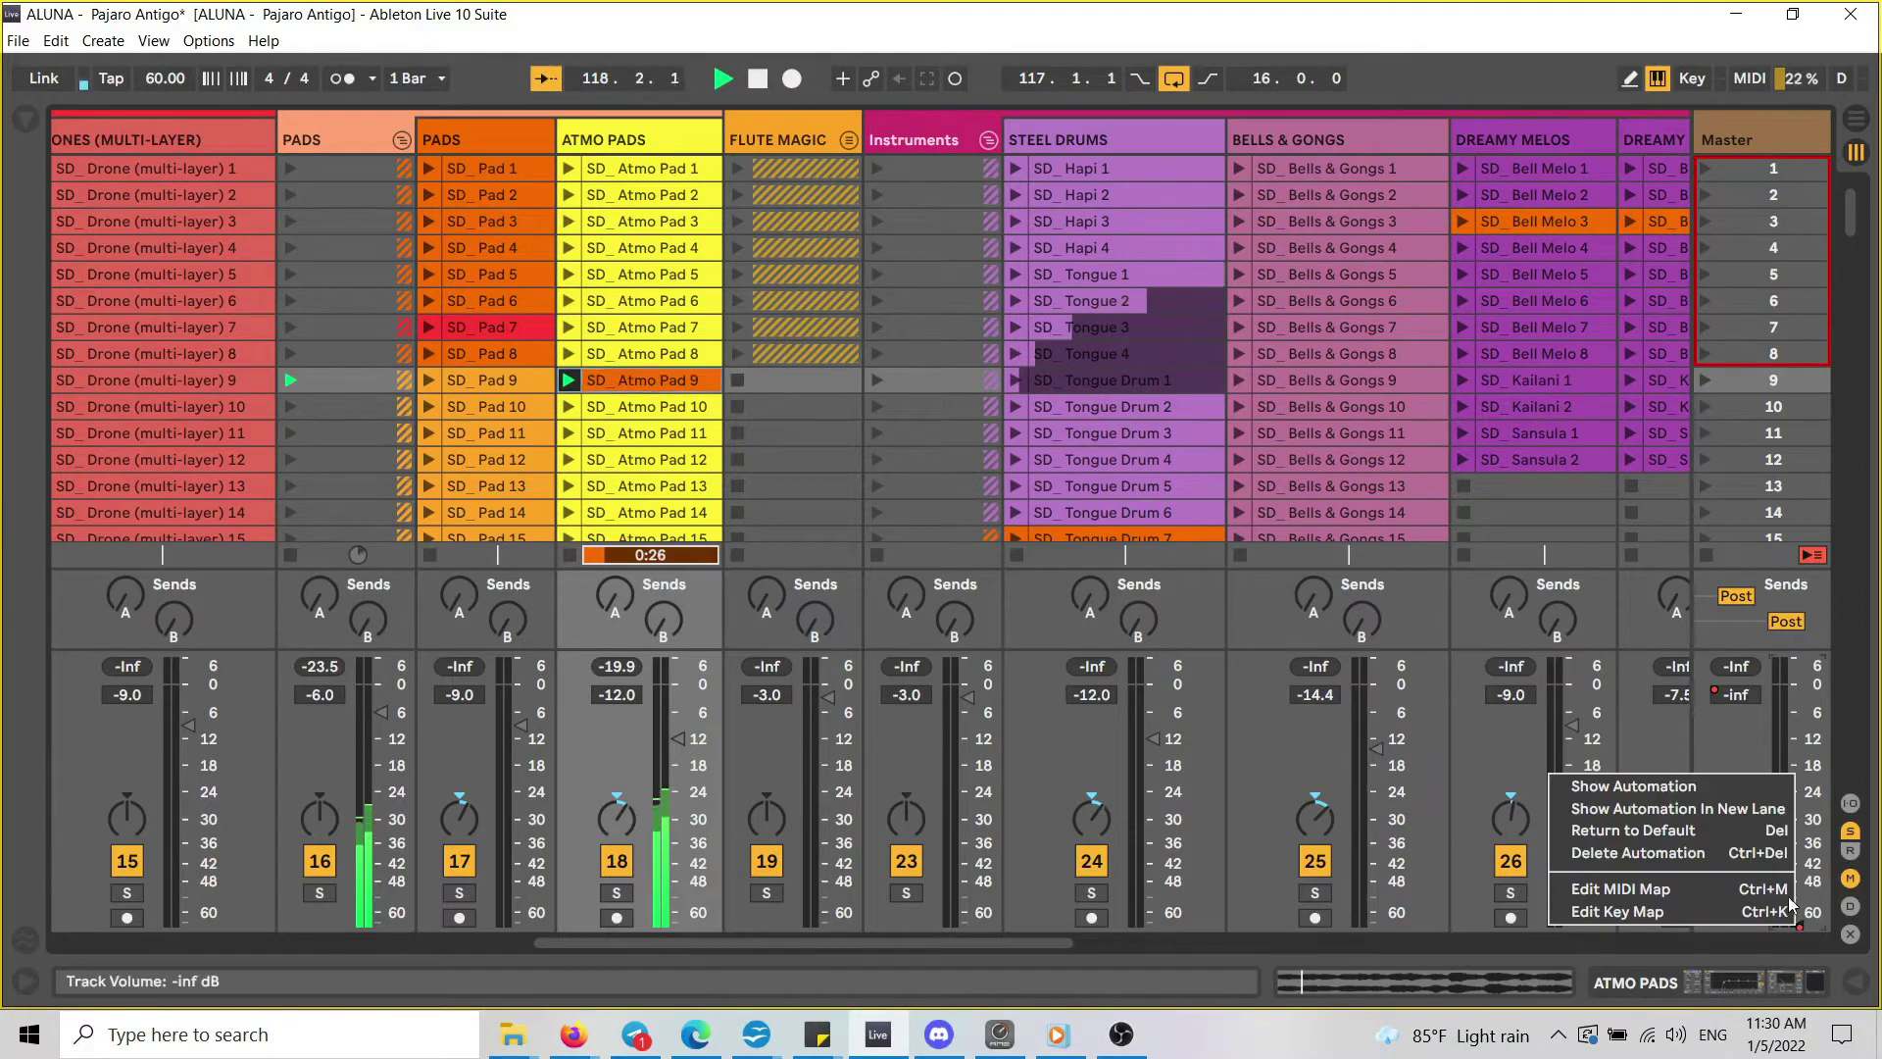
click(1768, 859)
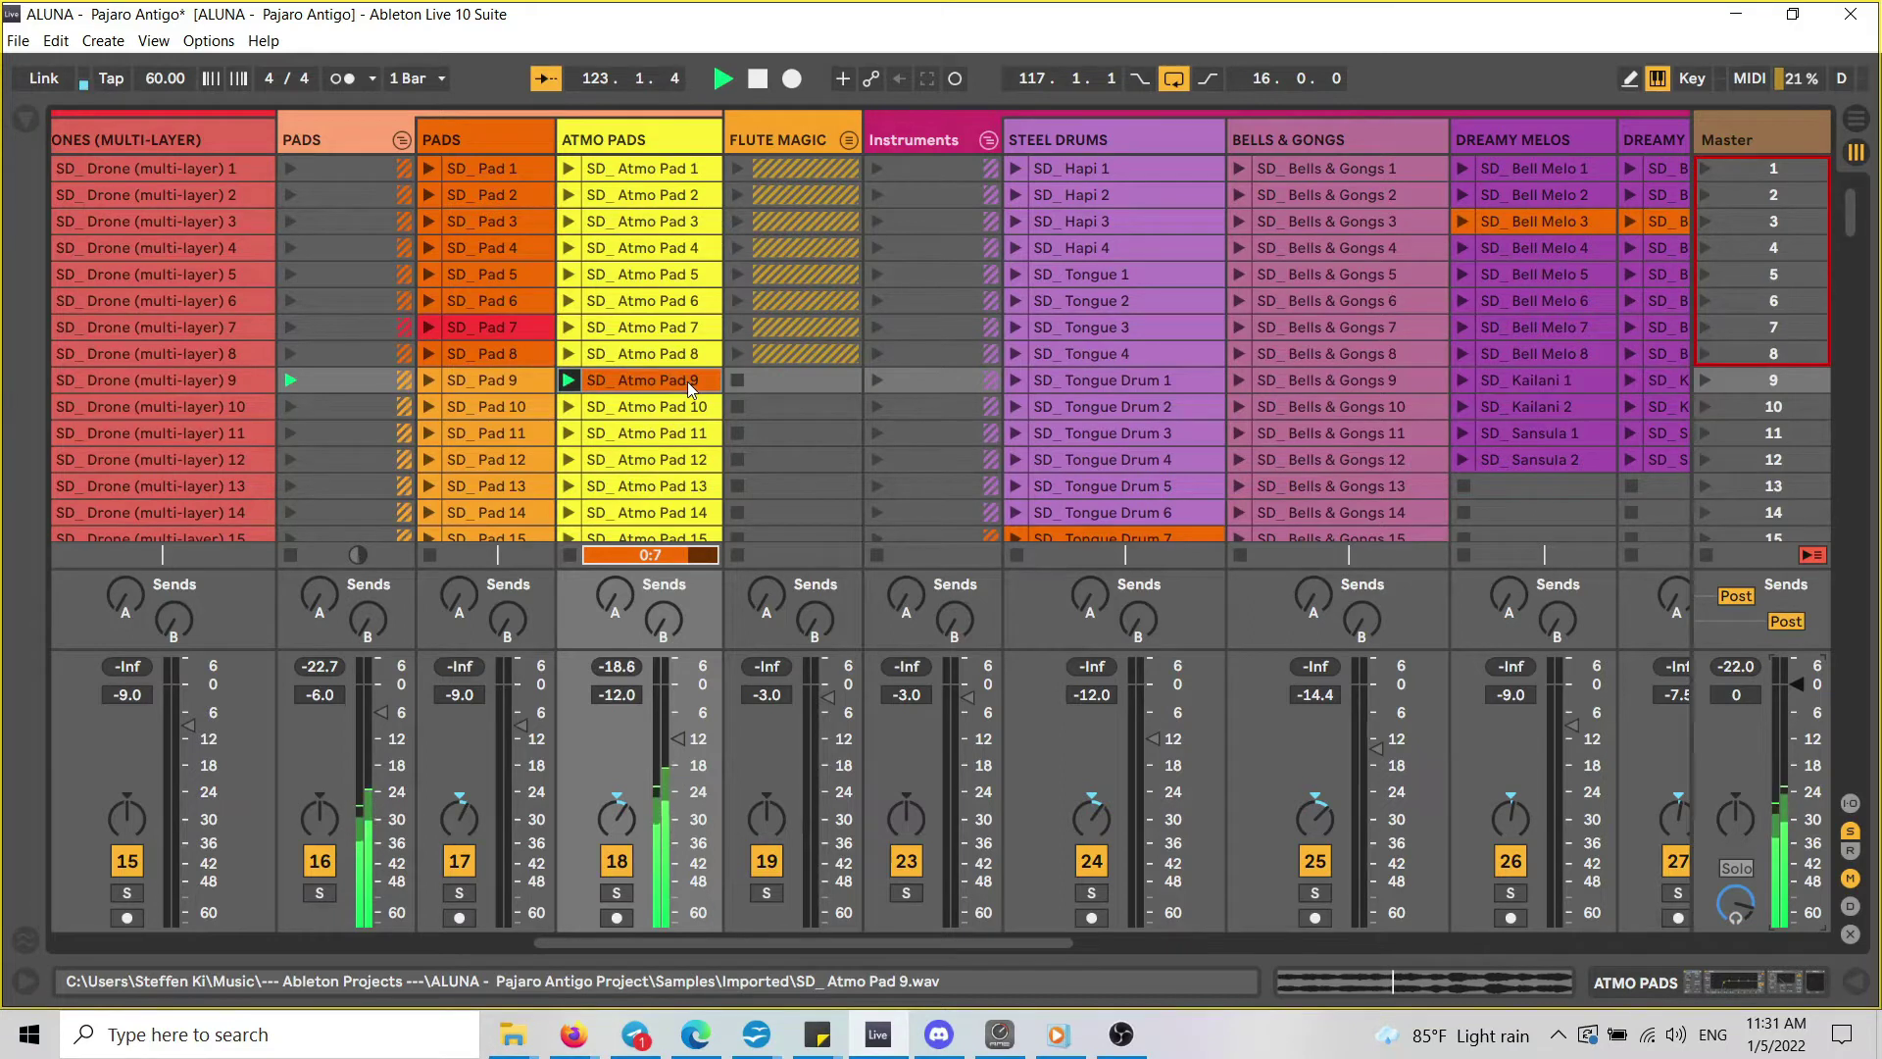
Launch the SD_ Water 3 clip on the WATER track.
drag(796, 943, 1509, 921)
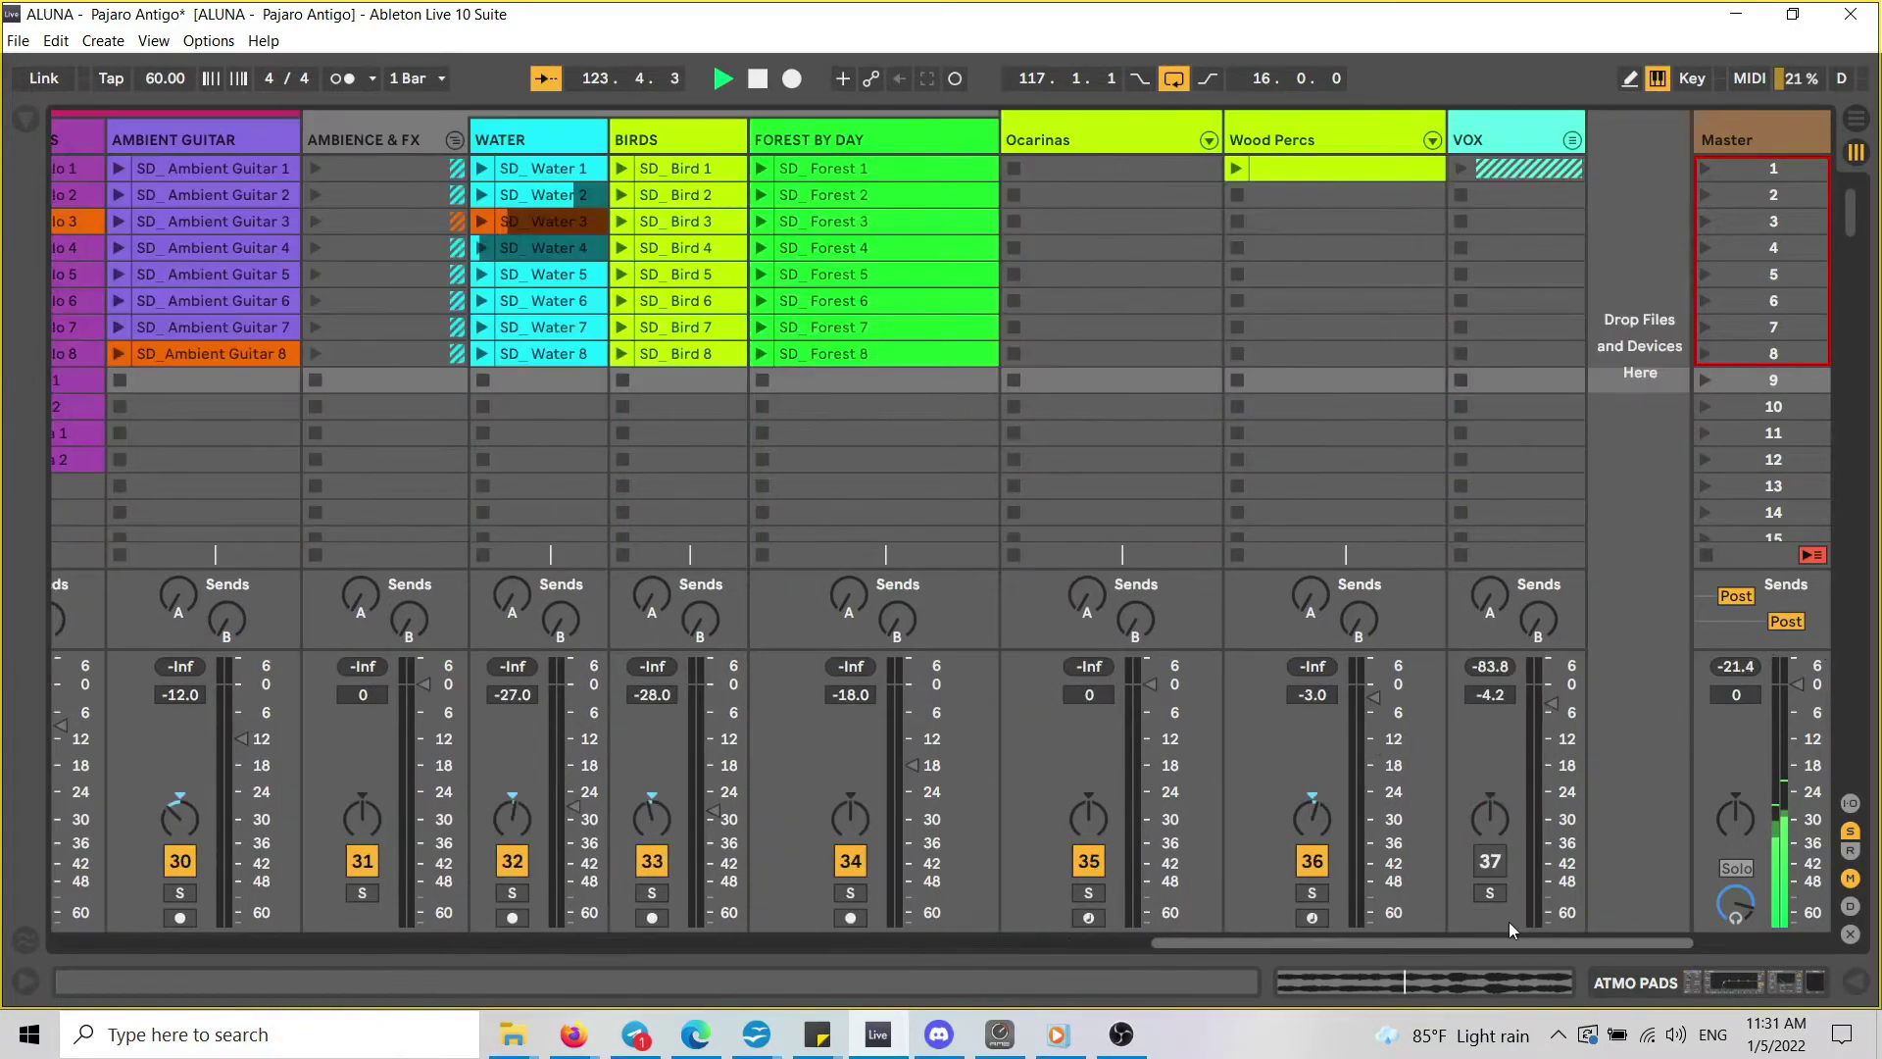
click(487, 225)
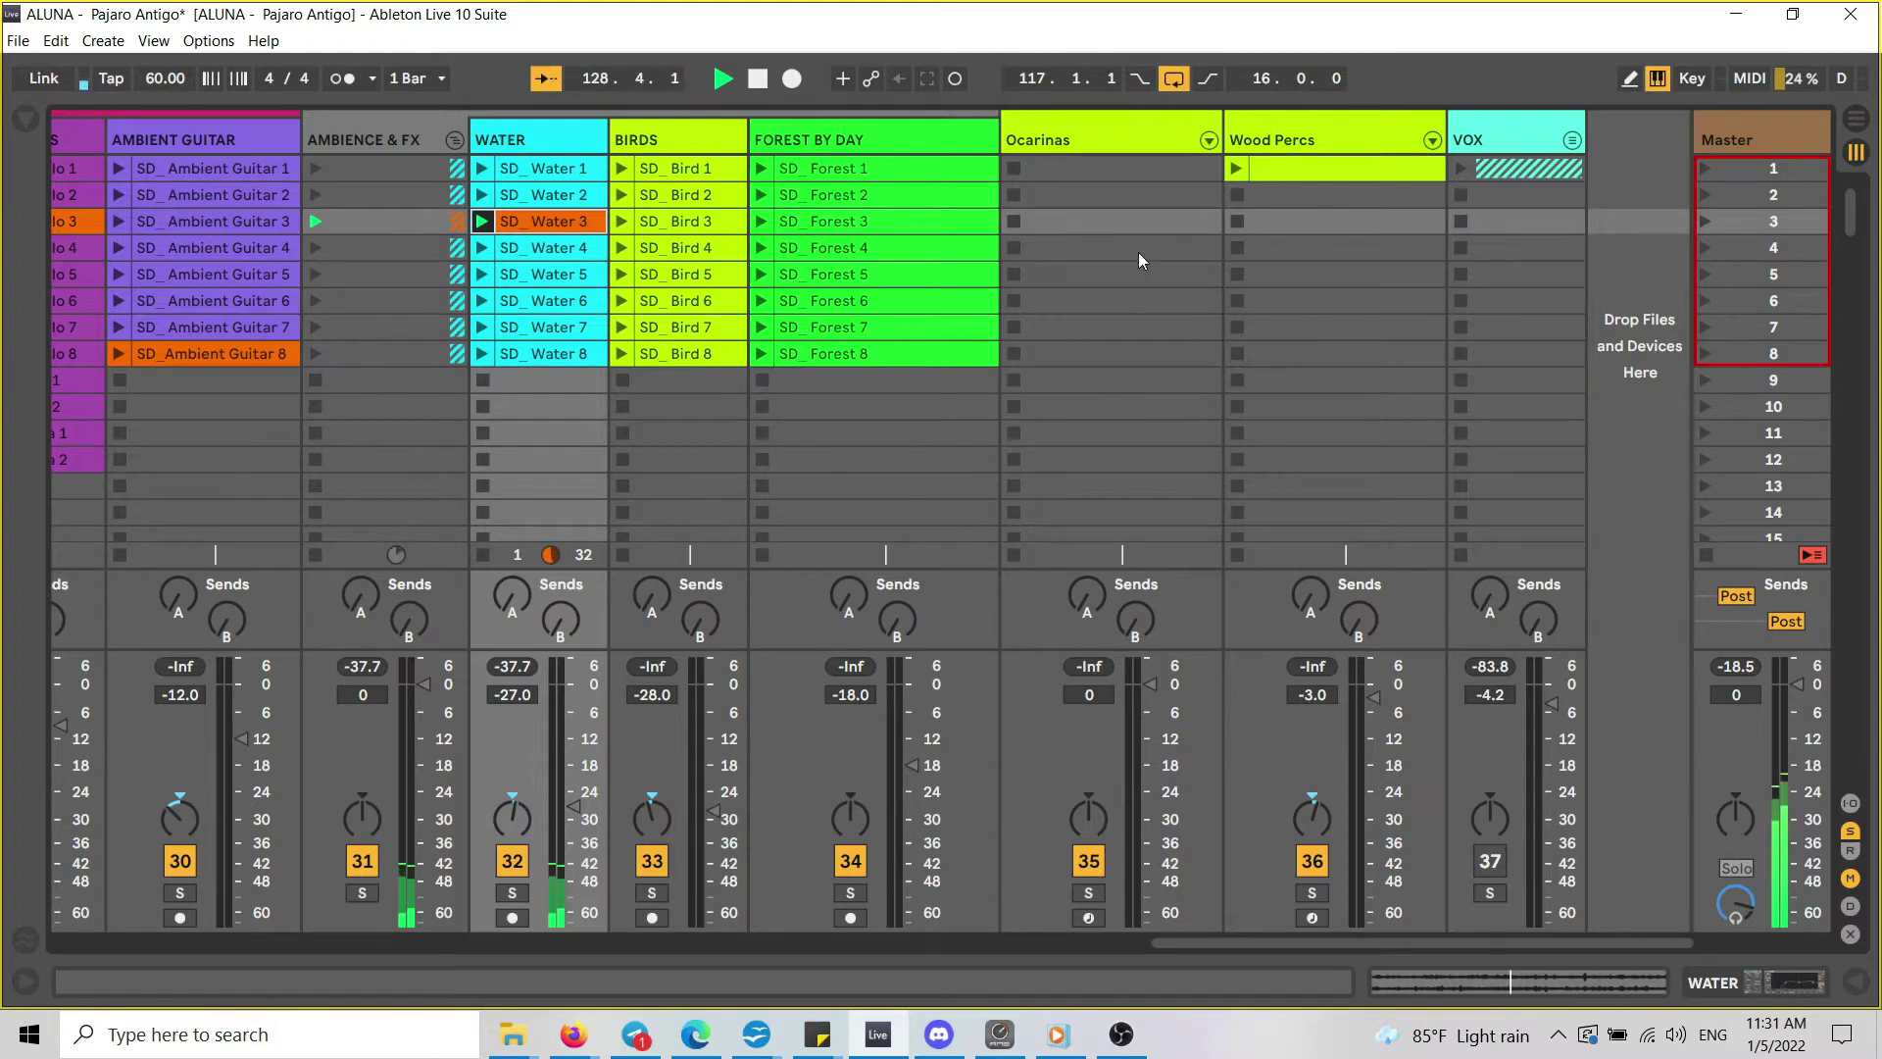
Open the Ocarinas track's devices and audition the Big Ocarina 1, 2 and 3 pads and the Ocarina Bird Call pad.
double_click(1143, 132)
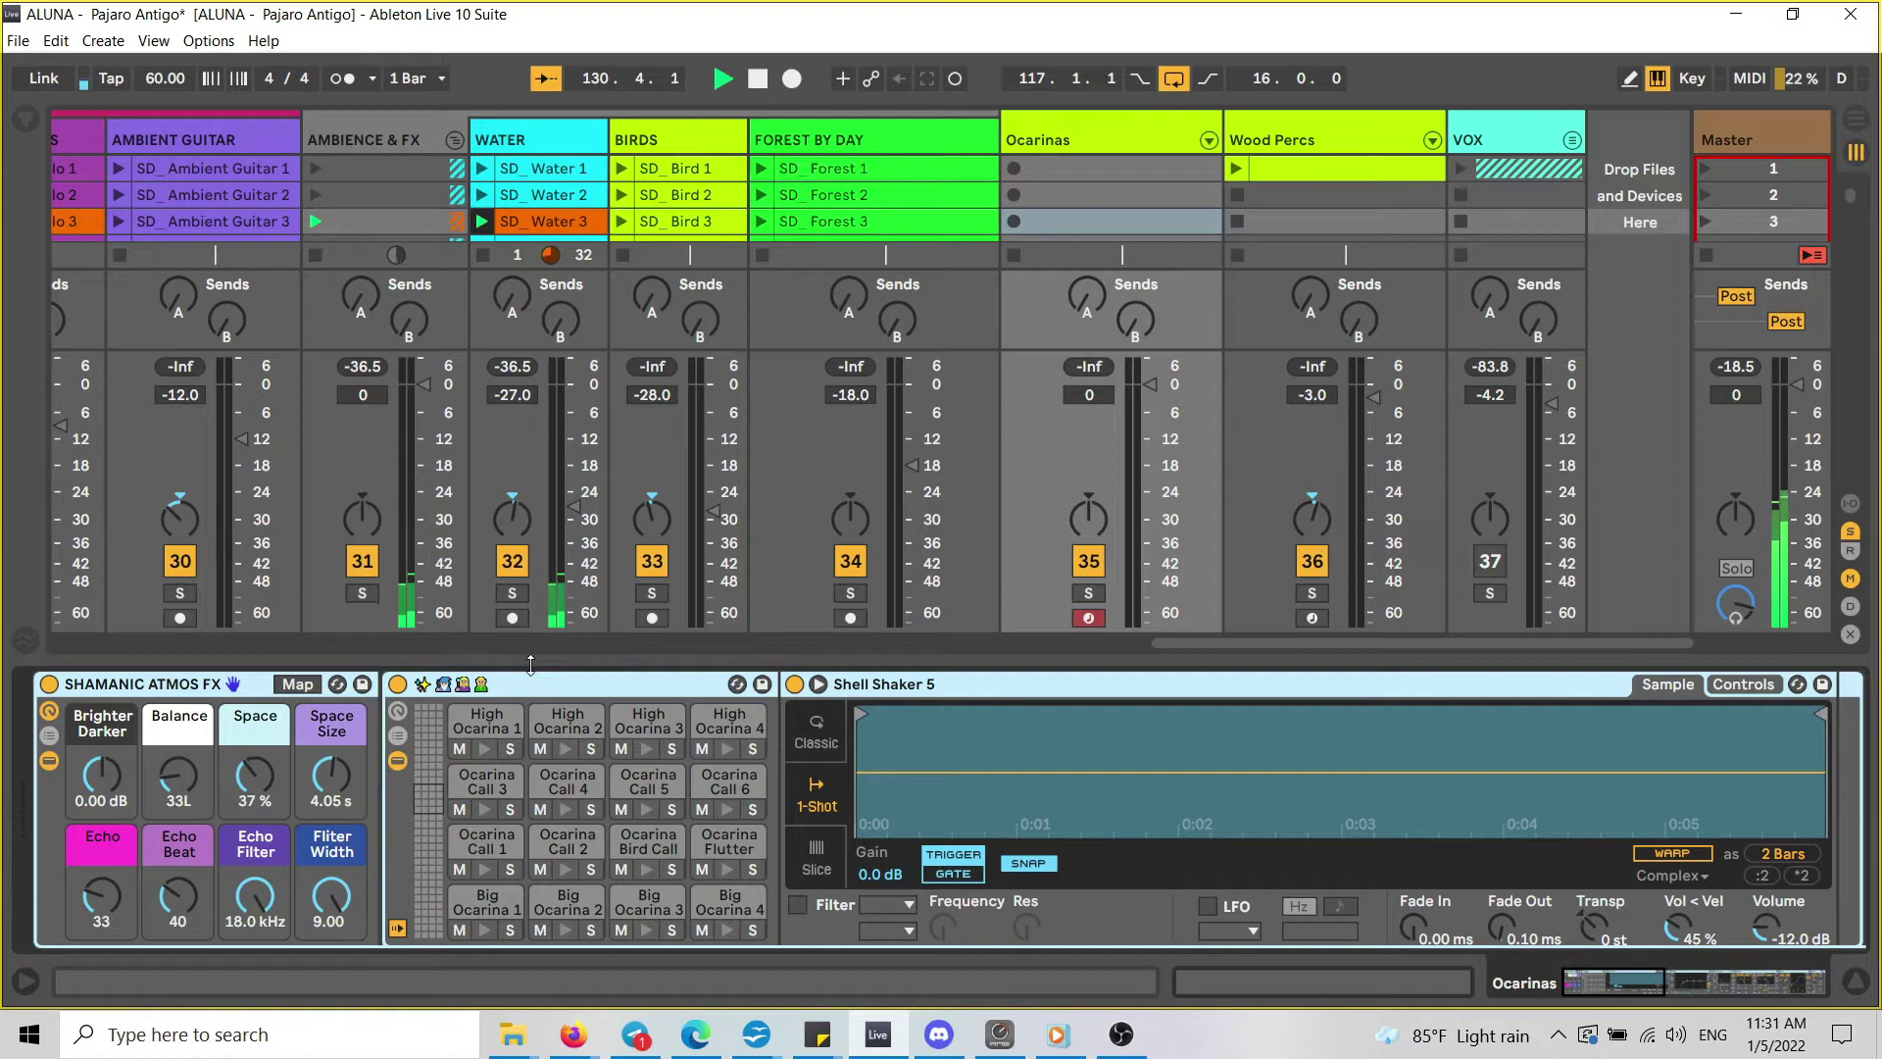
click(487, 931)
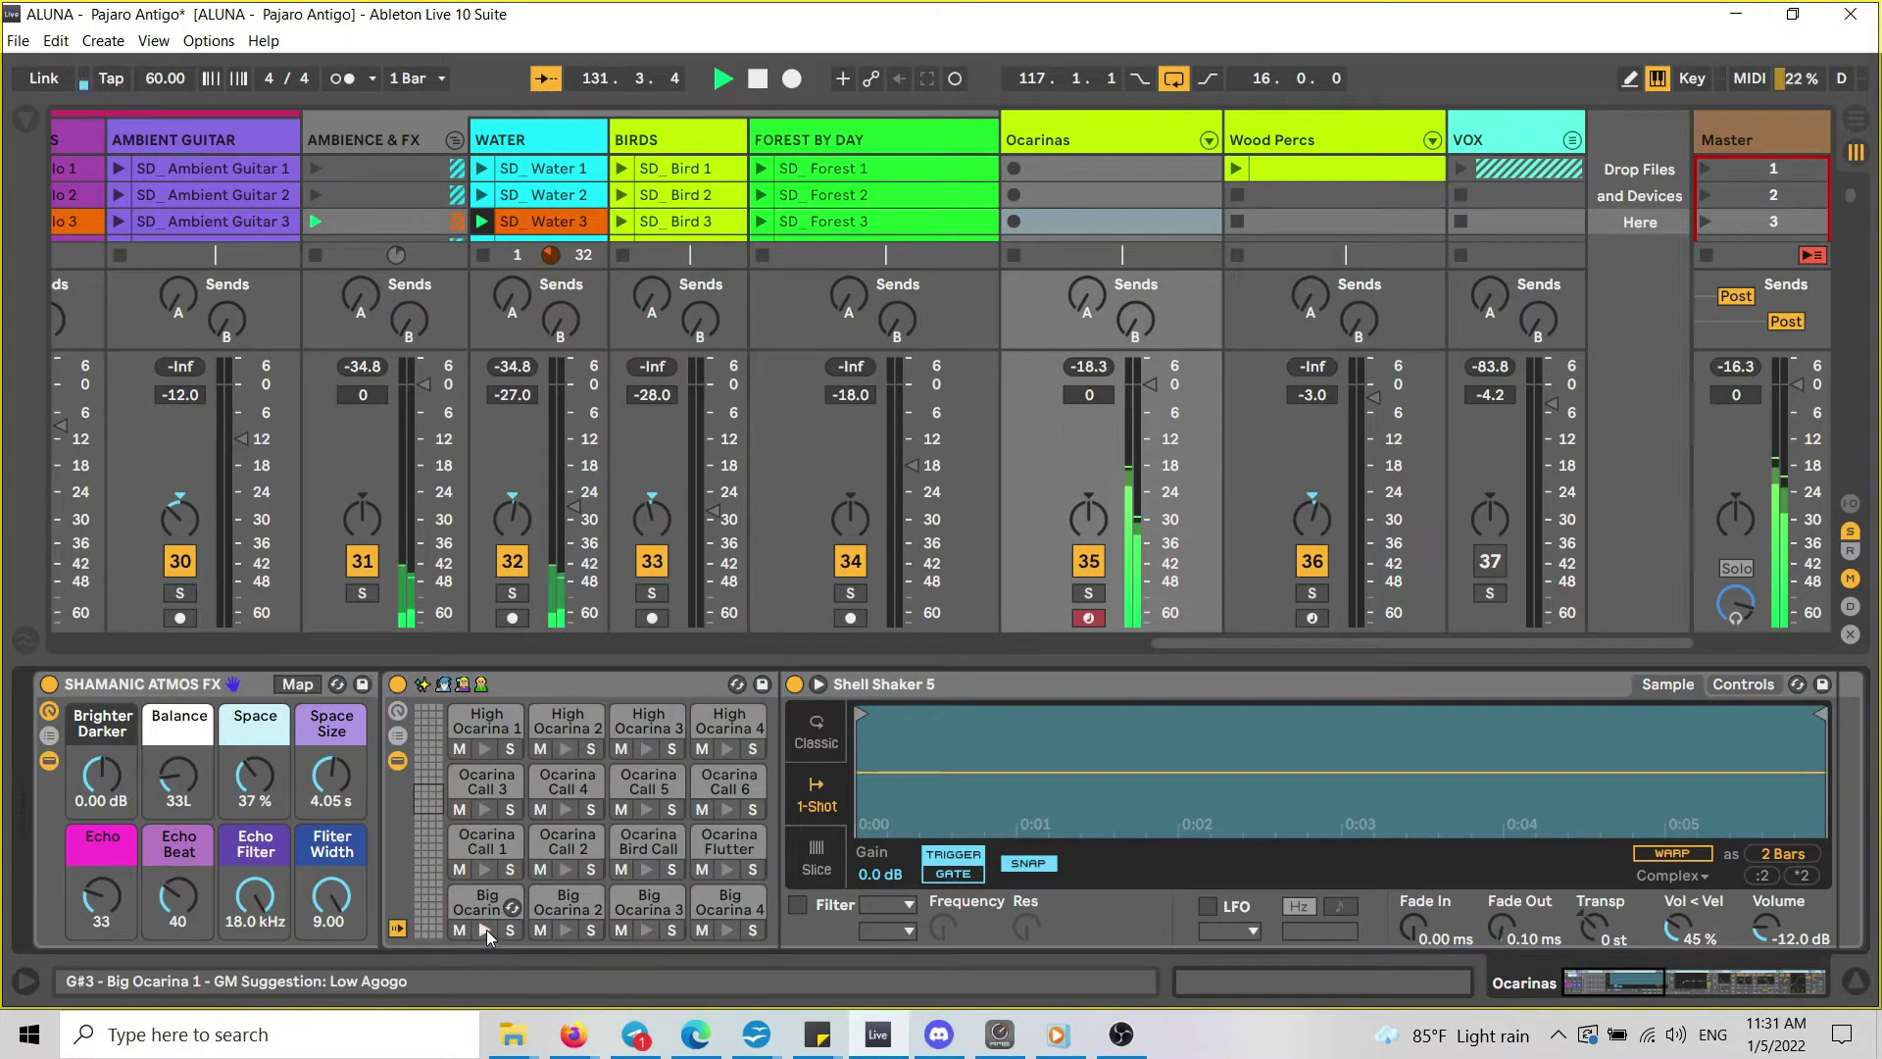
click(567, 929)
click(648, 932)
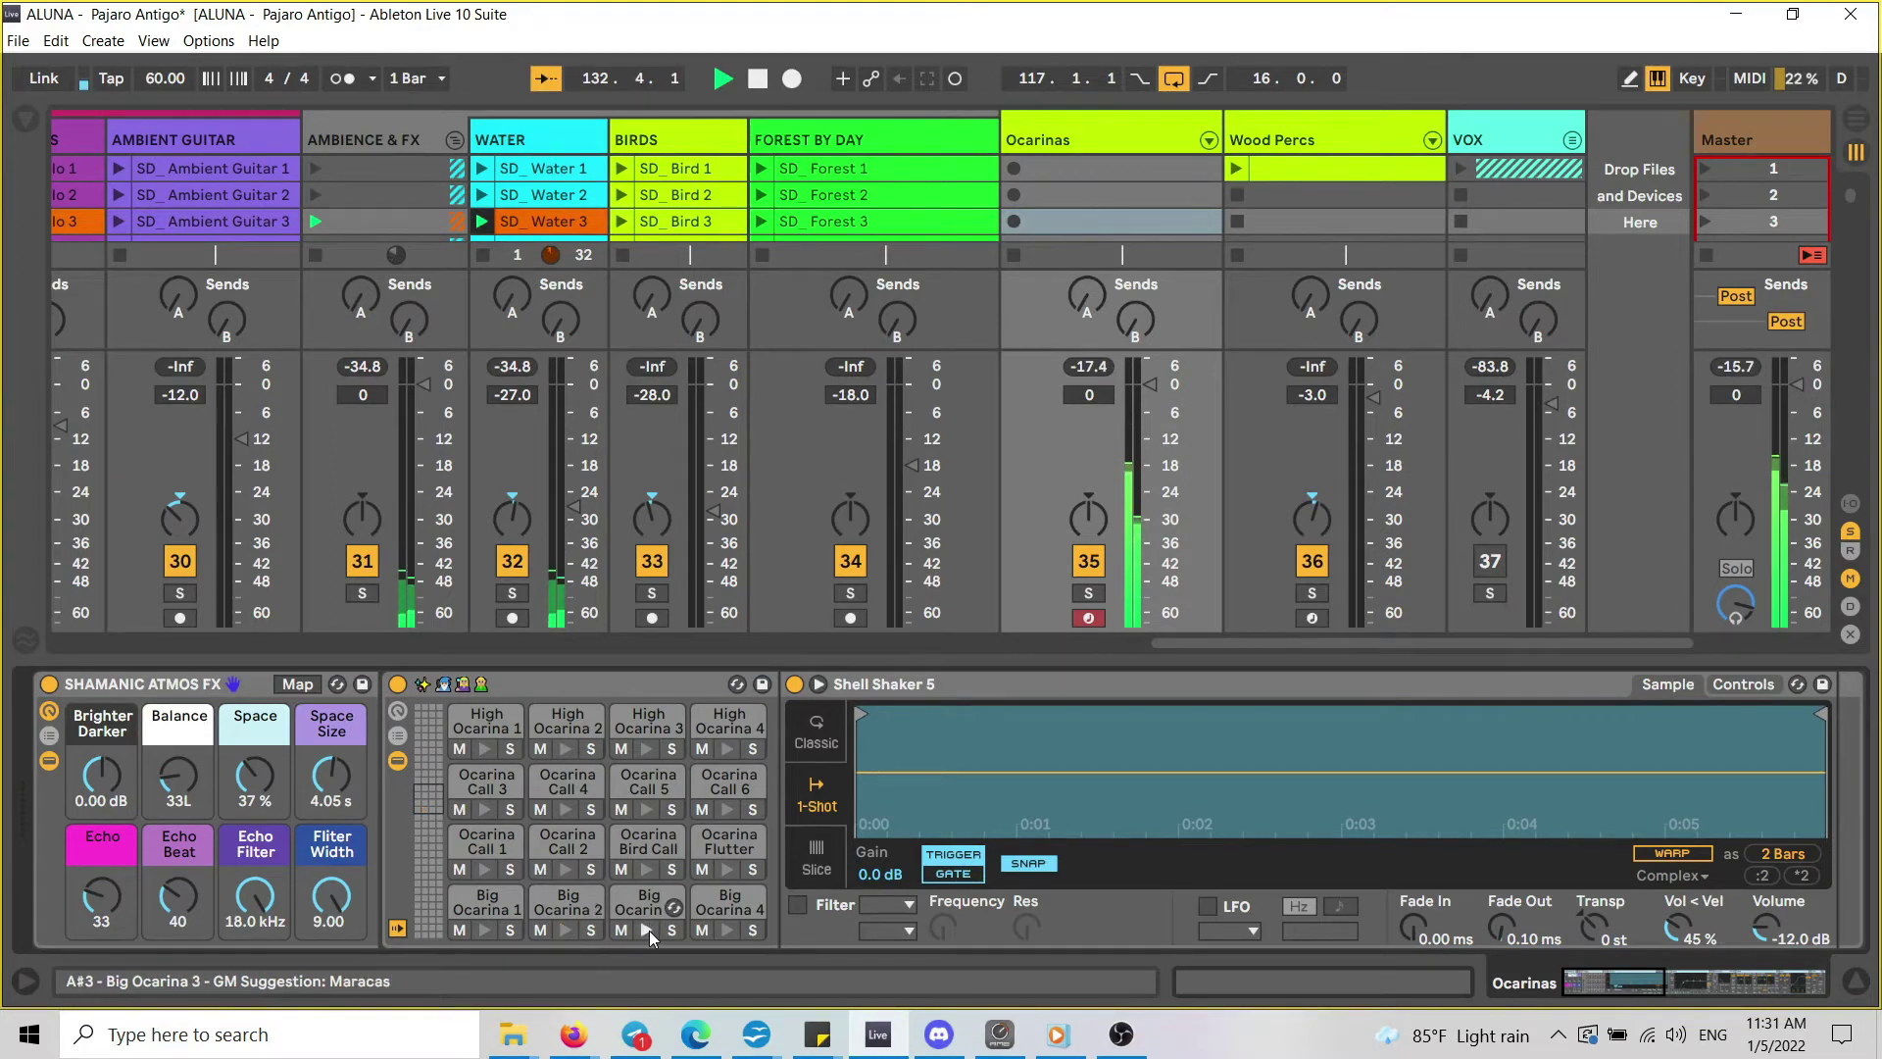
click(649, 869)
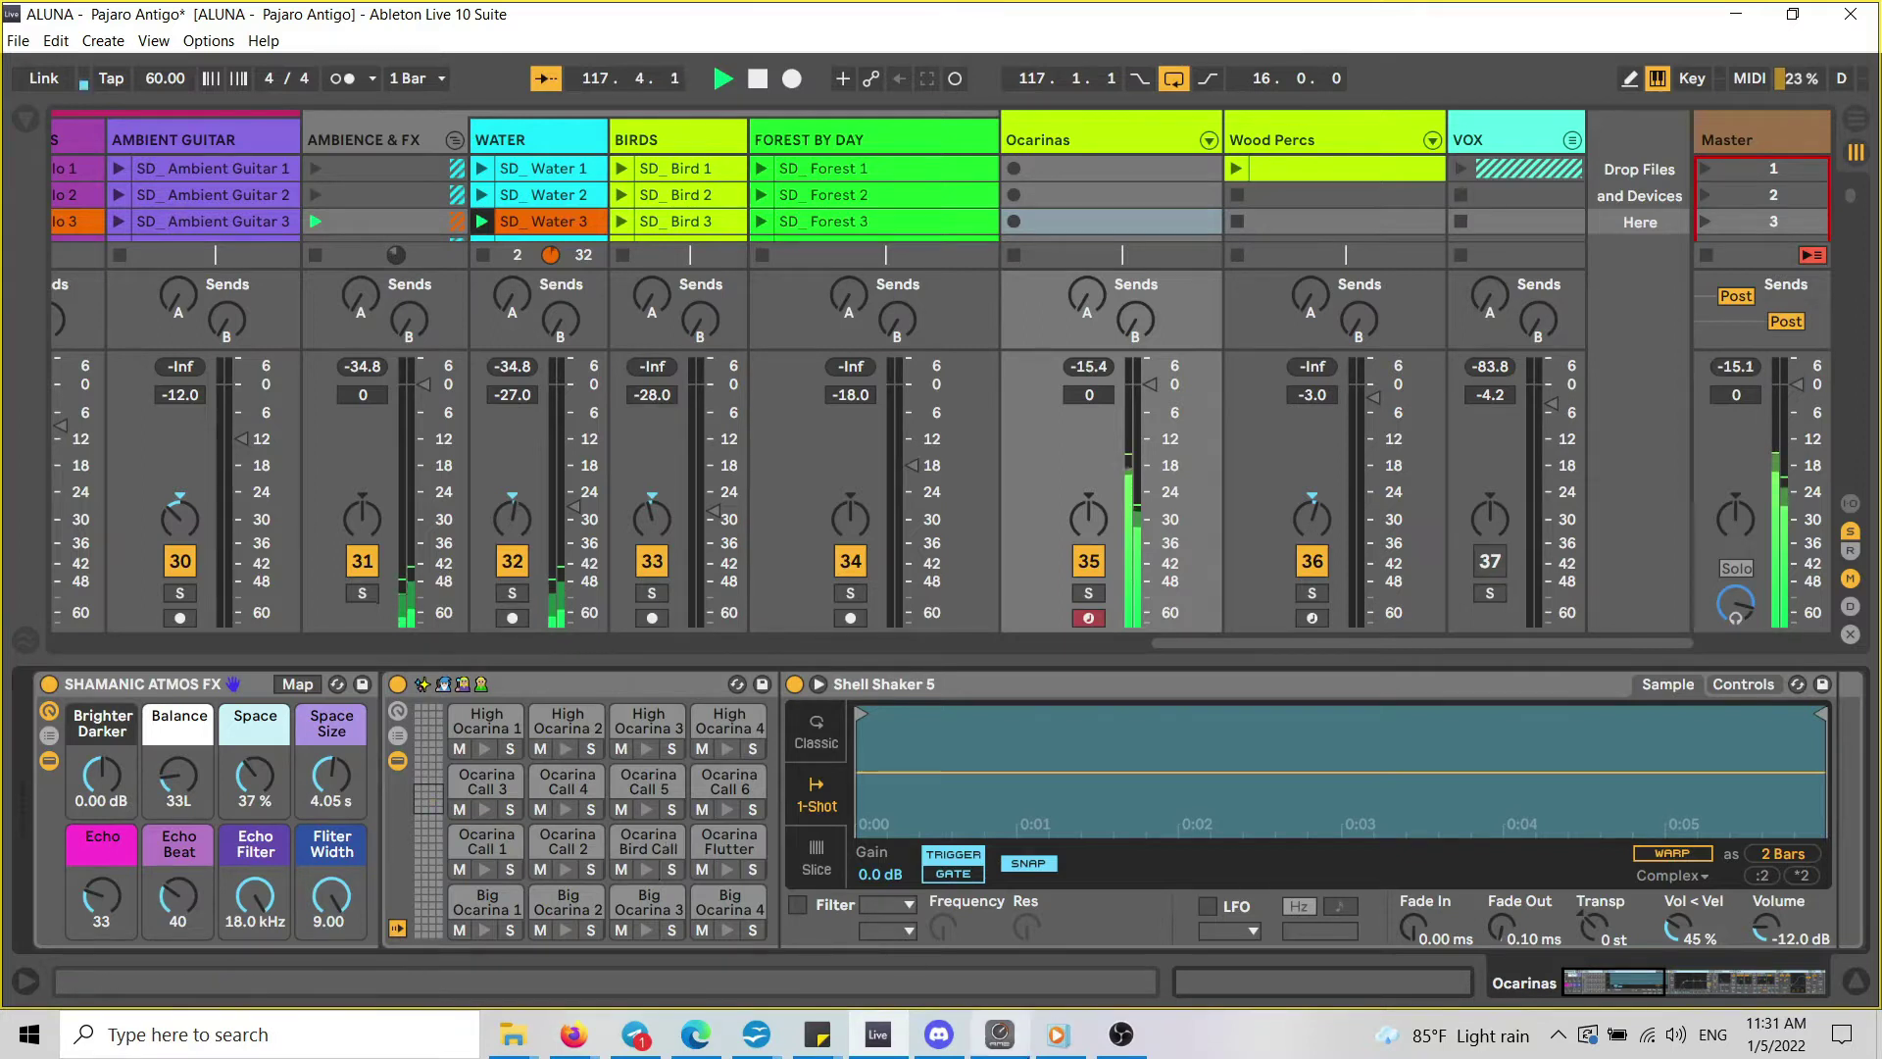
Switch to RME TotalMix FX, raise the PH 7/8 hardware output fader slightly to -9.2, and minimise the mixer.
mouse_move(1010, 1047)
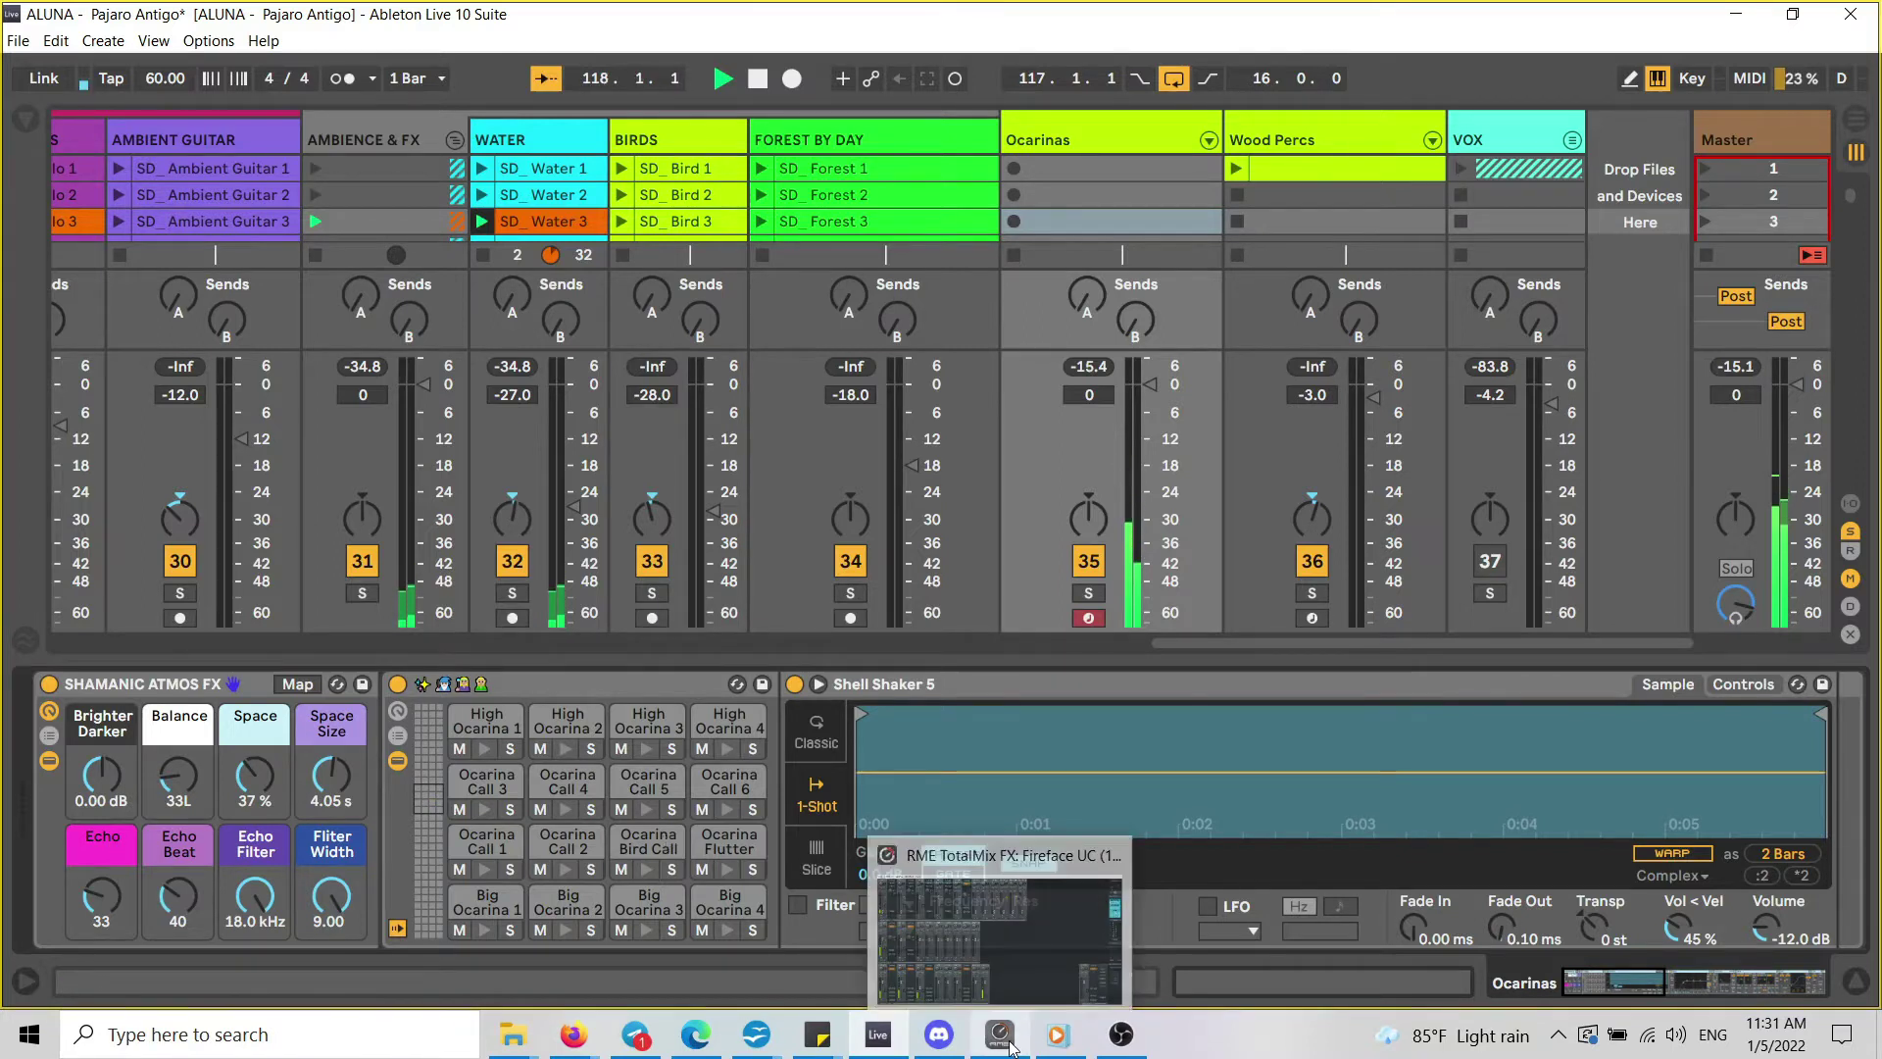
click(992, 947)
drag(406, 804, 405, 790)
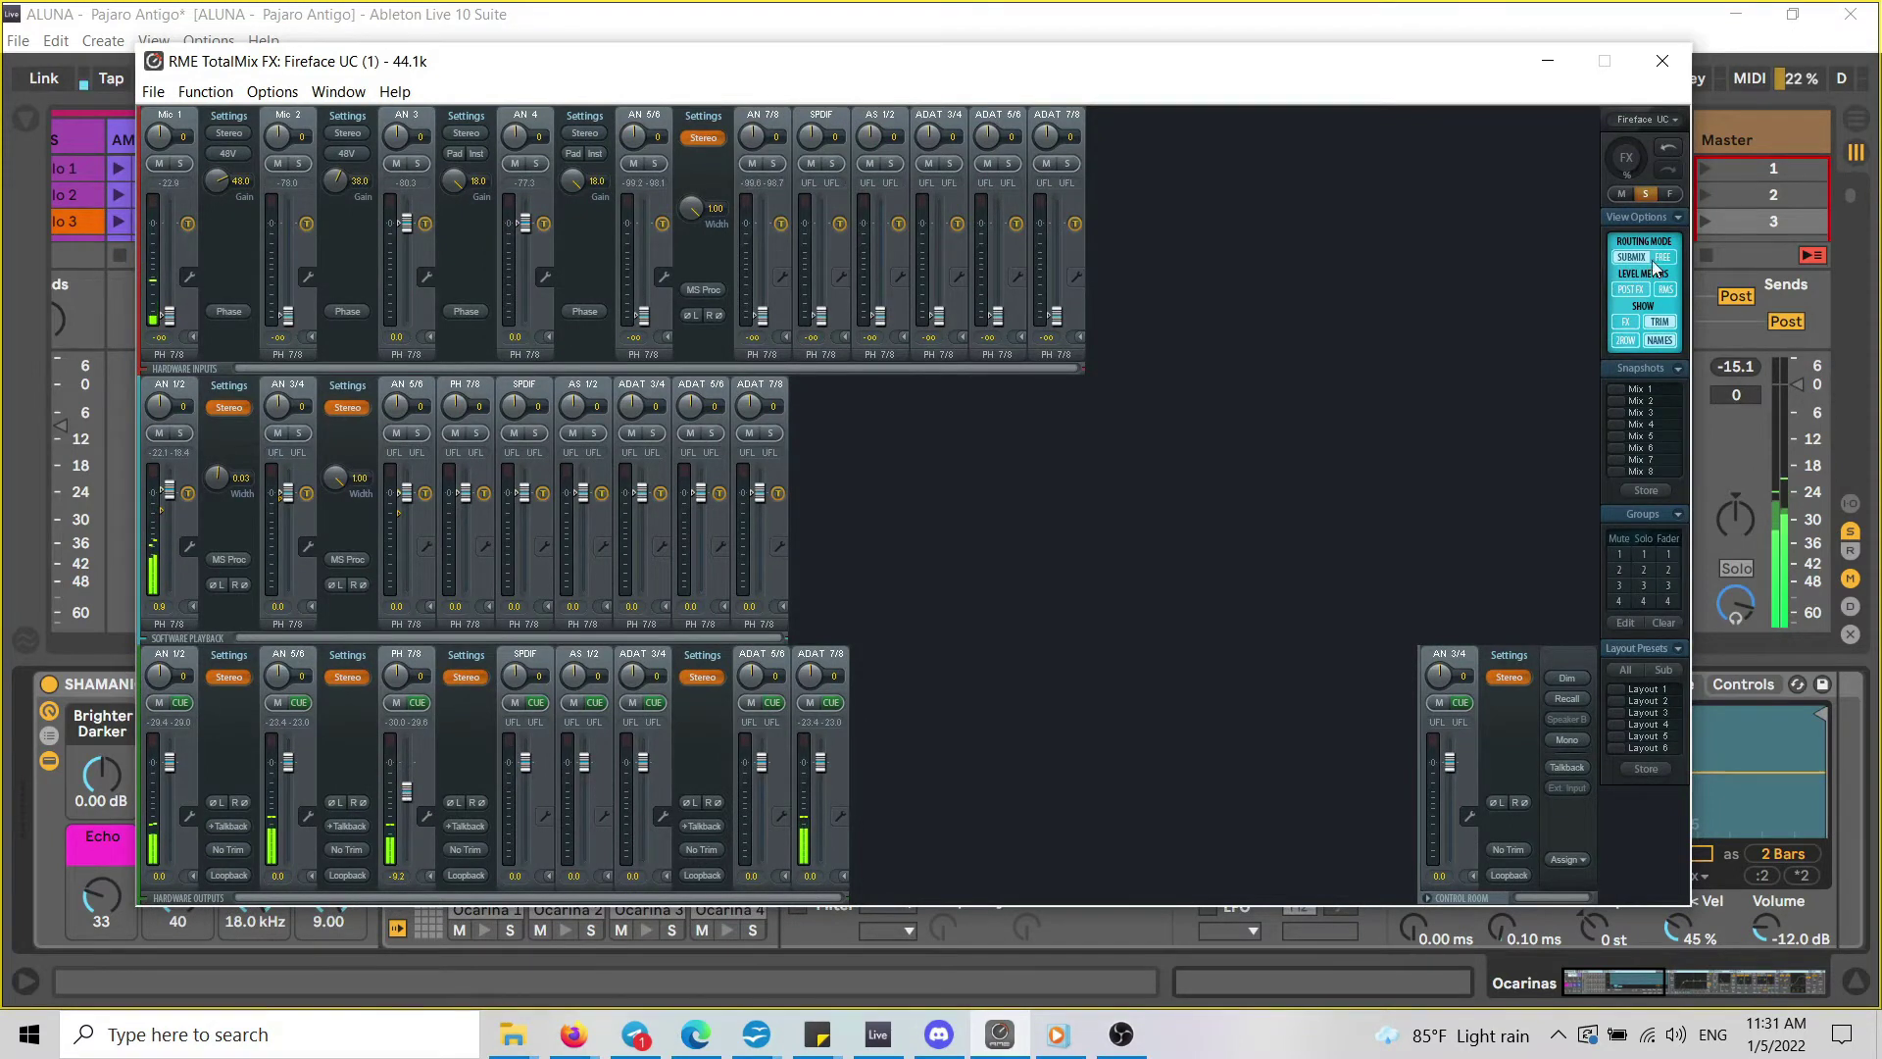
click(1548, 61)
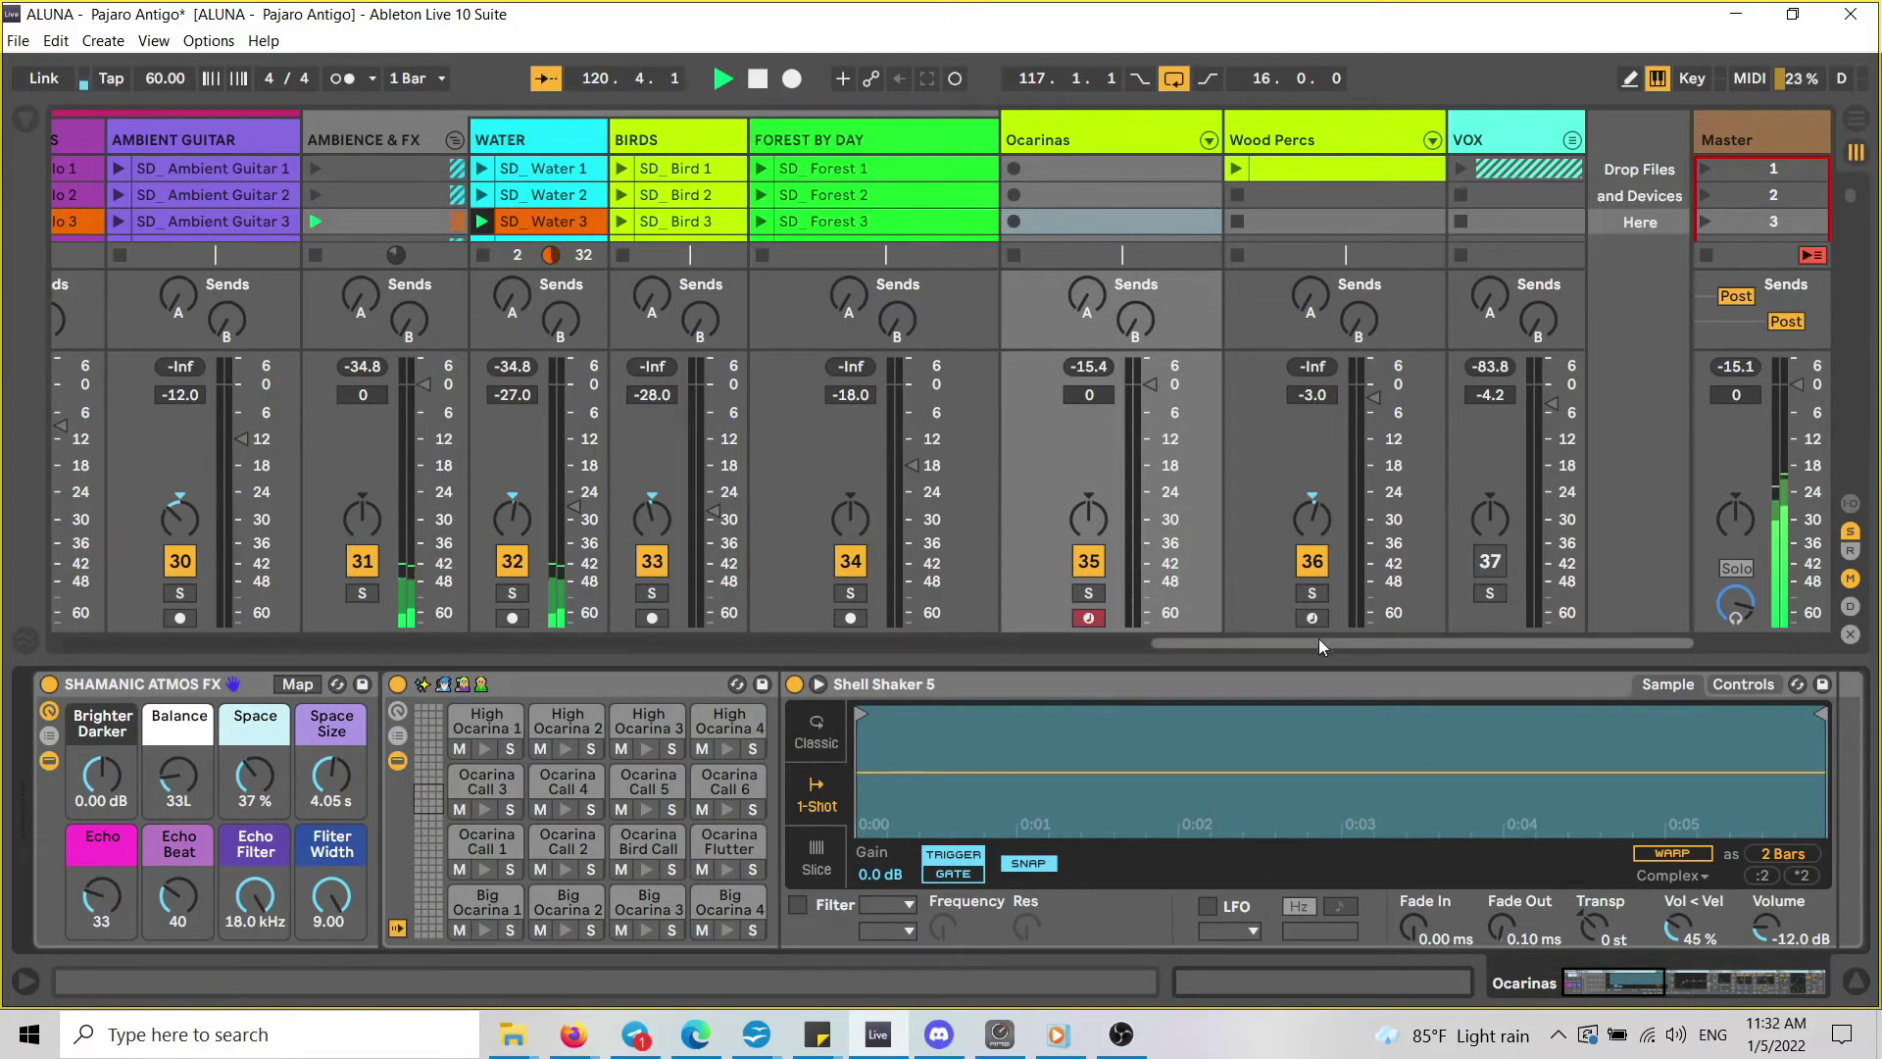
Hide the Ocarinas device view and launch the SD_ Pad 7 clip on the PADS track.
drag(1315, 639, 1125, 643)
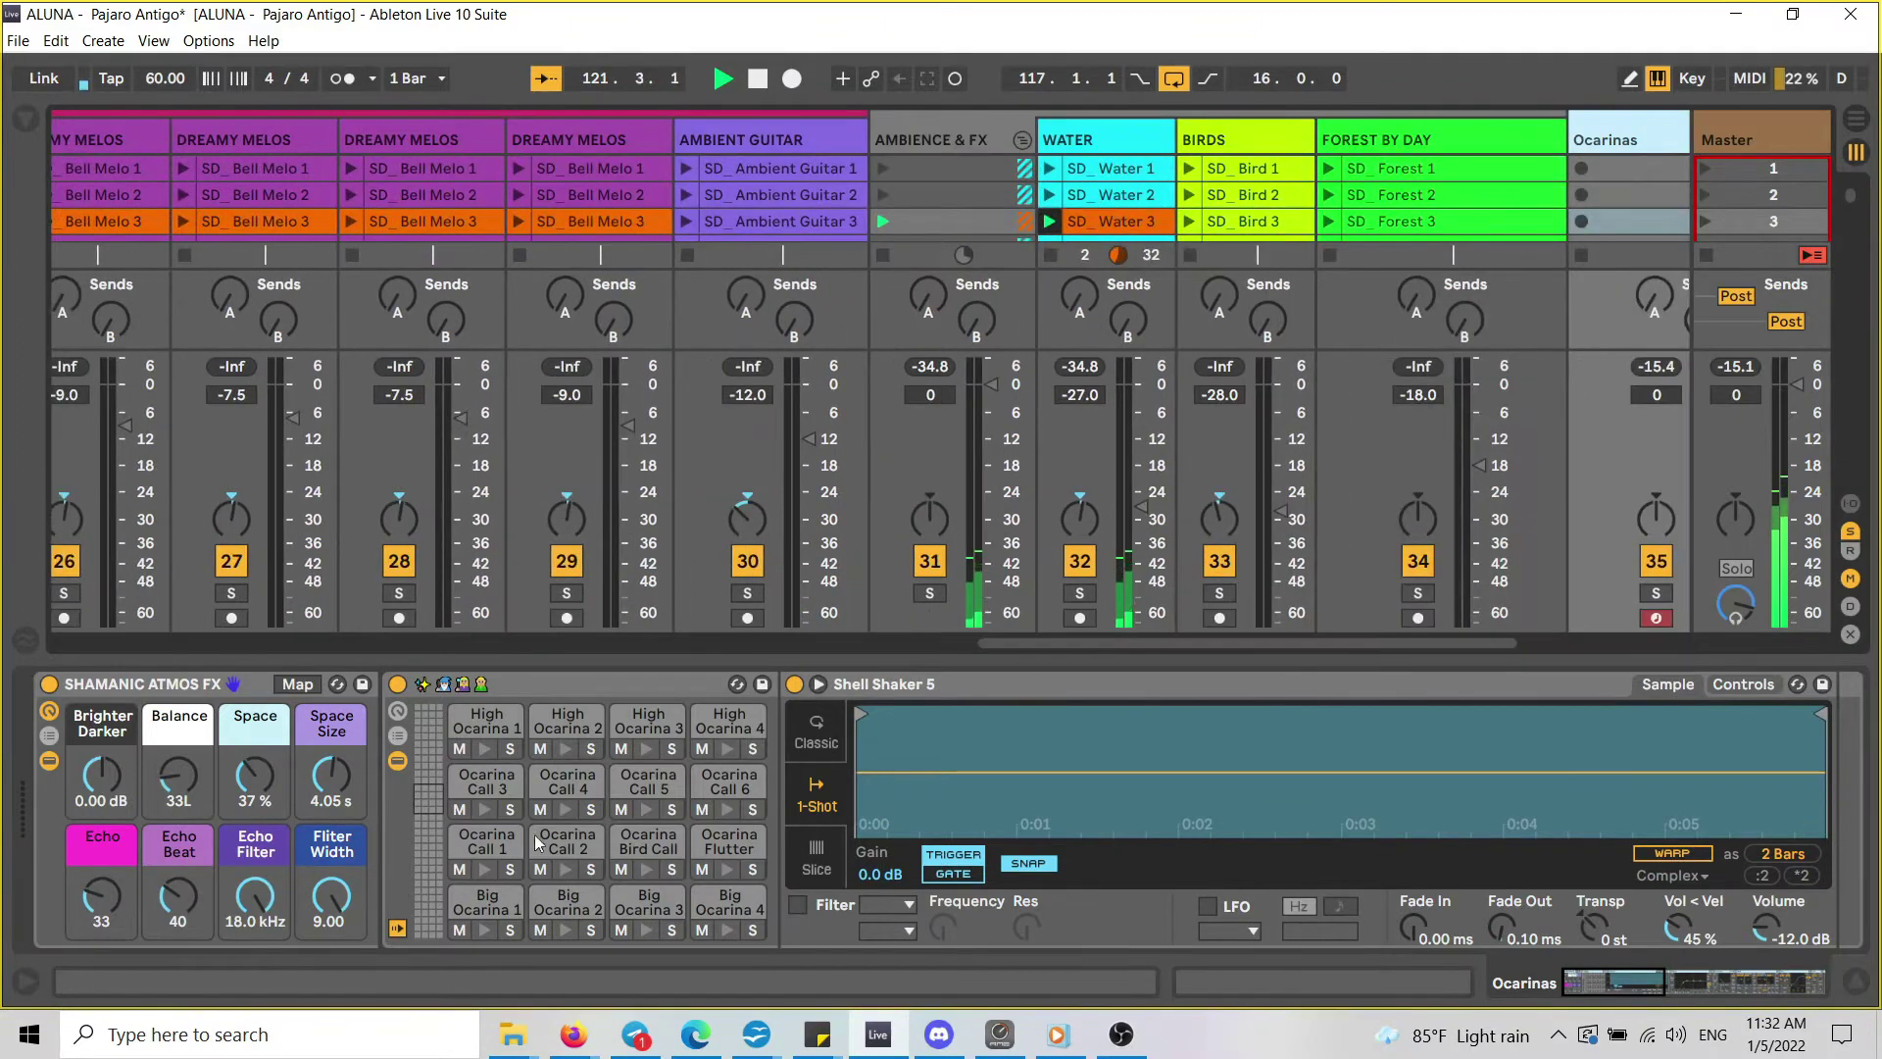
click(1858, 983)
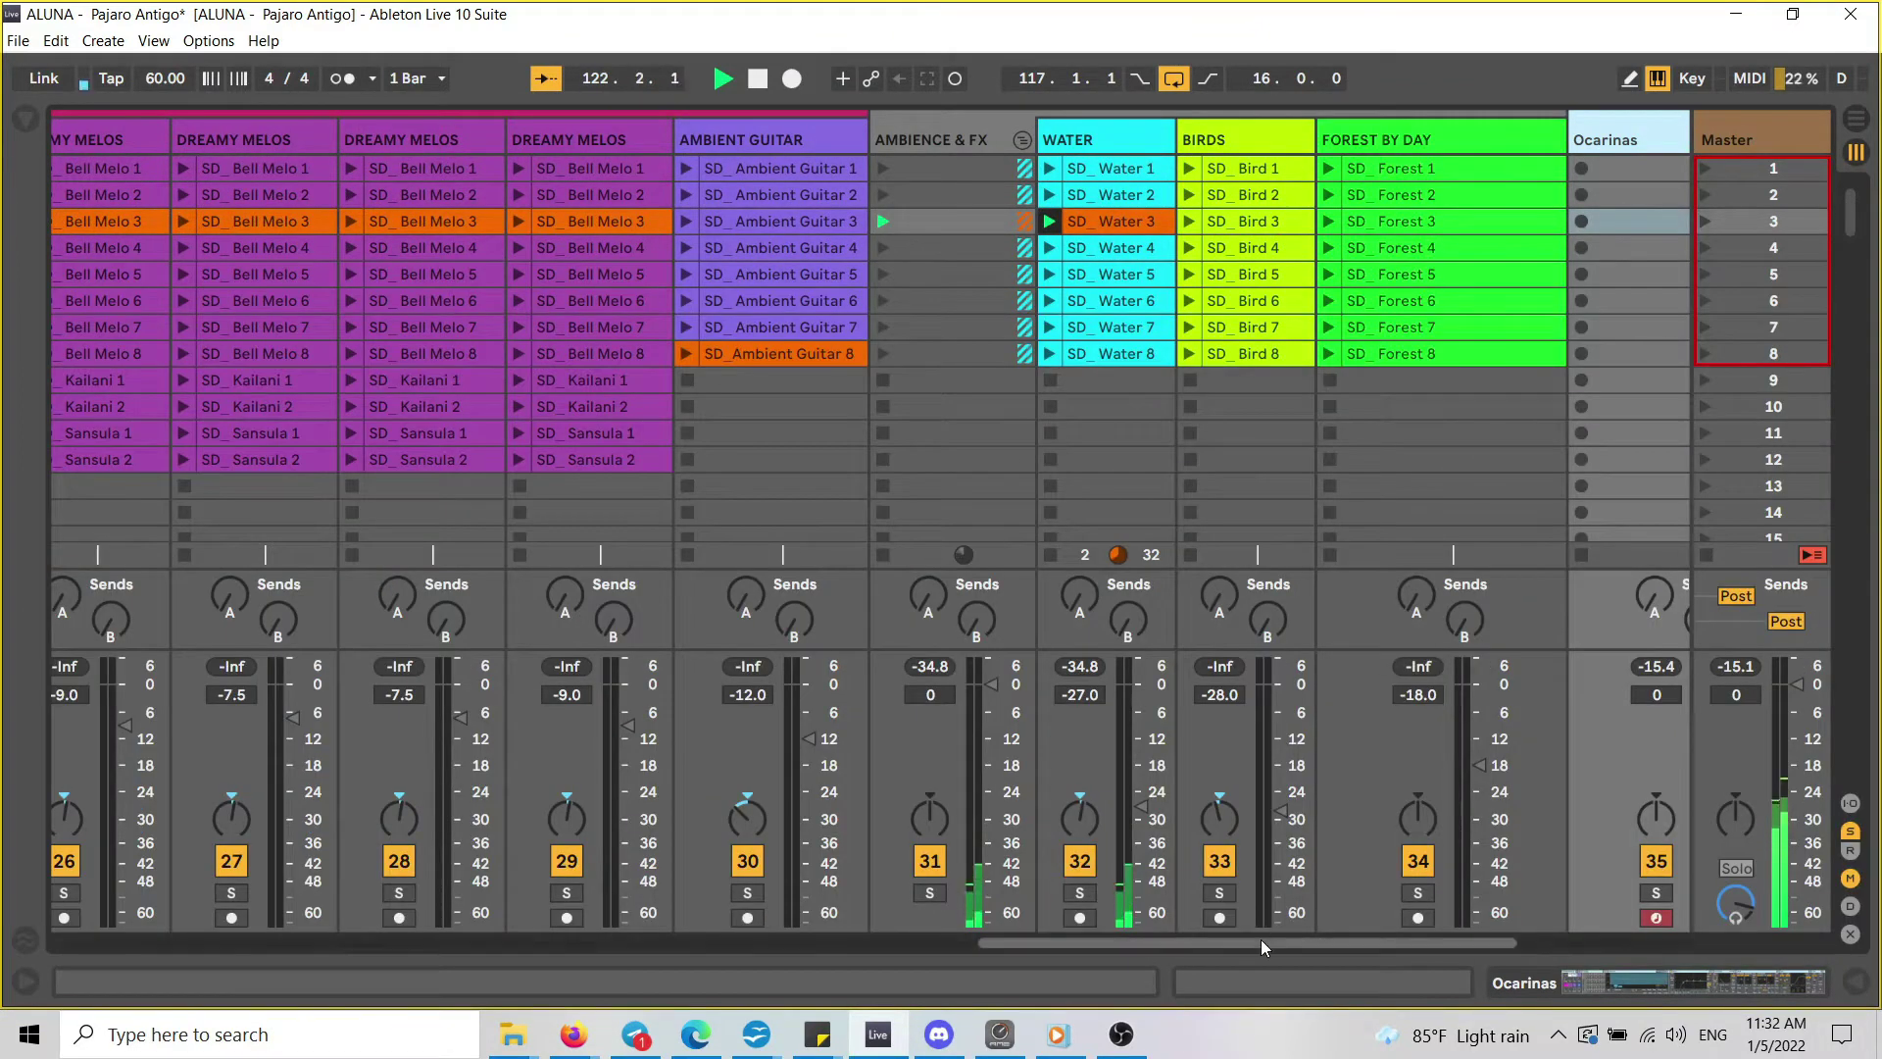
drag(1260, 939, 737, 944)
click(671, 332)
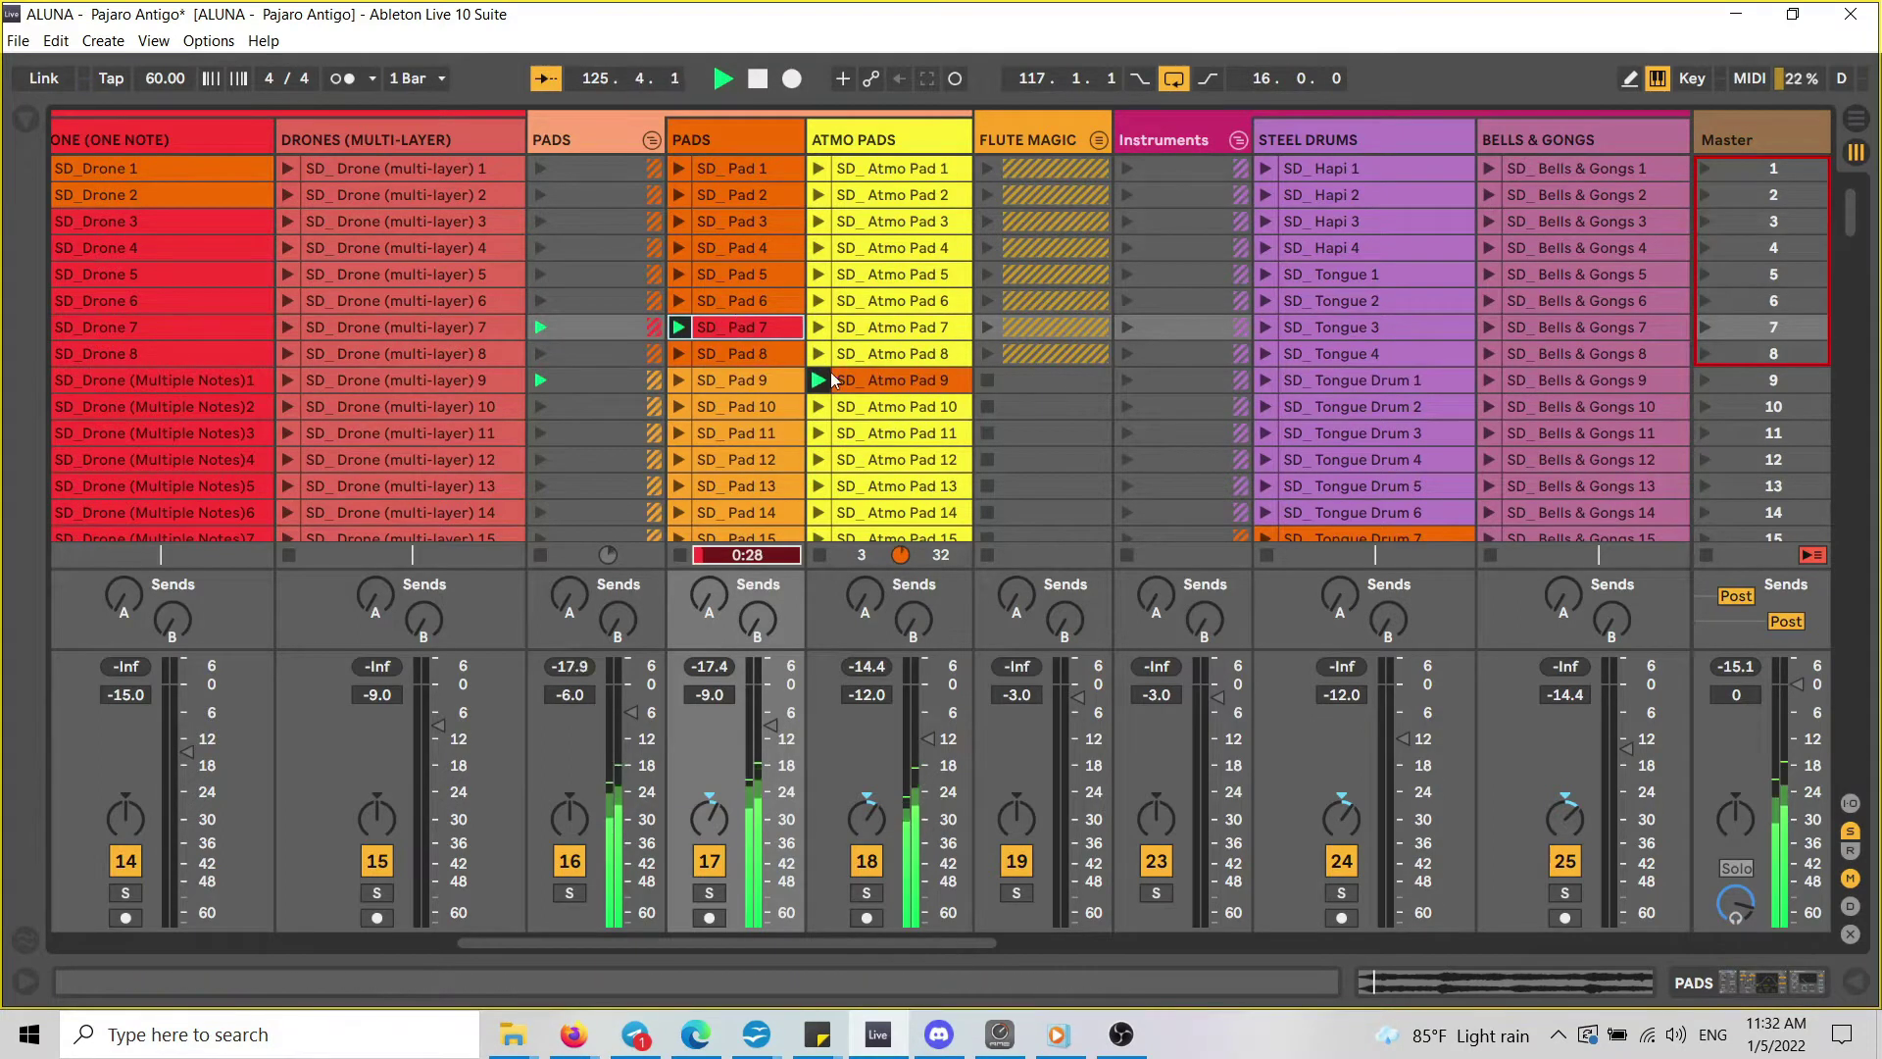
Launch the SD_Bass Drums 1 clip and widen the DRUMS AS BASS track so its full clip names fit.
scroll(980, 392, down, 2)
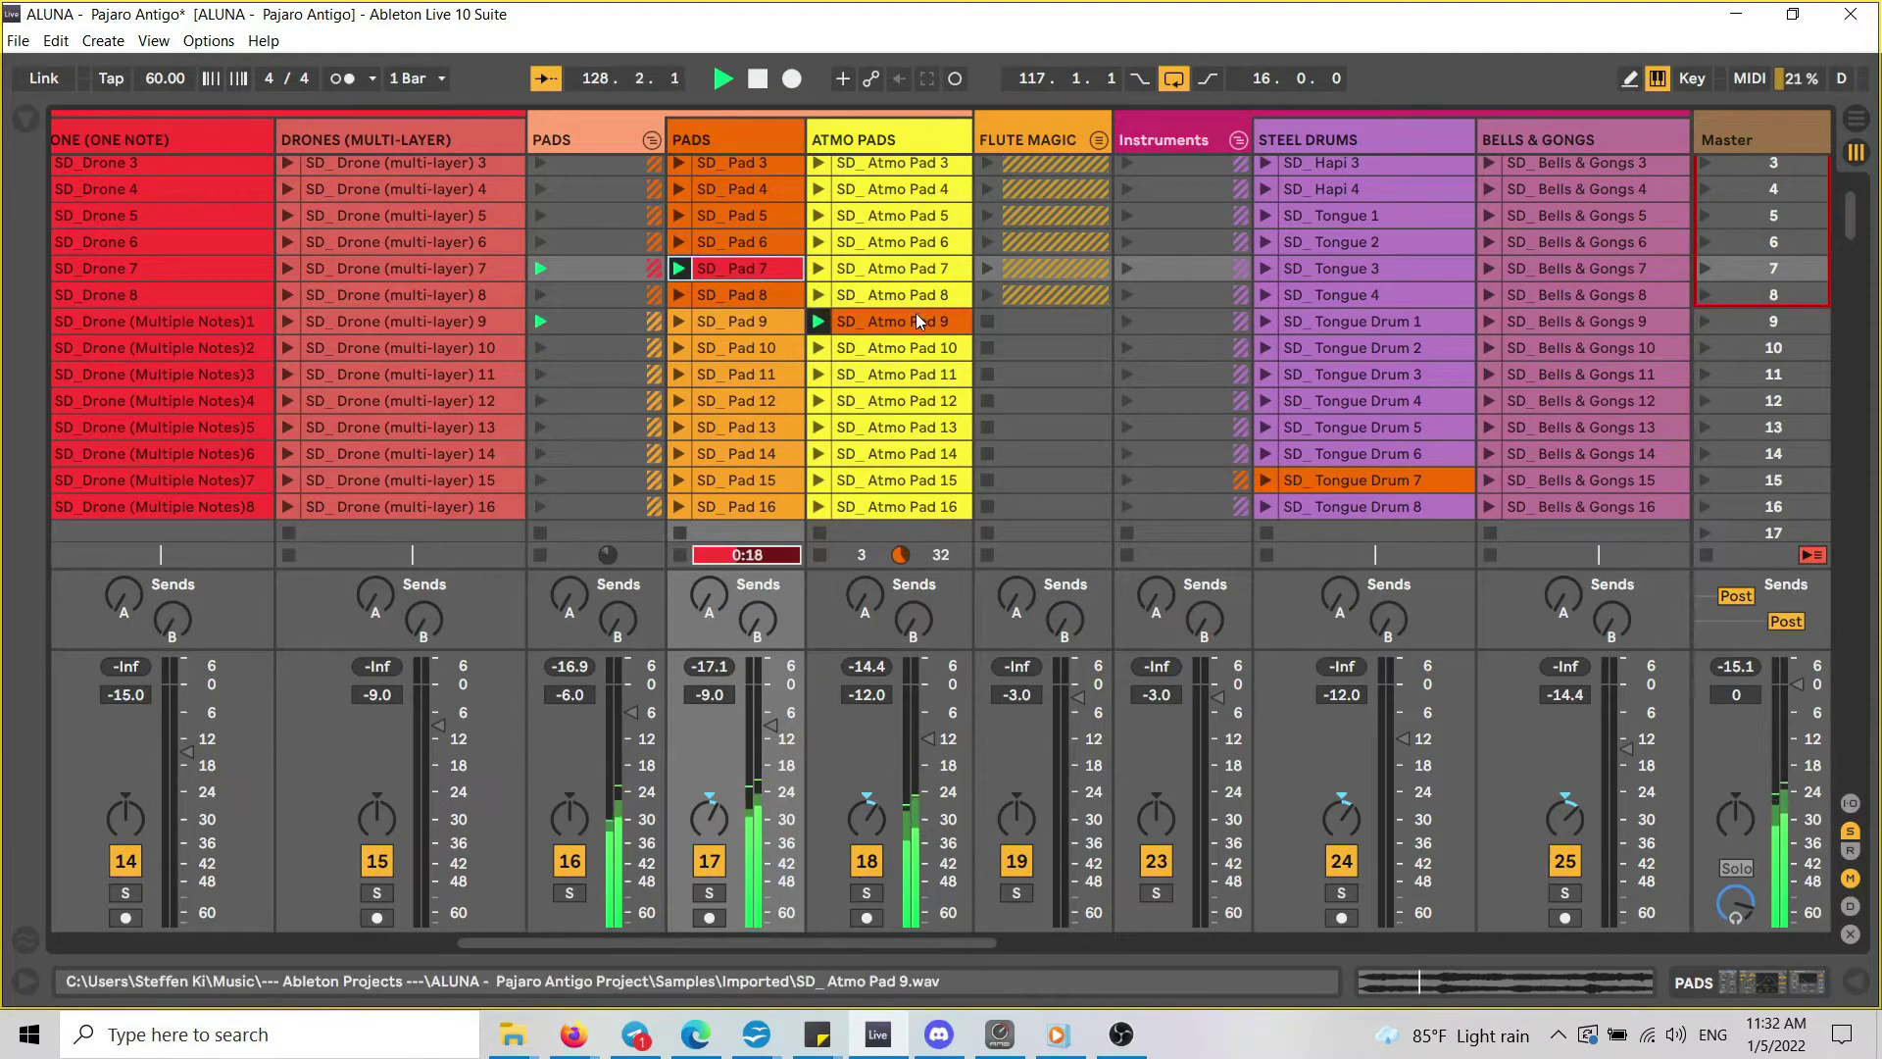
drag(901, 941, 297, 986)
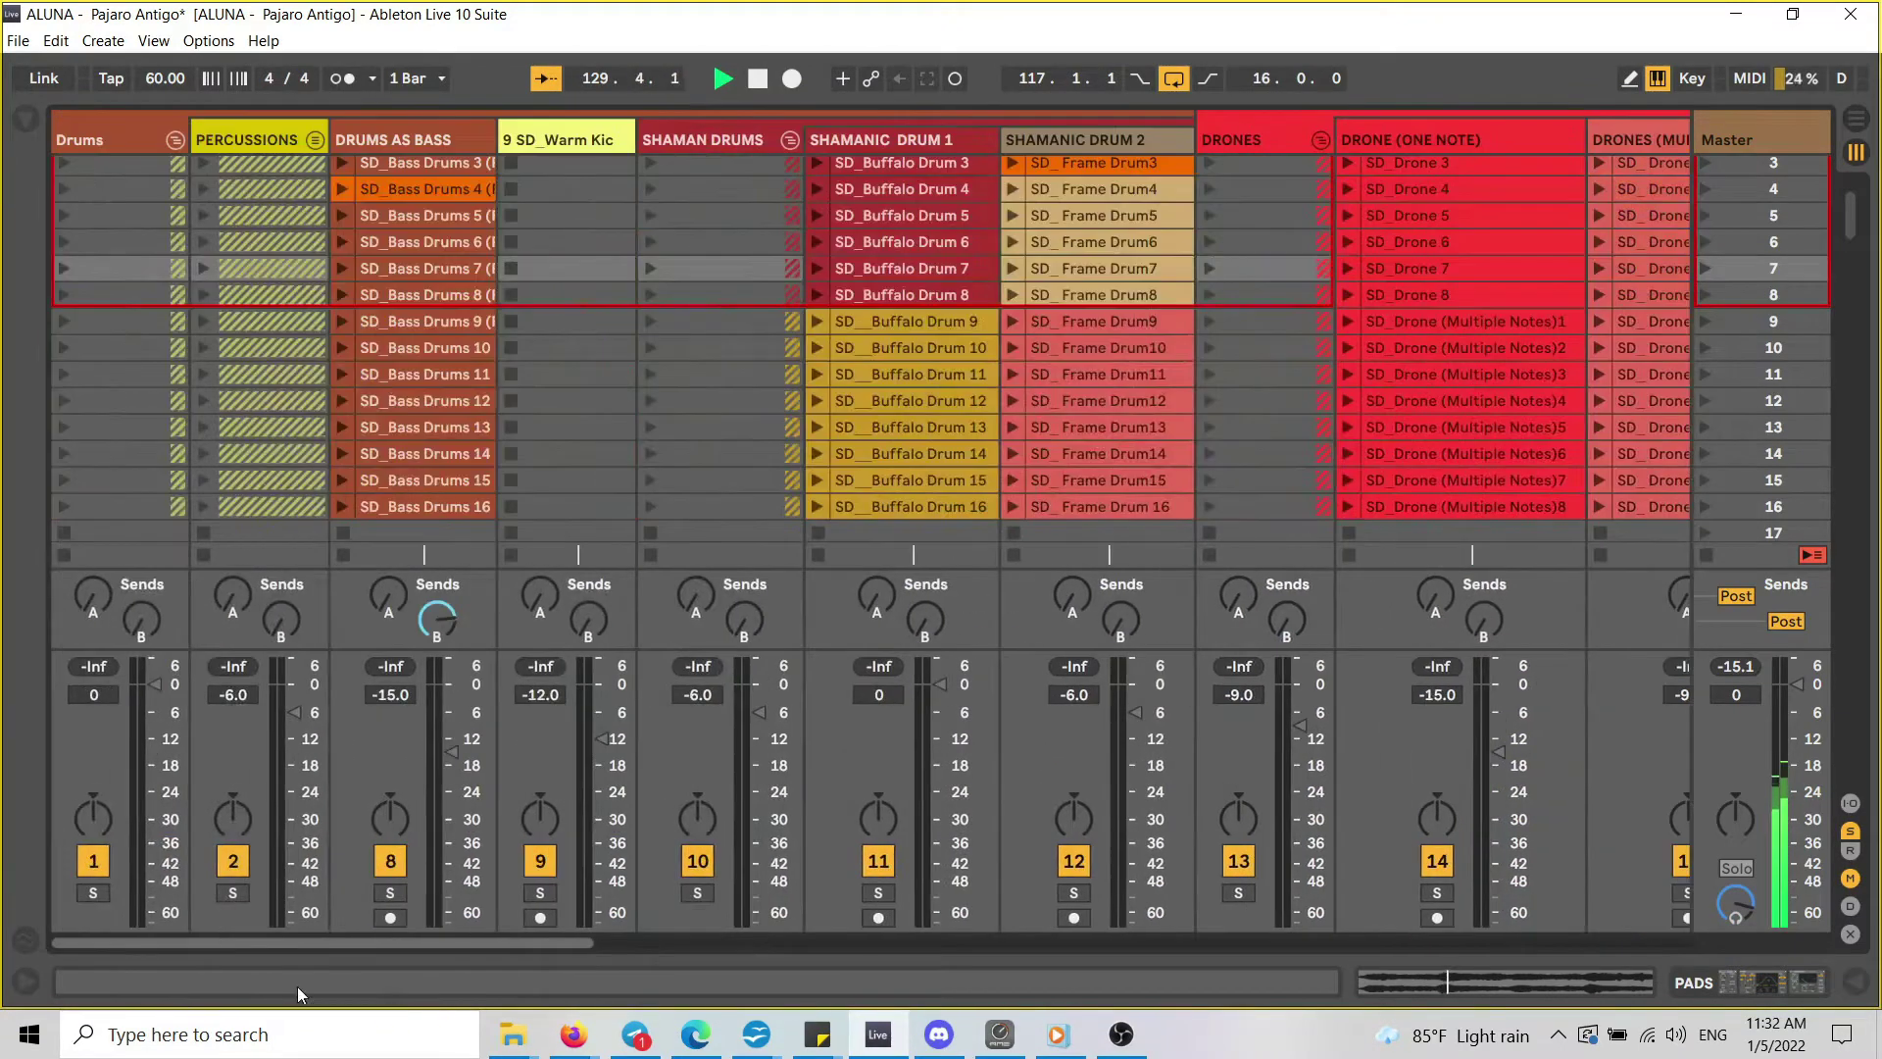
scroll(449, 456, up, 2)
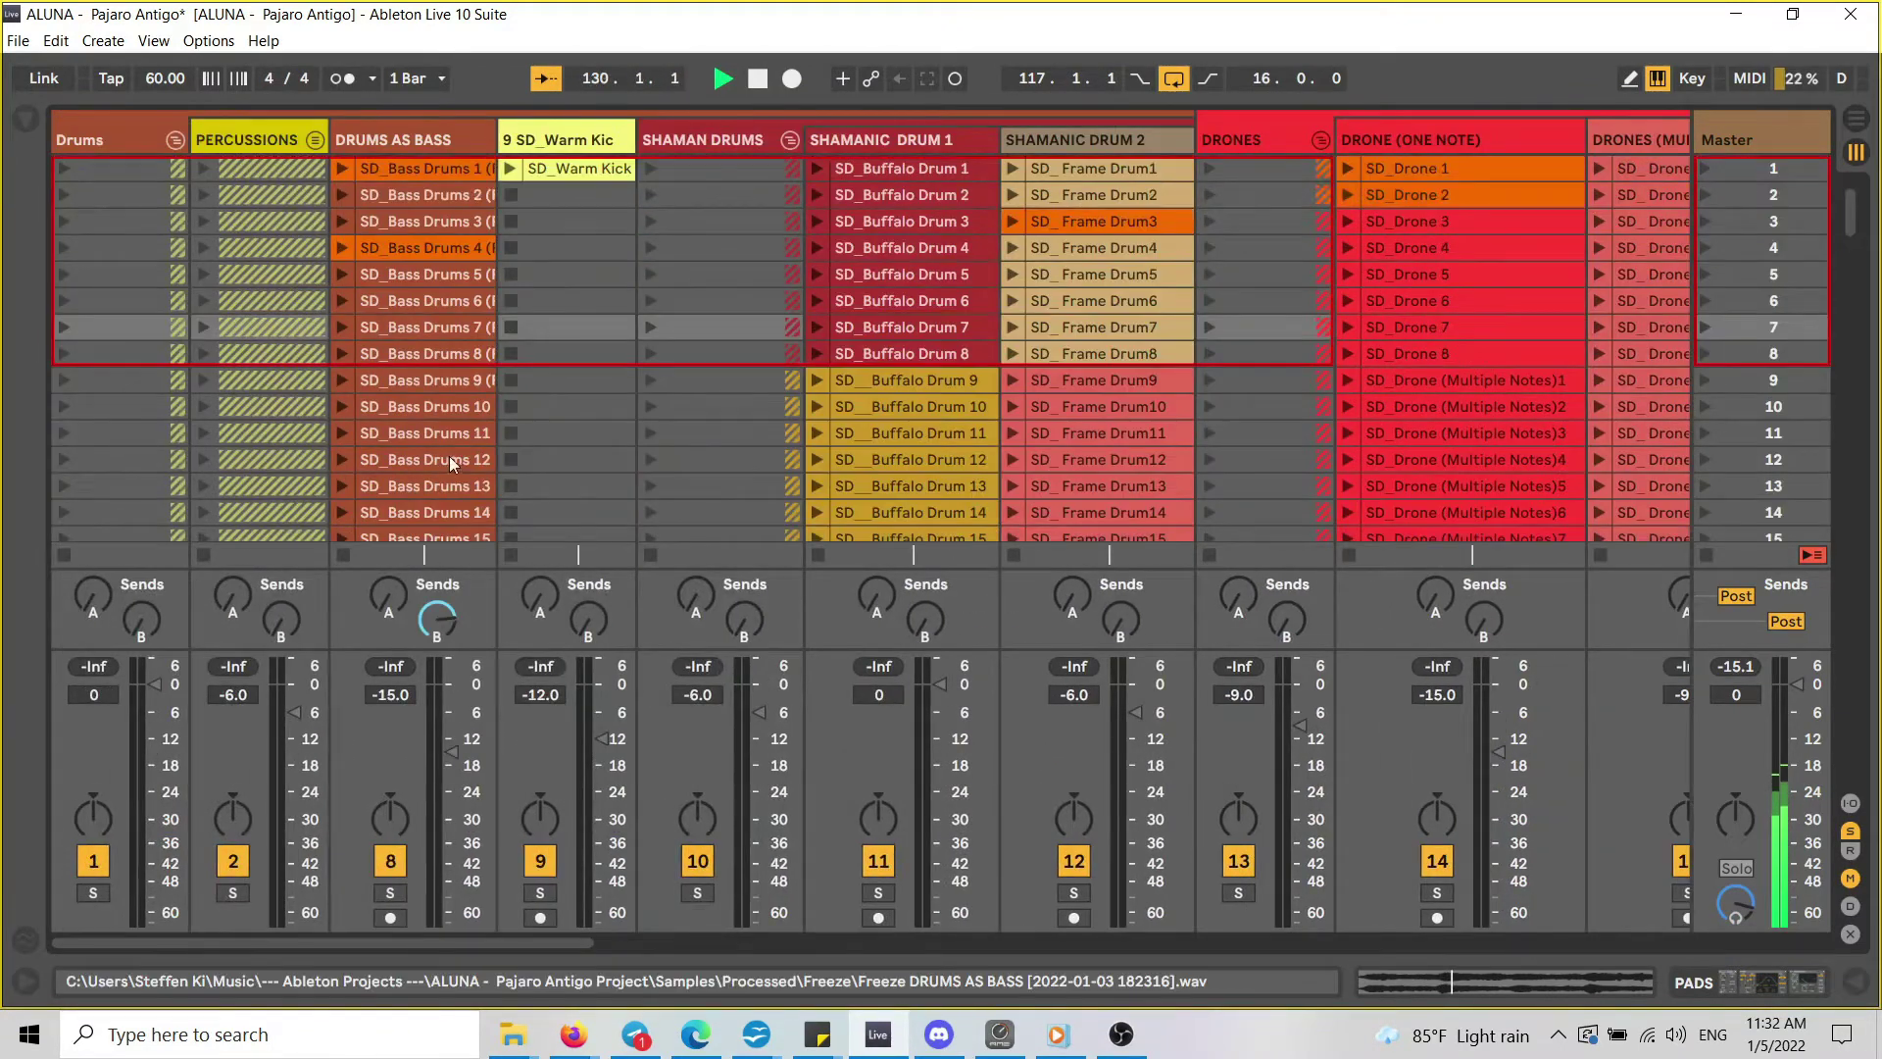
click(344, 169)
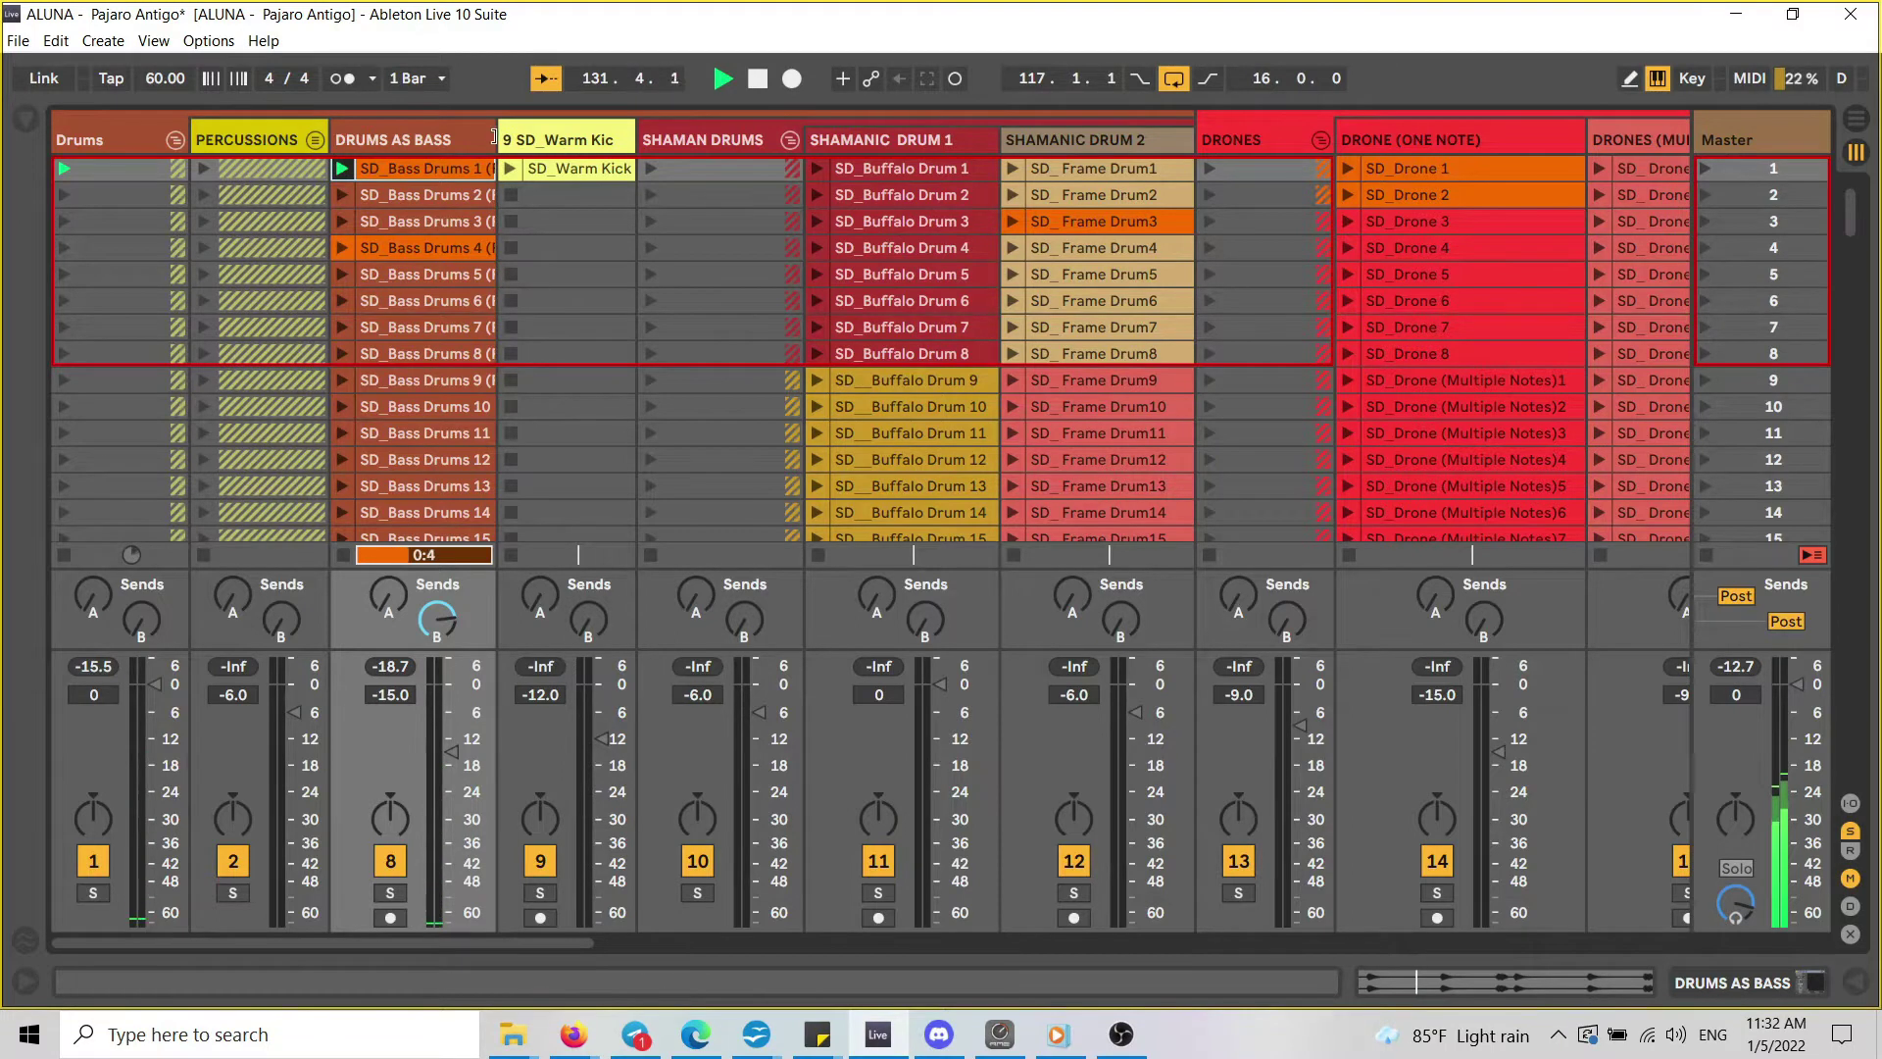
drag(495, 136, 578, 136)
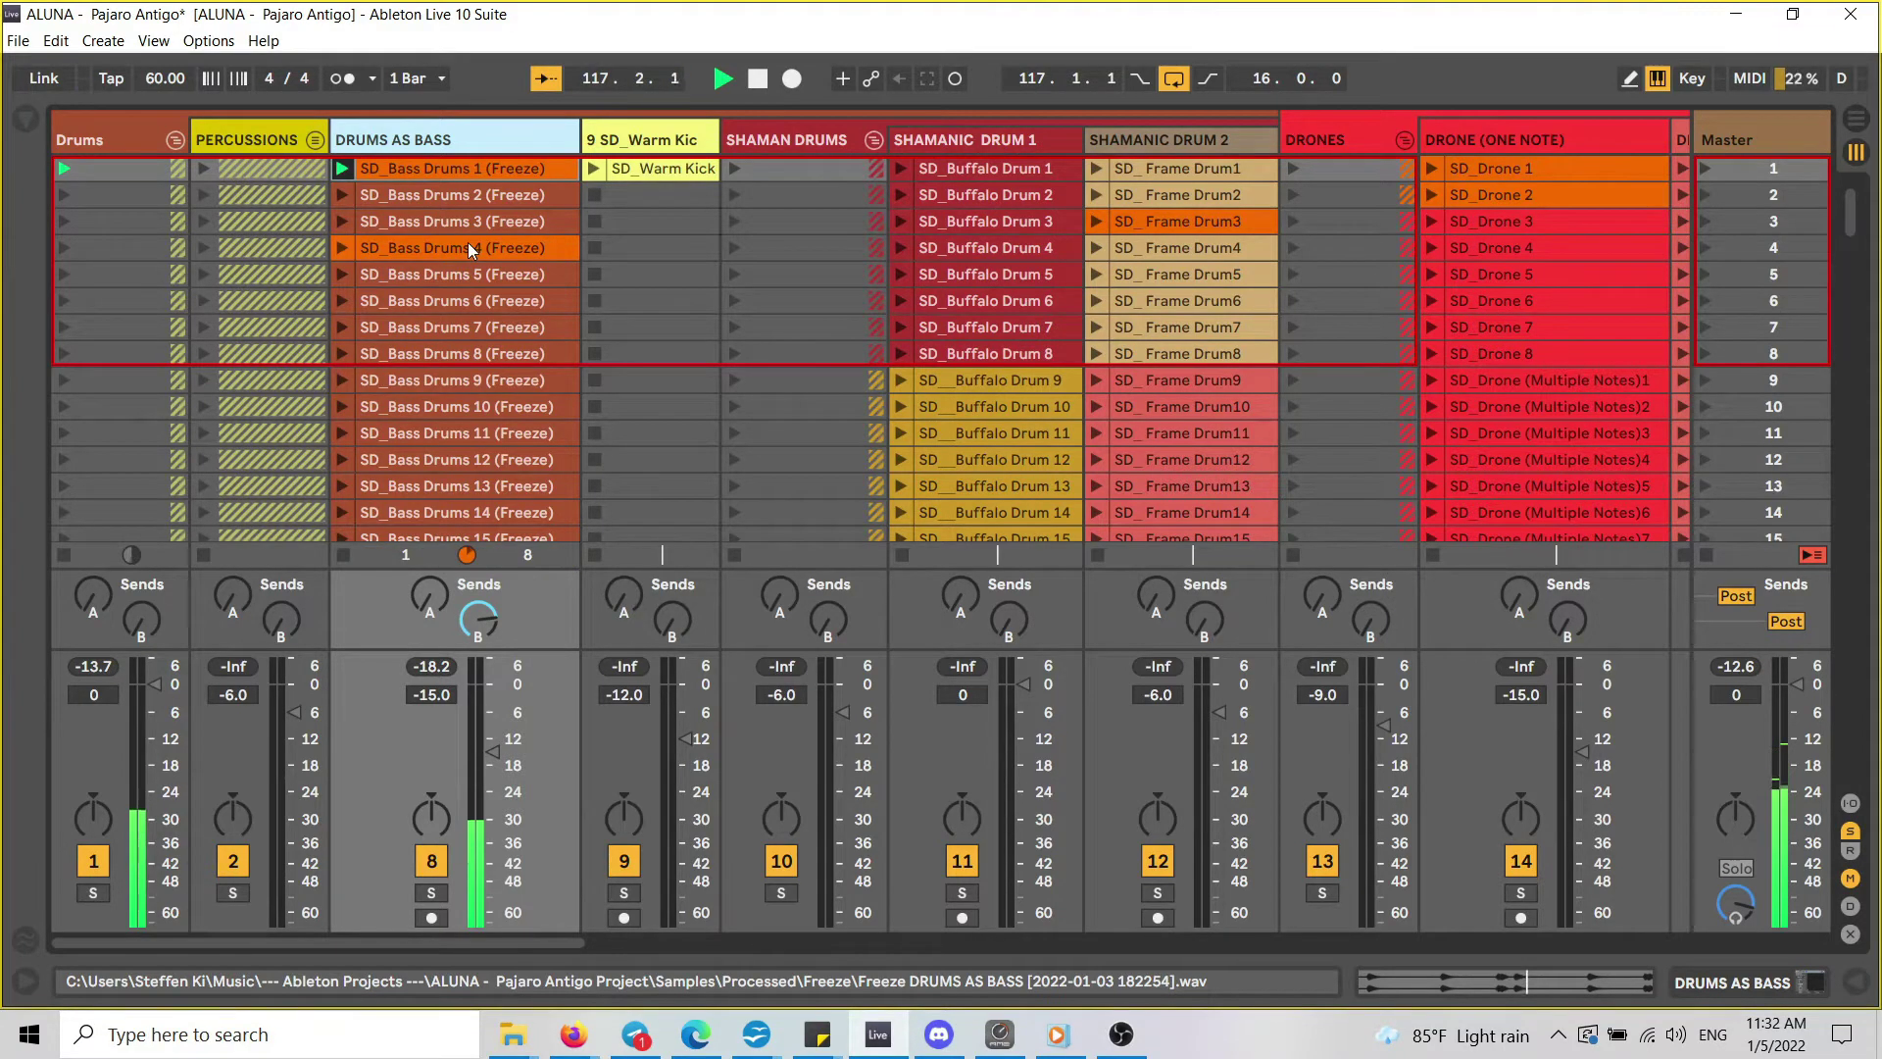
Audition the SD_Bass Drums 4 clip and switch back to SD_Bass Drums 1.
click(342, 247)
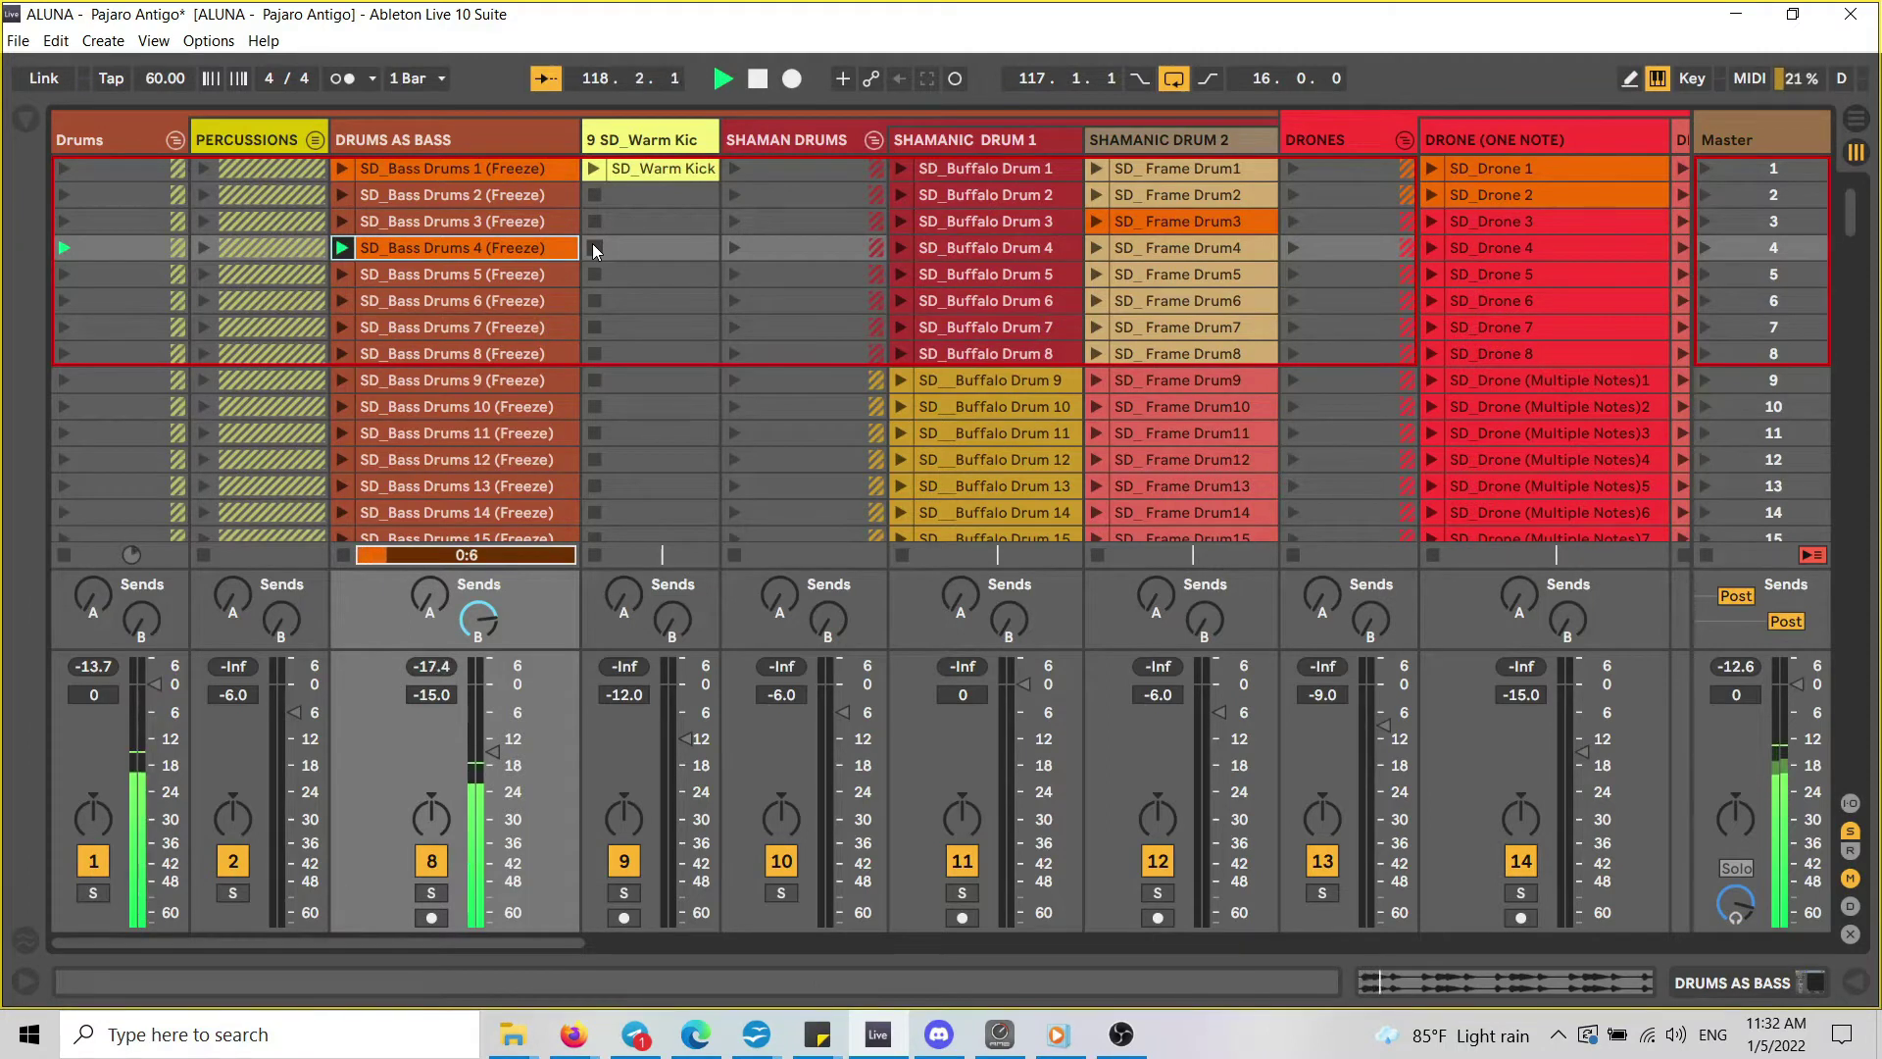
click(341, 167)
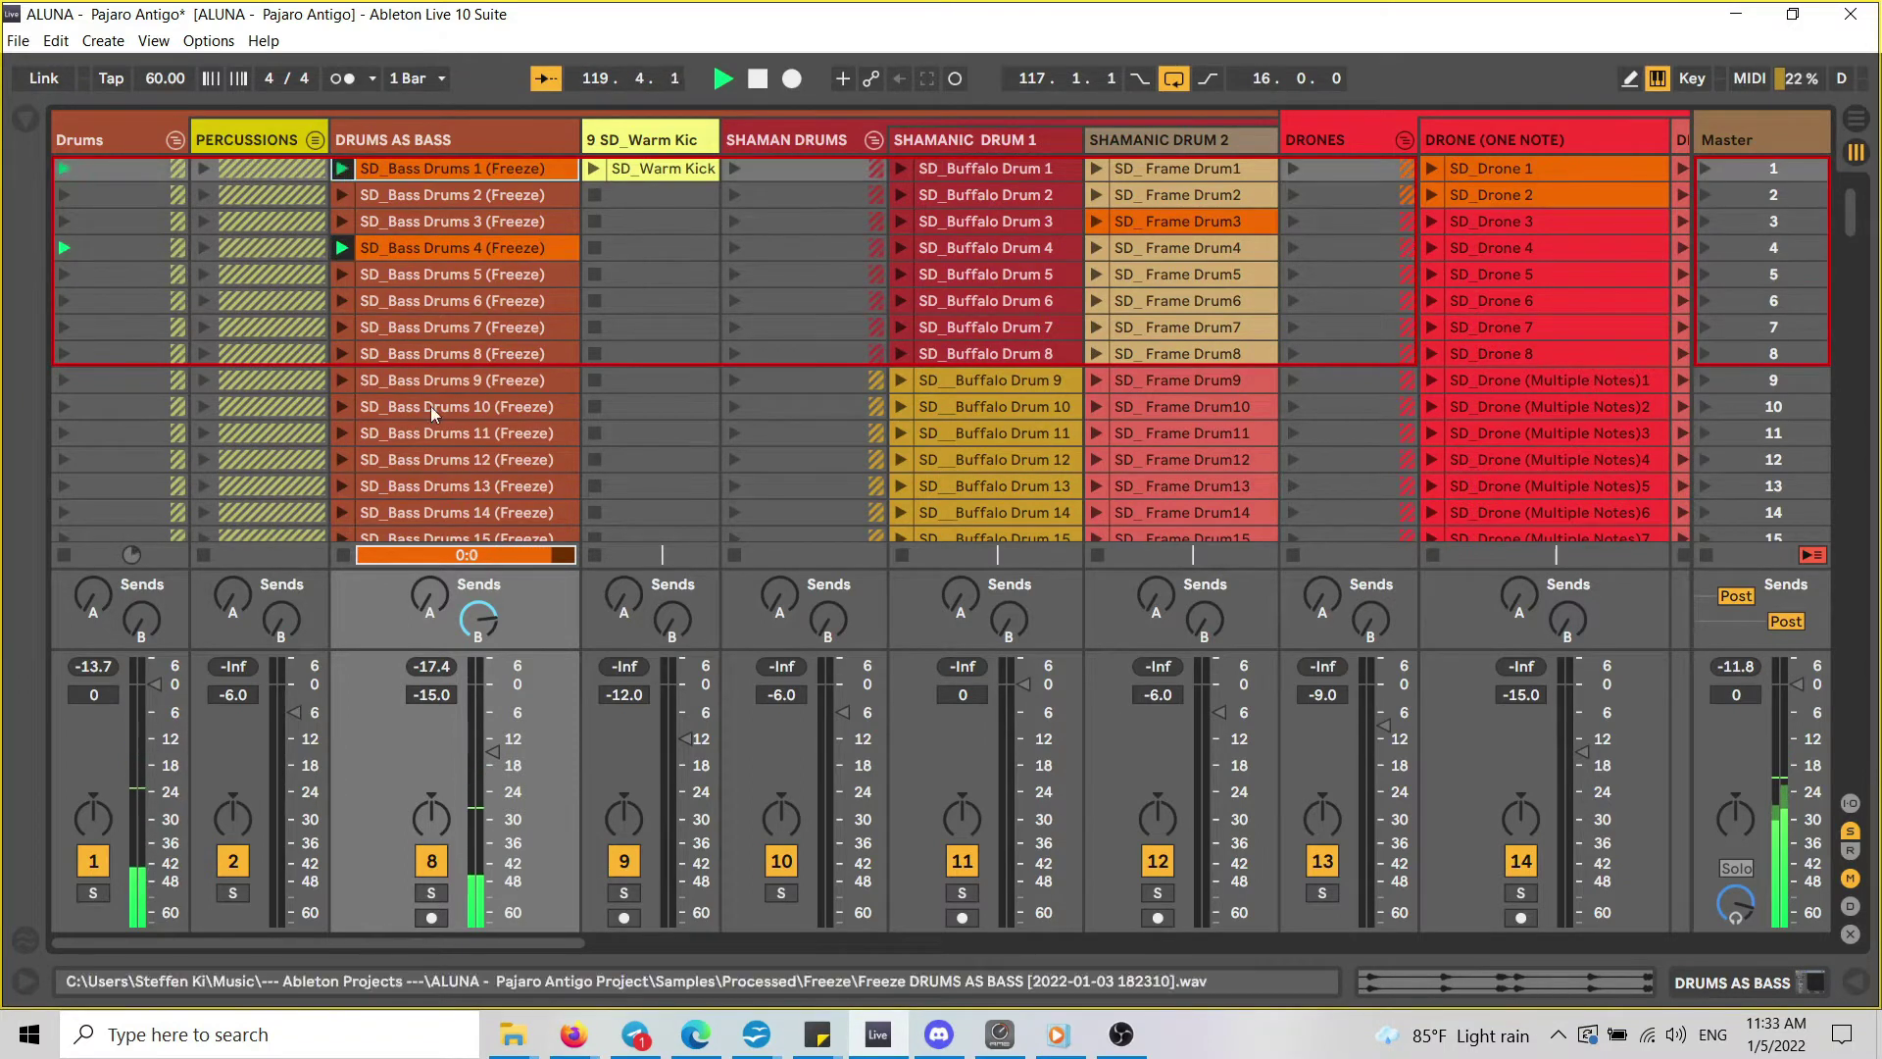
Launch the SD_ Frame Drum3 clip on SHAMANIC DRUM 2 and examine the looped first bar of its waveform up close.
drag(515, 938, 626, 938)
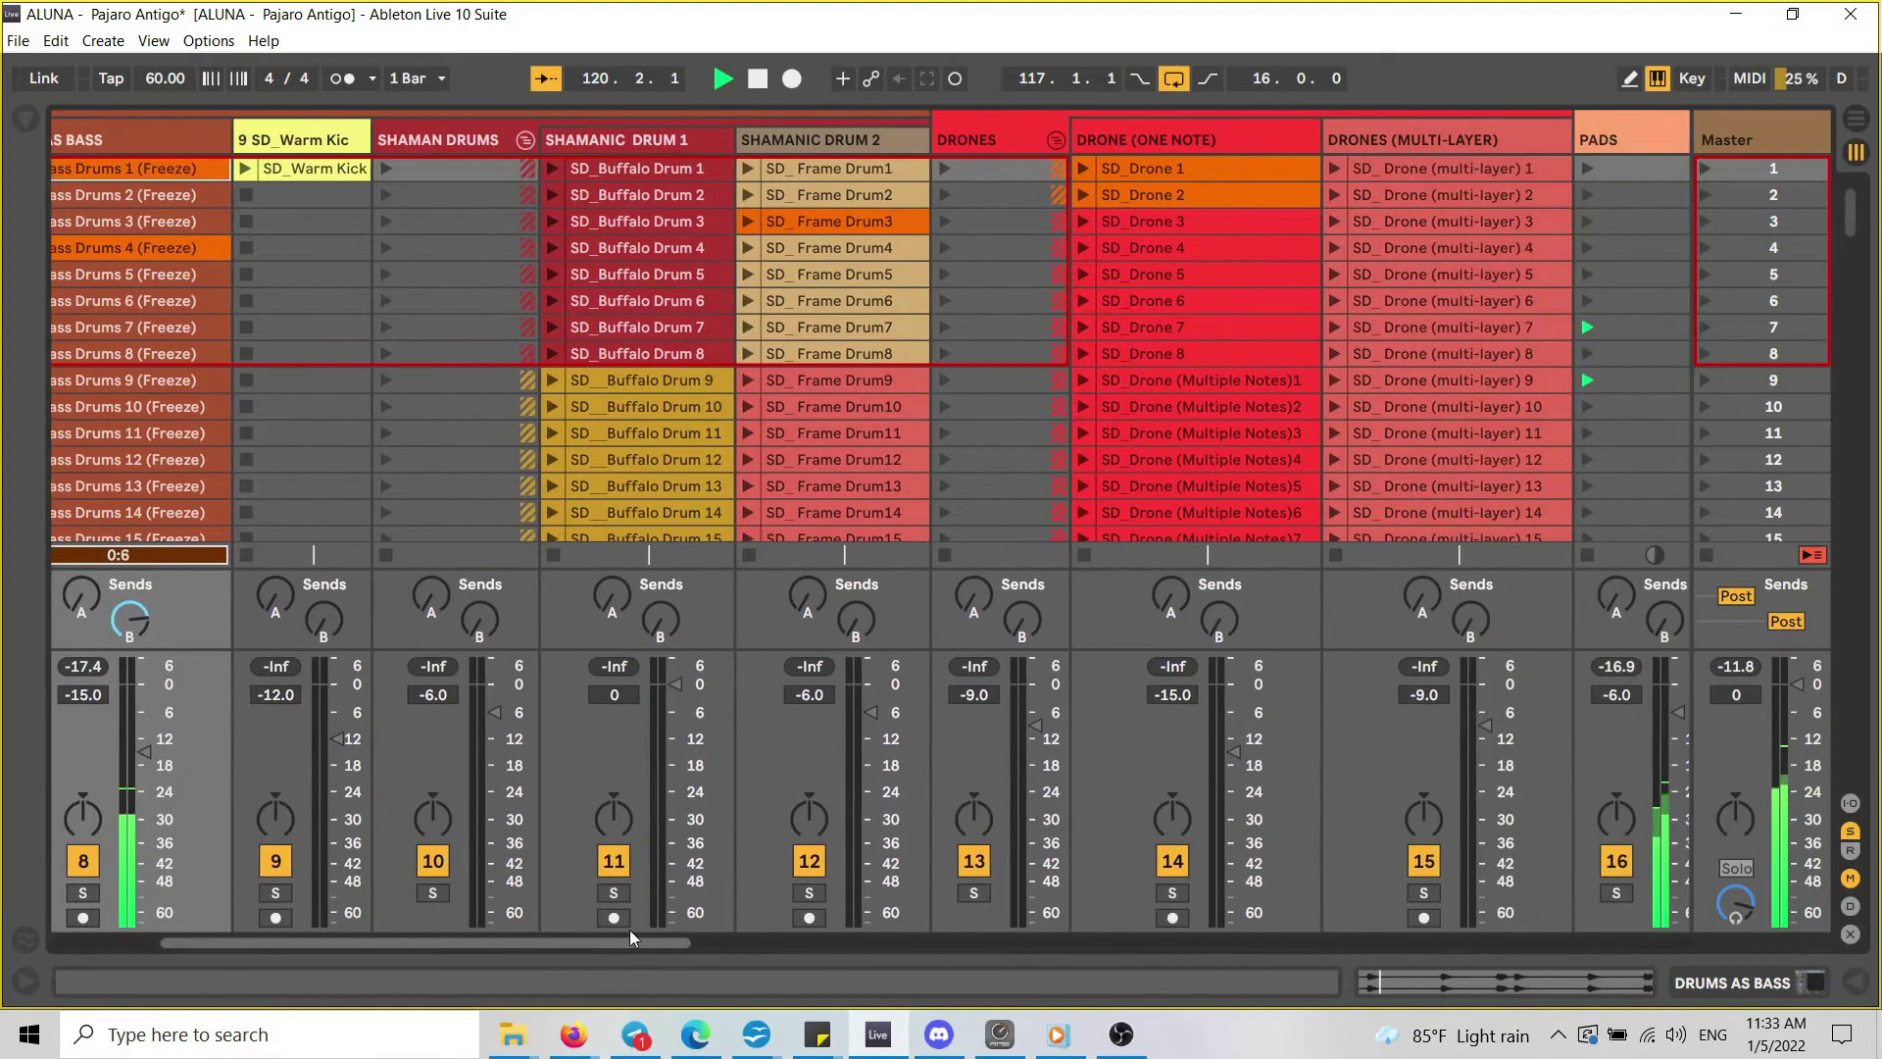
click(747, 220)
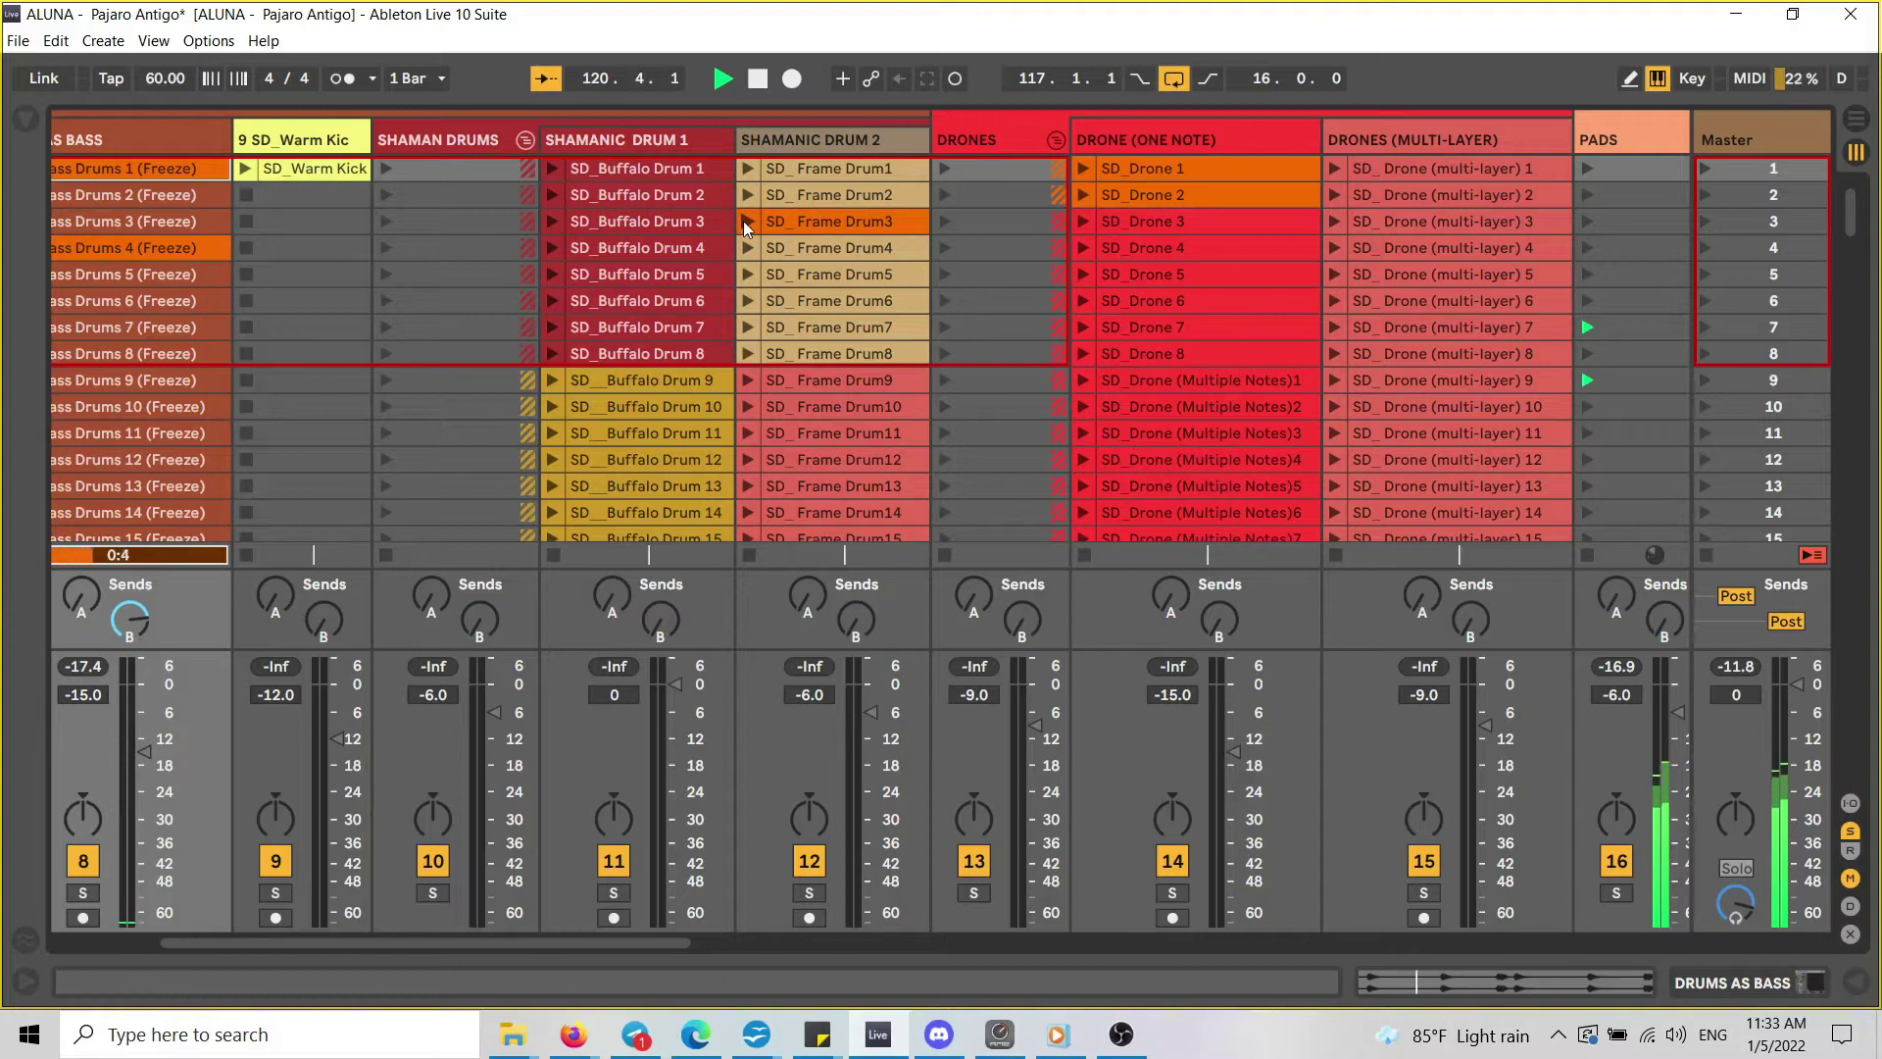
double_click(855, 221)
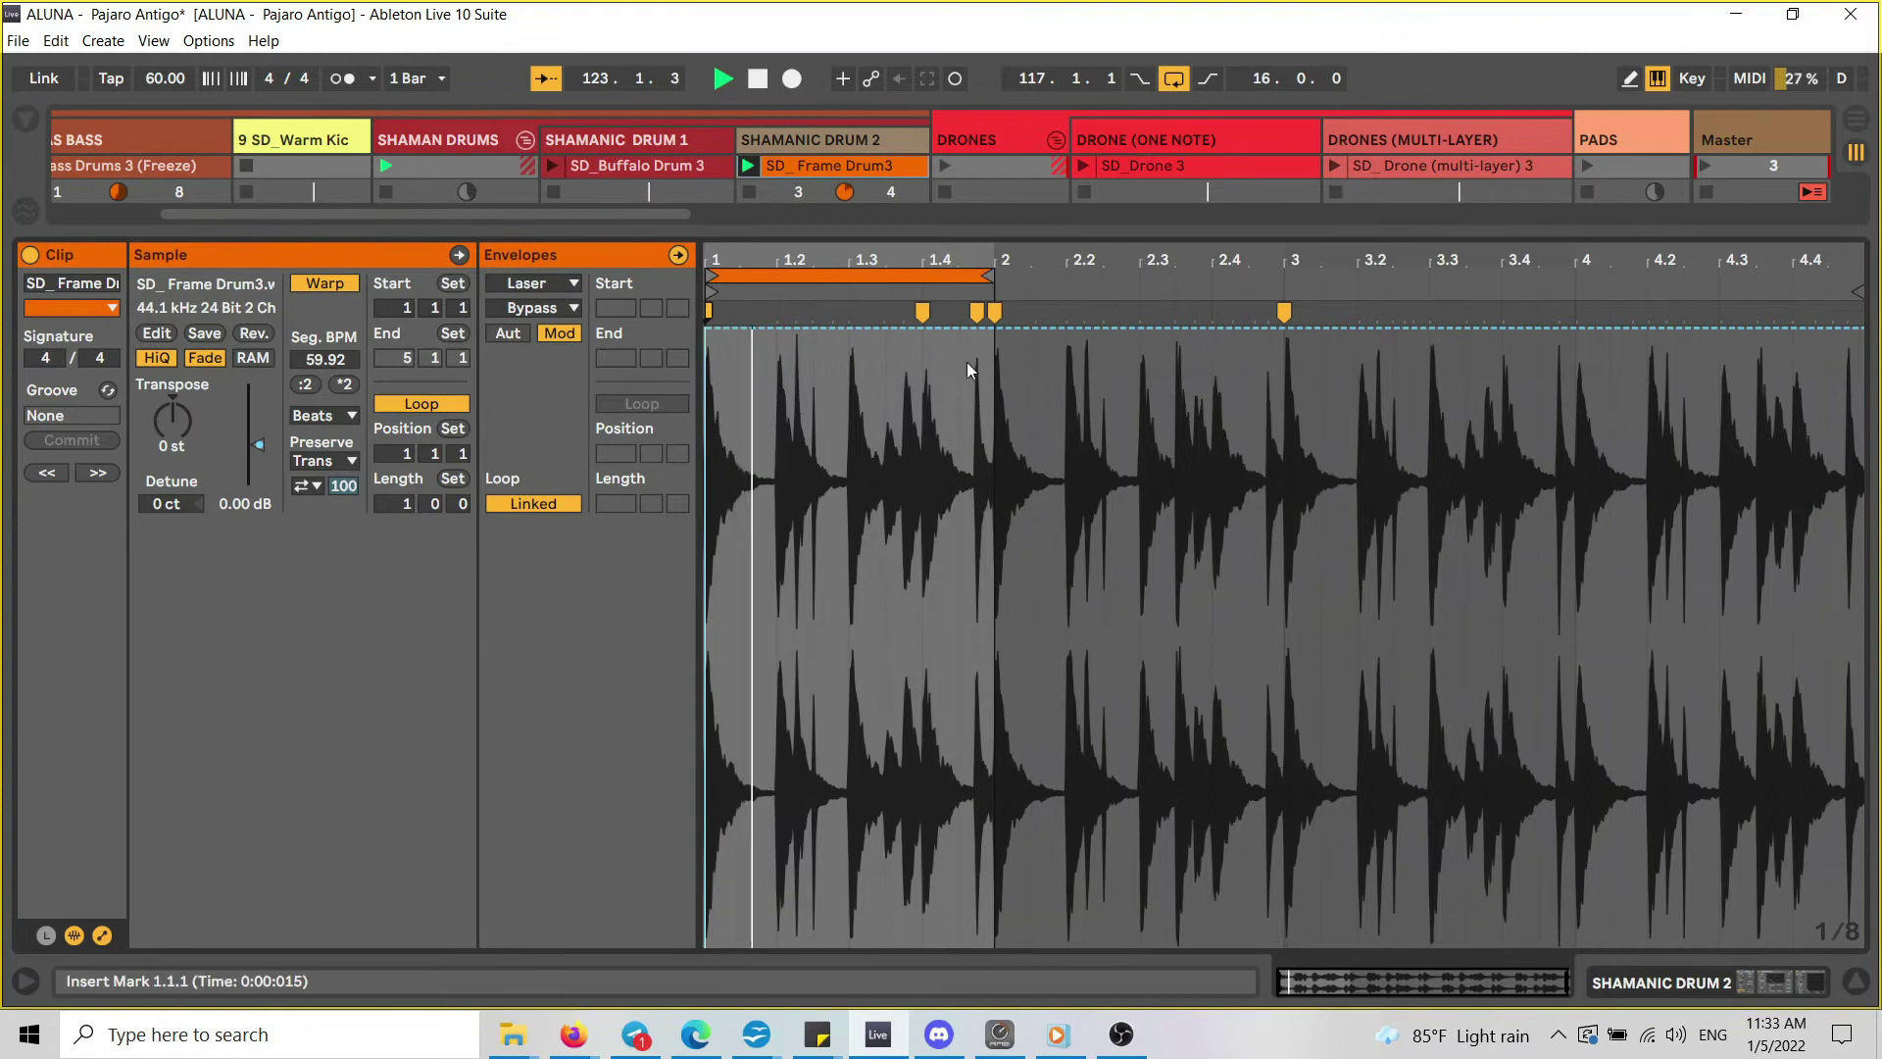
drag(833, 257, 1157, 379)
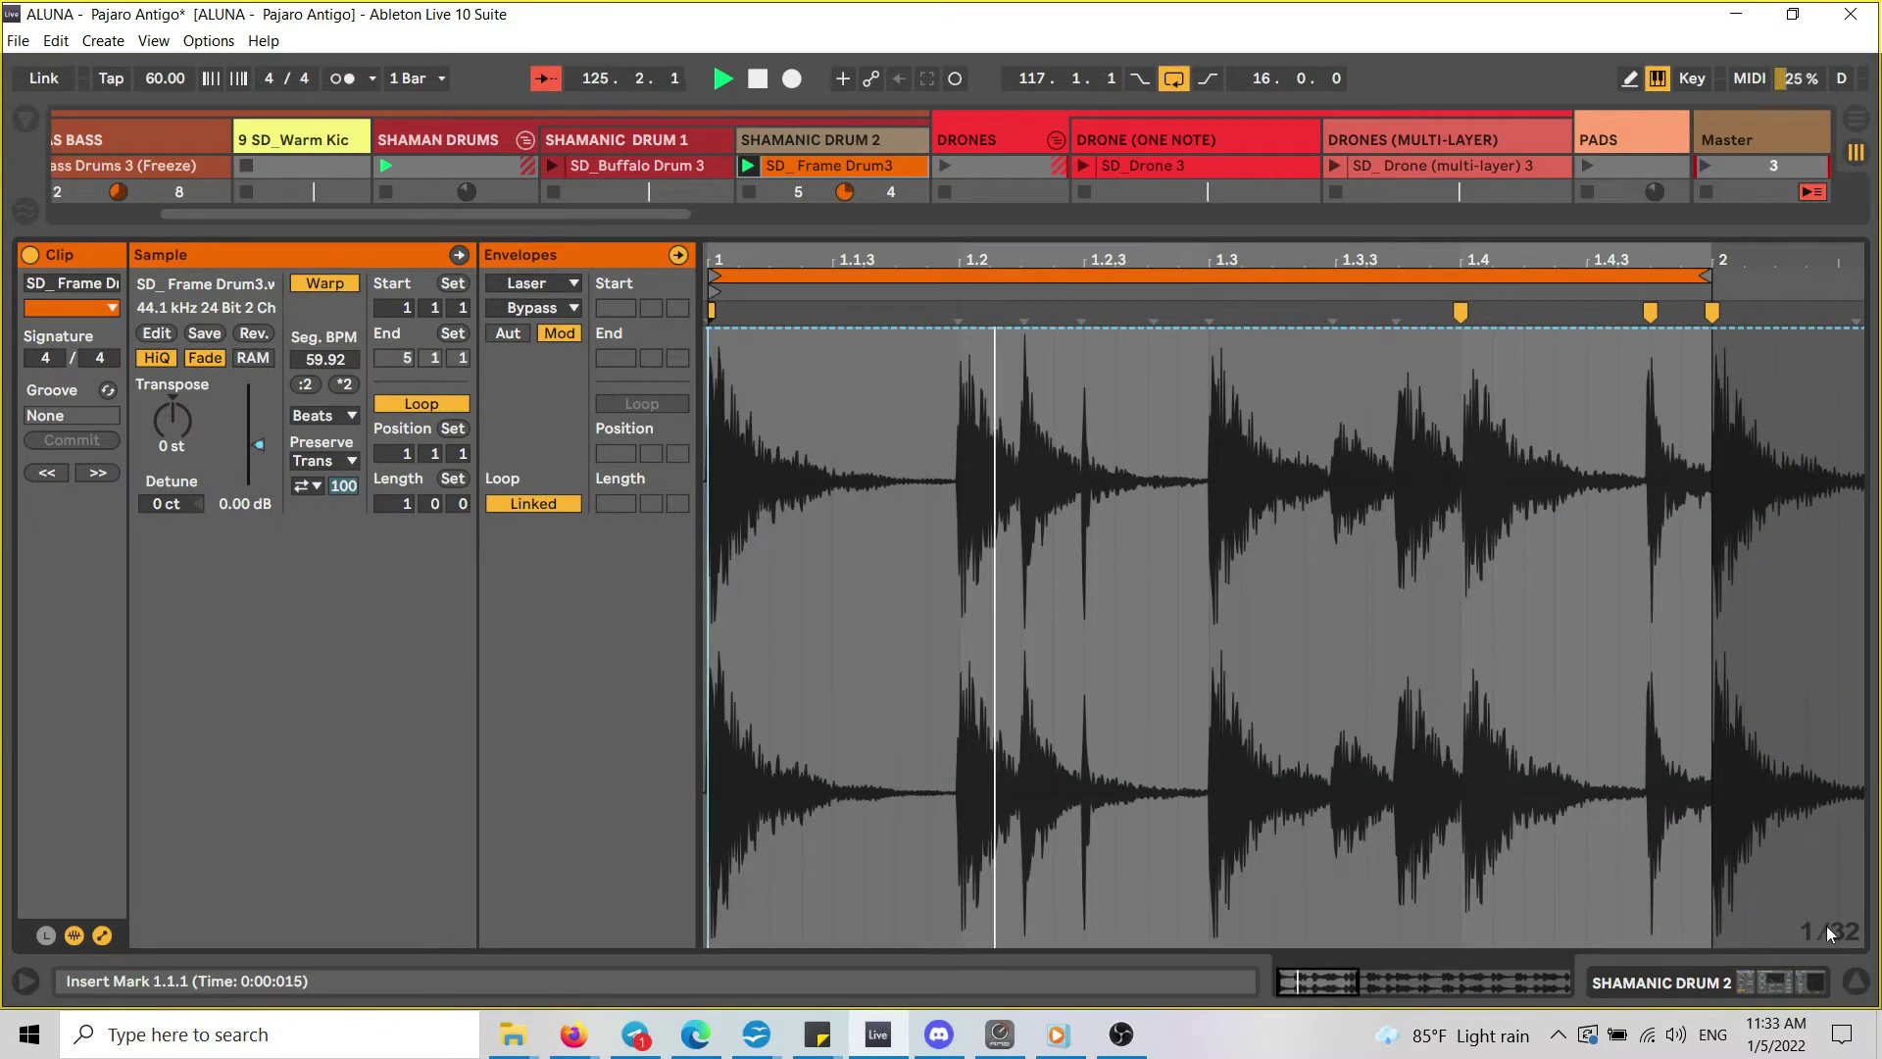
click(1856, 981)
Launch SD_Drone 1, solo the DRONE (ONE NOTE) track while switching to SD_Drone 2, and turn the solo off.
drag(574, 938, 708, 939)
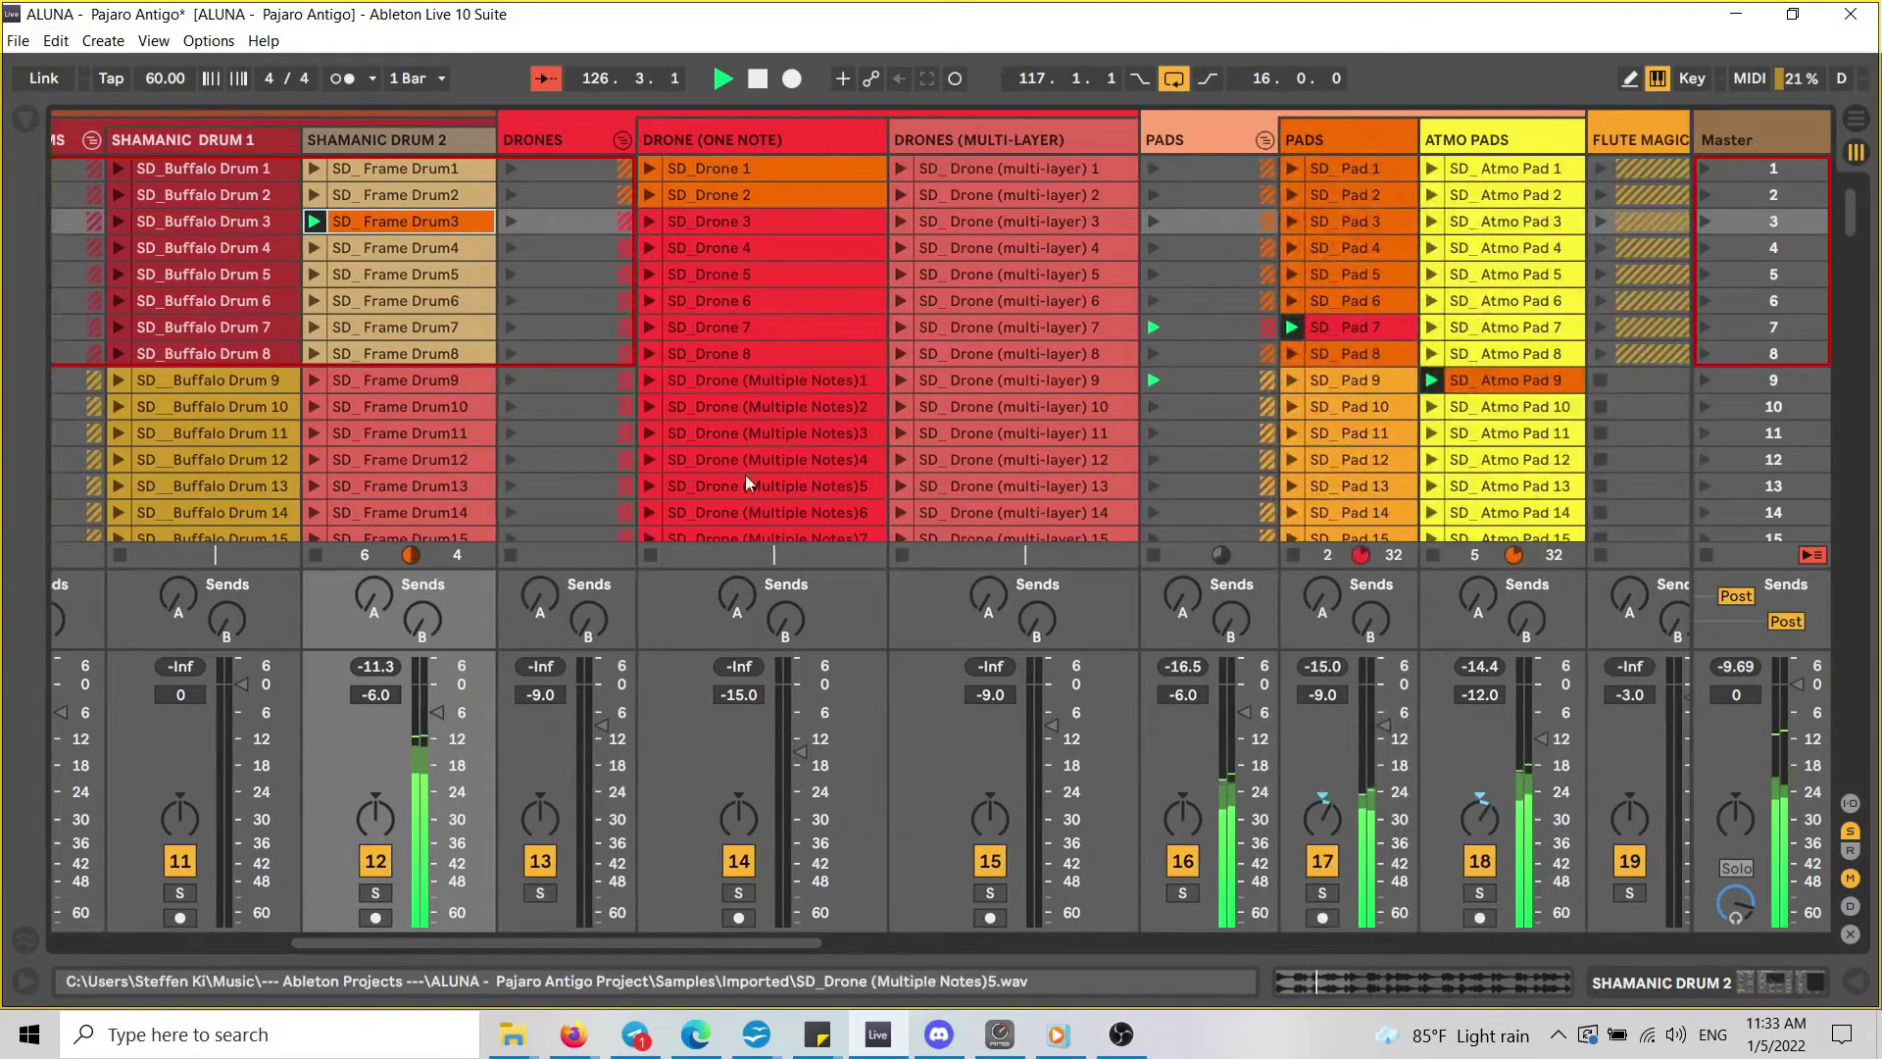
click(654, 169)
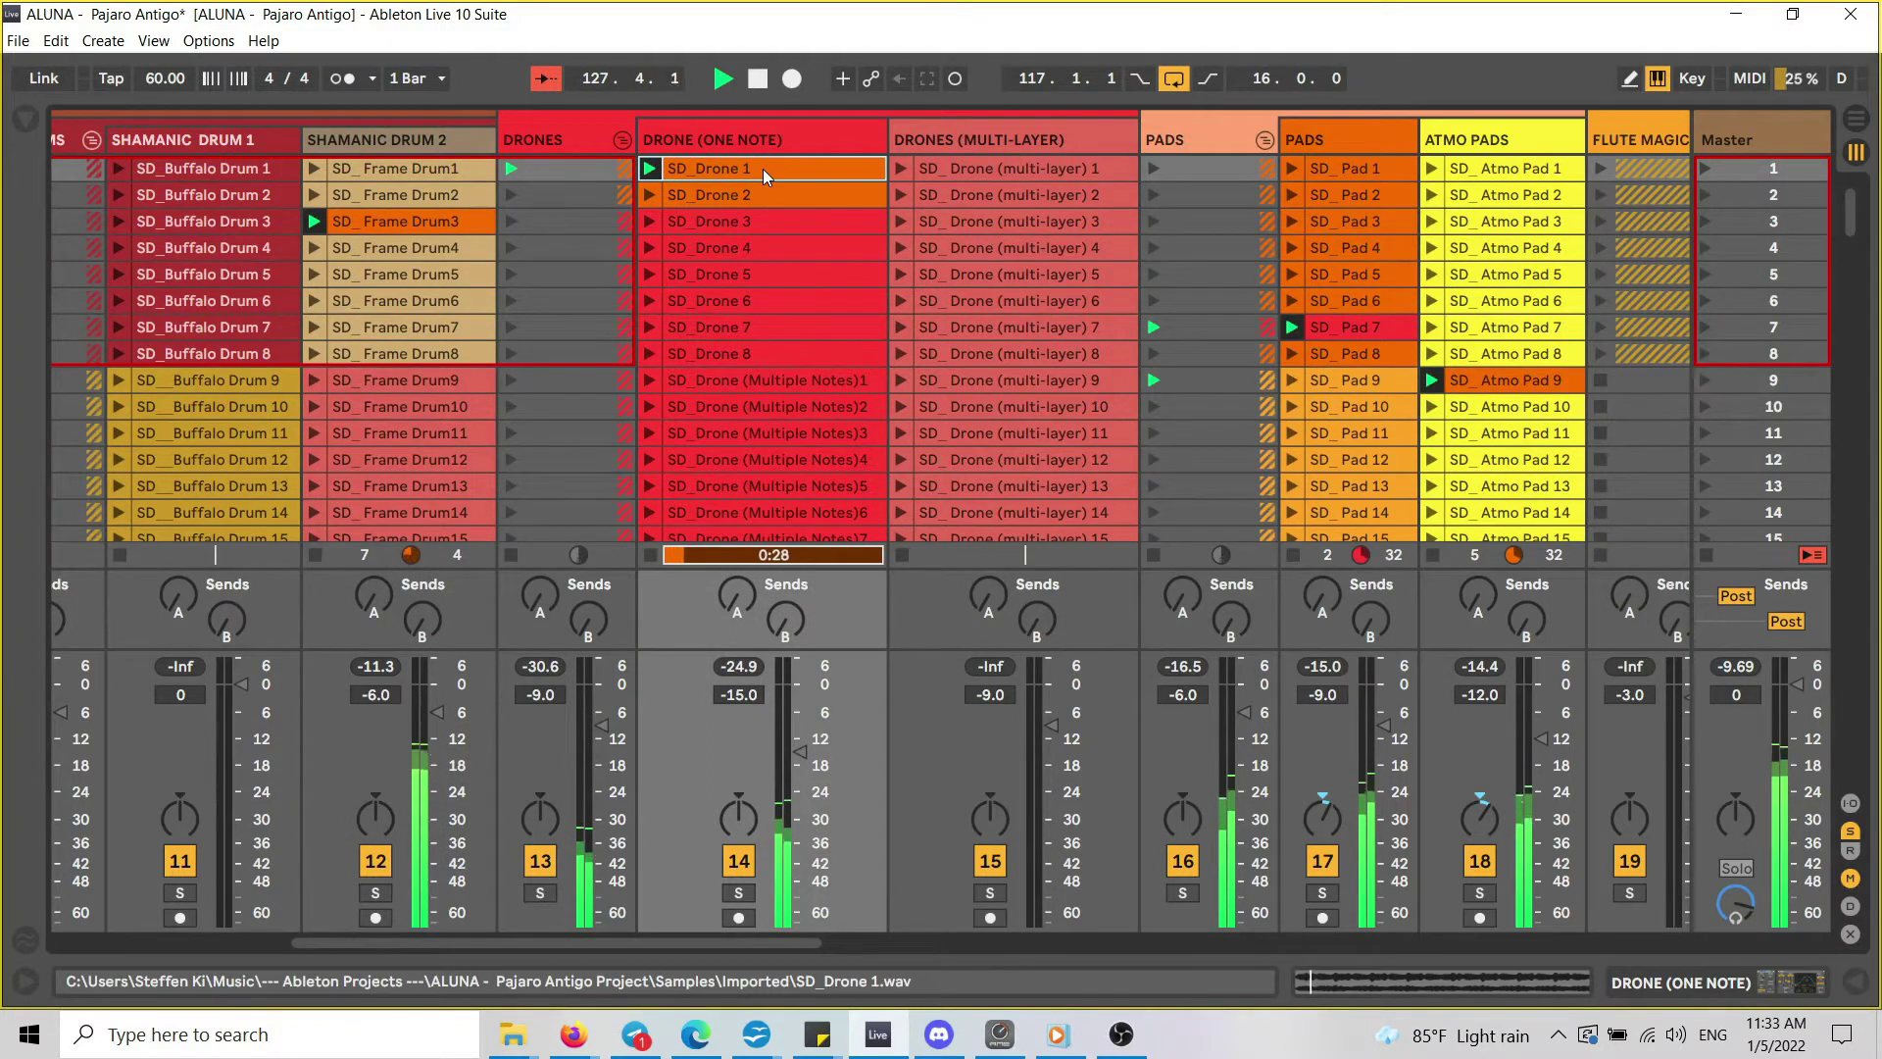
click(738, 892)
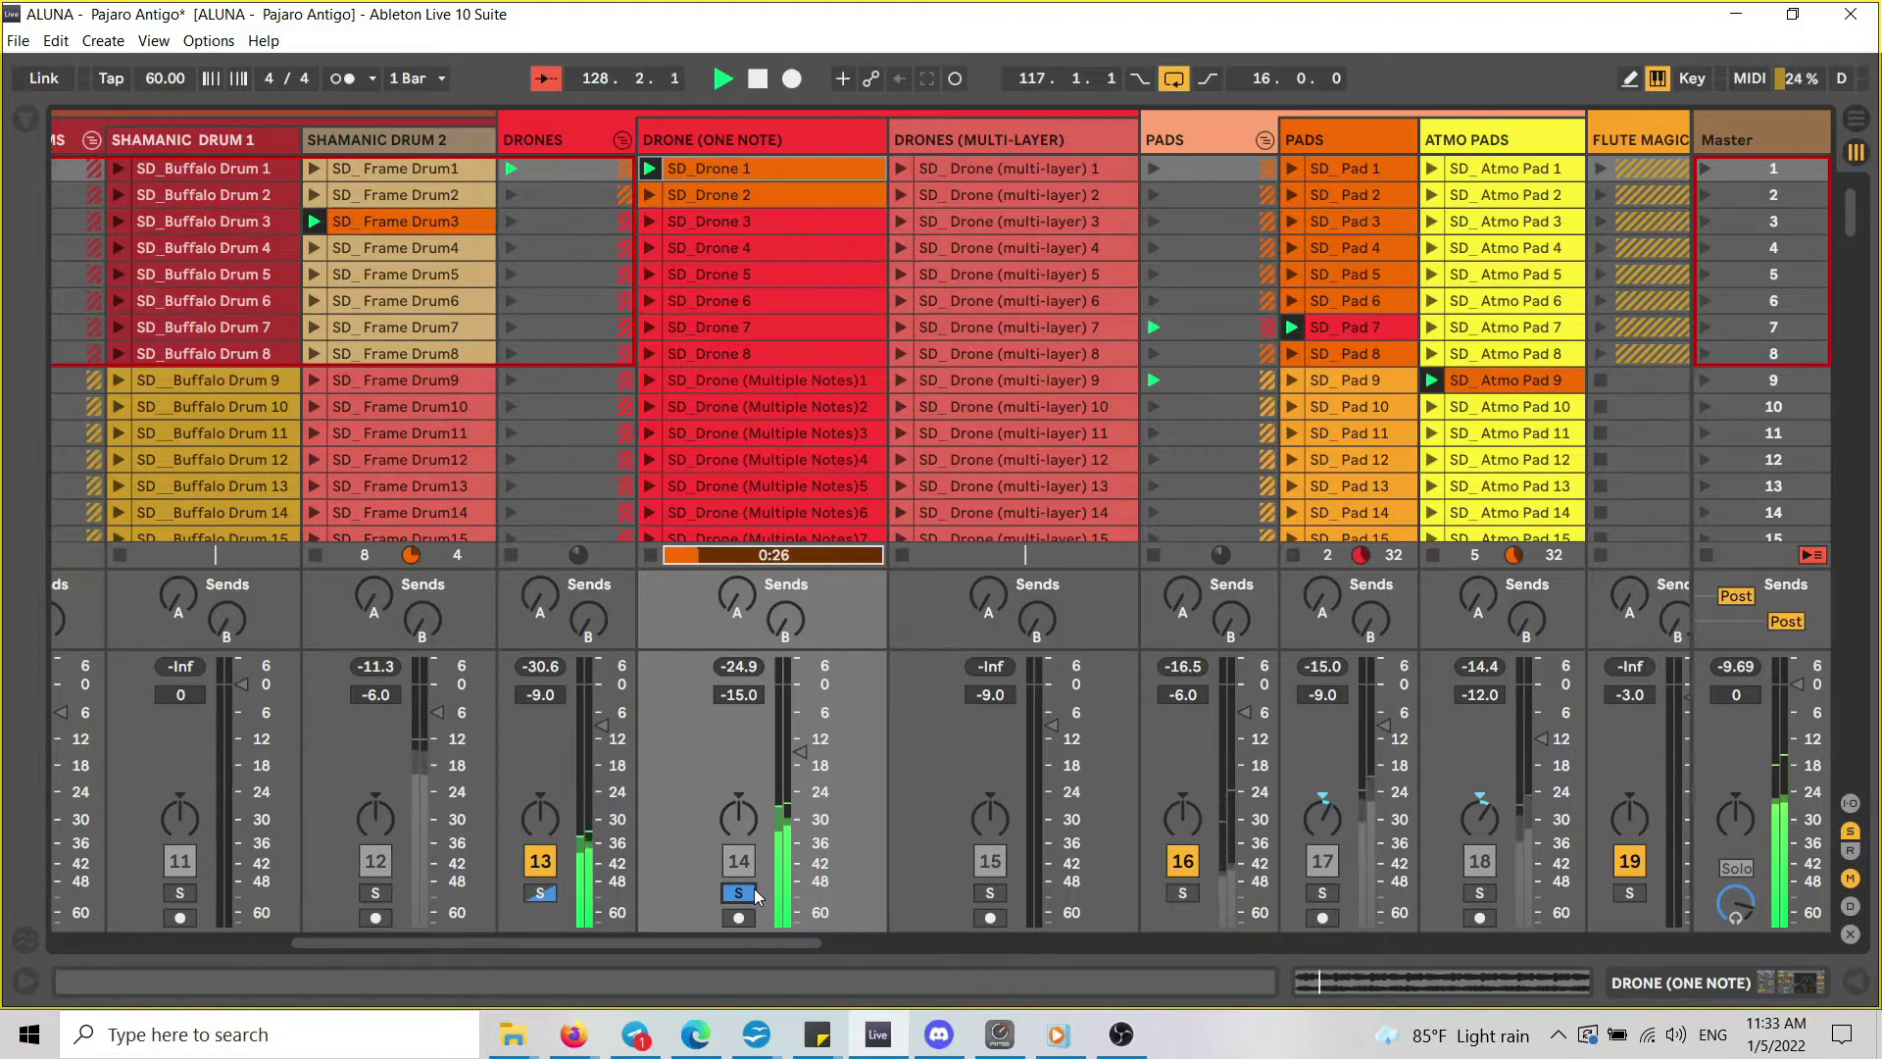
click(649, 194)
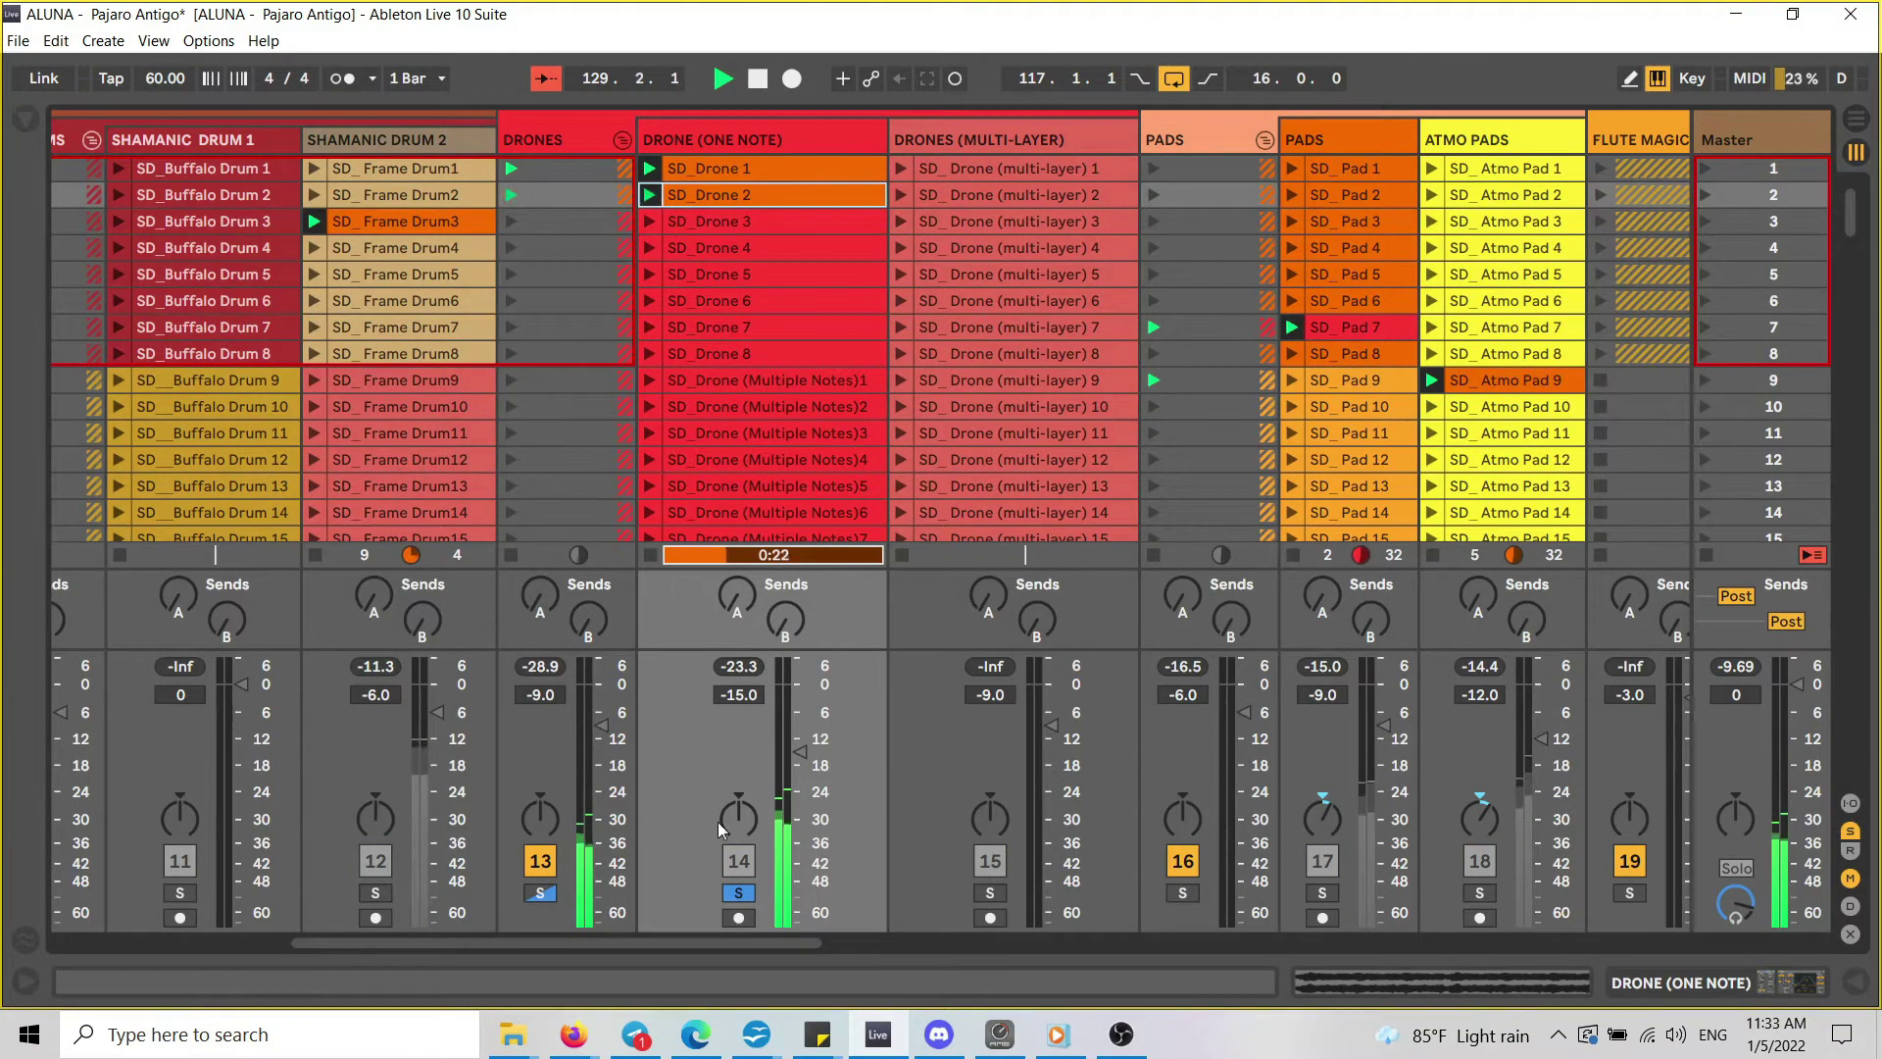
click(740, 894)
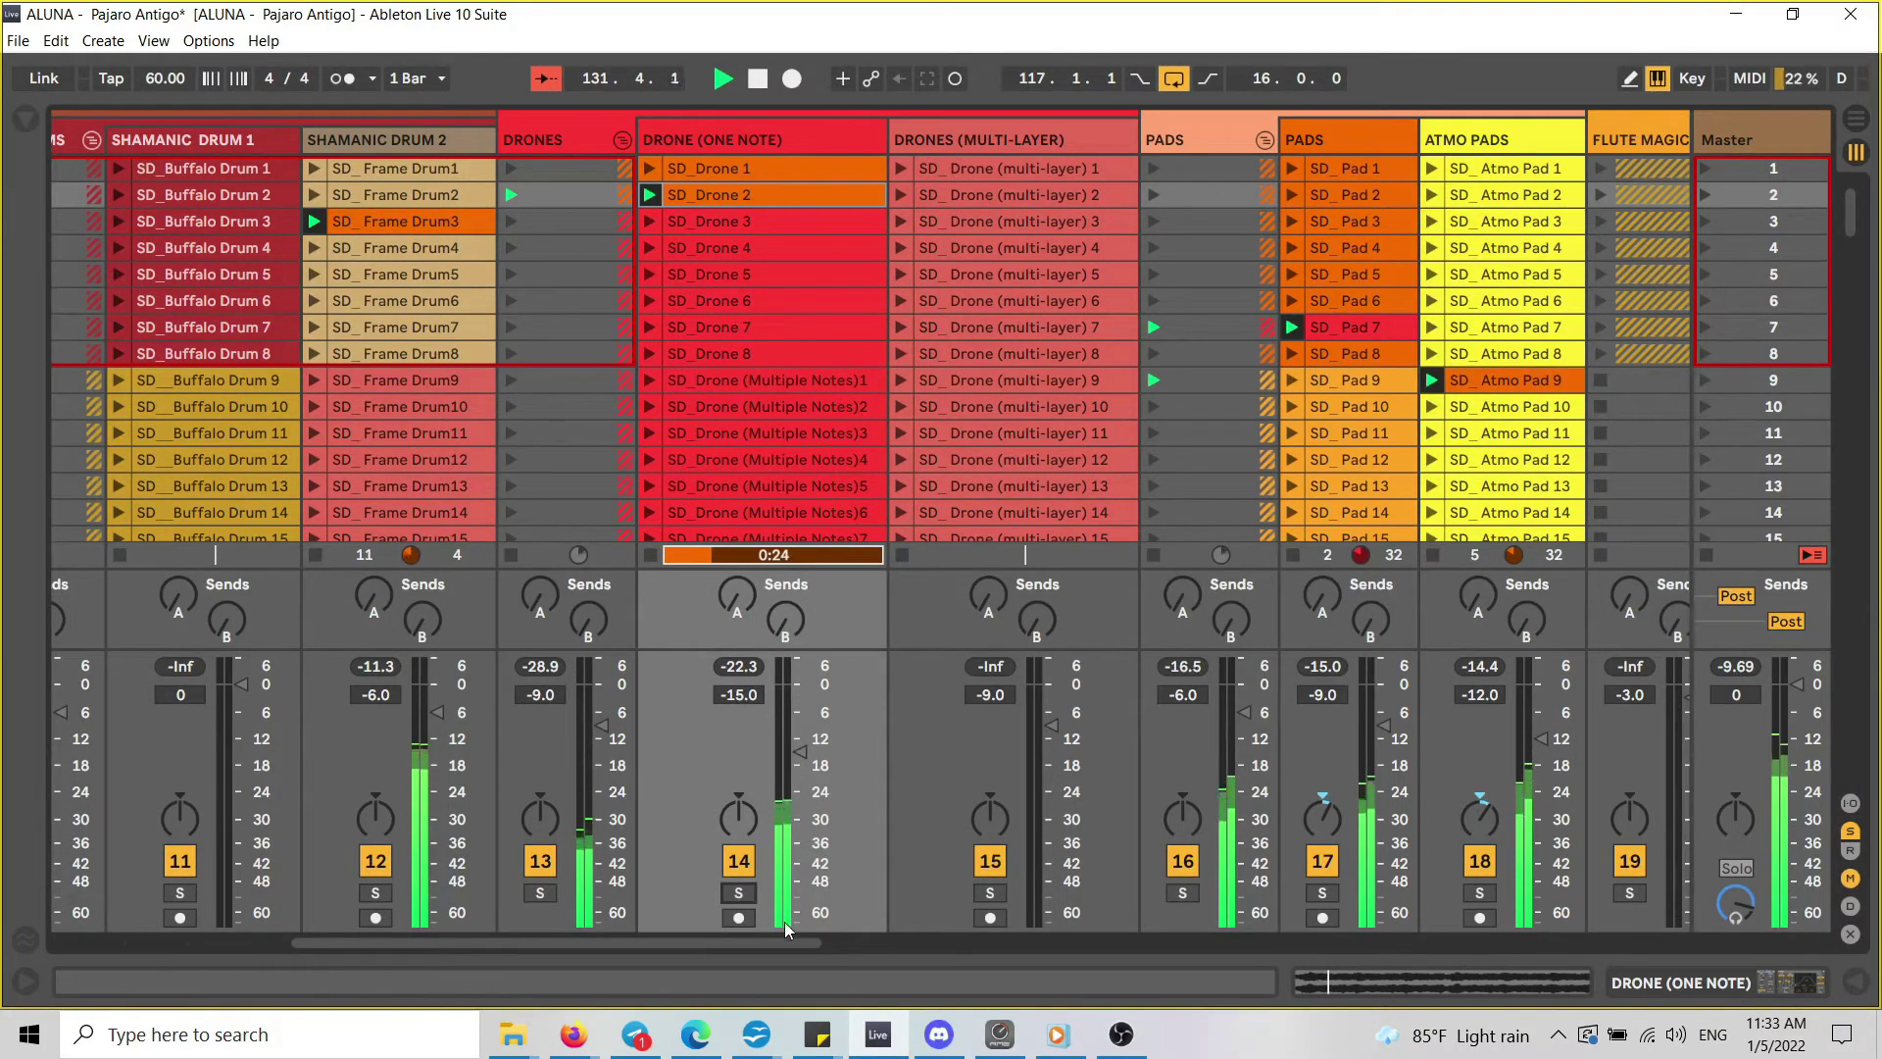
drag(780, 947, 565, 940)
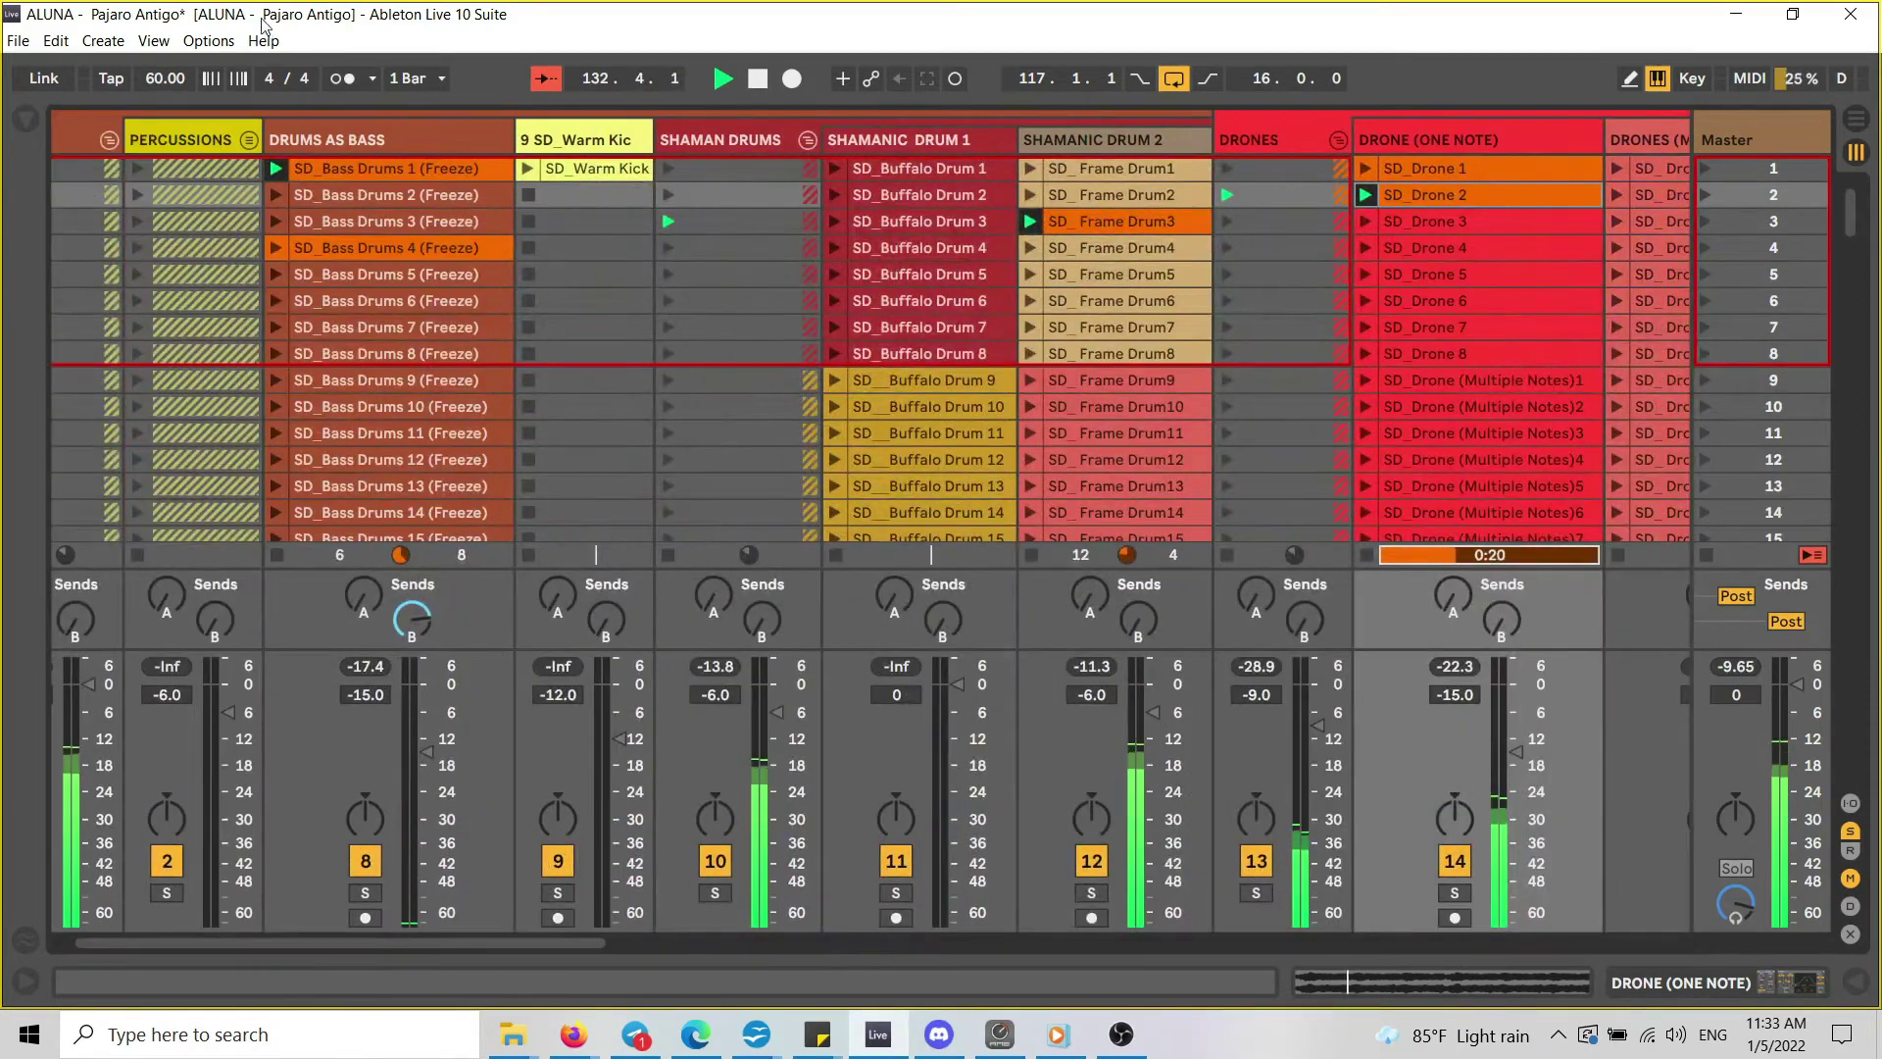
Unfold the PERCUSSIONS group and launch the SD_ Tree Percs 2 and SD_ Tribal Percs 2.2 clips.
click(250, 139)
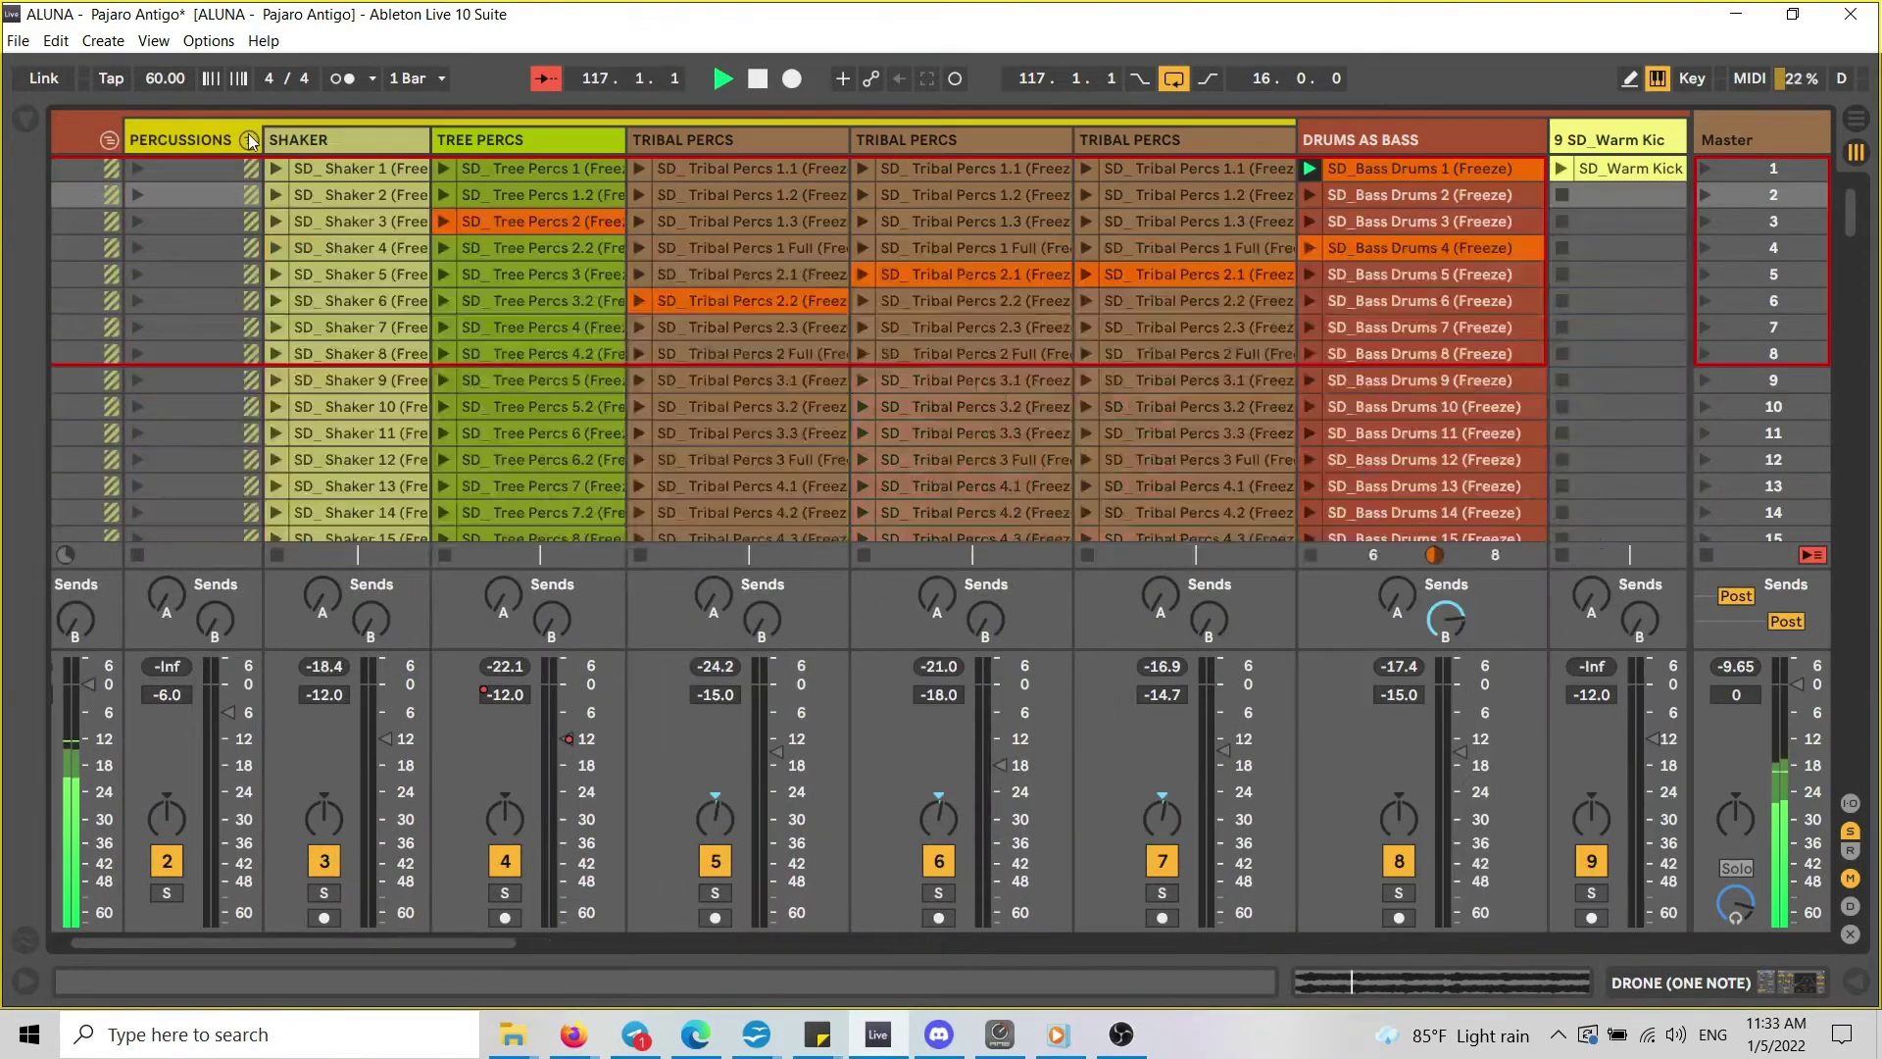
click(447, 222)
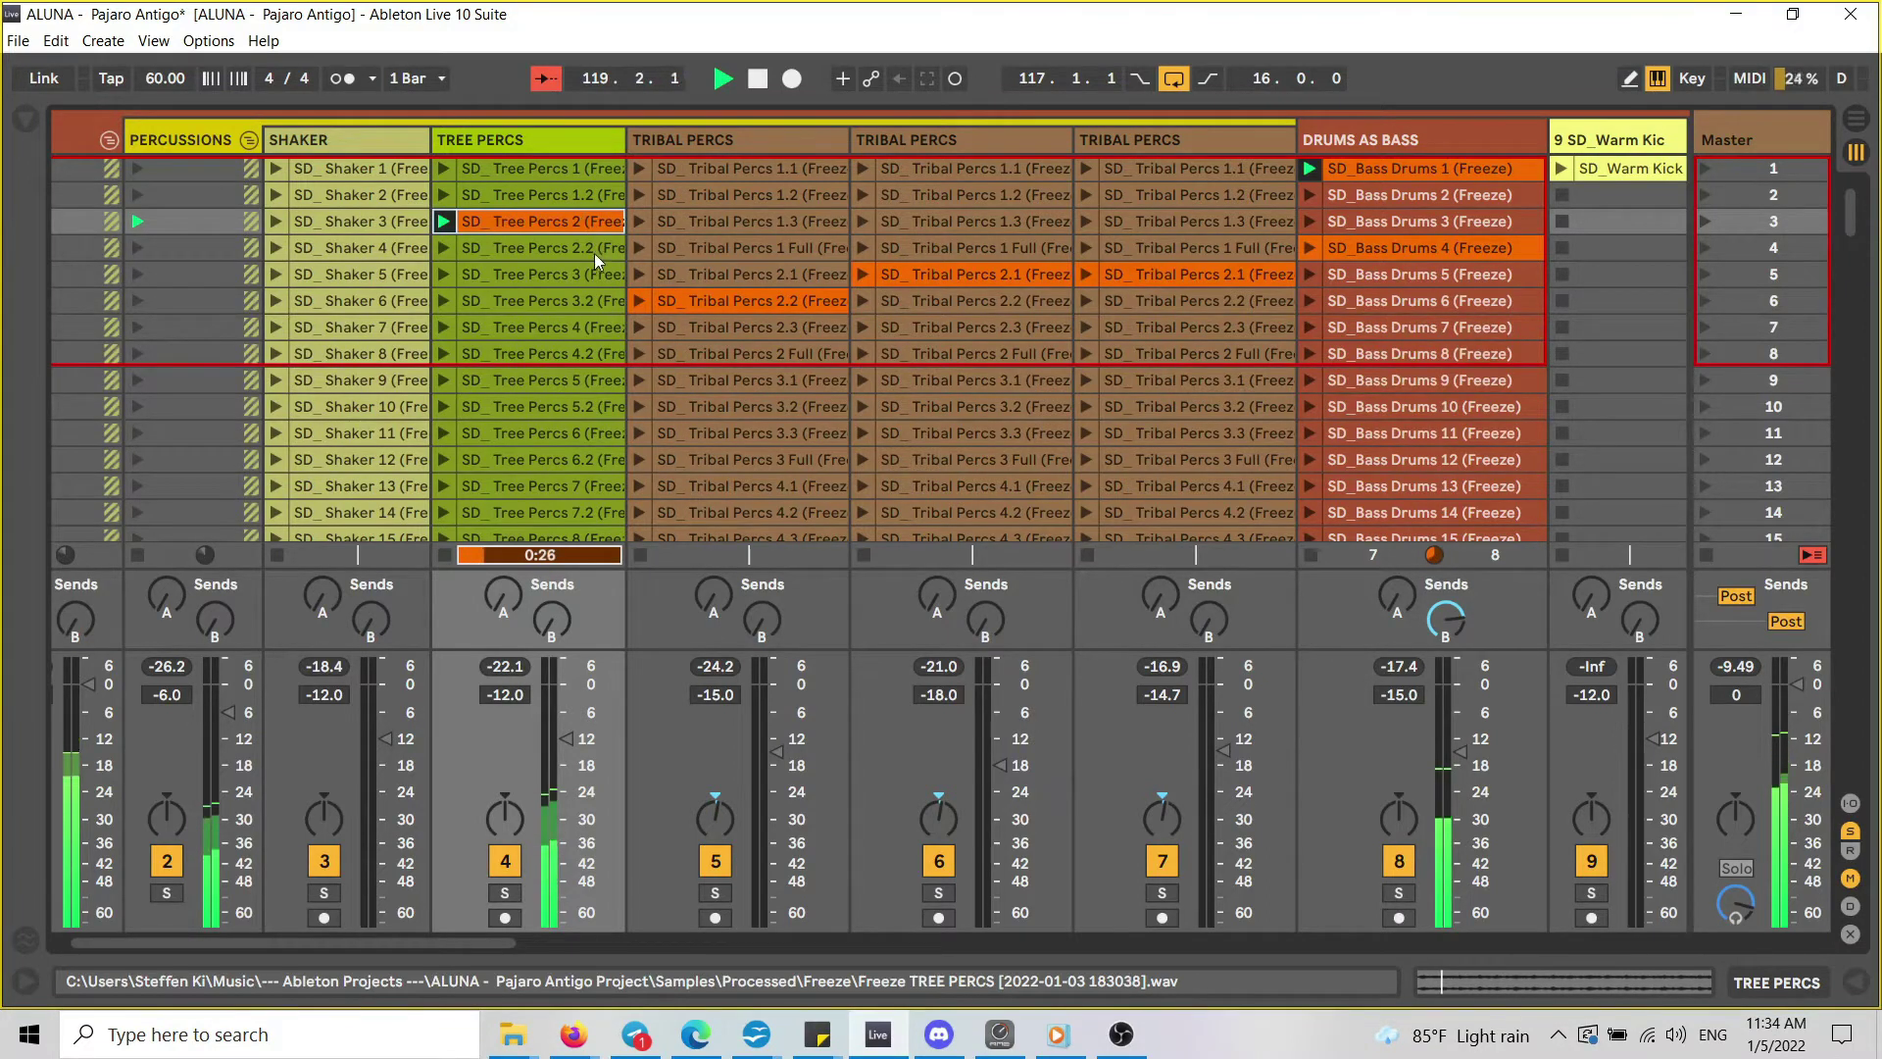
click(639, 301)
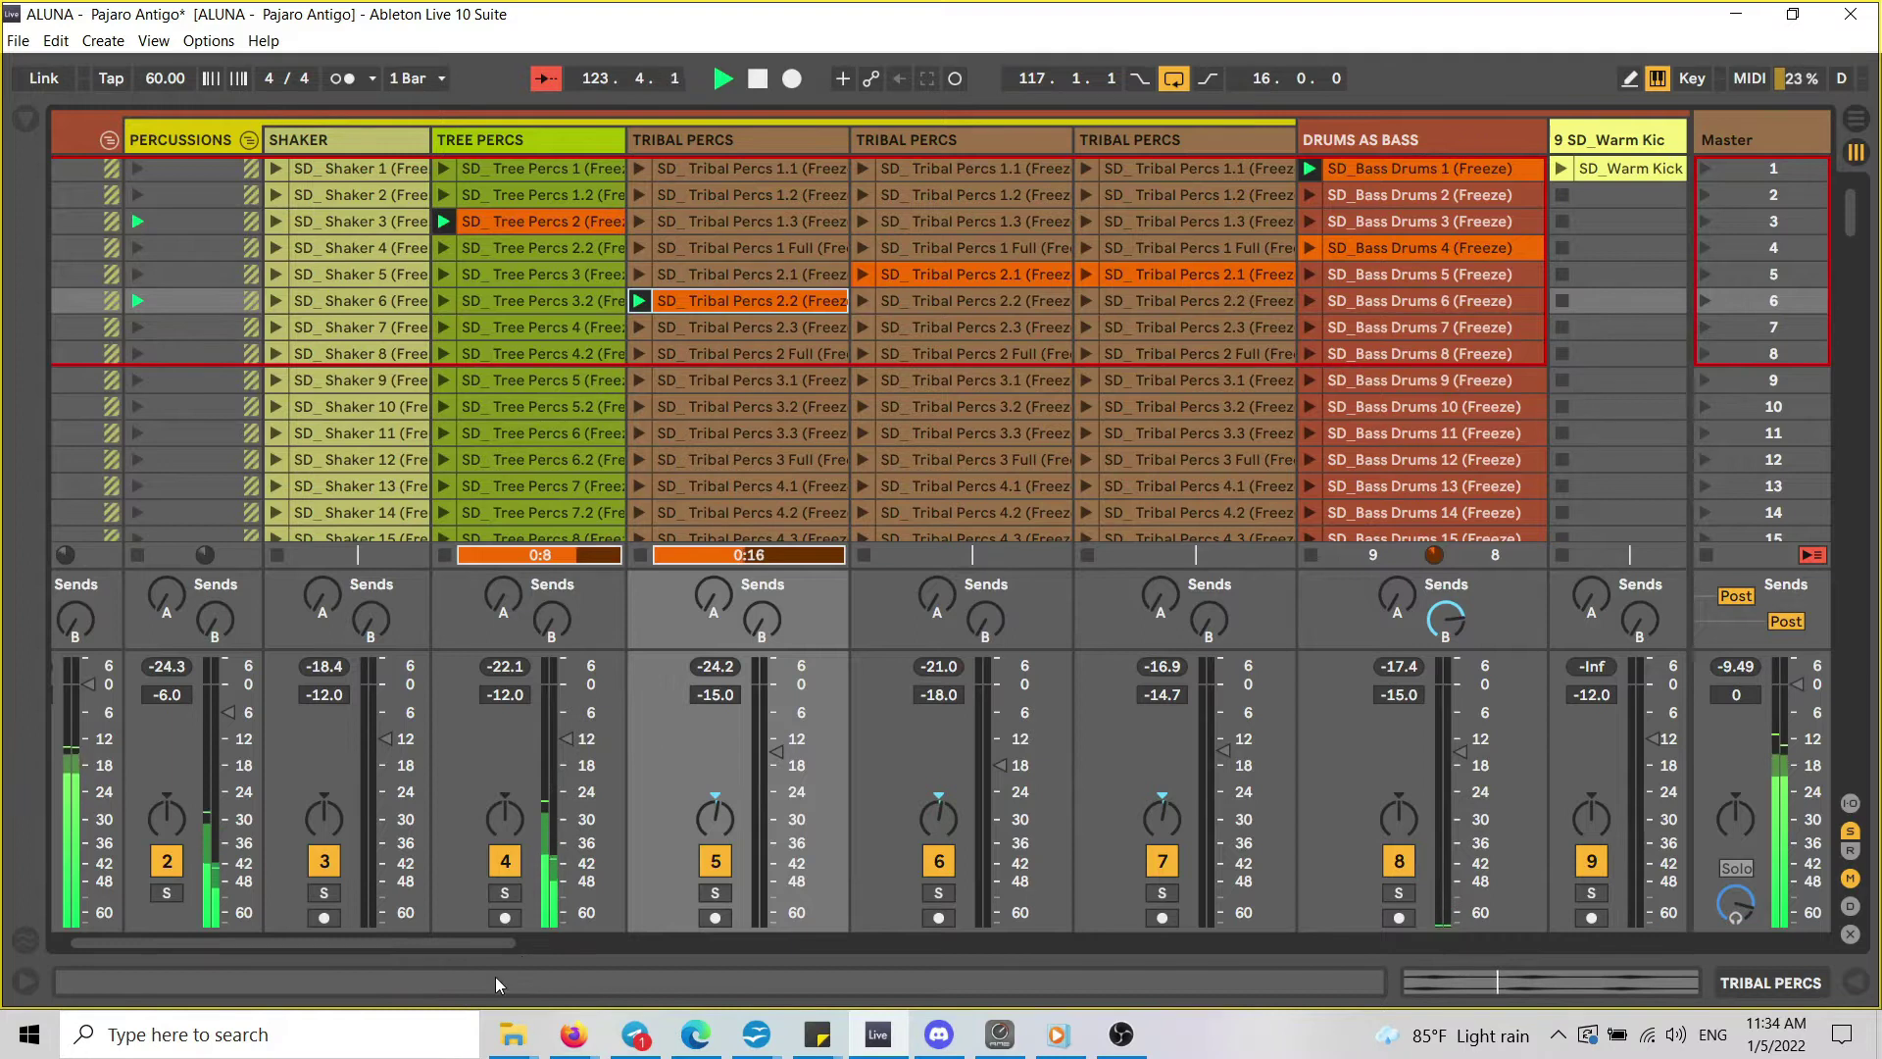
Launch SD_ Tribal Percs 2.1 on the second TRIBAL PERCS track and select the third and second TRIBAL PERCS tracks in turn.
drag(484, 938, 603, 943)
click(590, 272)
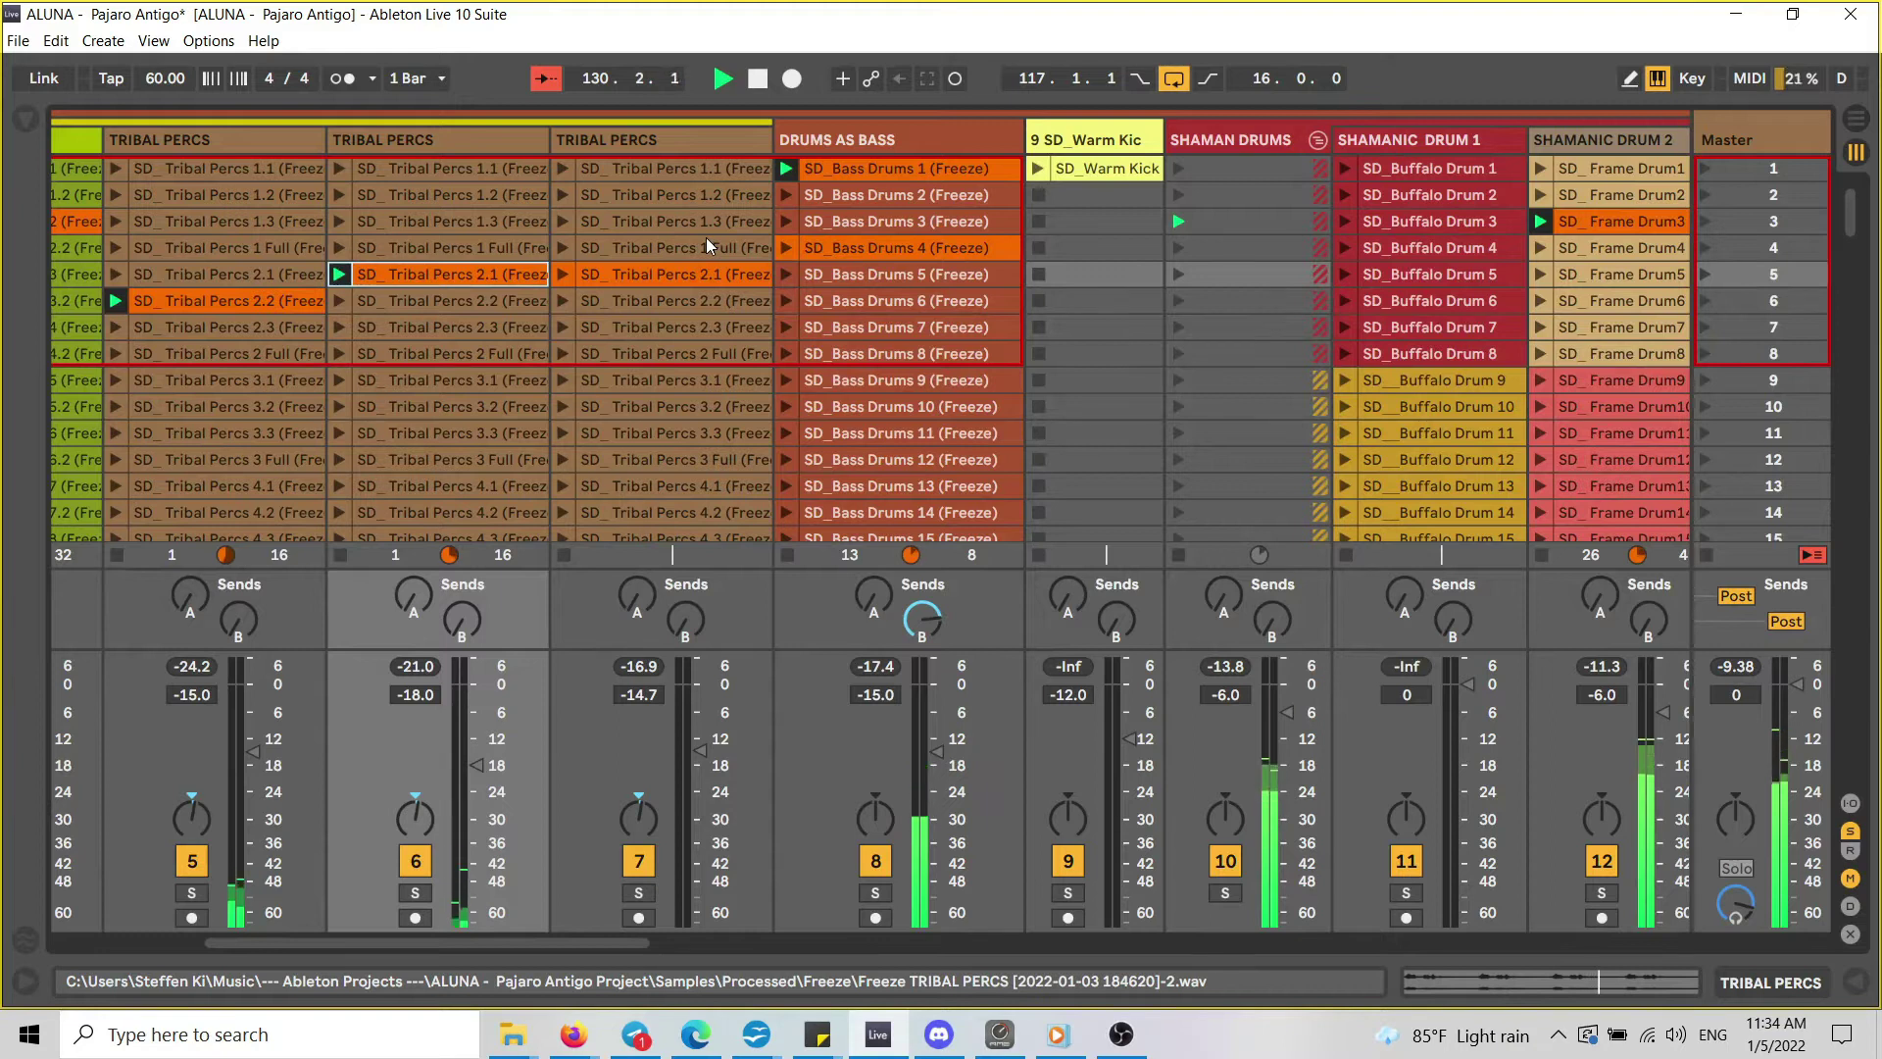
click(700, 143)
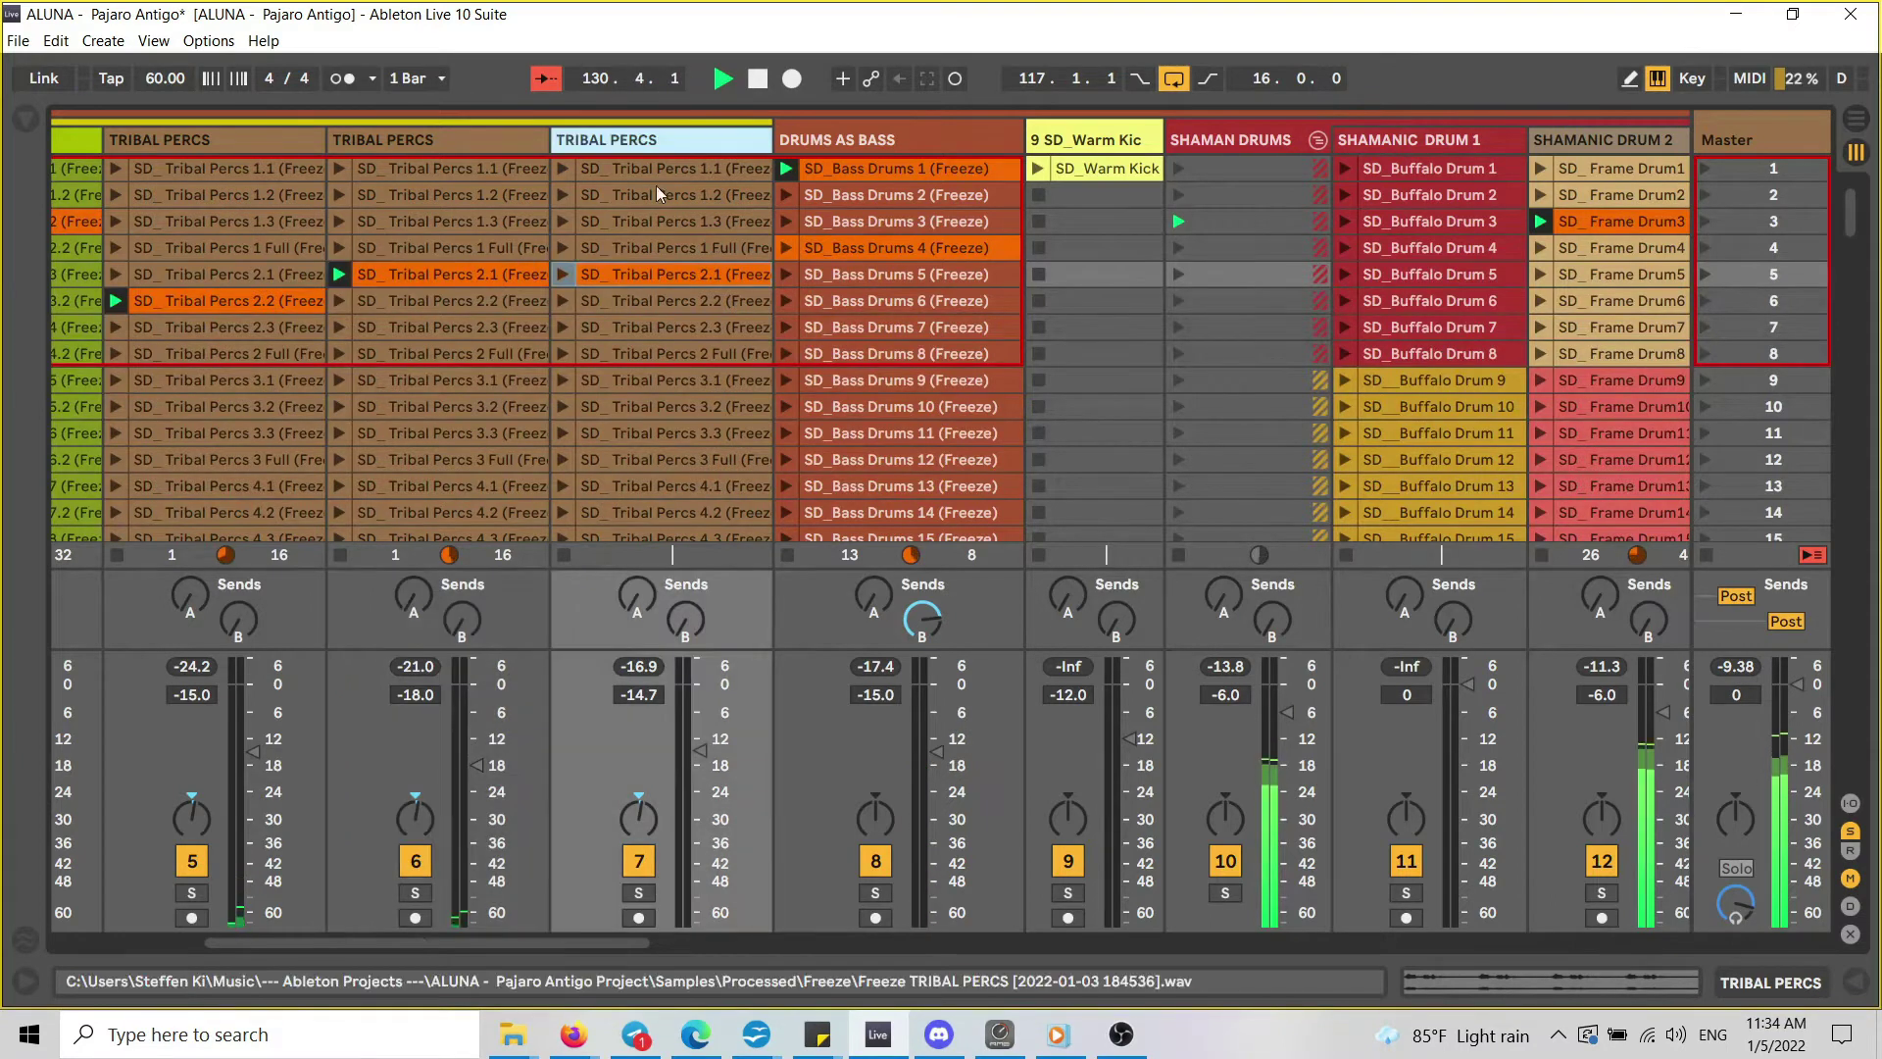
mouse_move(510, 949)
mouse_down()
mouse_move(557, 947)
mouse_move(538, 949)
mouse_up()
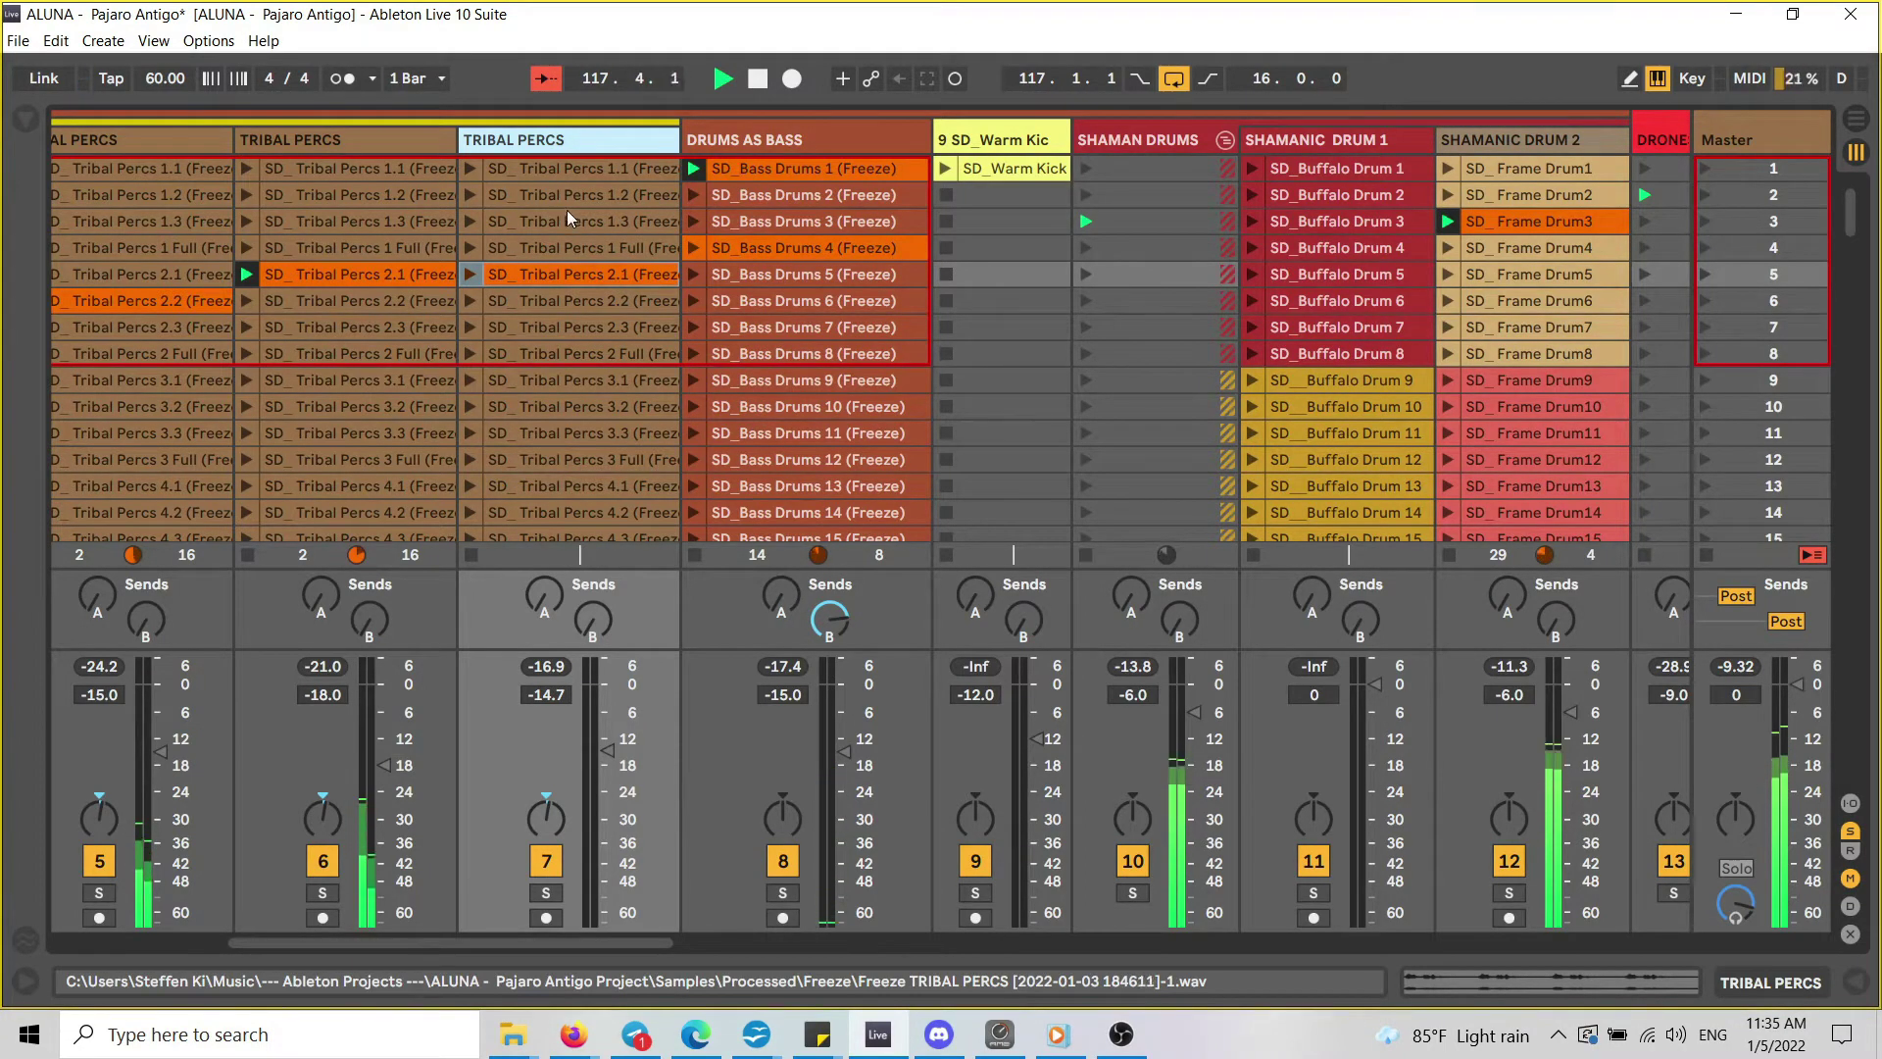
right_click(392, 143)
click(562, 116)
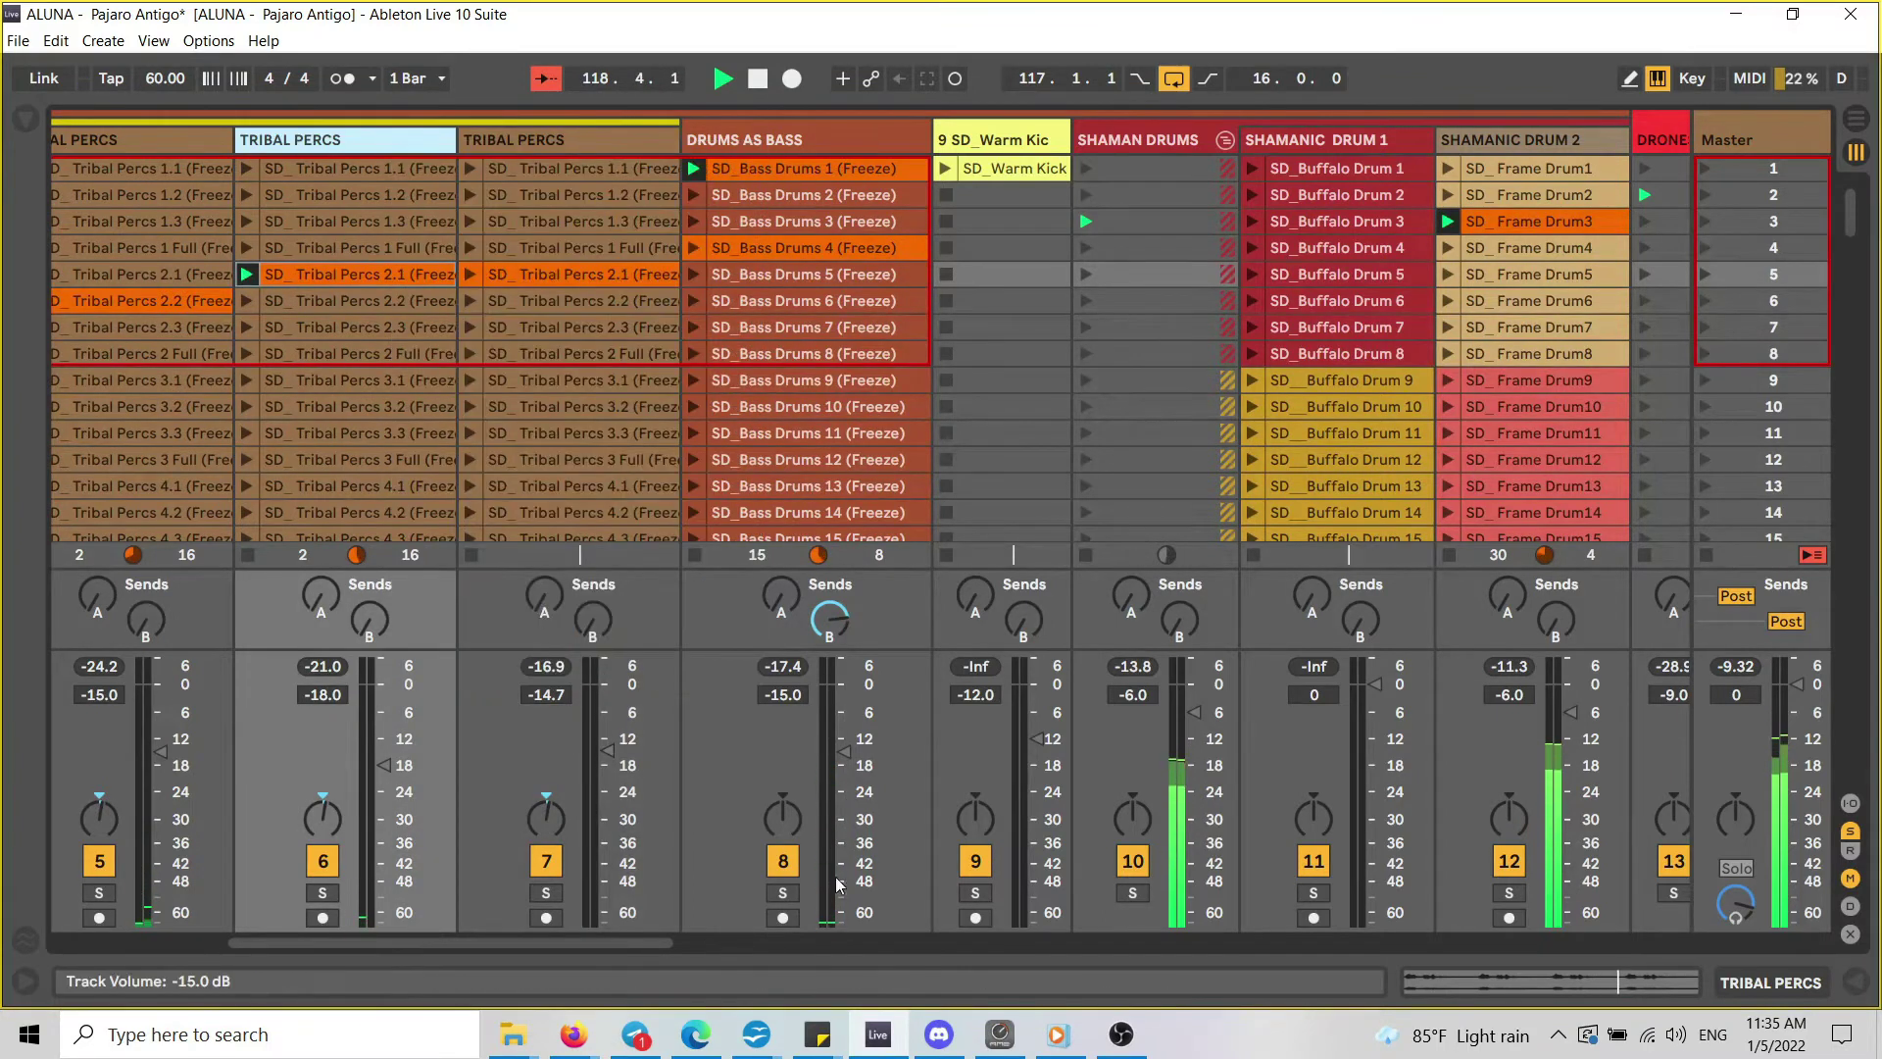
Launch the SD_ Bell Melo 3 clip on the first DREAMY MELOS track.
drag(567, 943, 1266, 922)
scroll(1061, 362, down, 1)
scroll(1031, 347, up, 1)
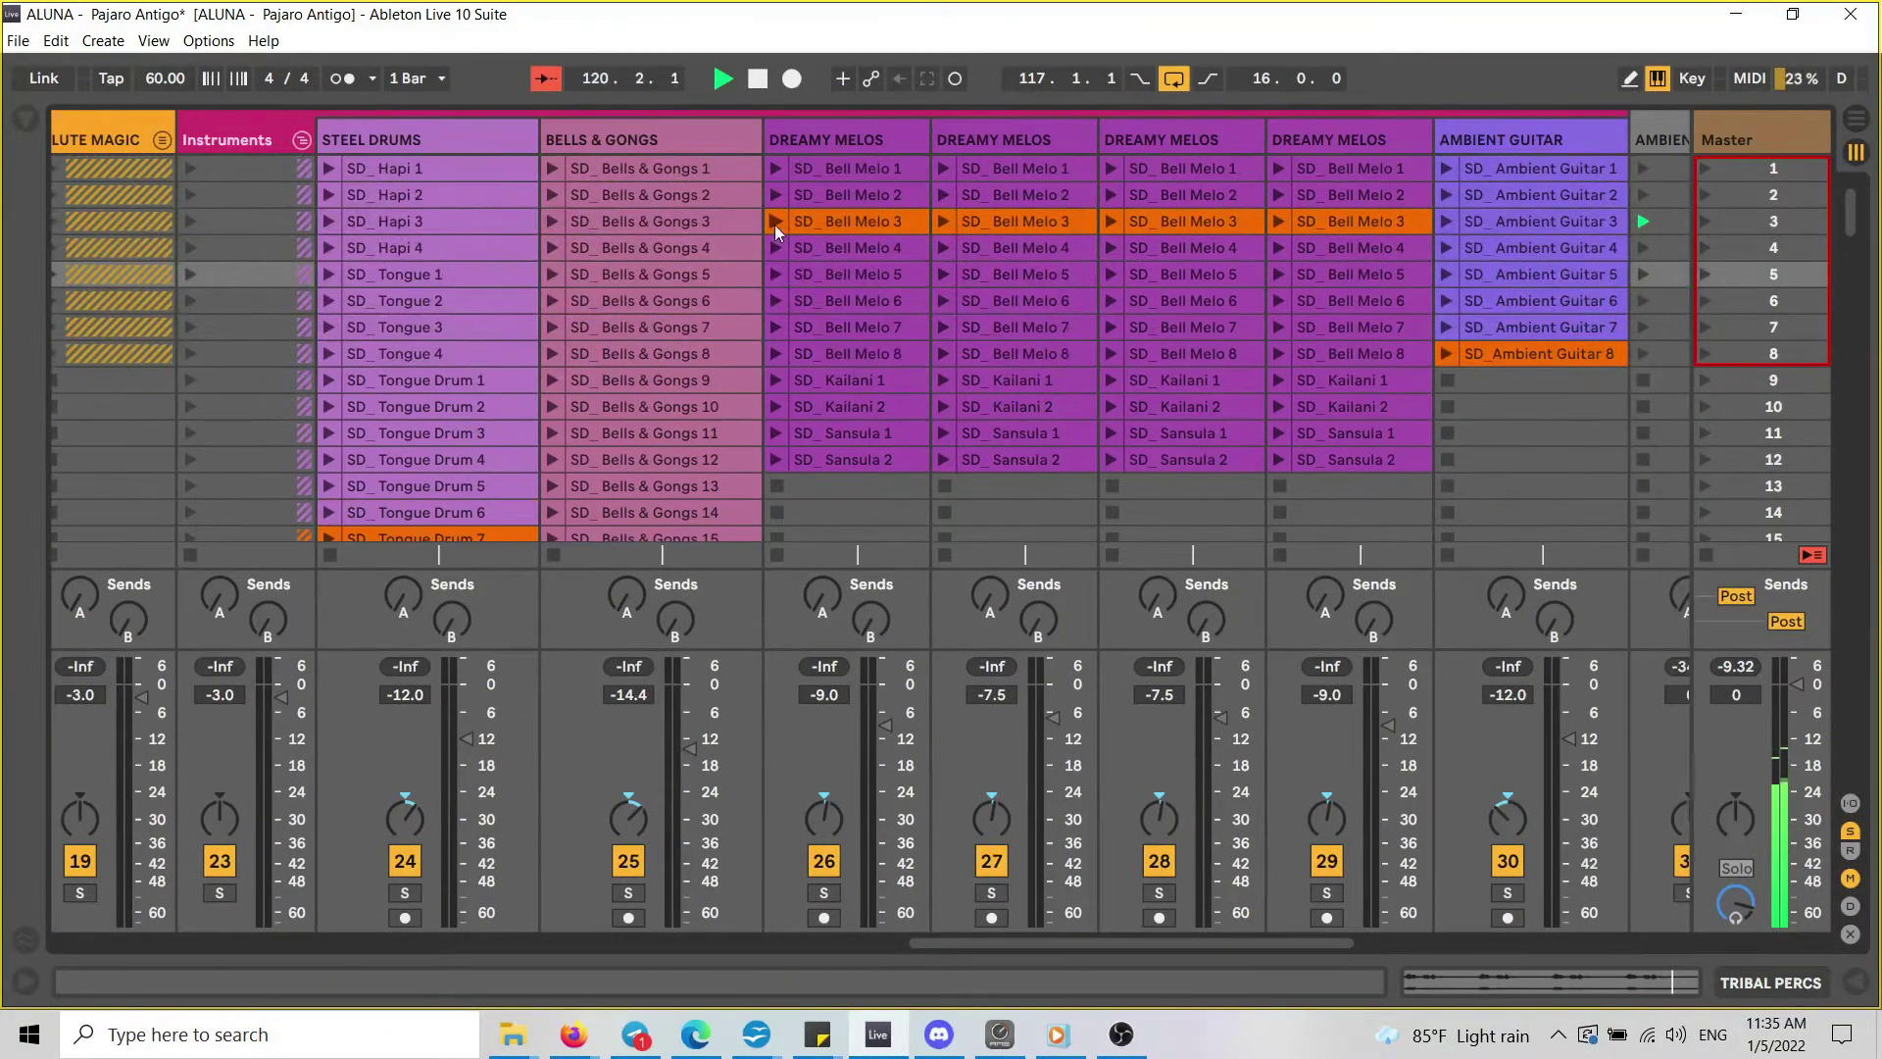
click(773, 221)
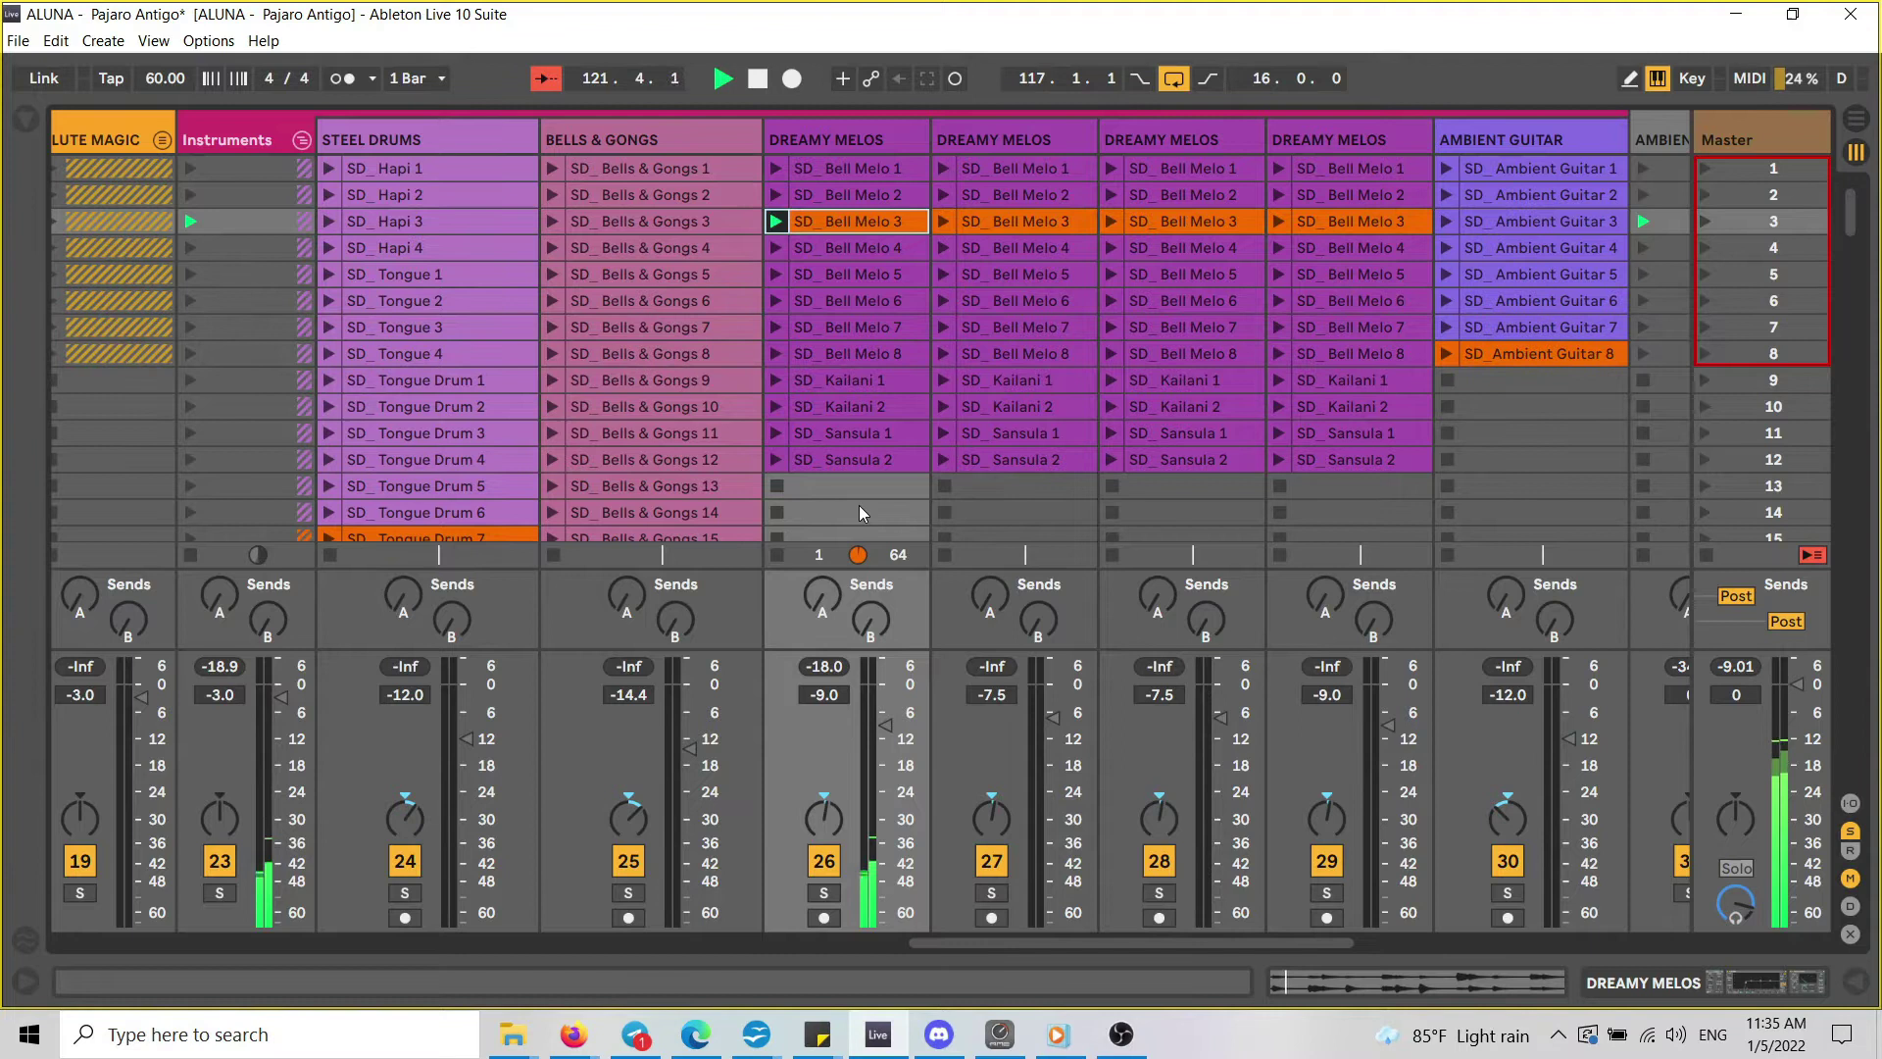
Select the SD_ Ambient Guitar 8 clip and locate SD_ Tongue Drum 7 on the STEEL DRUMS track.
drag(1253, 943, 1332, 955)
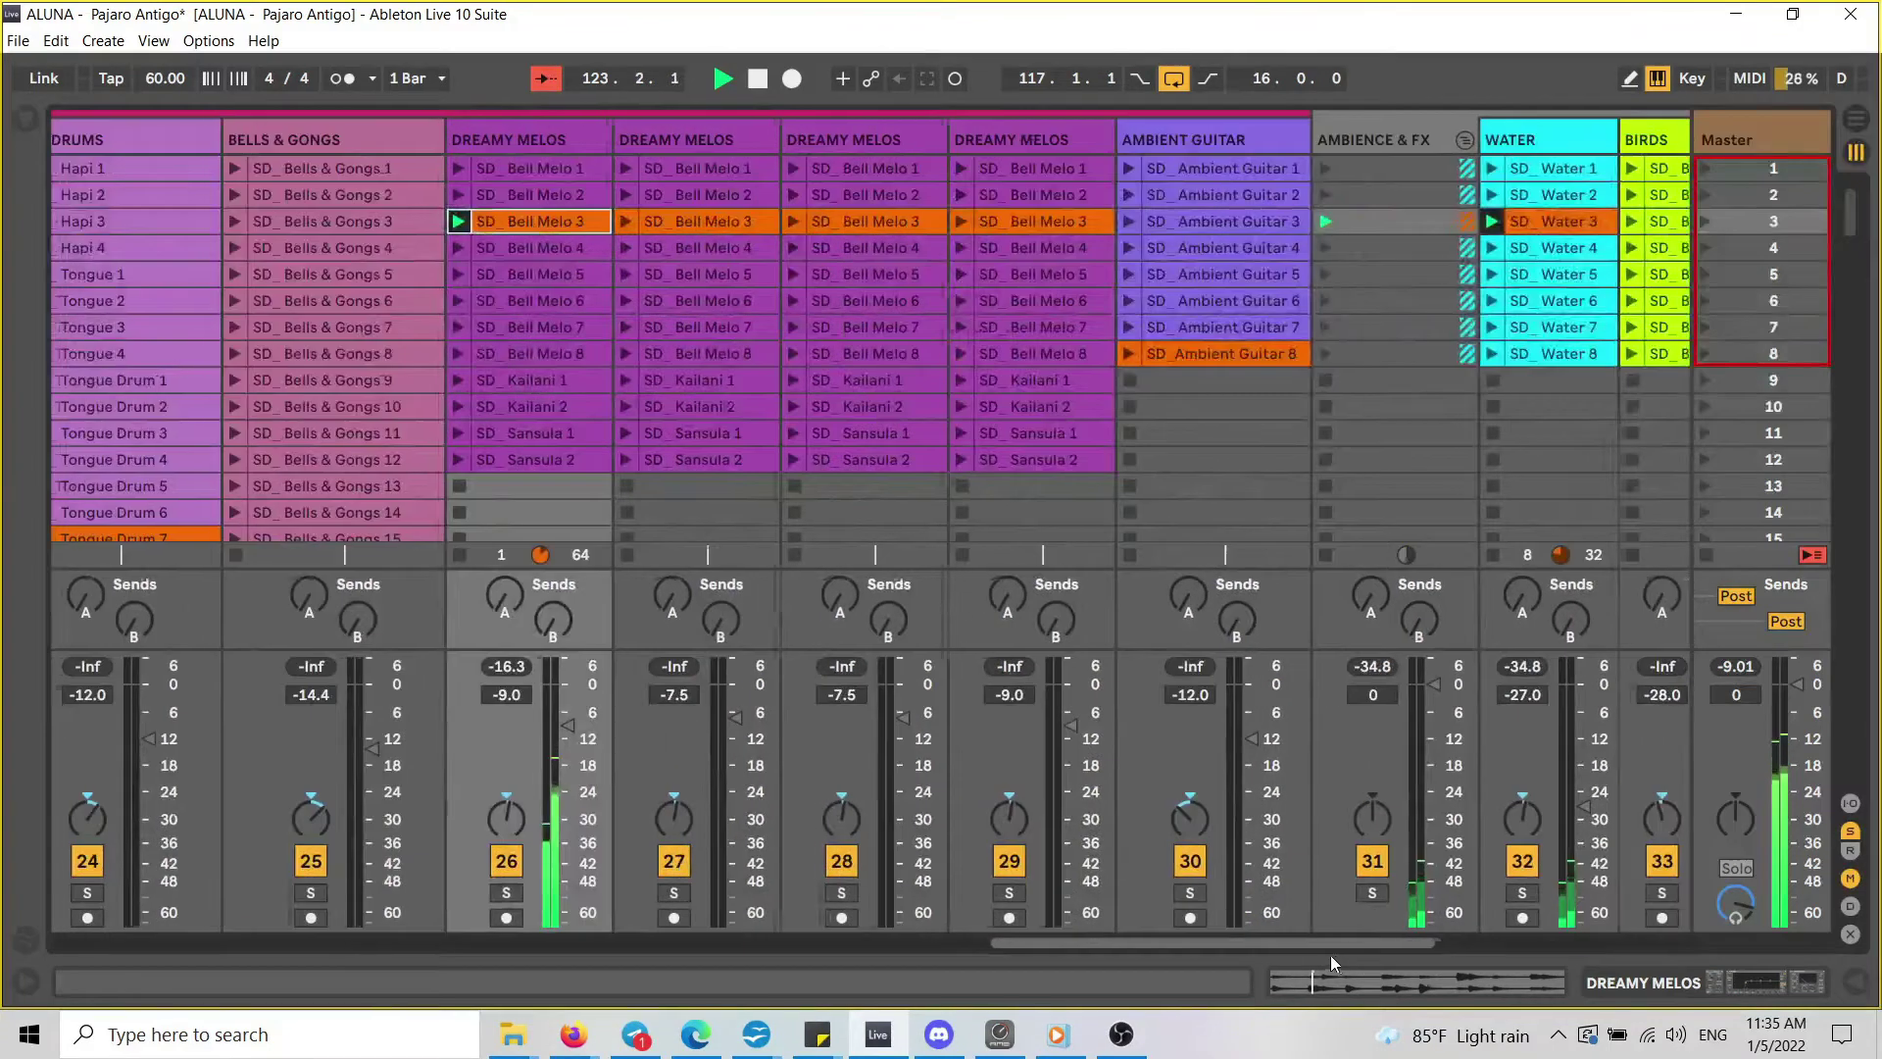
click(1188, 360)
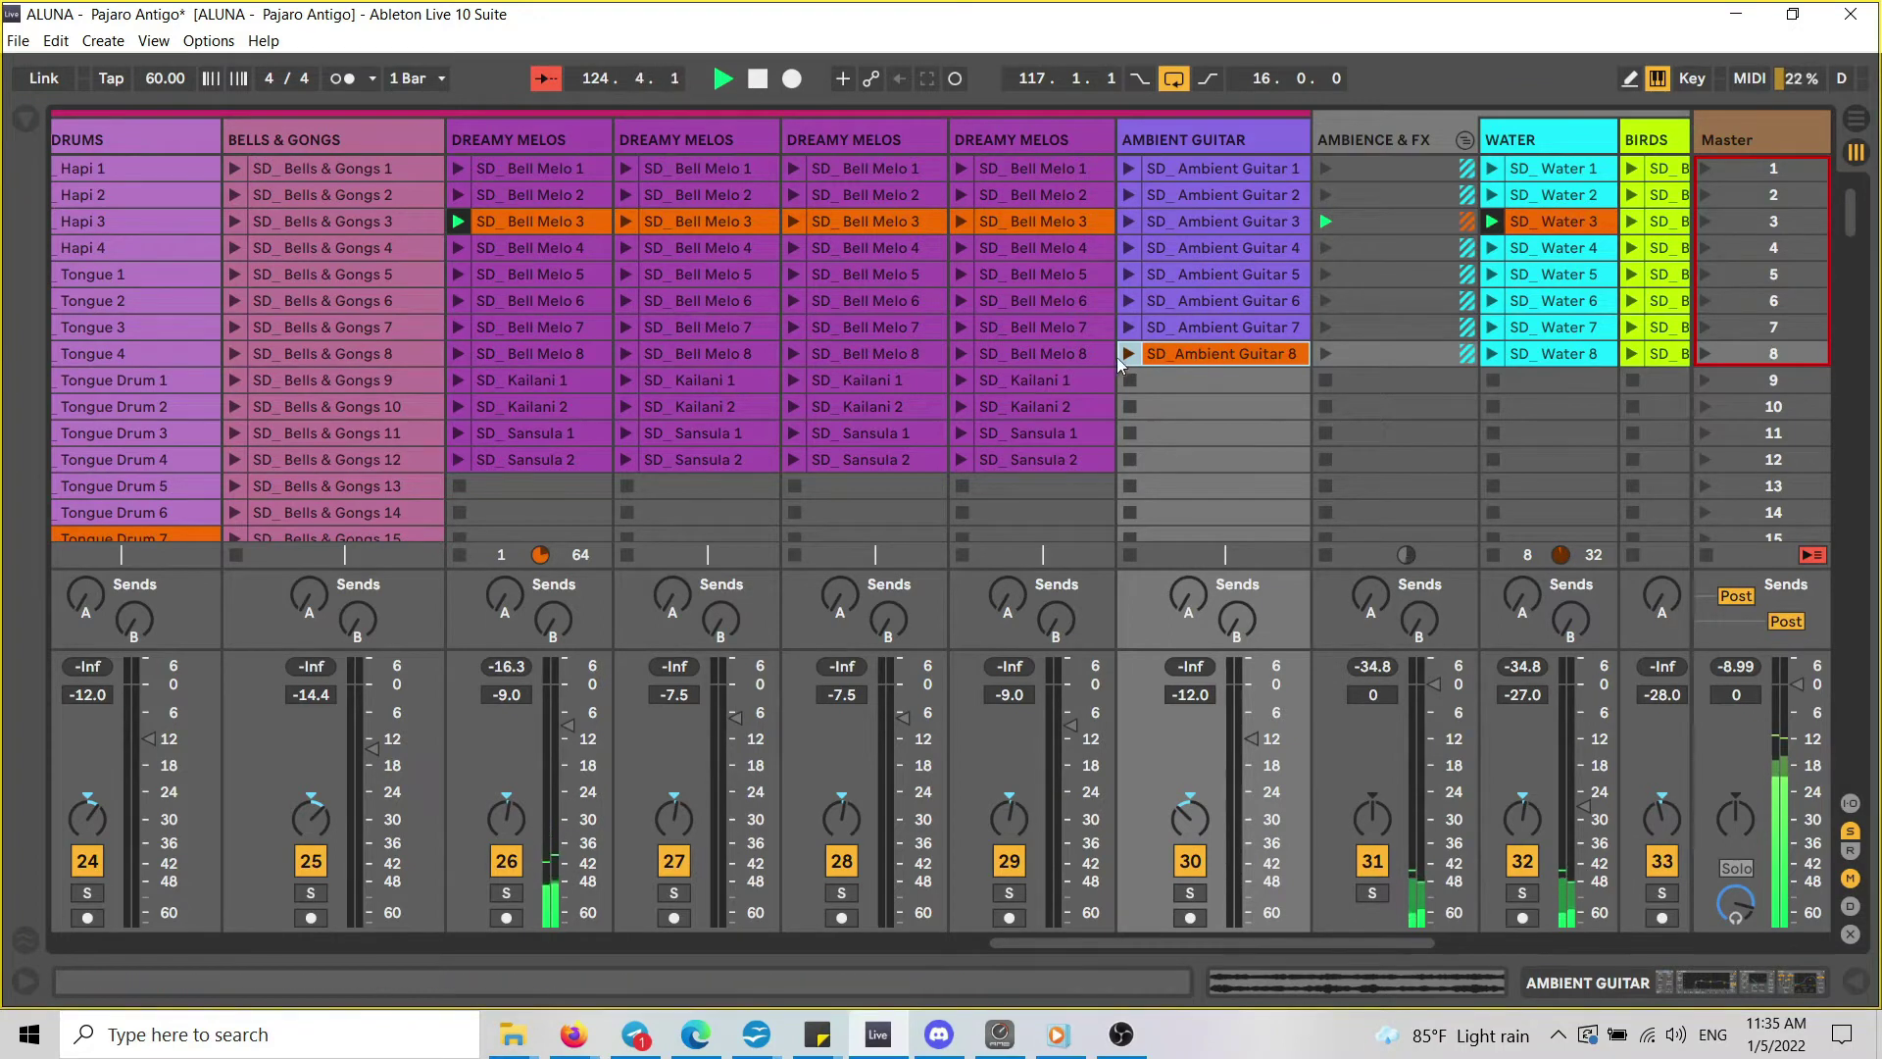
drag(1175, 939, 974, 973)
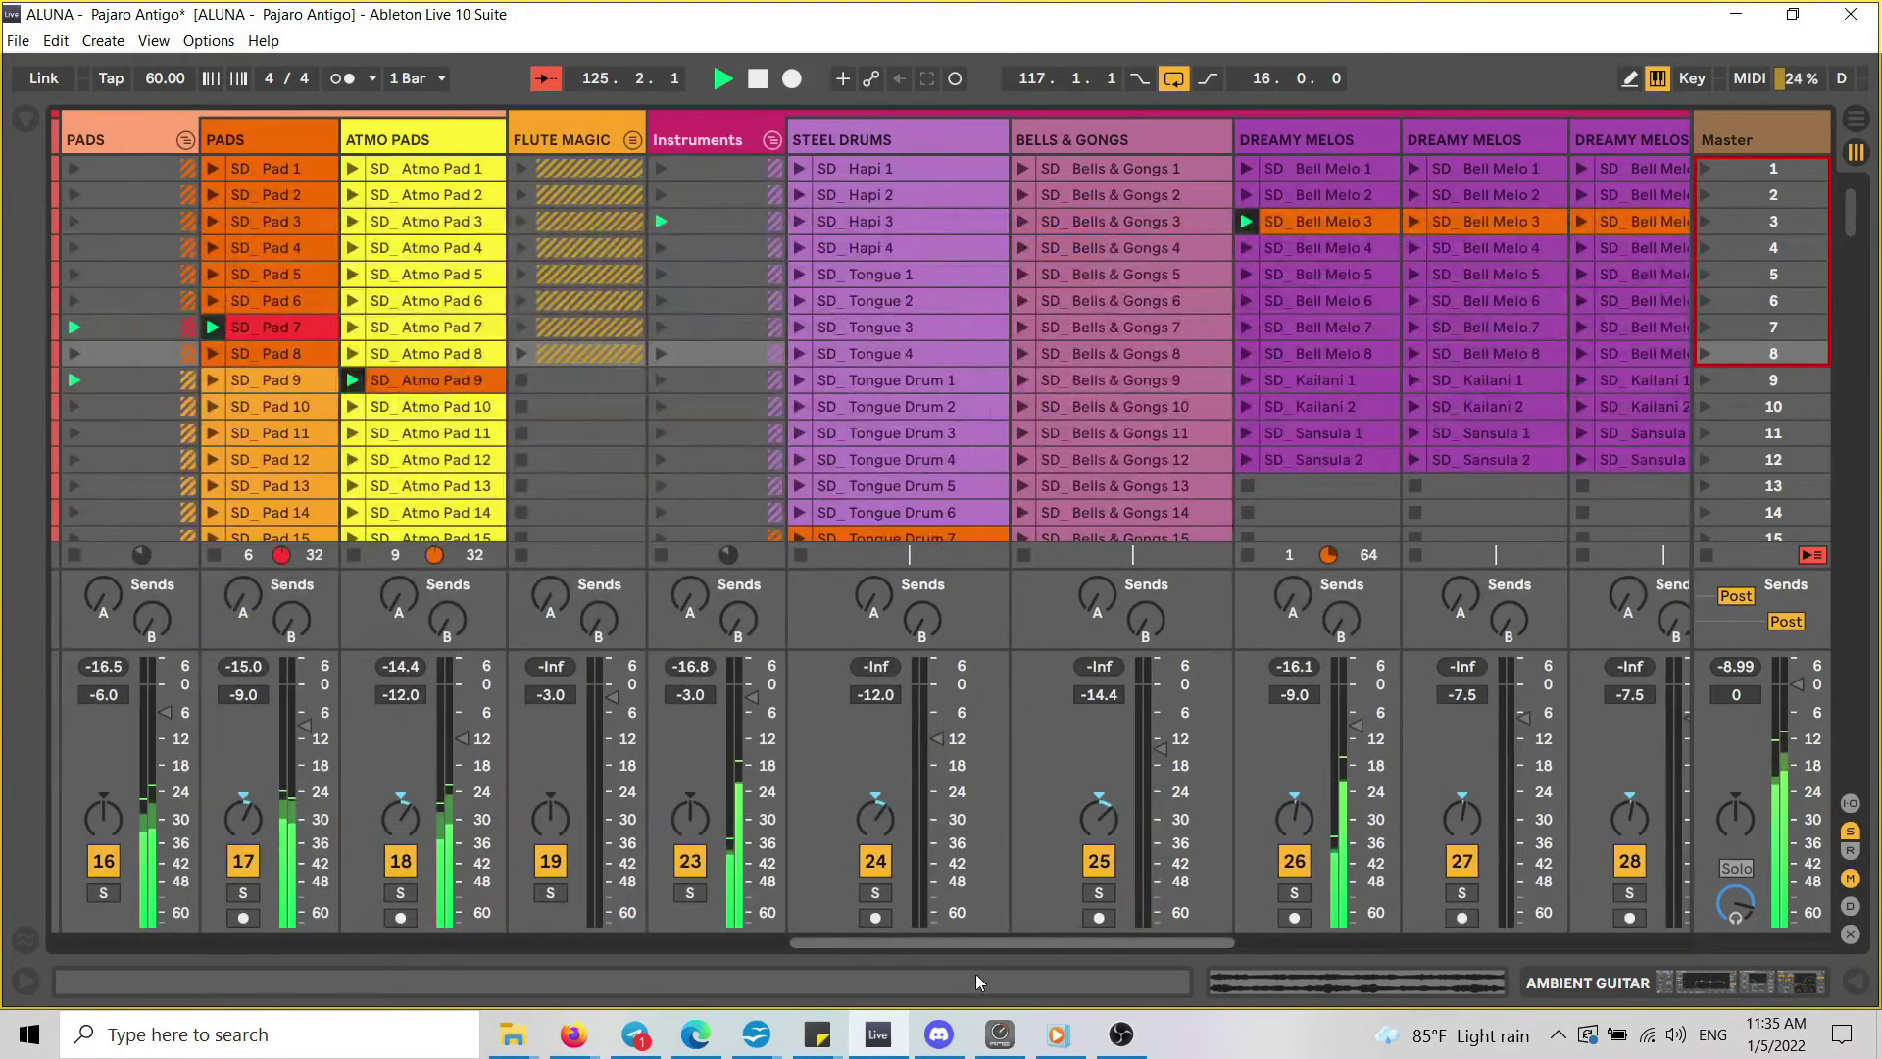
scroll(961, 361, down, 2)
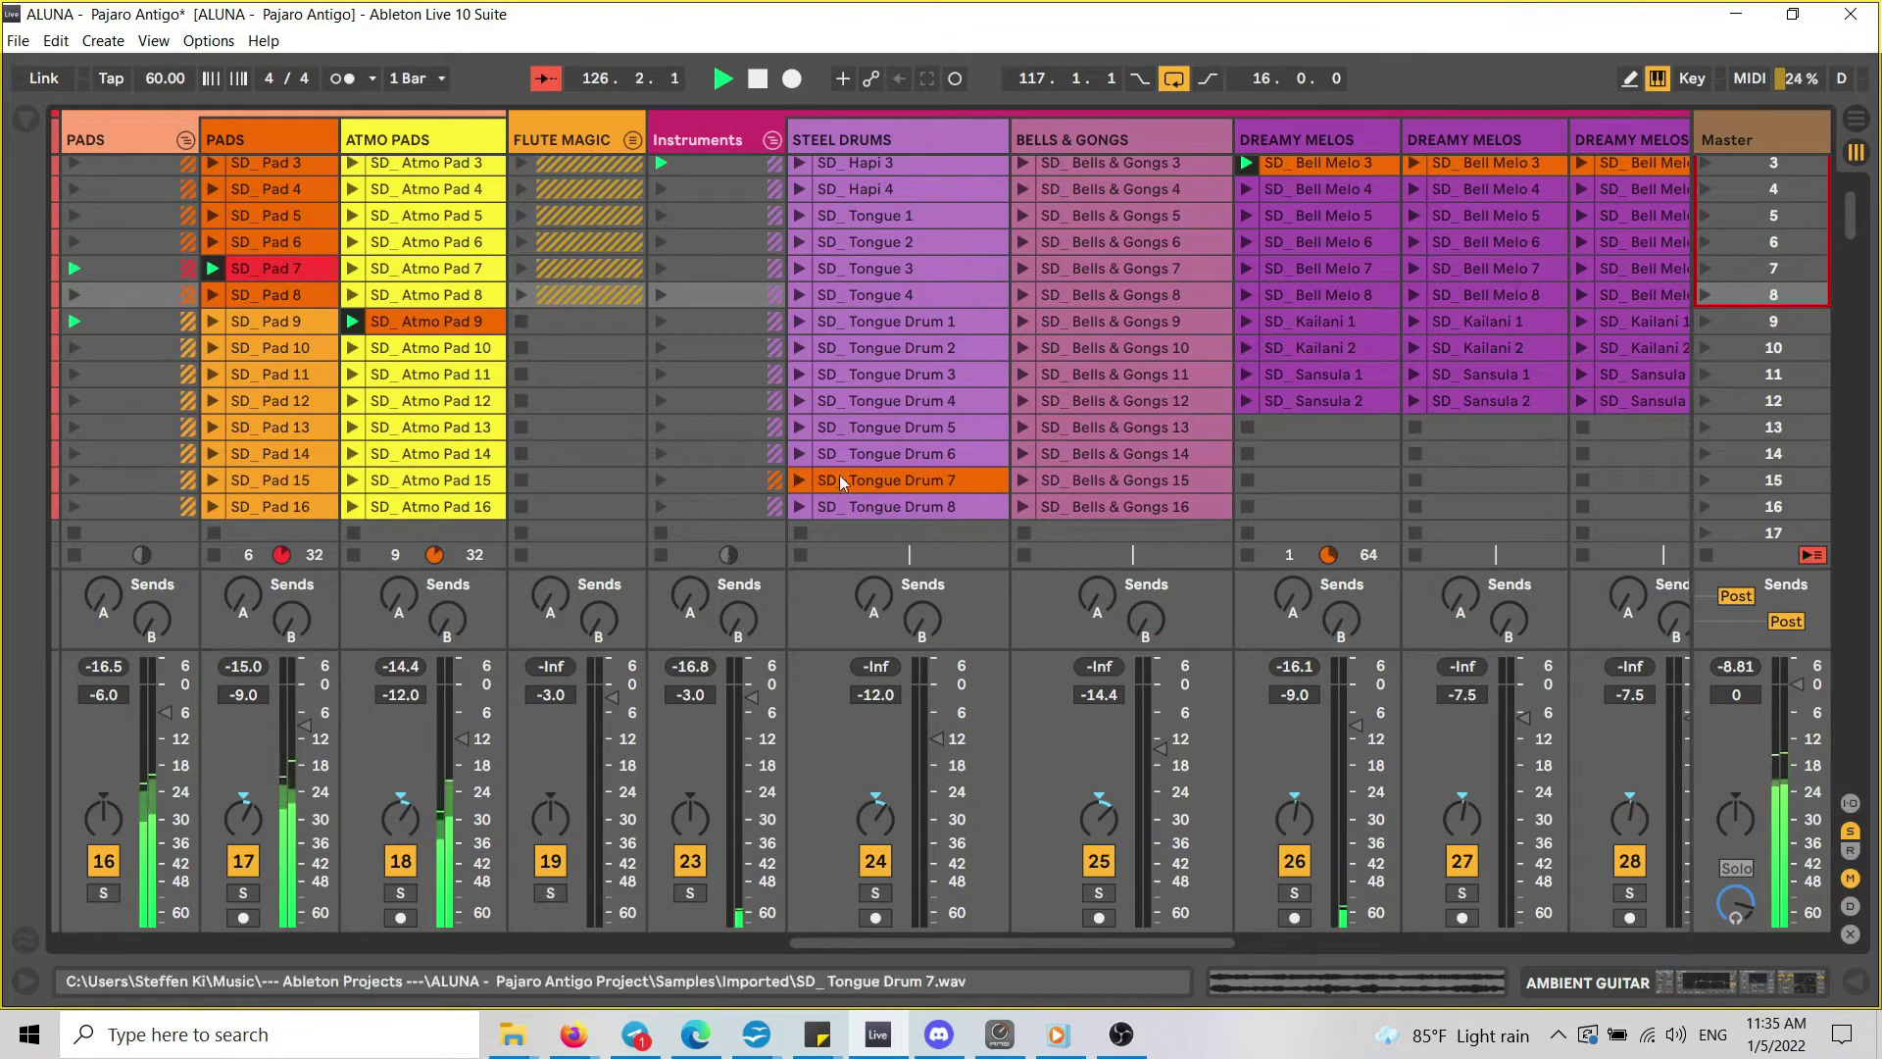
scroll(967, 887, up, 2)
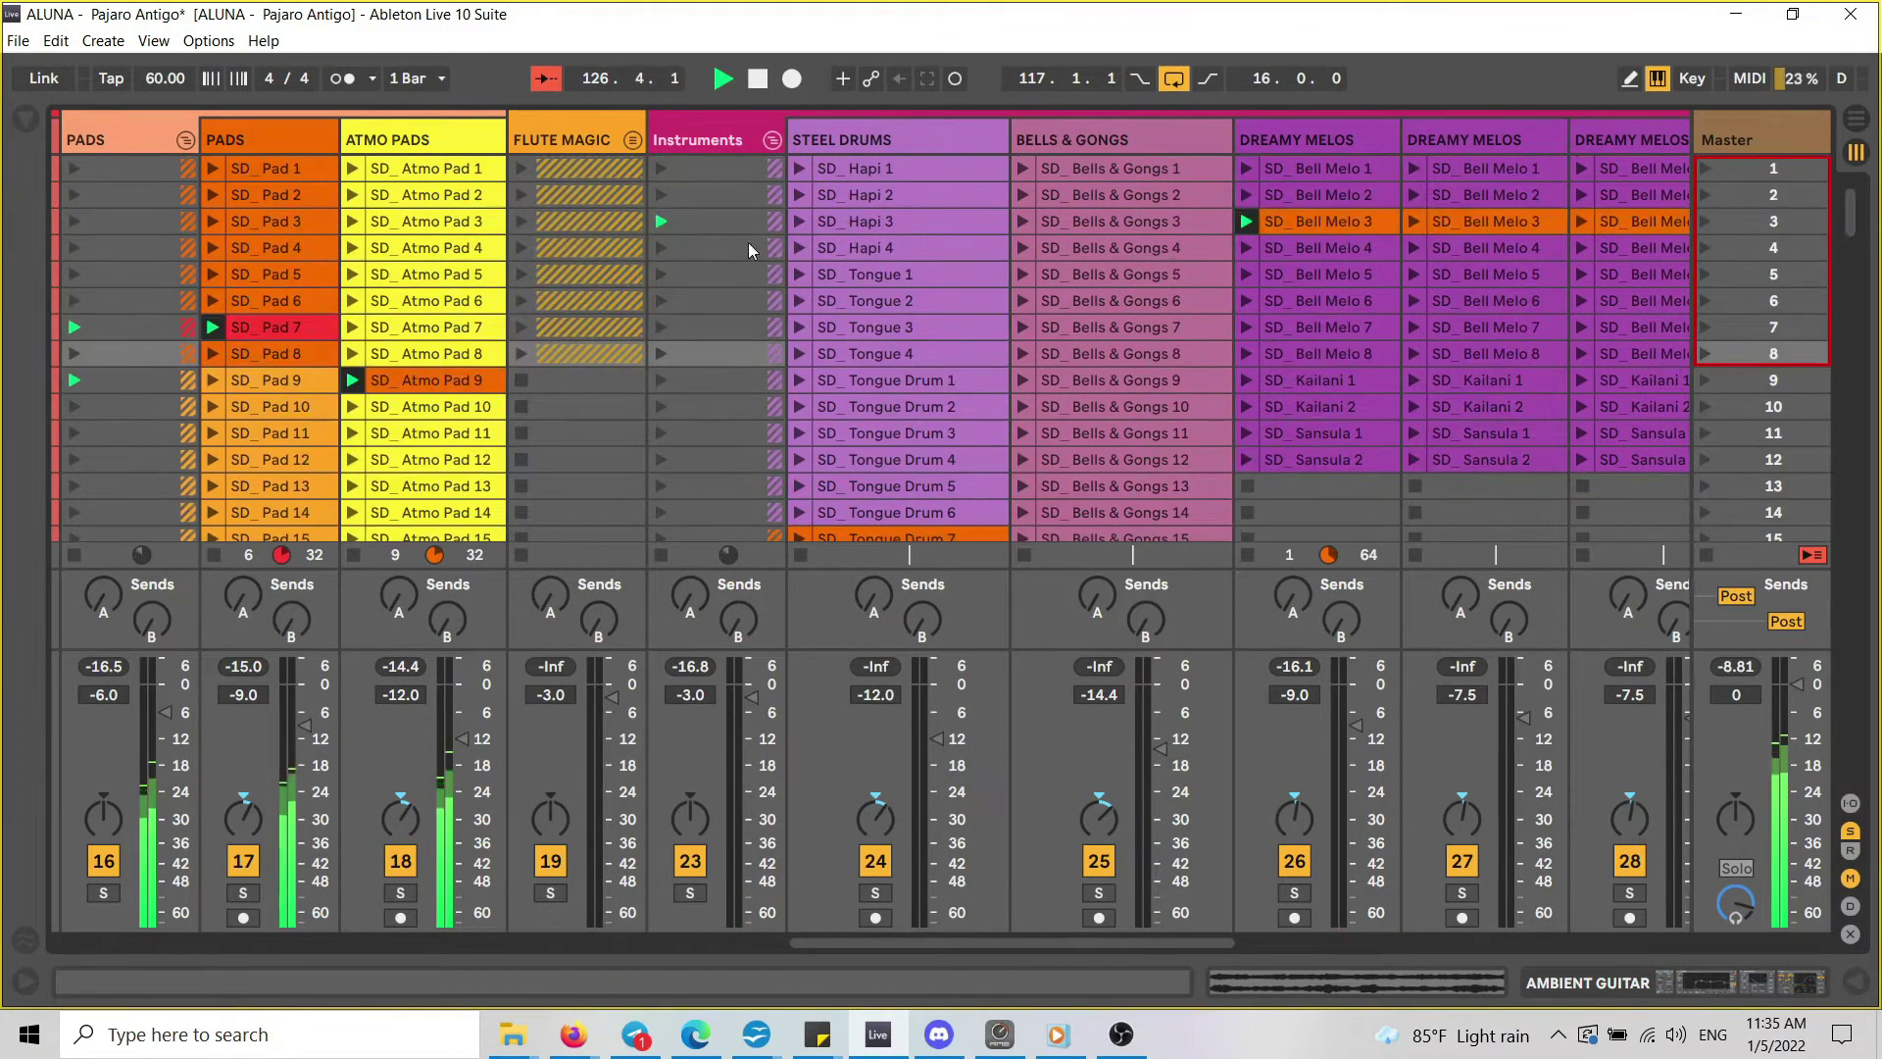
Stop playback and switch from the Session View to the Arrangement View.
click(757, 78)
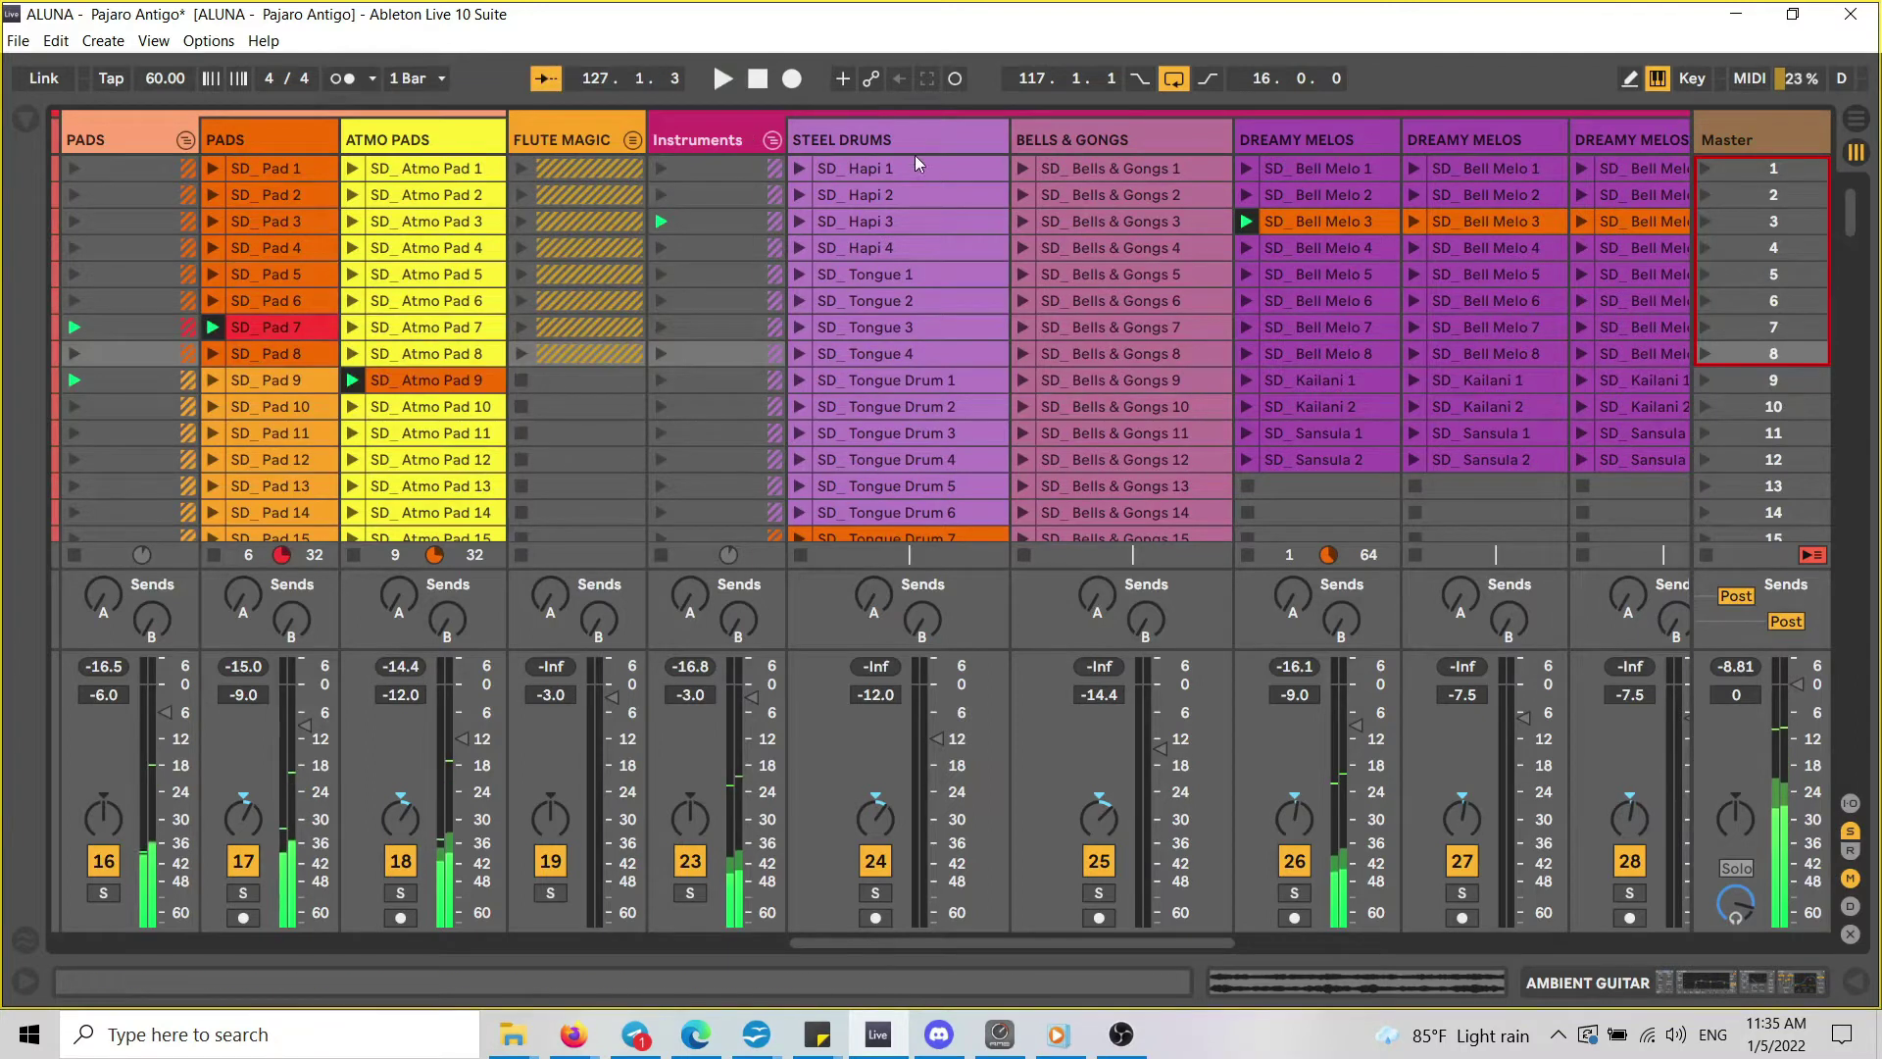
drag(1080, 941, 194, 945)
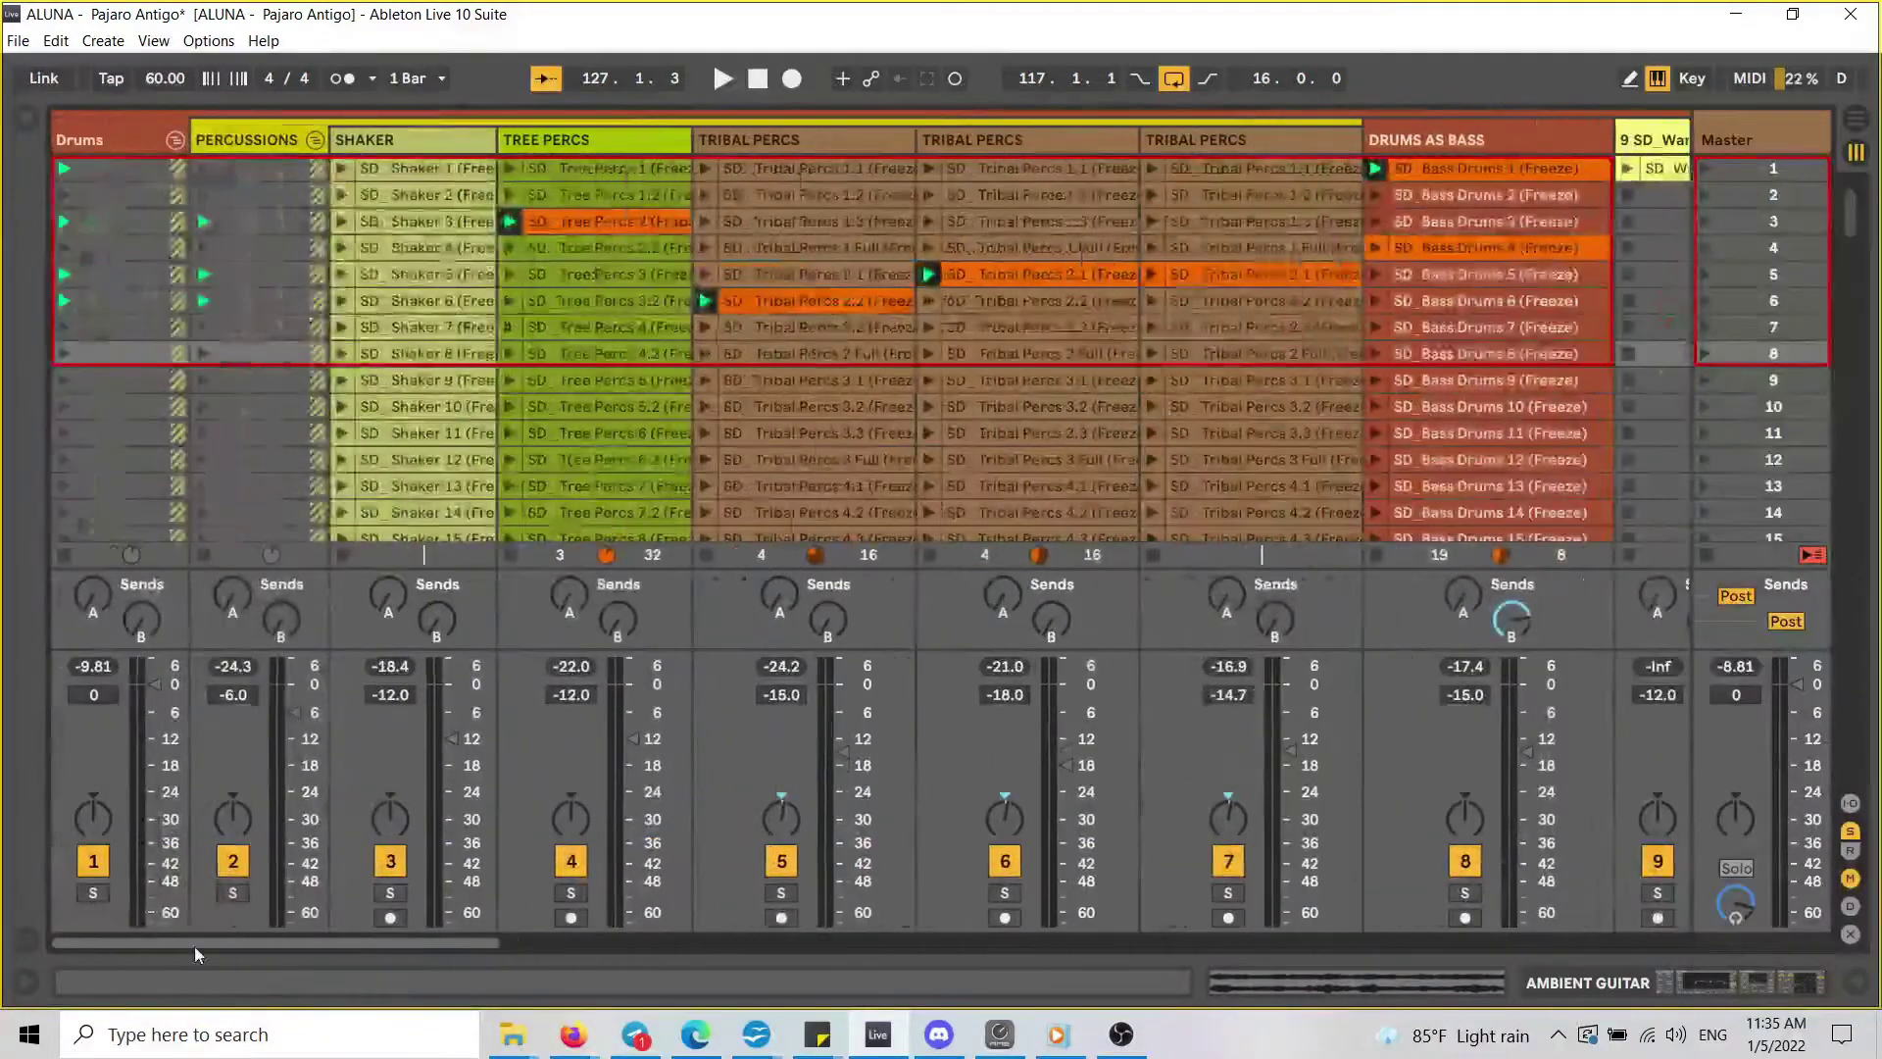
click(1858, 121)
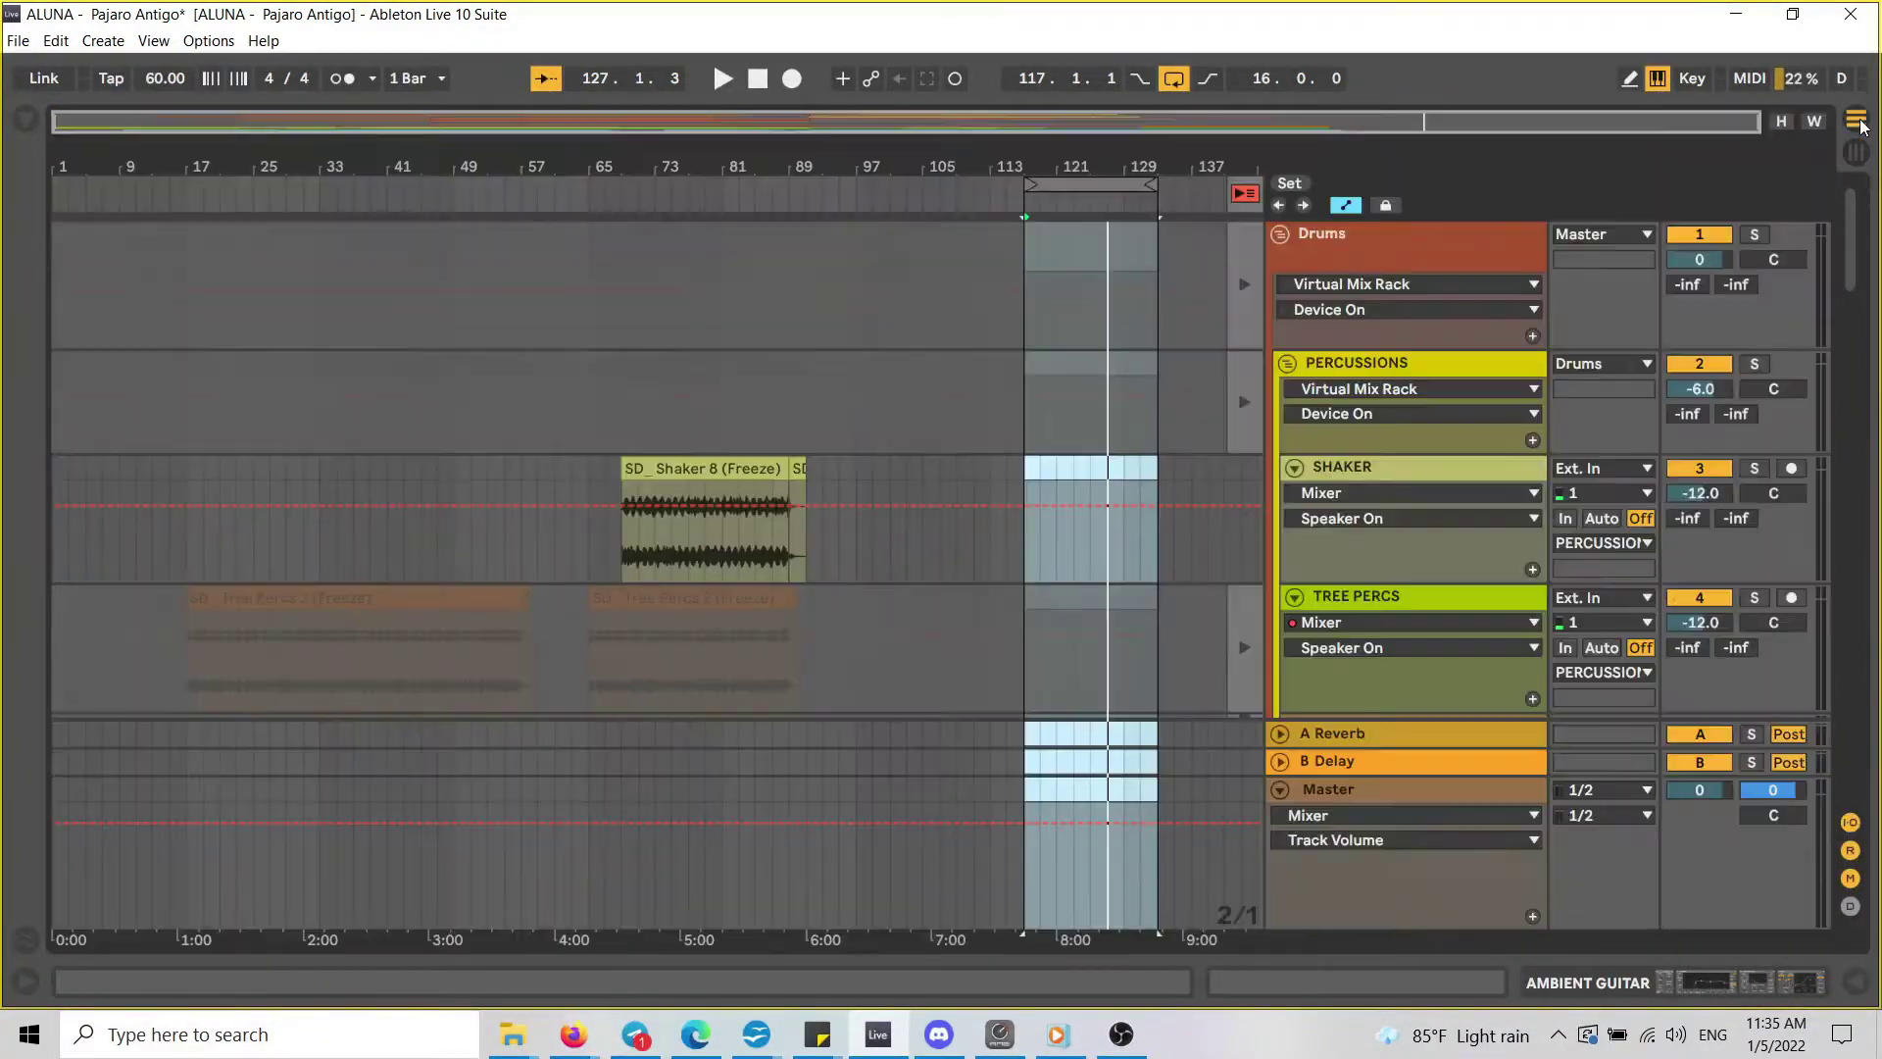
Return all tracks to arrangement playback and move the 16-bar loop to the start of the song at bar 1.
click(1248, 196)
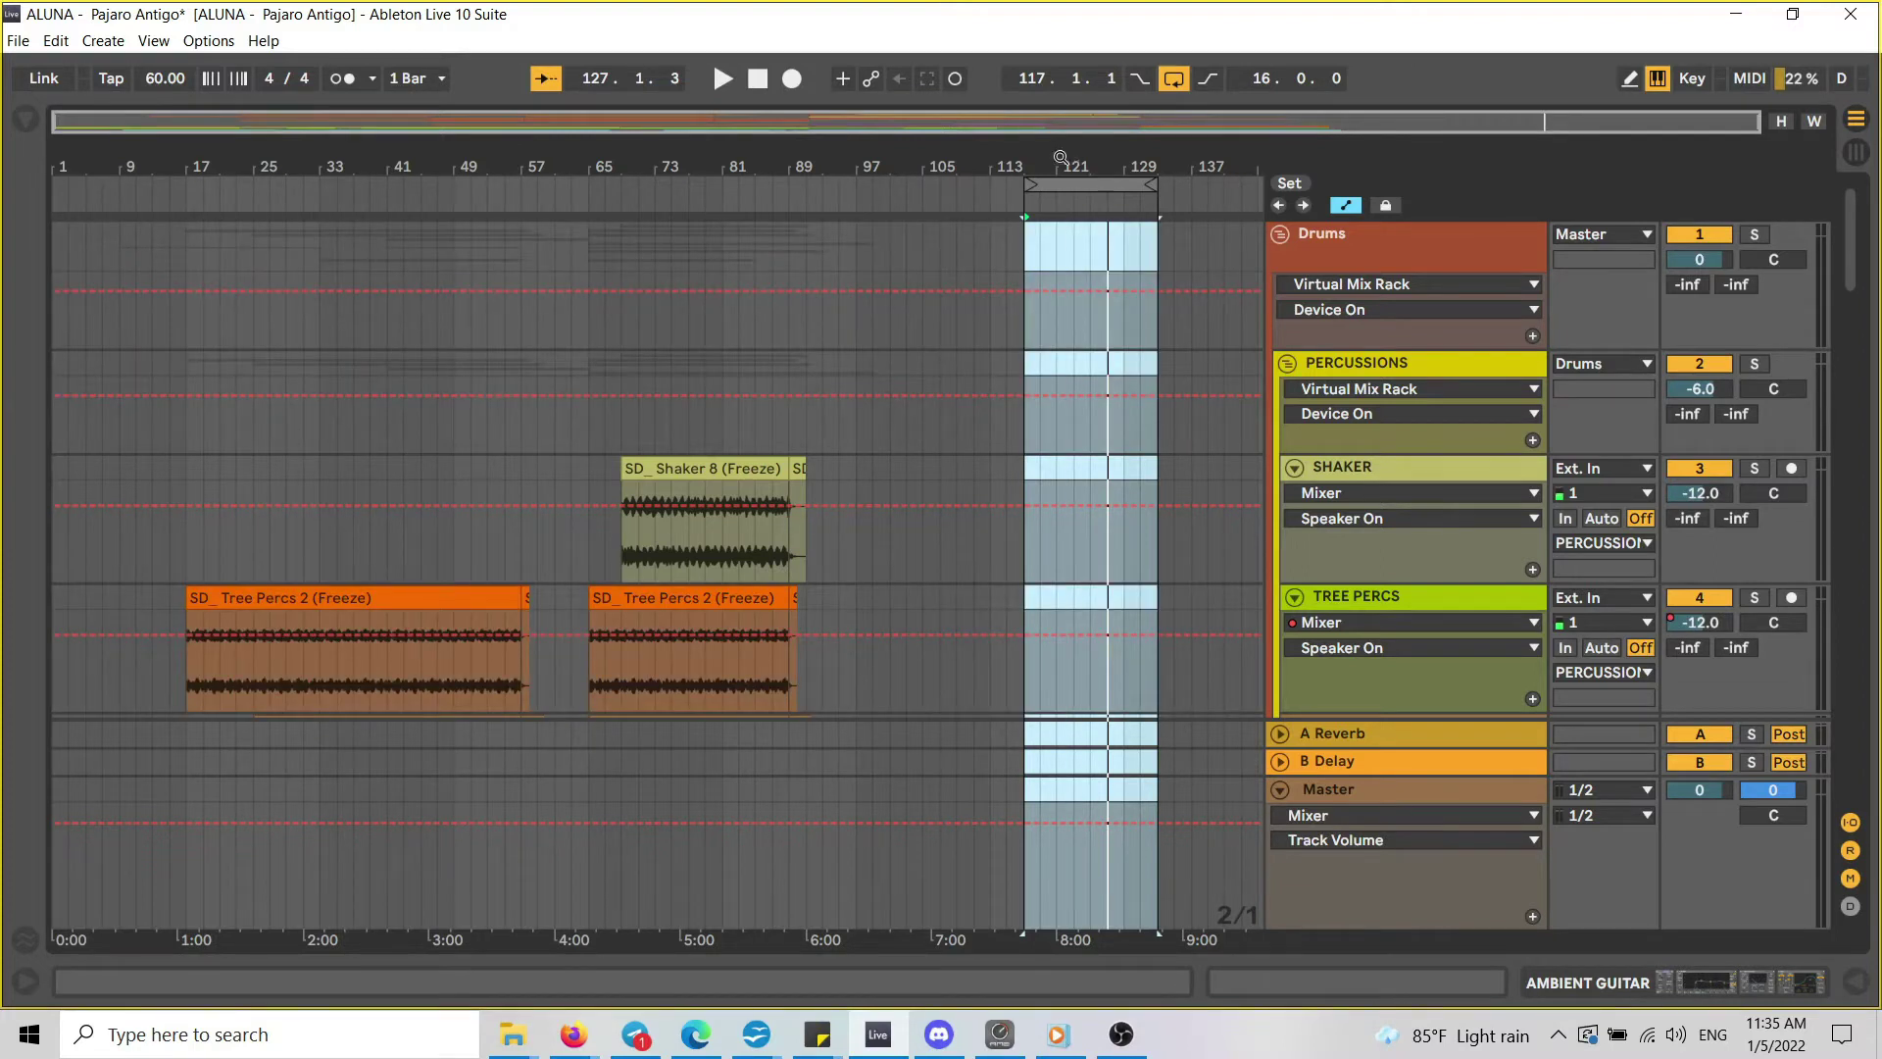
drag(1079, 178, 103, 178)
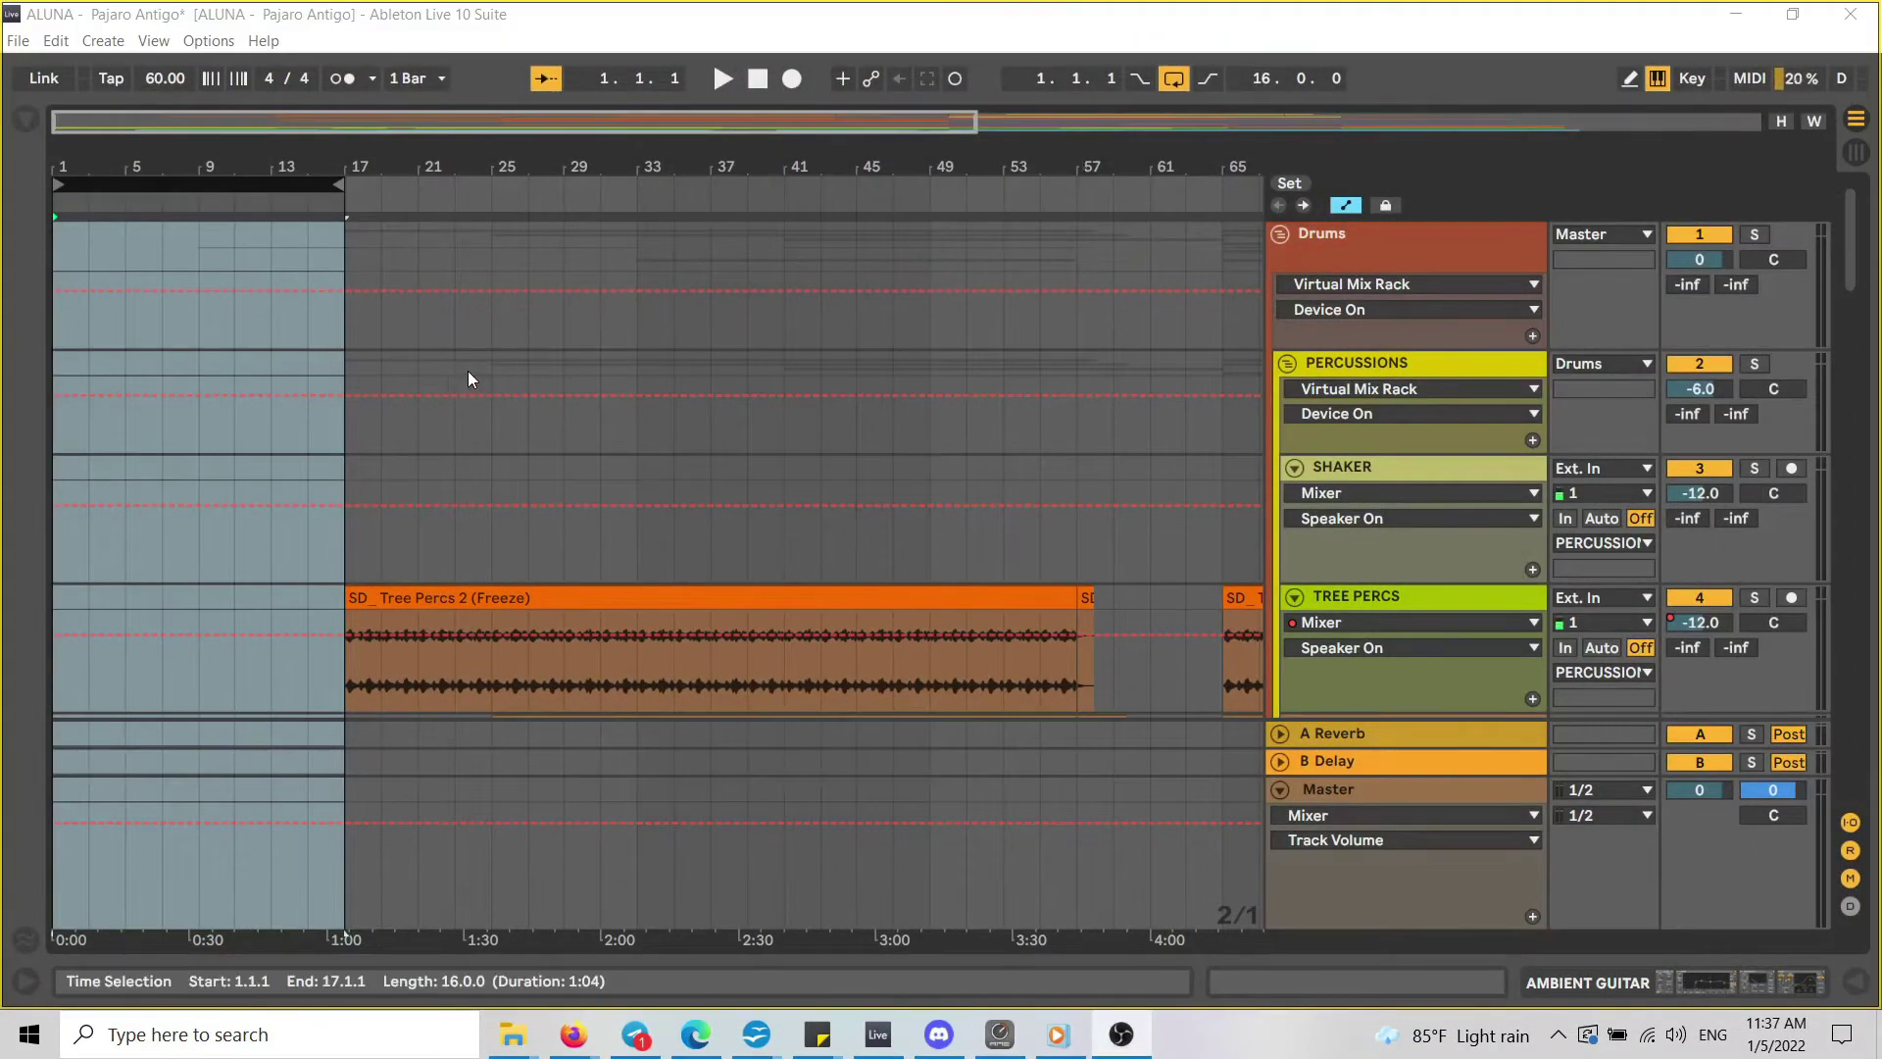
Examine how the water, bird, forest and ocarina clips are arranged along the timeline.
drag(1851, 273, 1857, 731)
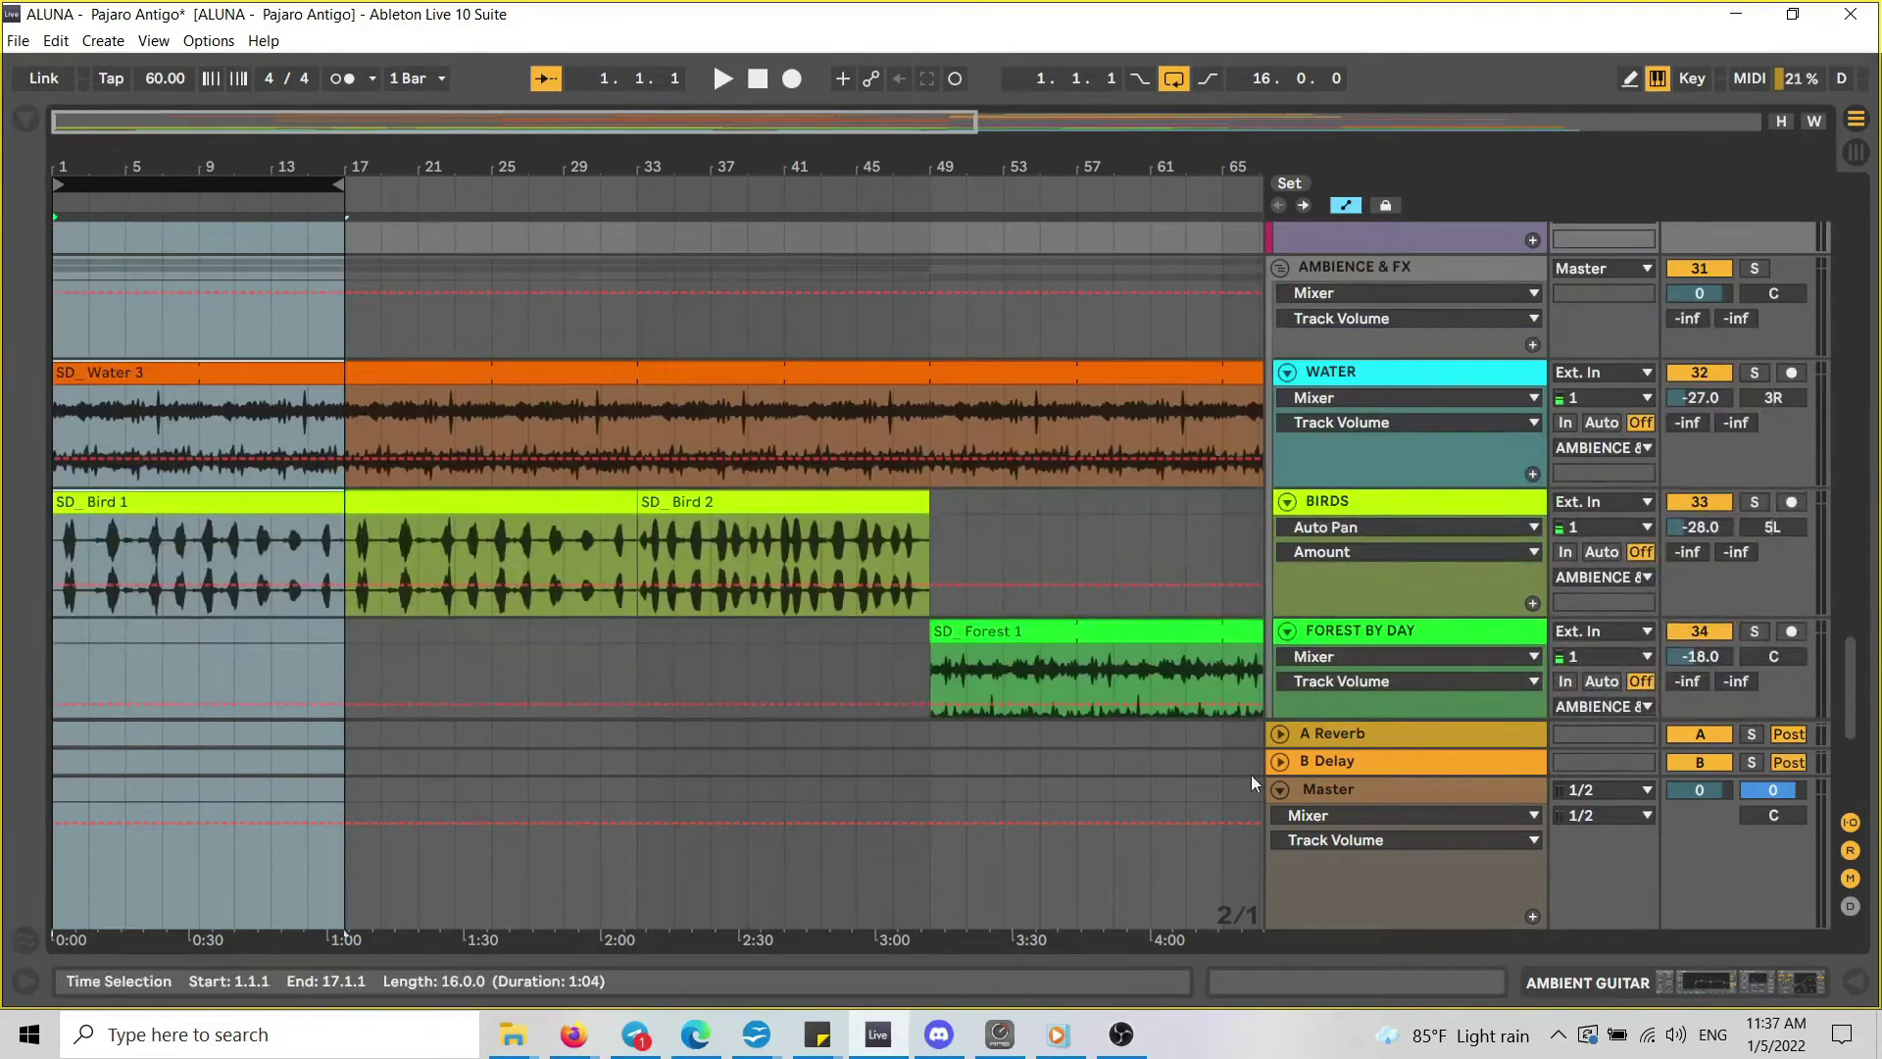
drag(396, 168, 238, 167)
scroll(617, 341, down, 1)
scroll(615, 339, down, 3)
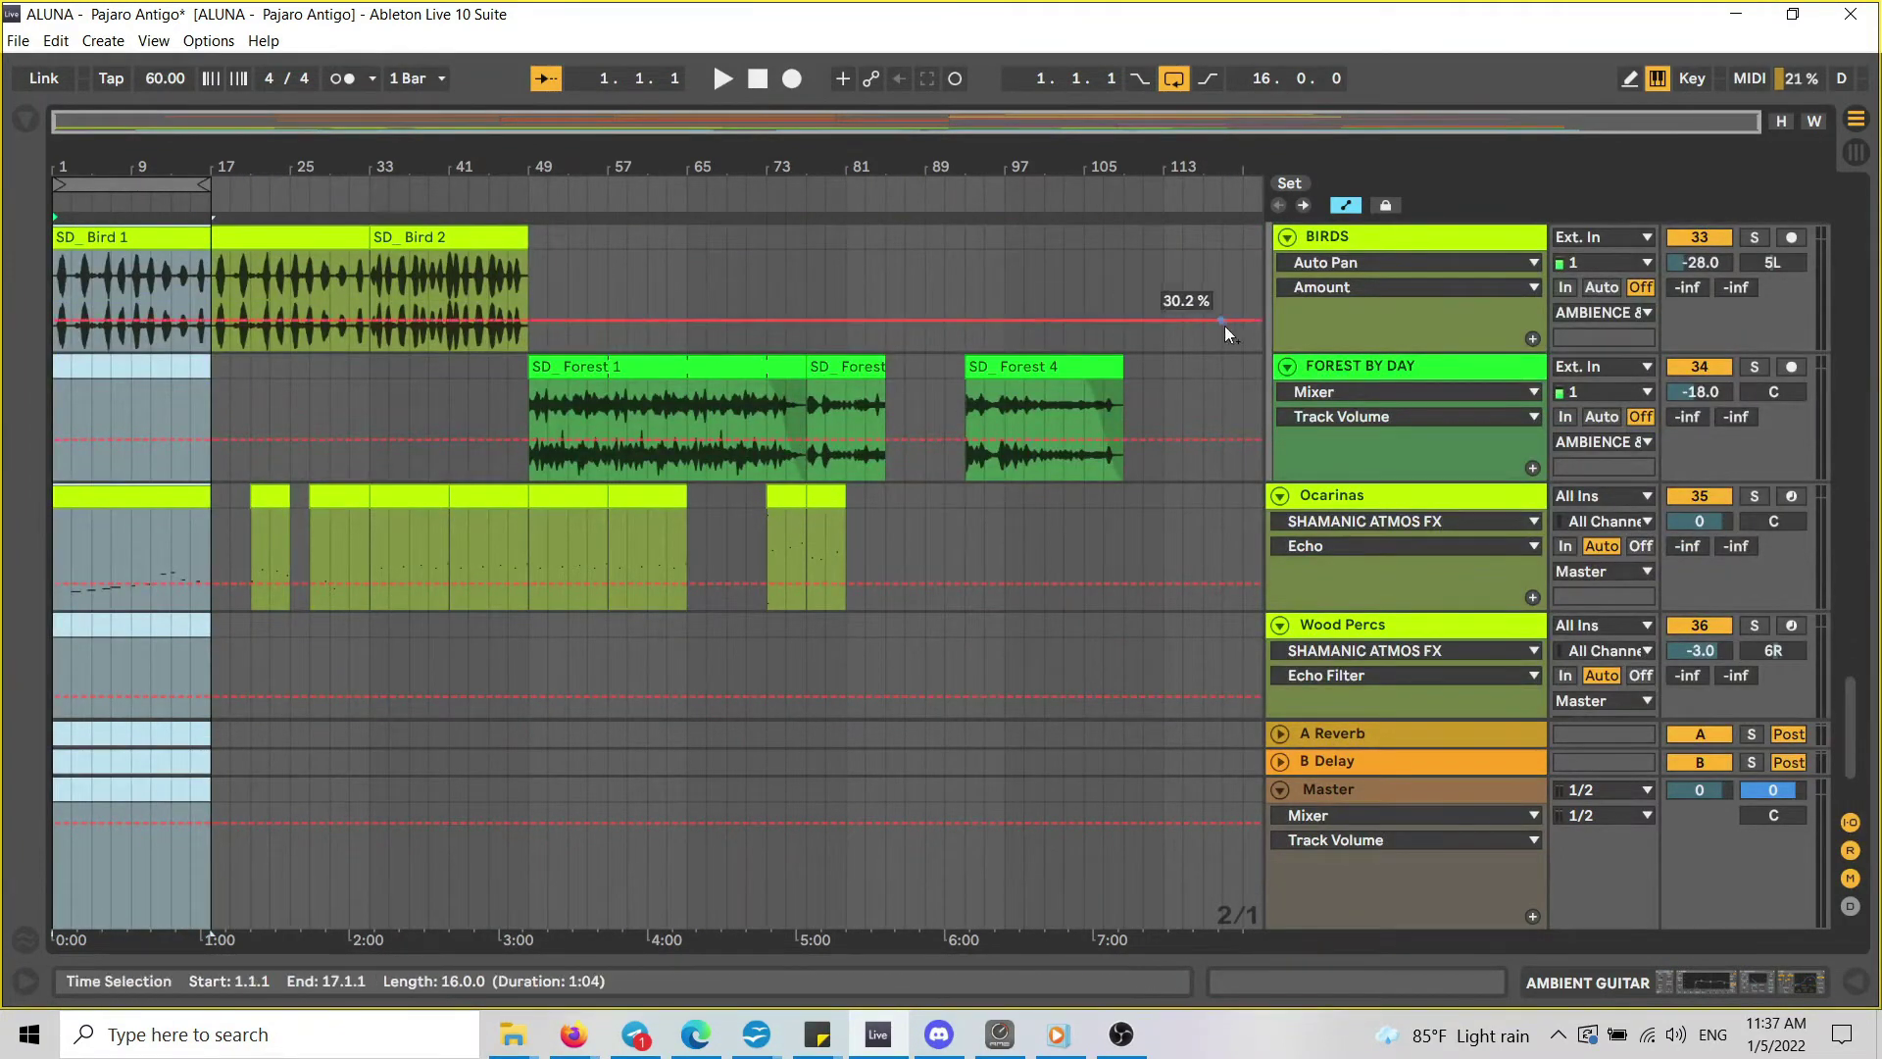
scroll(392, 348, up, 2)
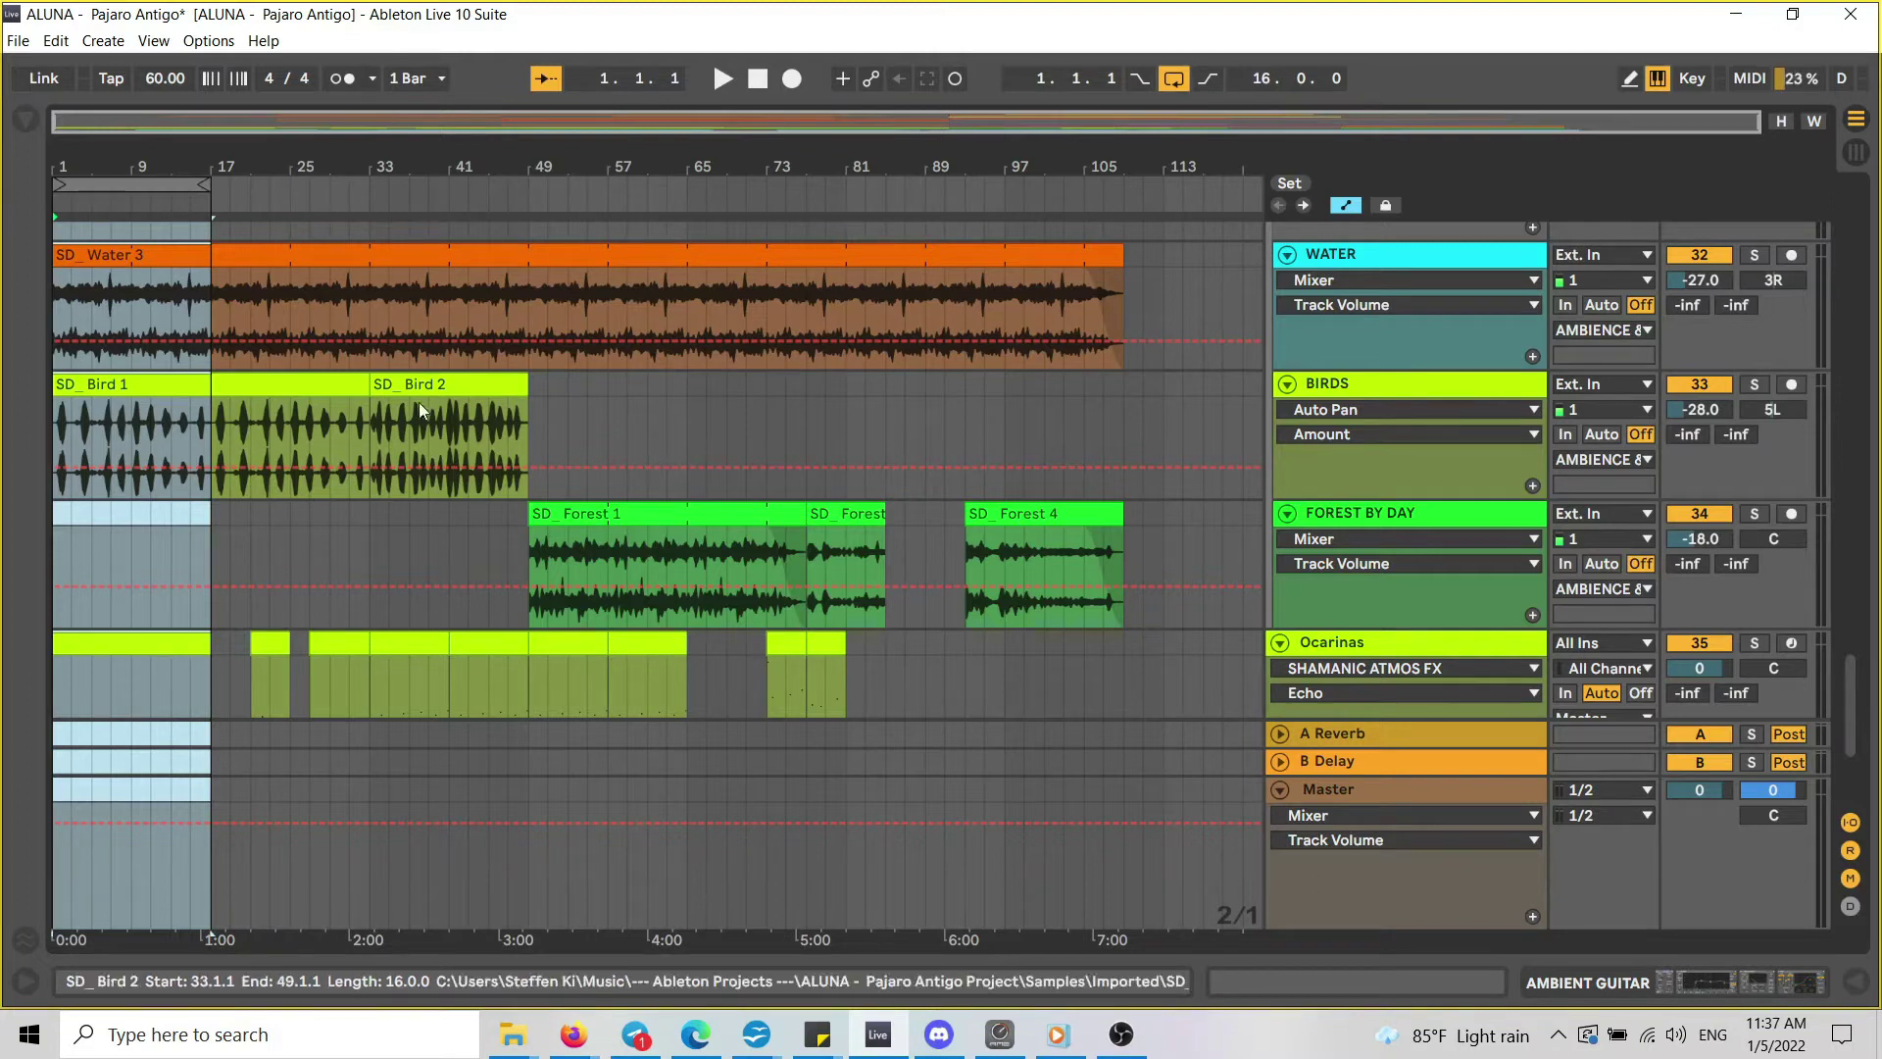
scroll(412, 412, up, 2)
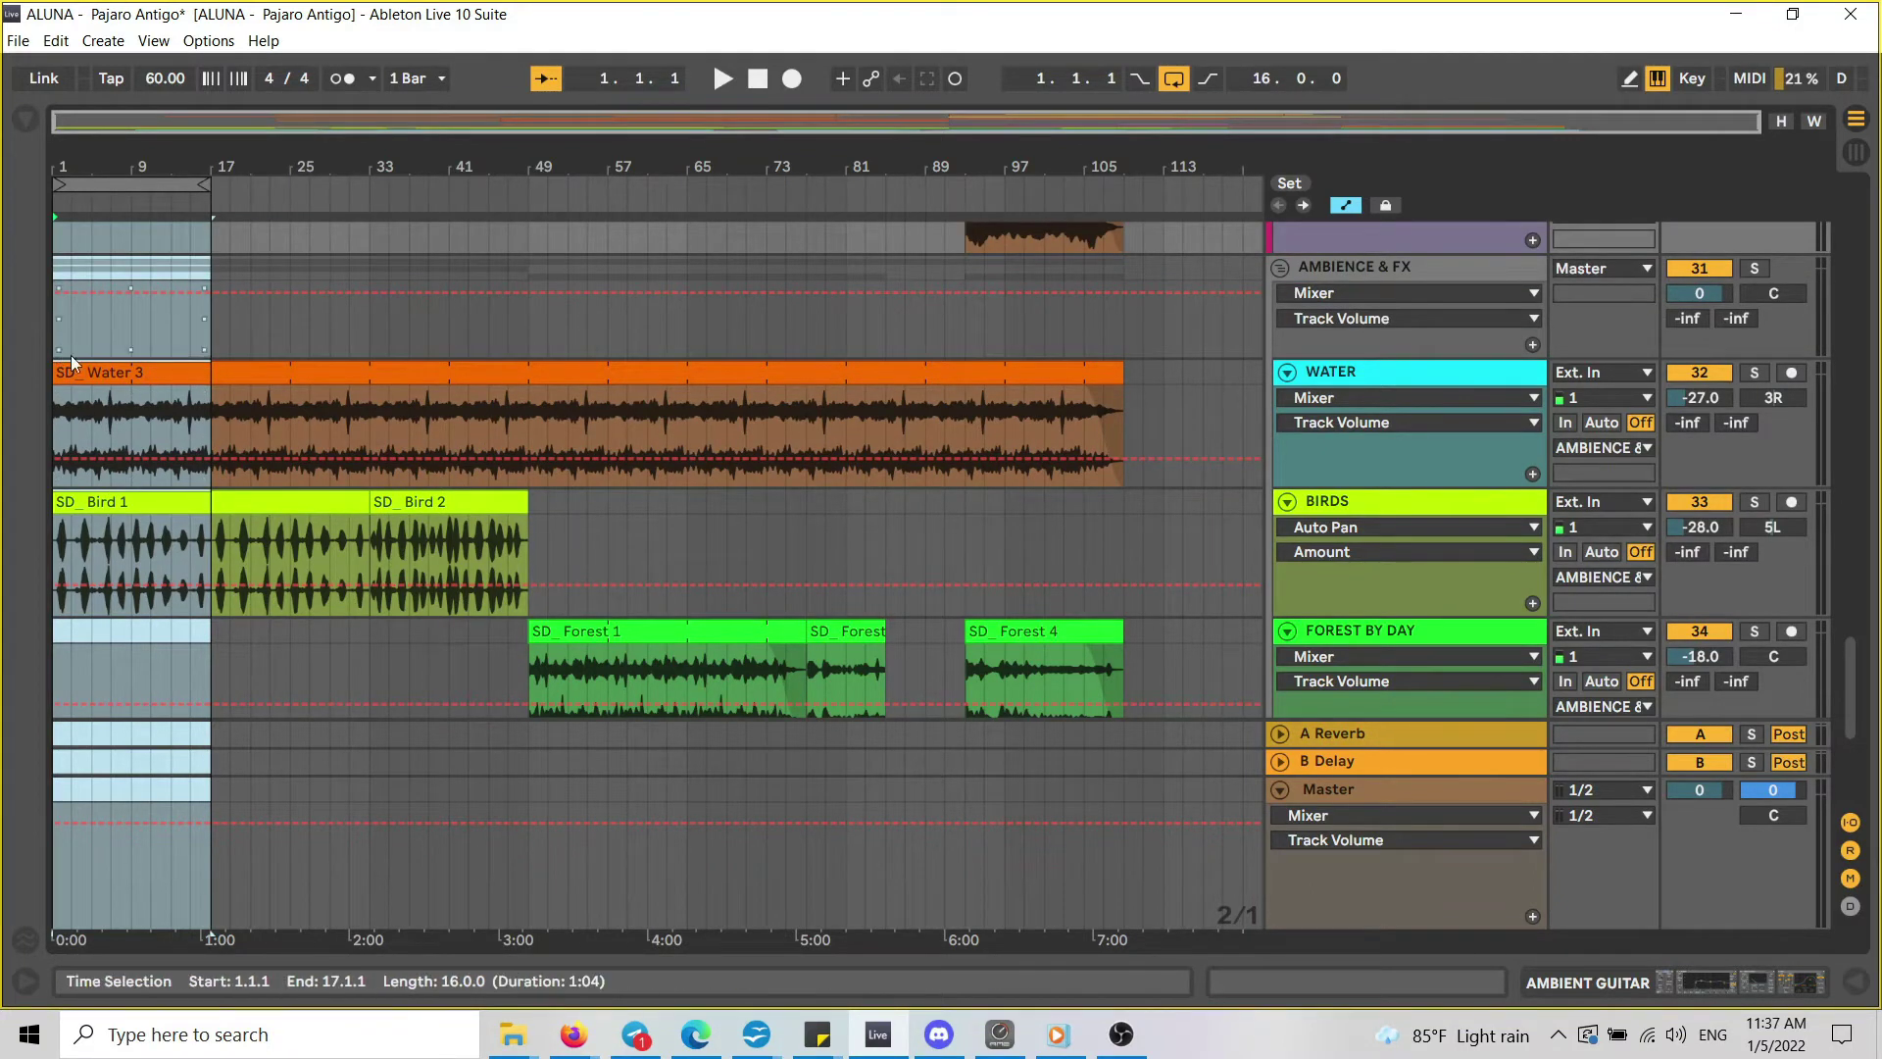
scroll(932, 466, down, 1)
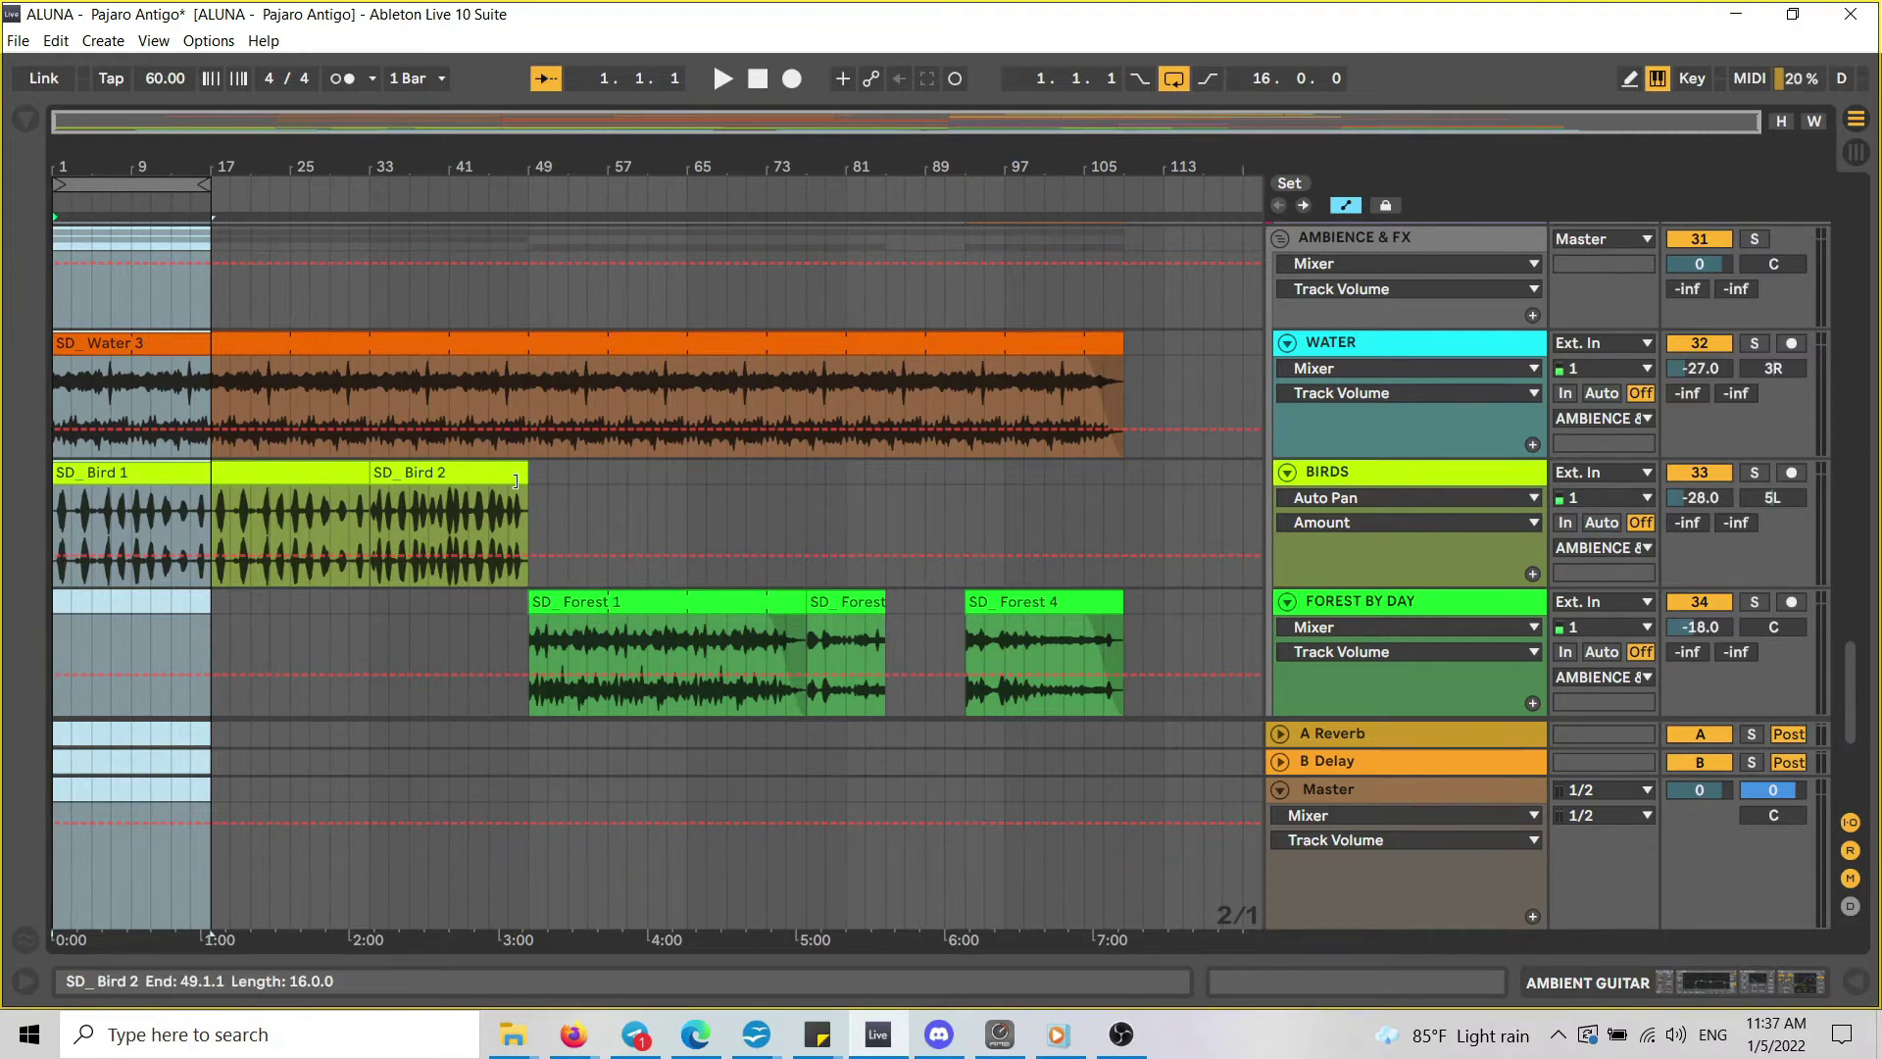
click(166, 186)
drag(162, 147, 208, 147)
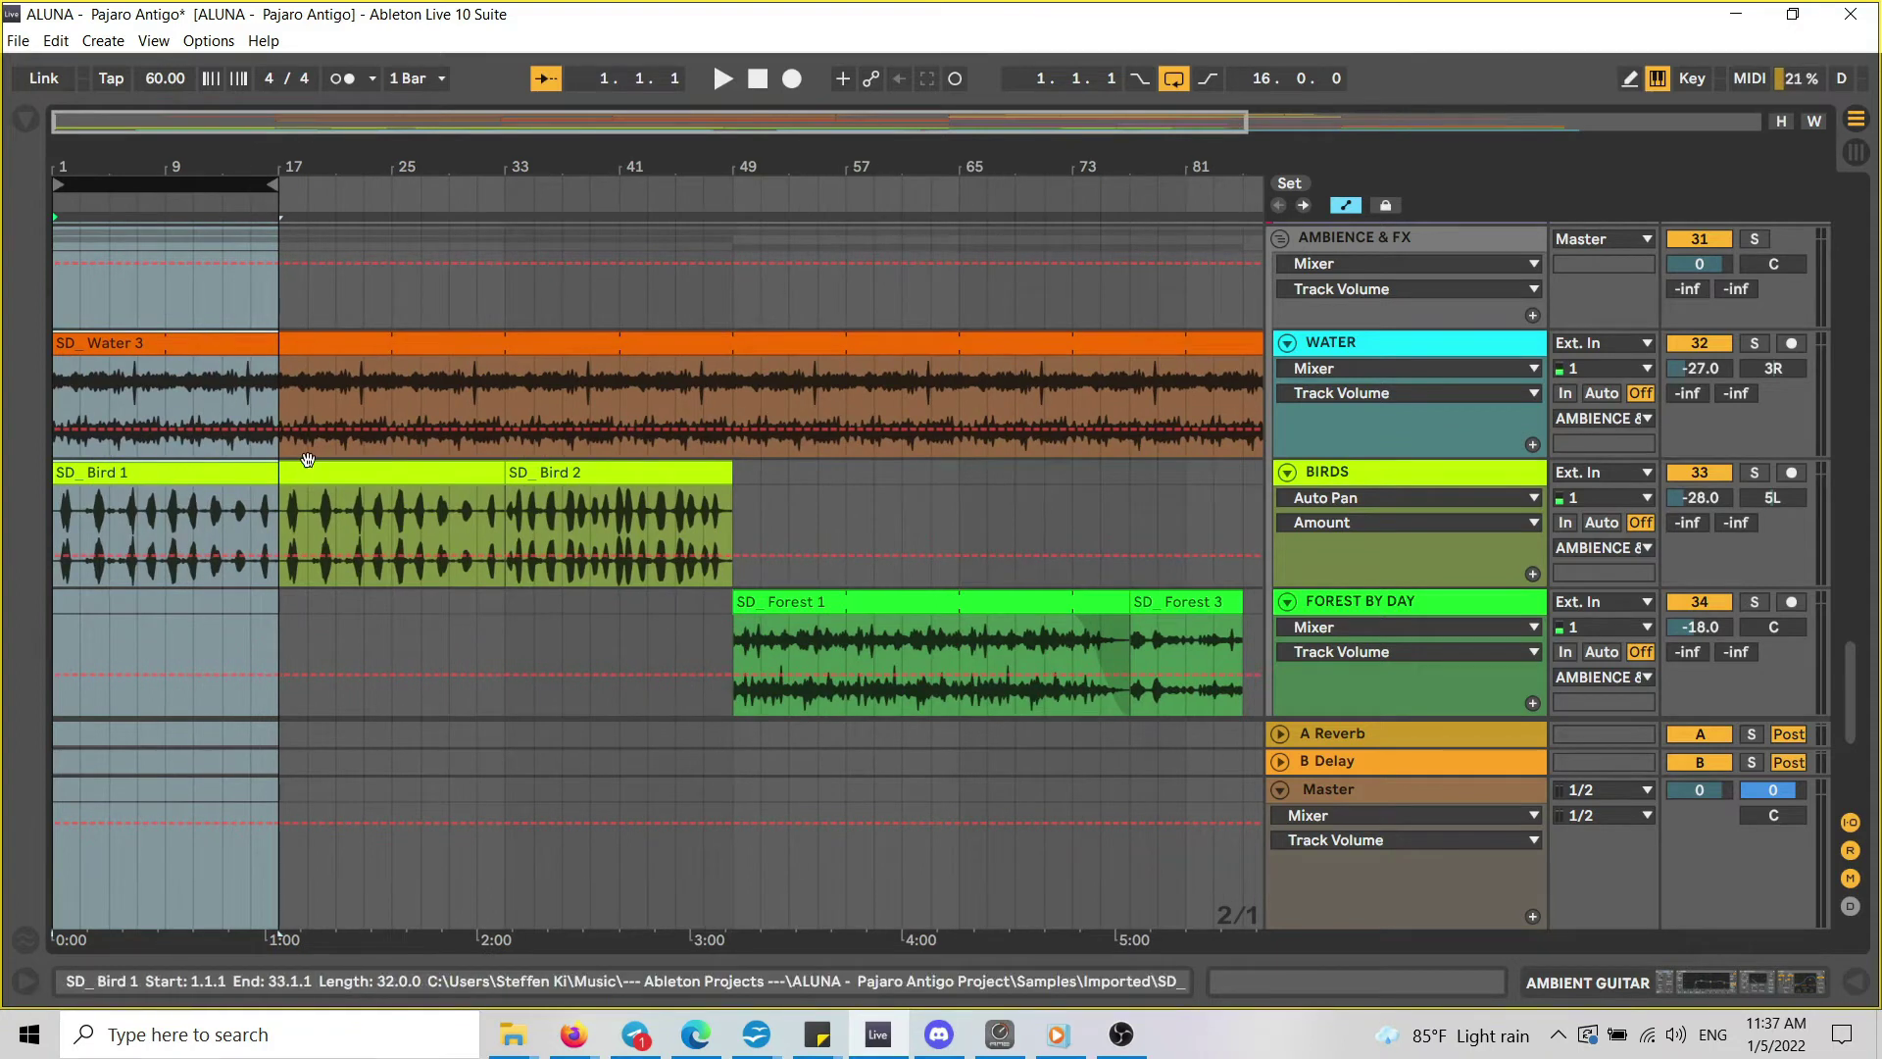
scroll(214, 292, down, 3)
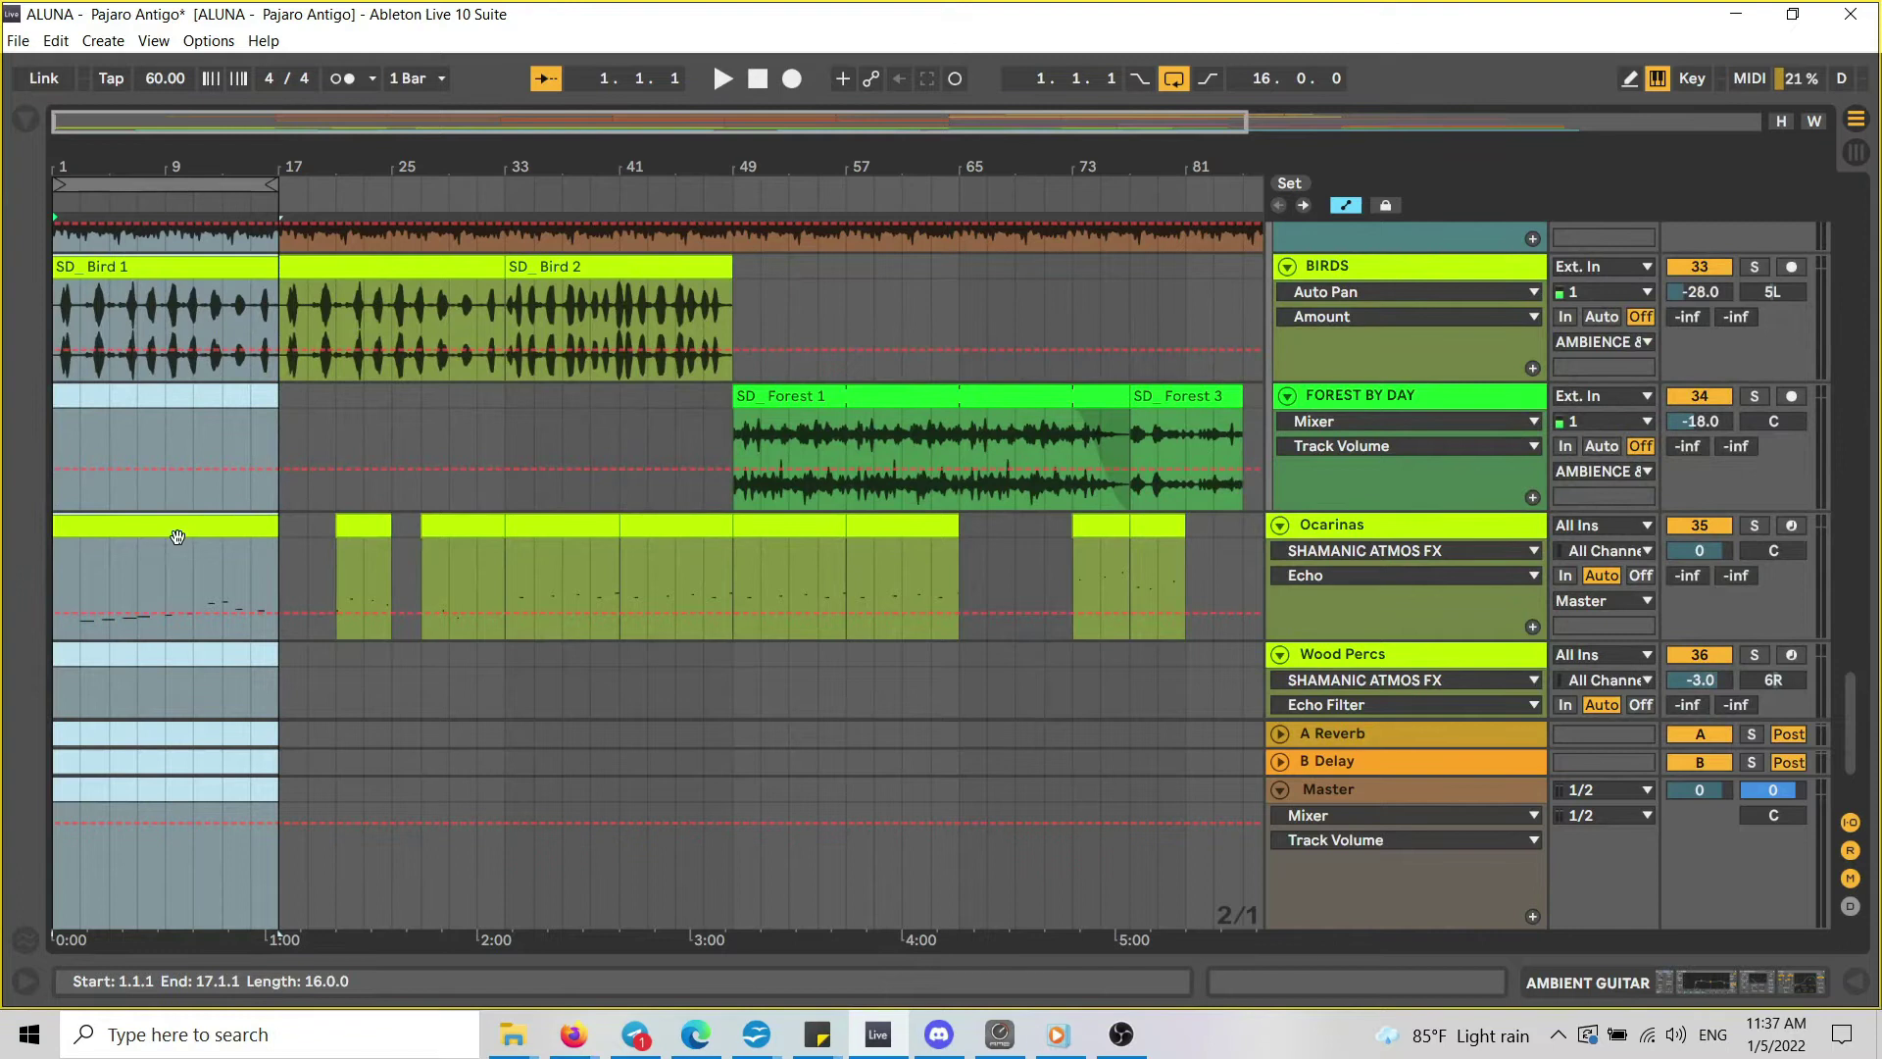
Play the arrangement from bar 1 and review the ocarina, bird, water and instrument tracks during the intro.
click(198, 496)
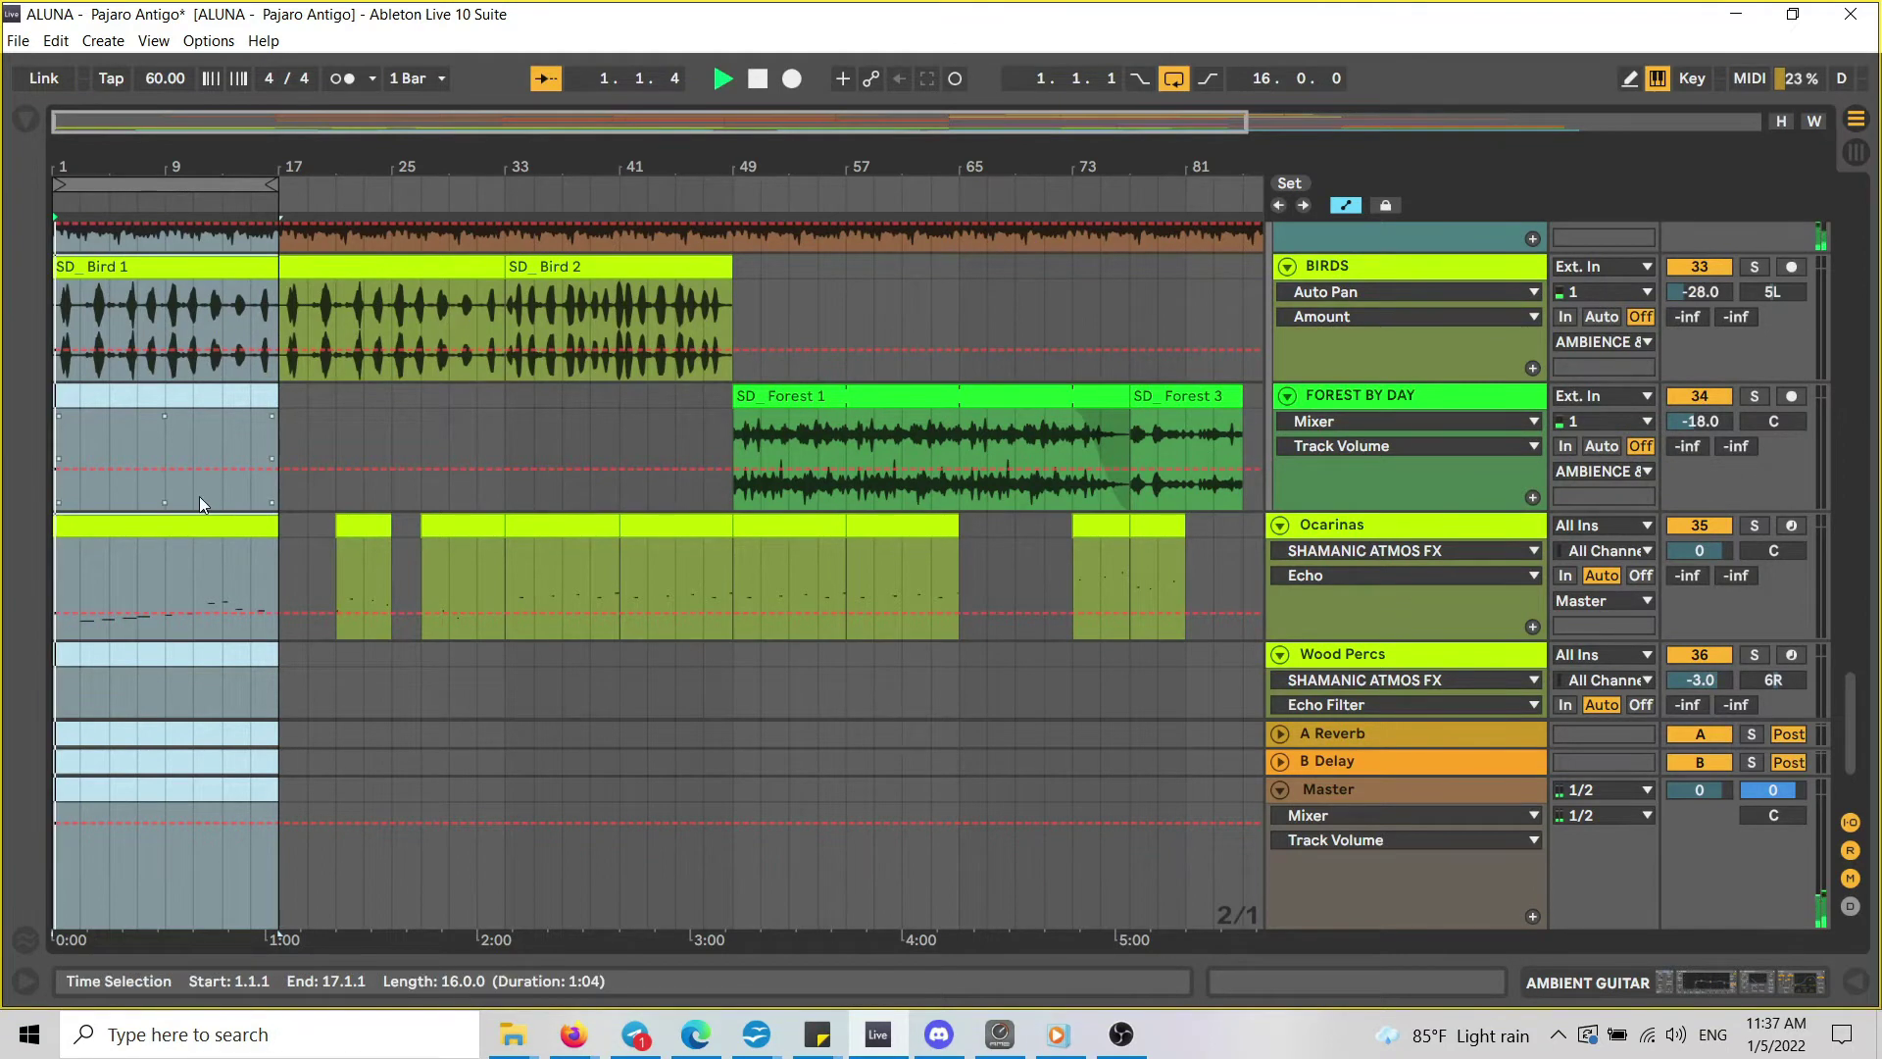
scroll(200, 496, up, 3)
scroll(196, 480, down, 4)
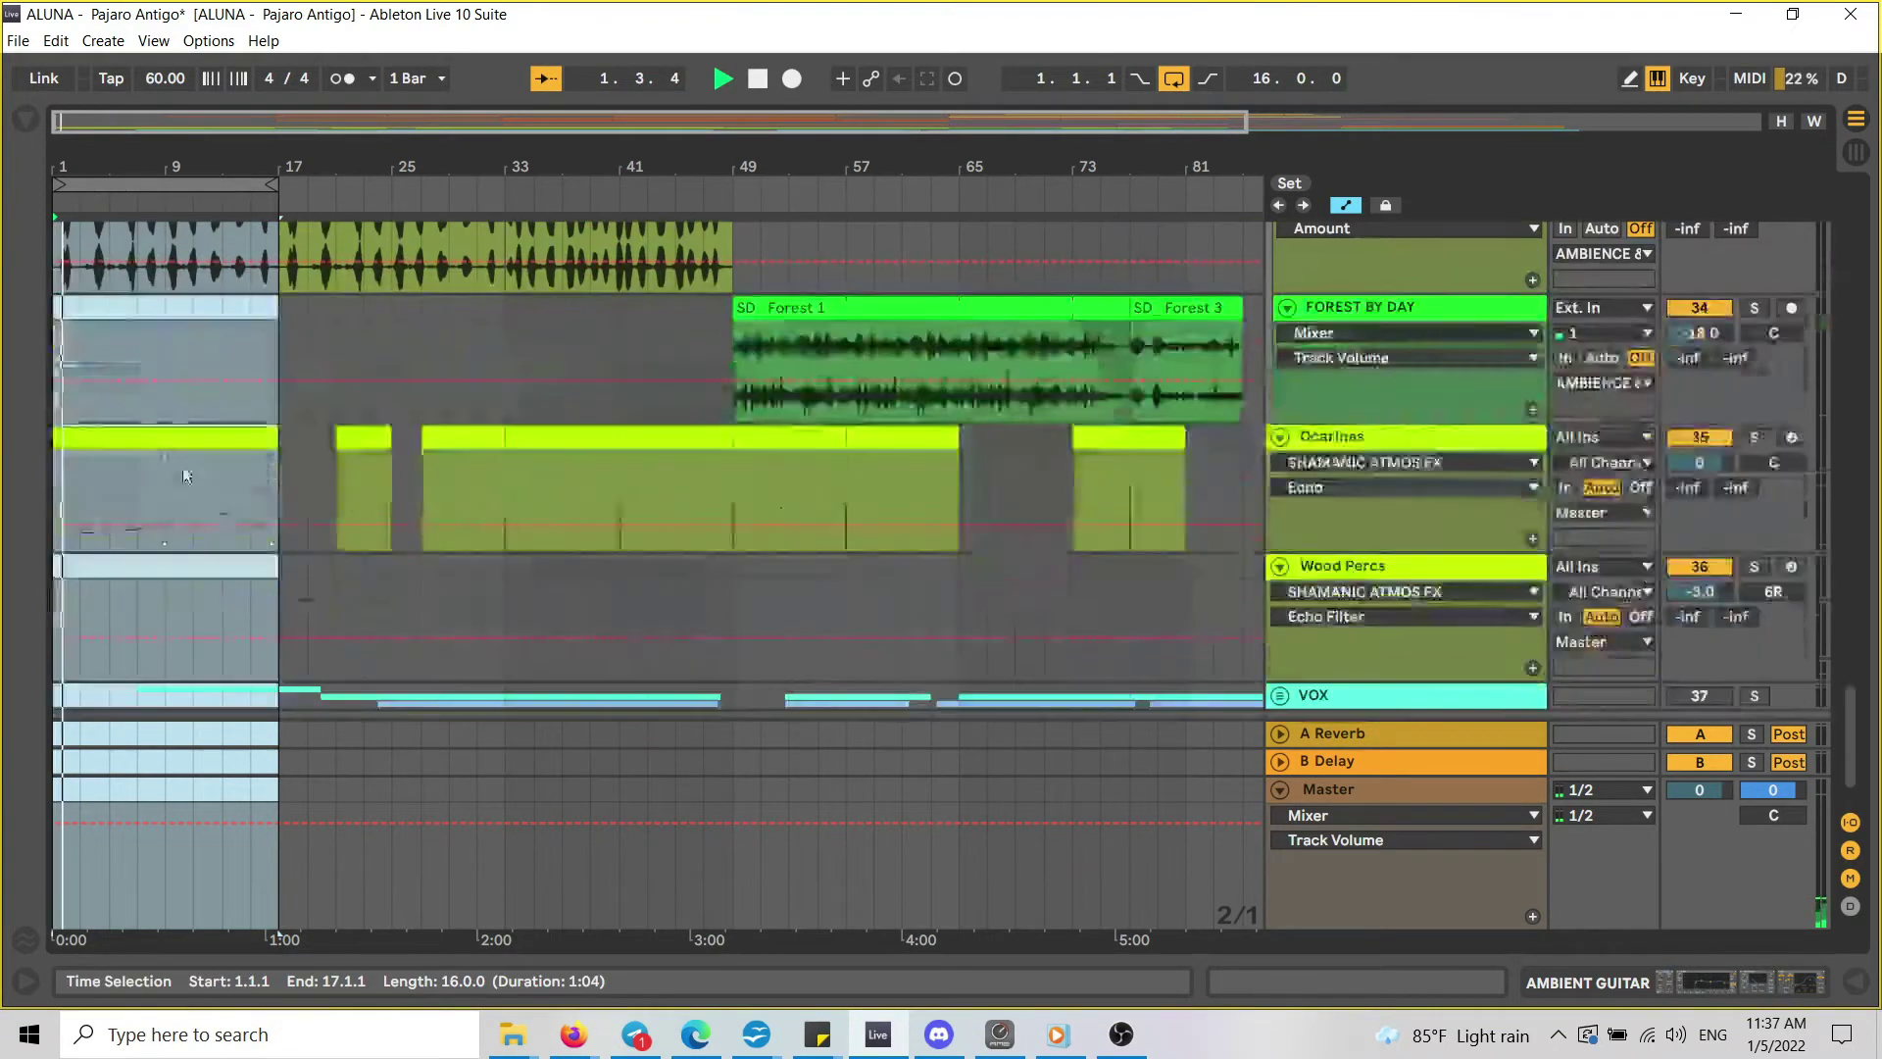
scroll(208, 459, up, 1)
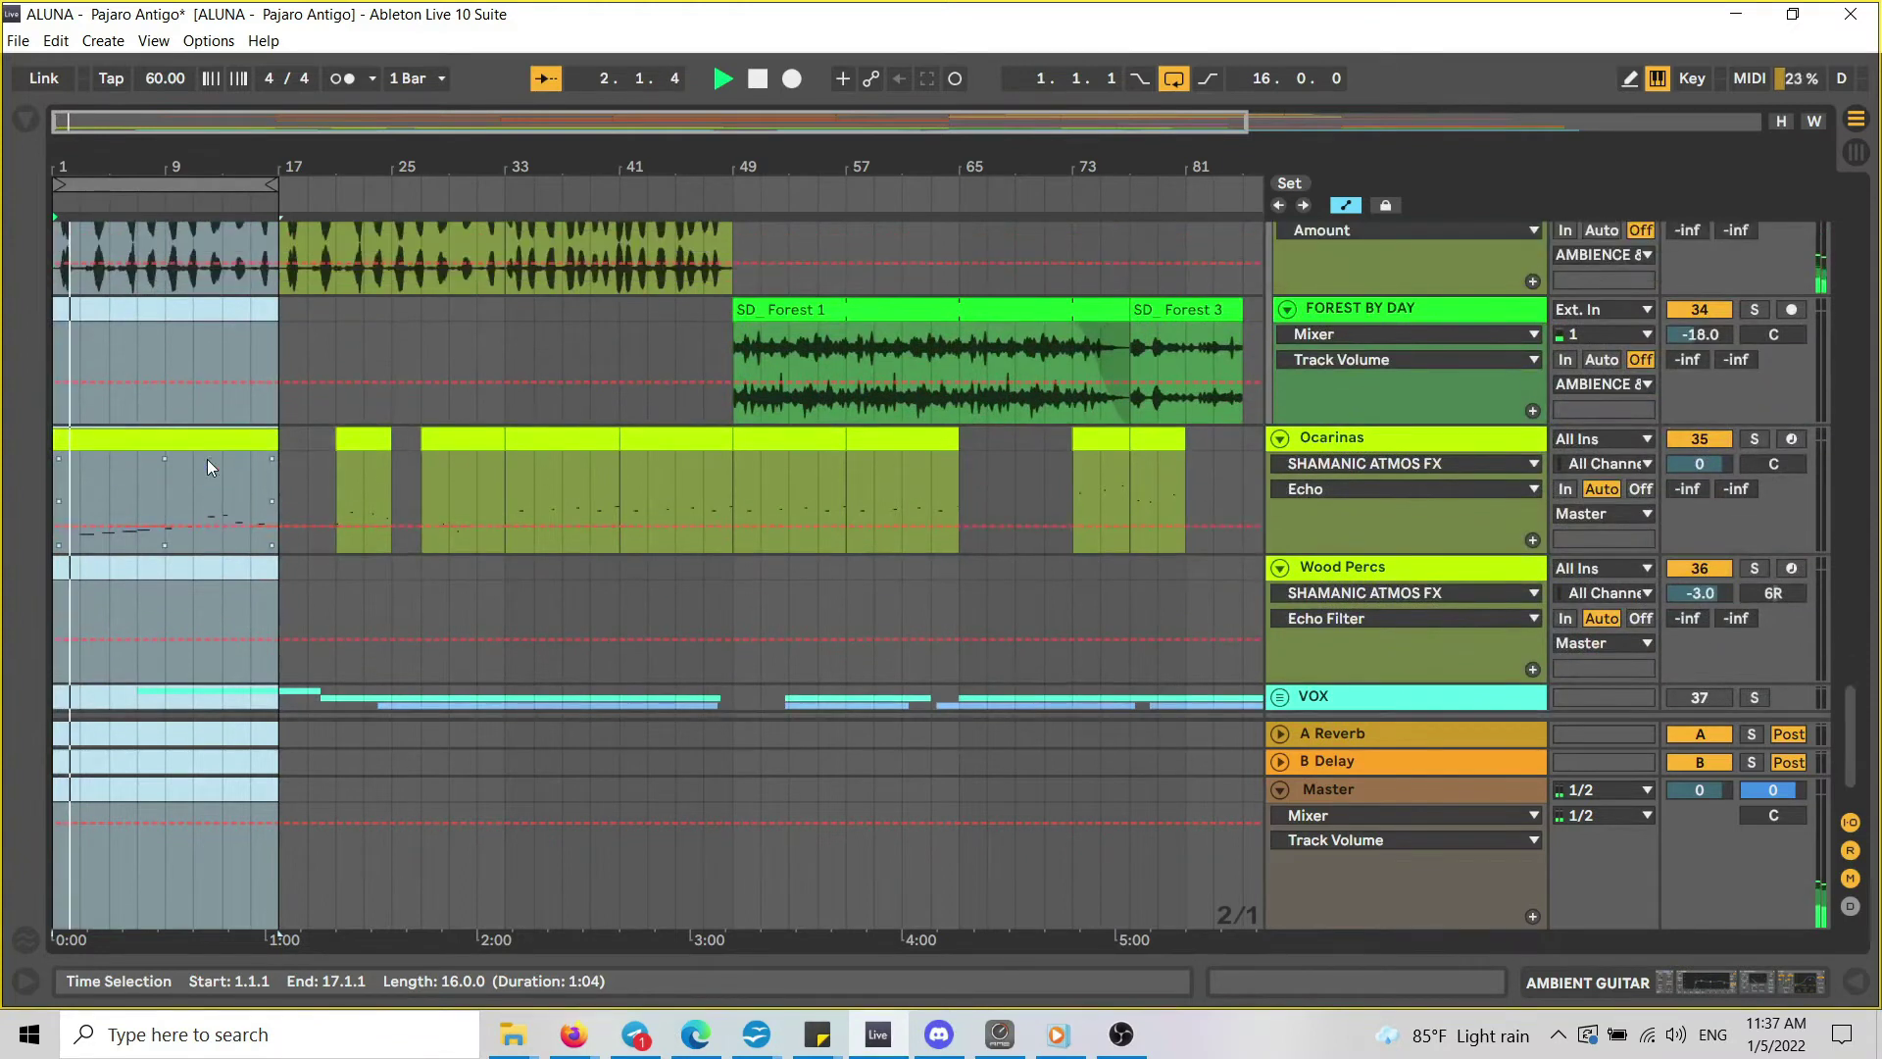
scroll(208, 459, up, 2)
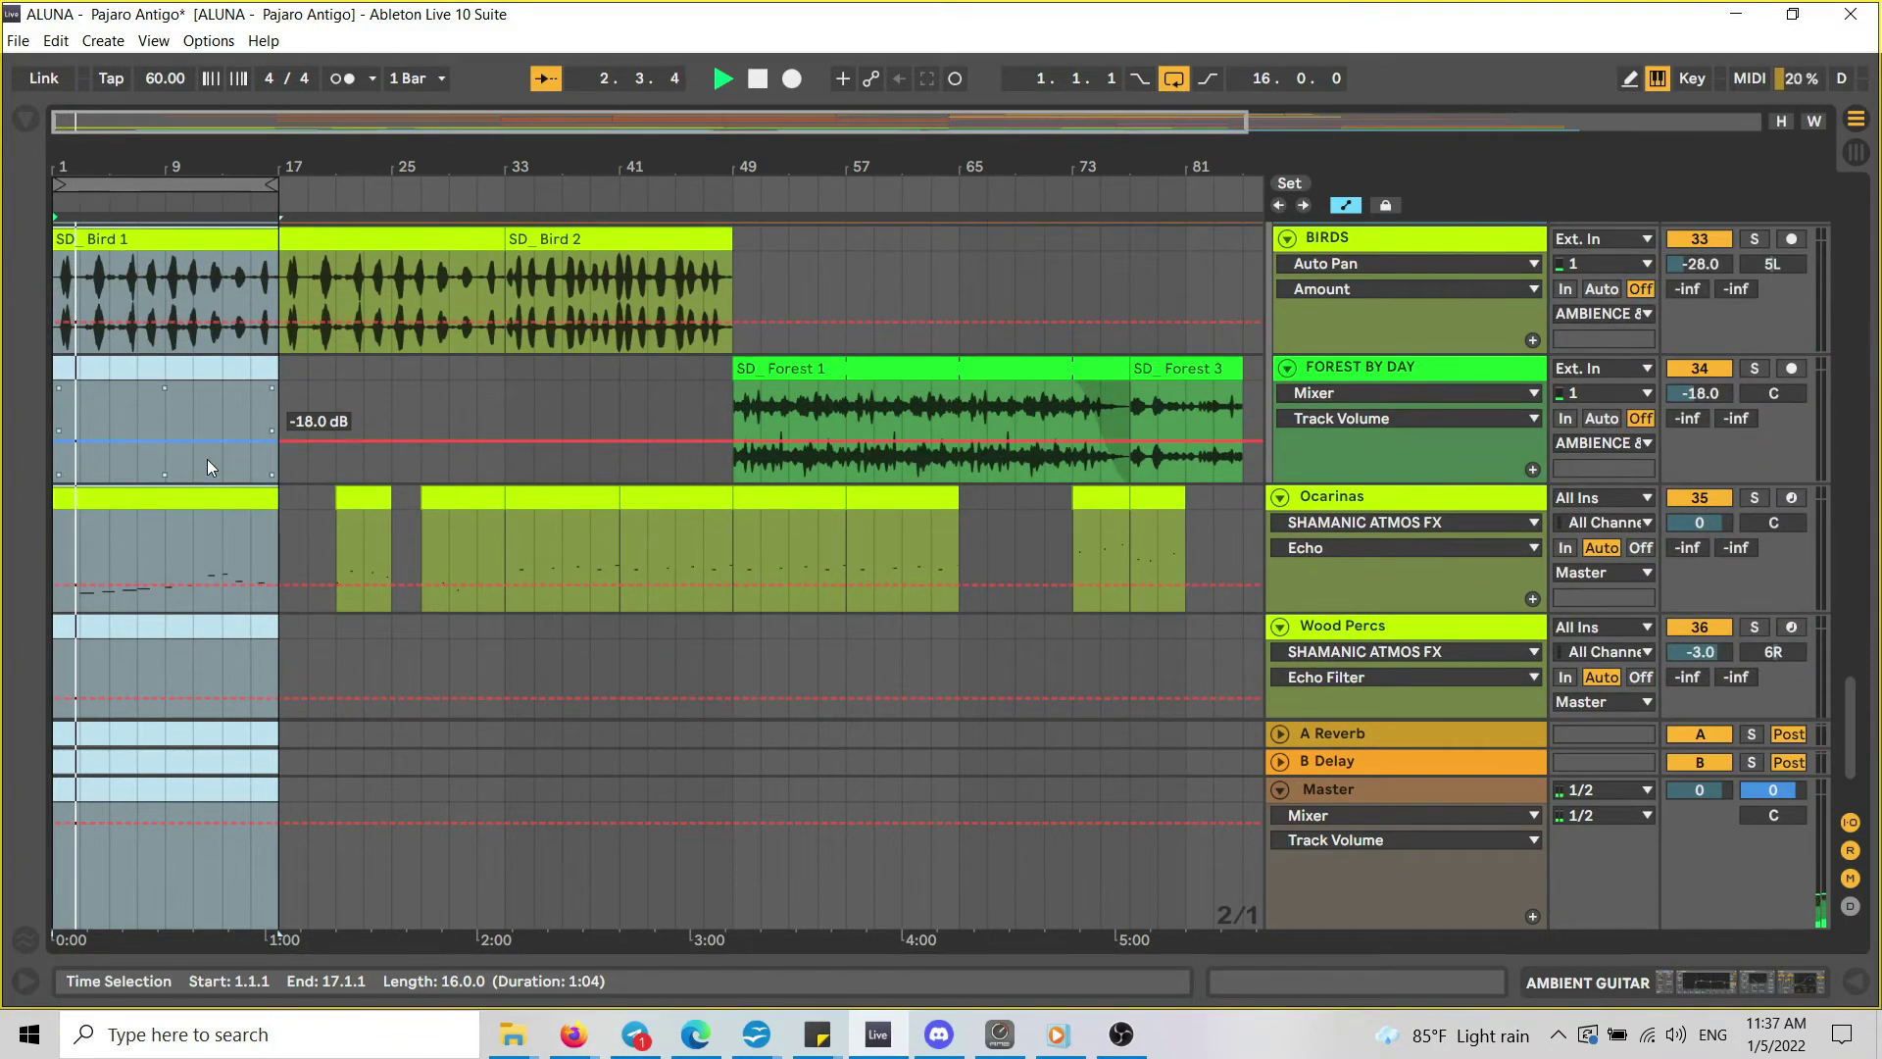
scroll(208, 459, up, 1)
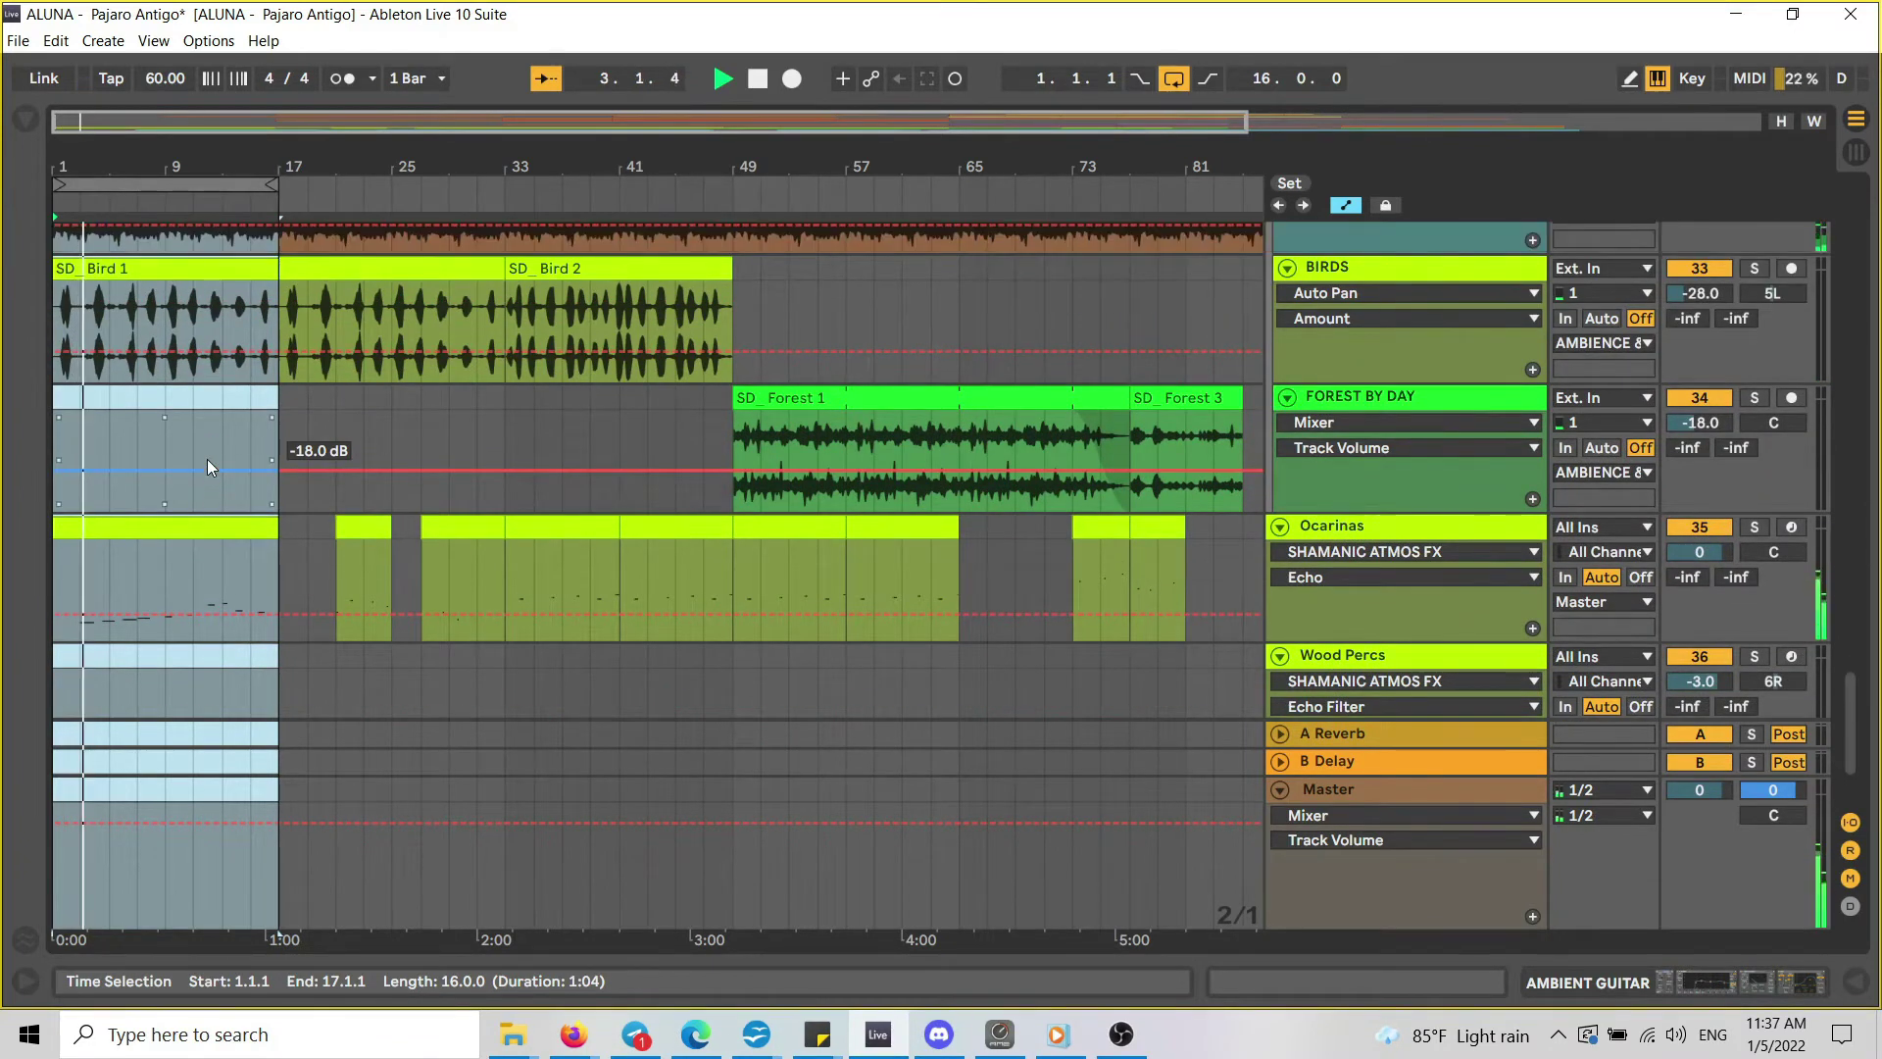
scroll(313, 457, up, 2)
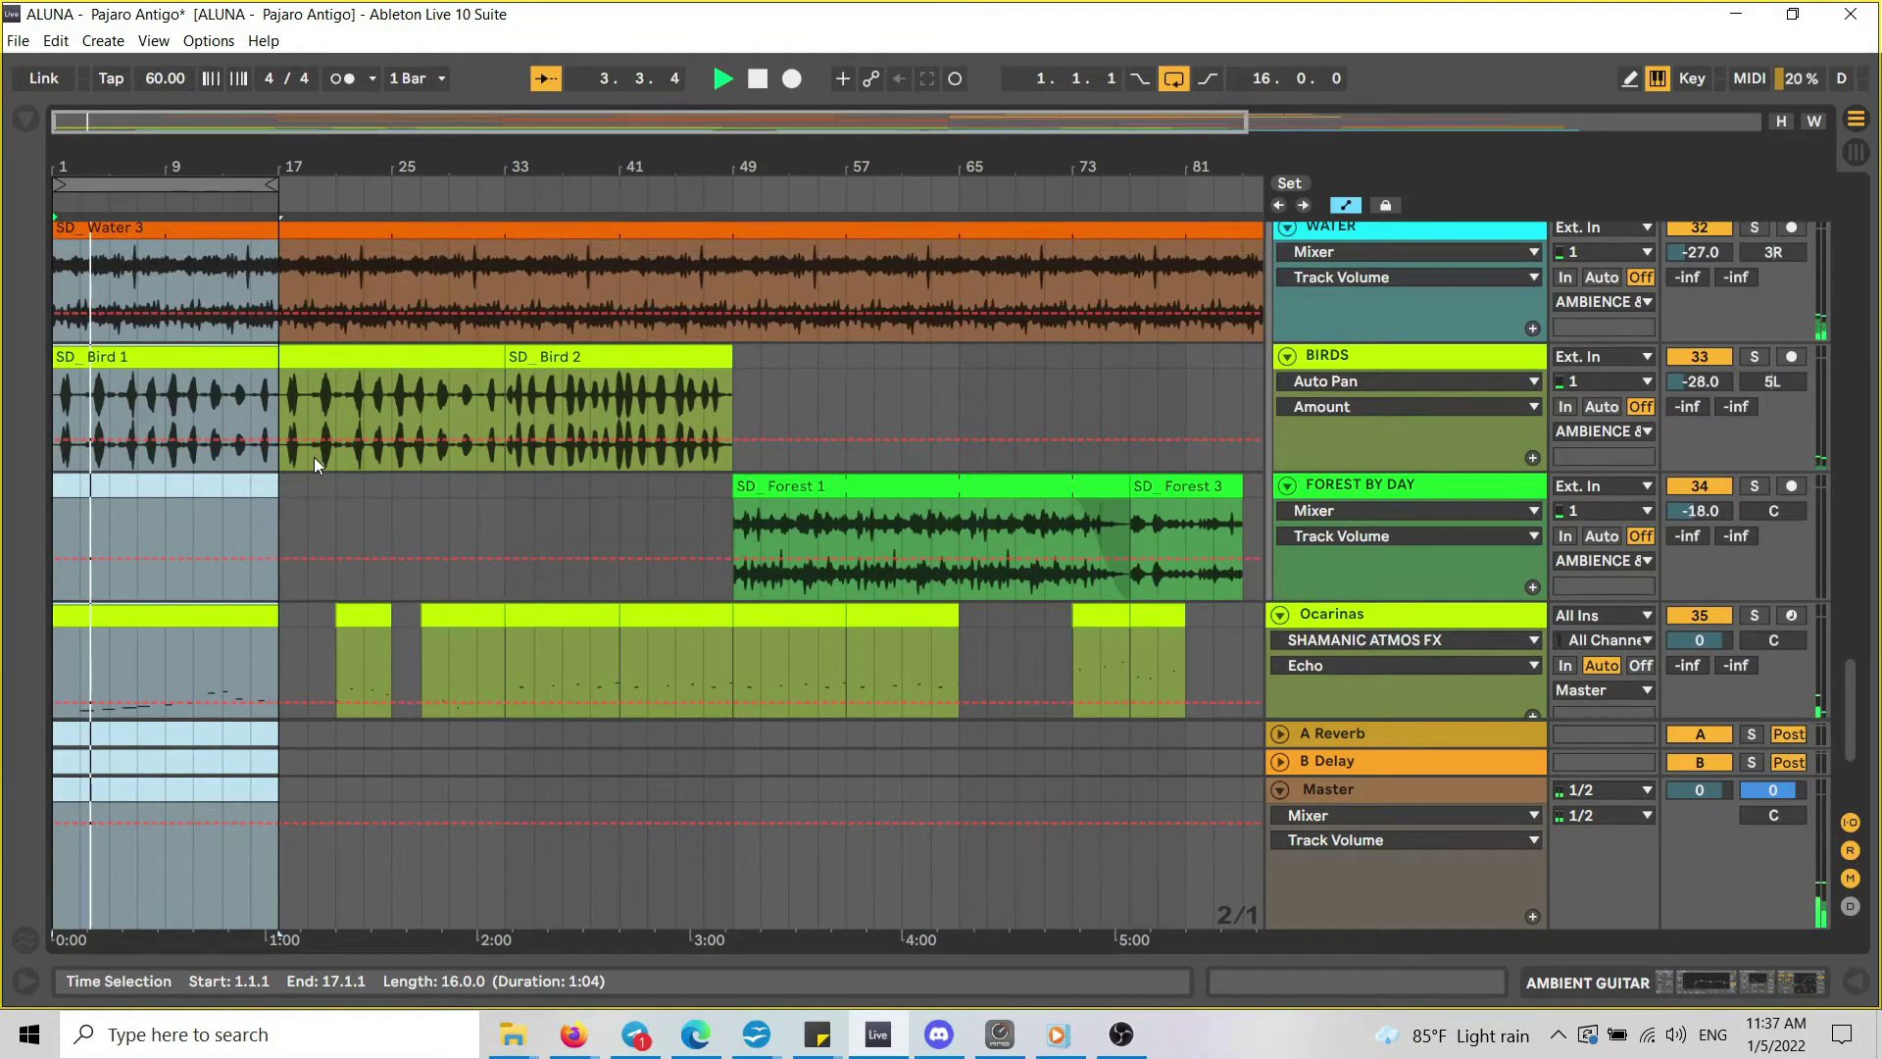
scroll(313, 457, up, 5)
scroll(314, 457, up, 5)
scroll(314, 457, up, 5)
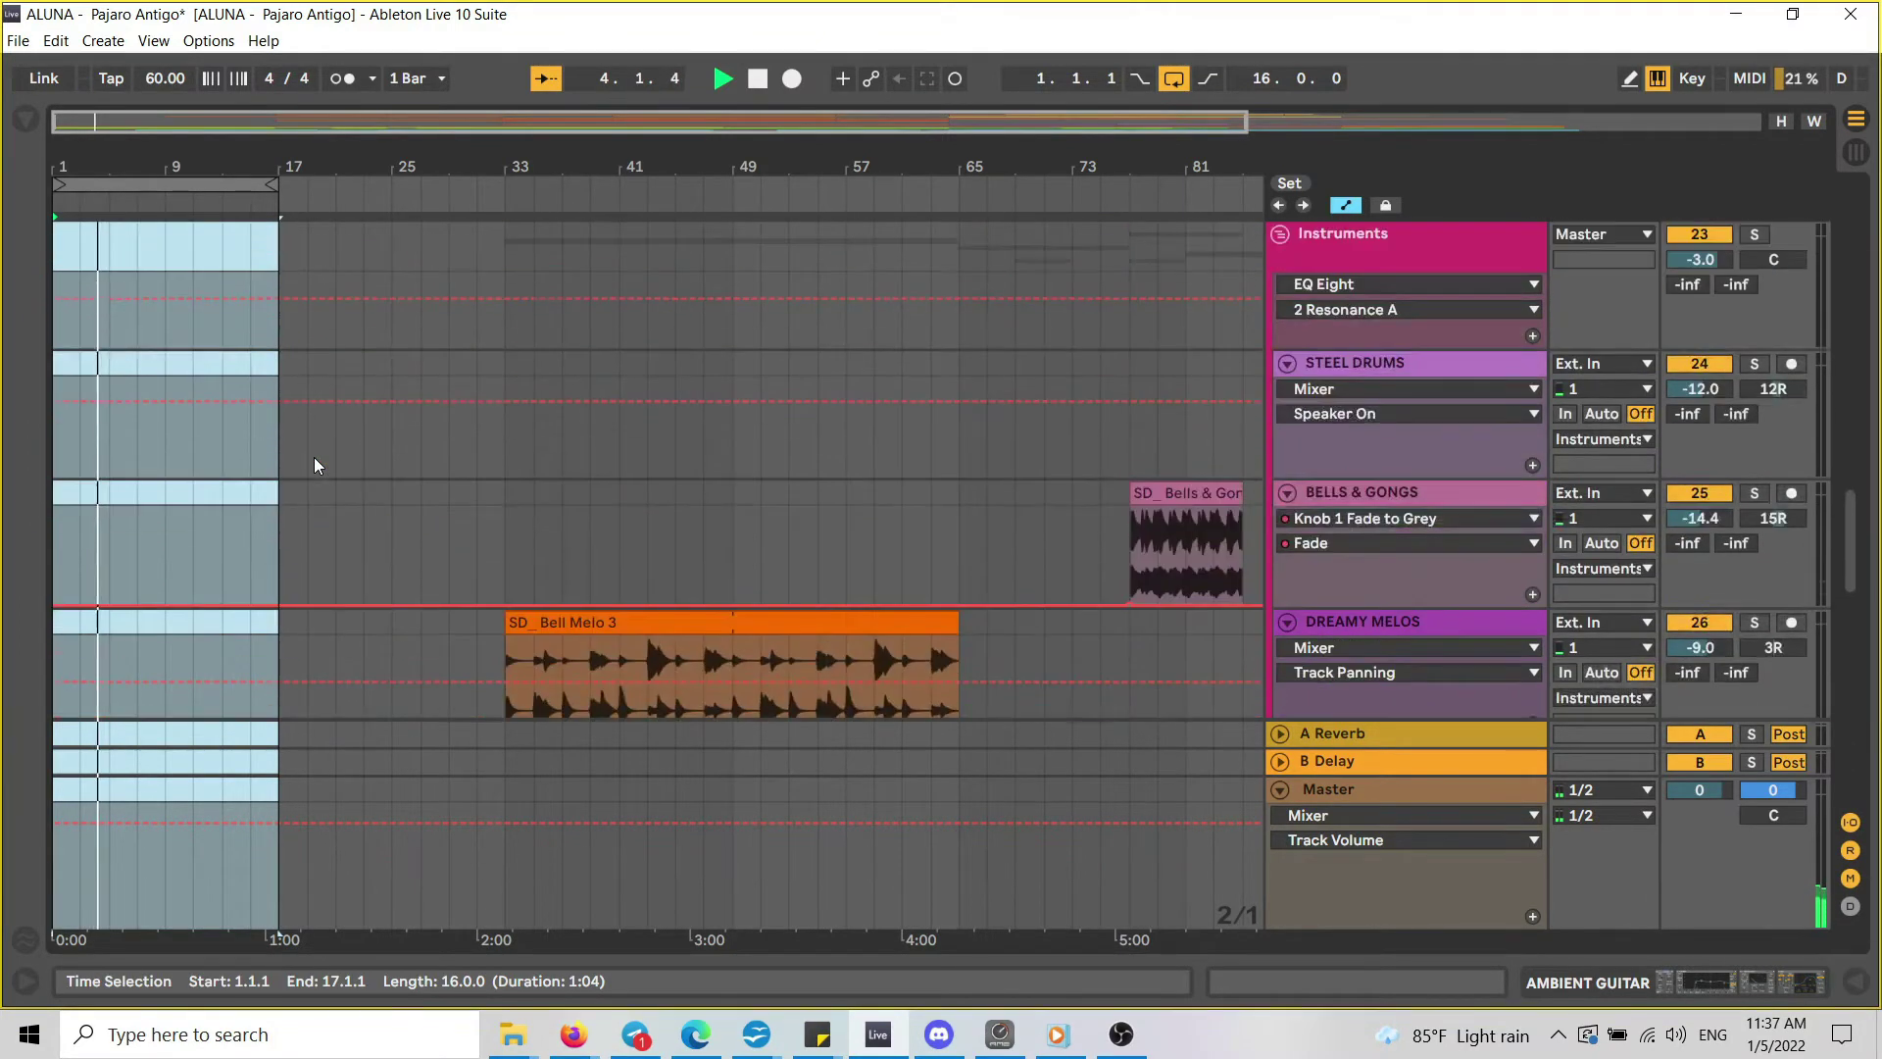
Open the first Ocarinas MIDI clip, spanning bars 1 to 17, in the note editor.
drag(1860, 556, 1861, 348)
drag(189, 173, 541, 168)
drag(1861, 363, 1874, 760)
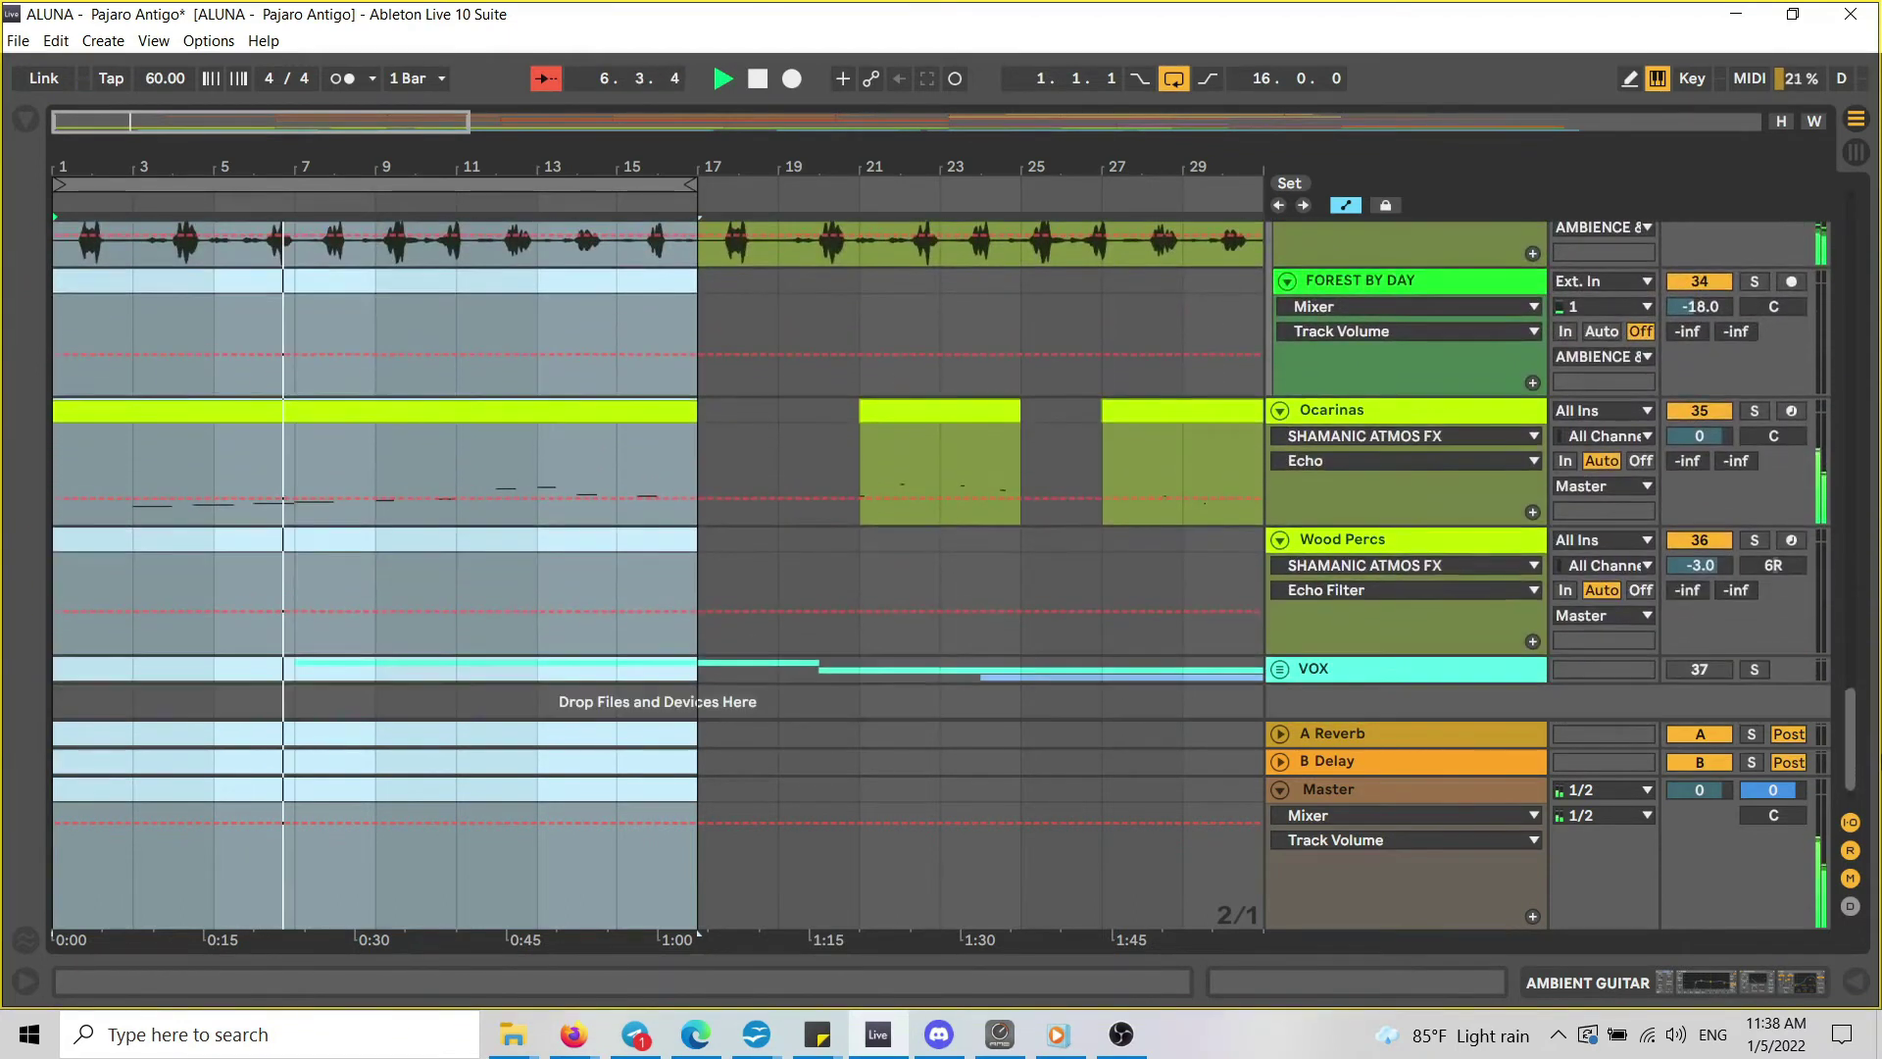
click(642, 443)
double_click(642, 442)
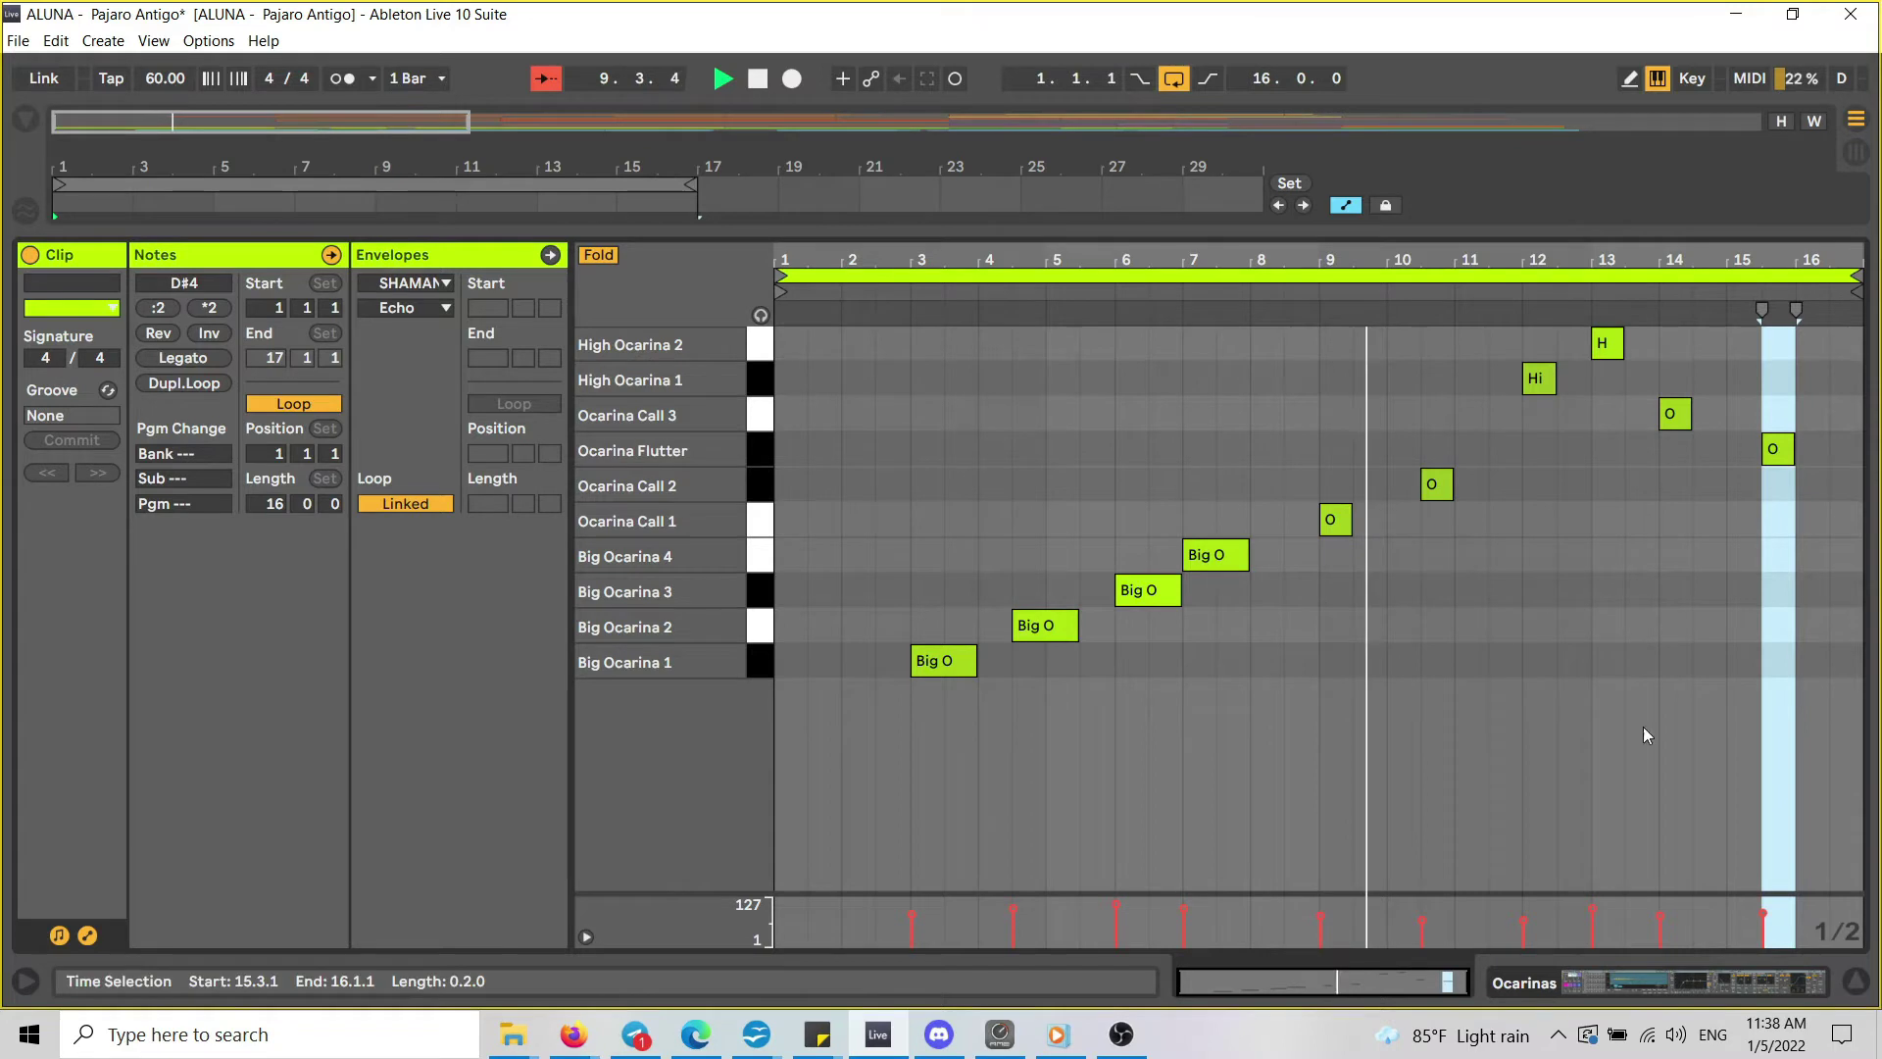
Close the note editor and turn off arrangement looping.
click(1858, 984)
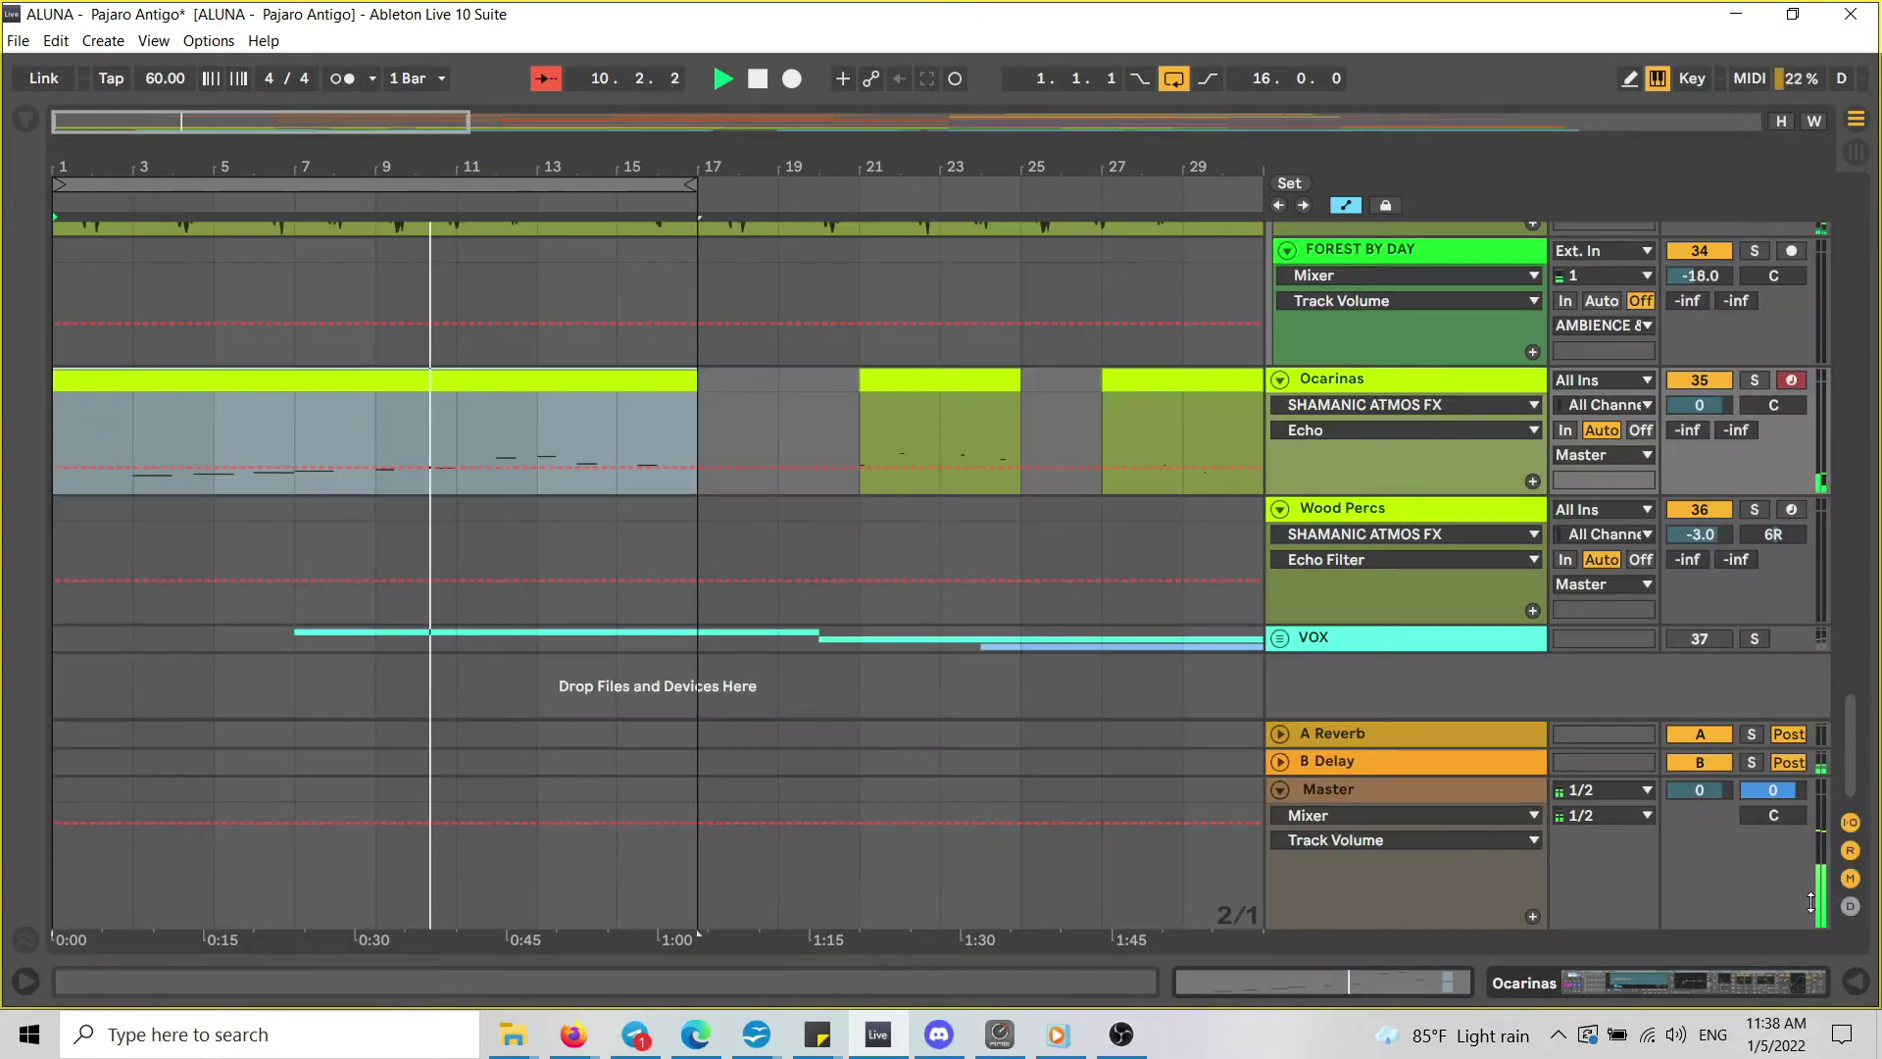
click(1173, 86)
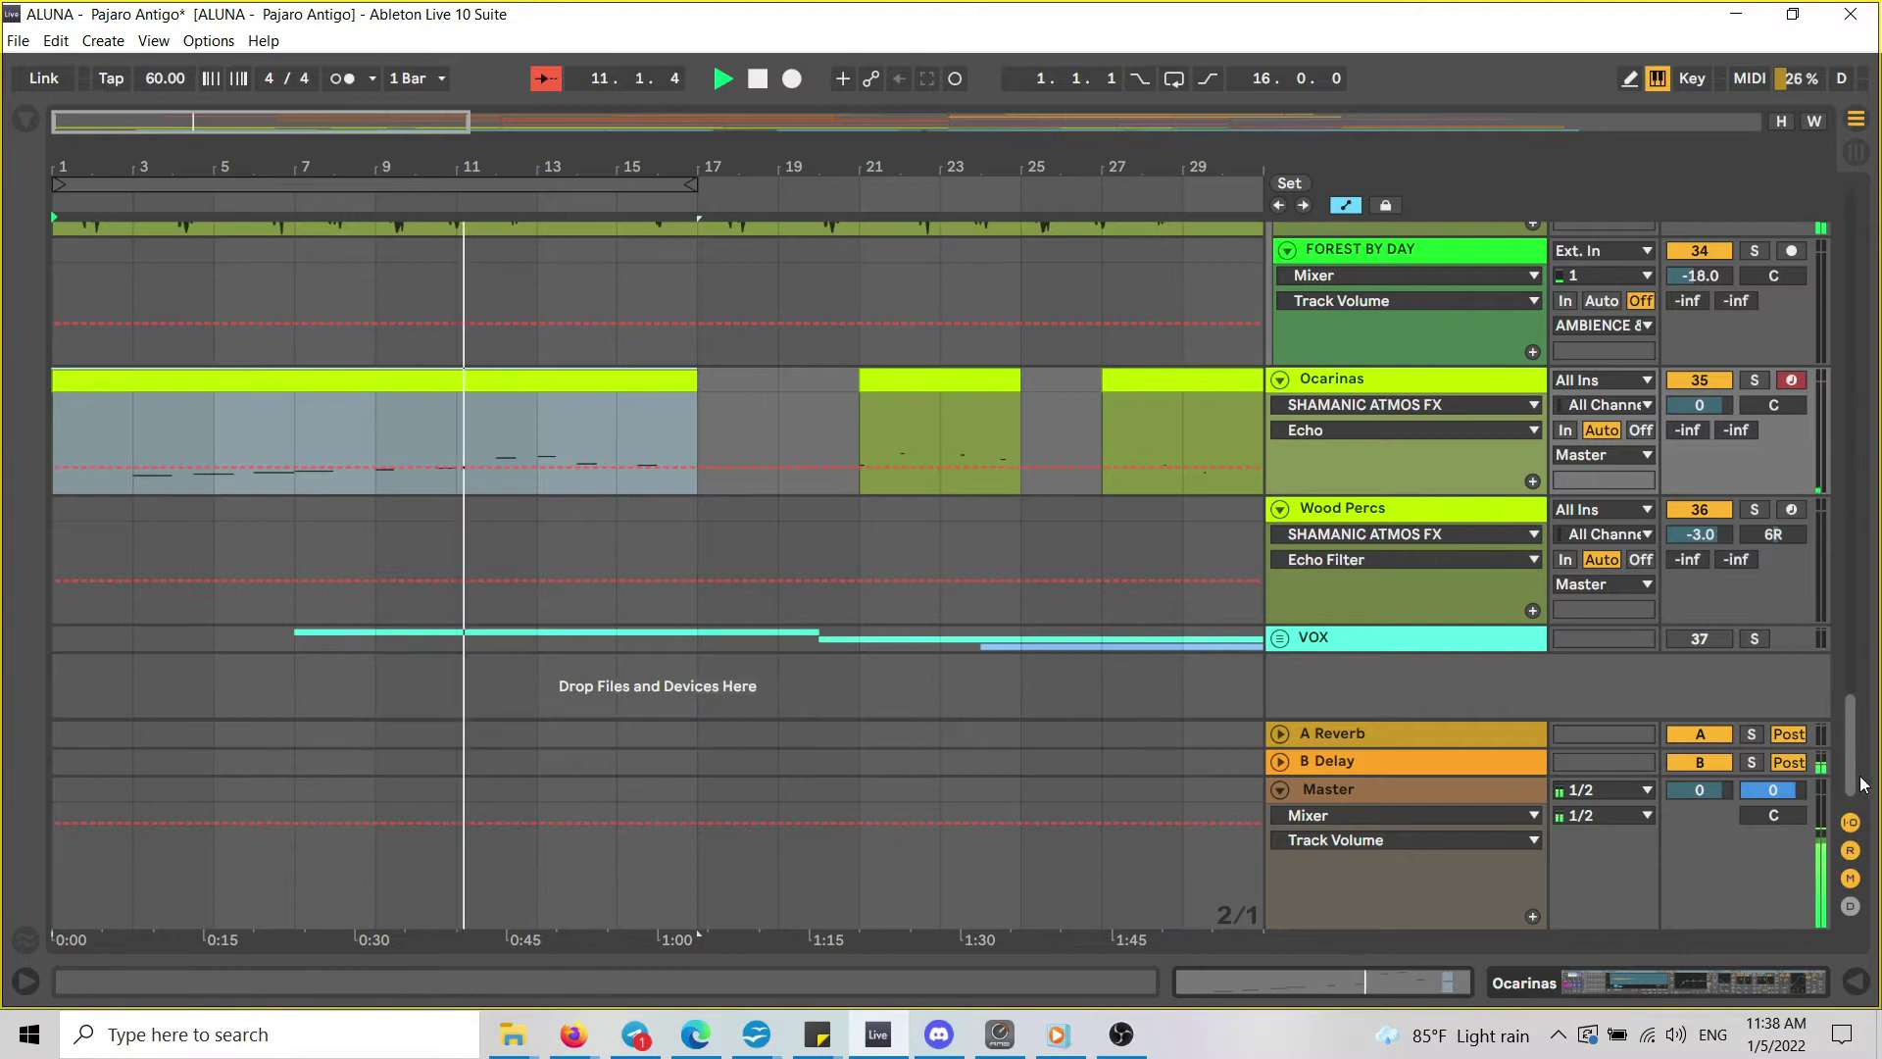
Move the 16-bar loop range to bar 17, where the Atmo Pad 9 clip starts.
drag(1864, 784, 1870, 492)
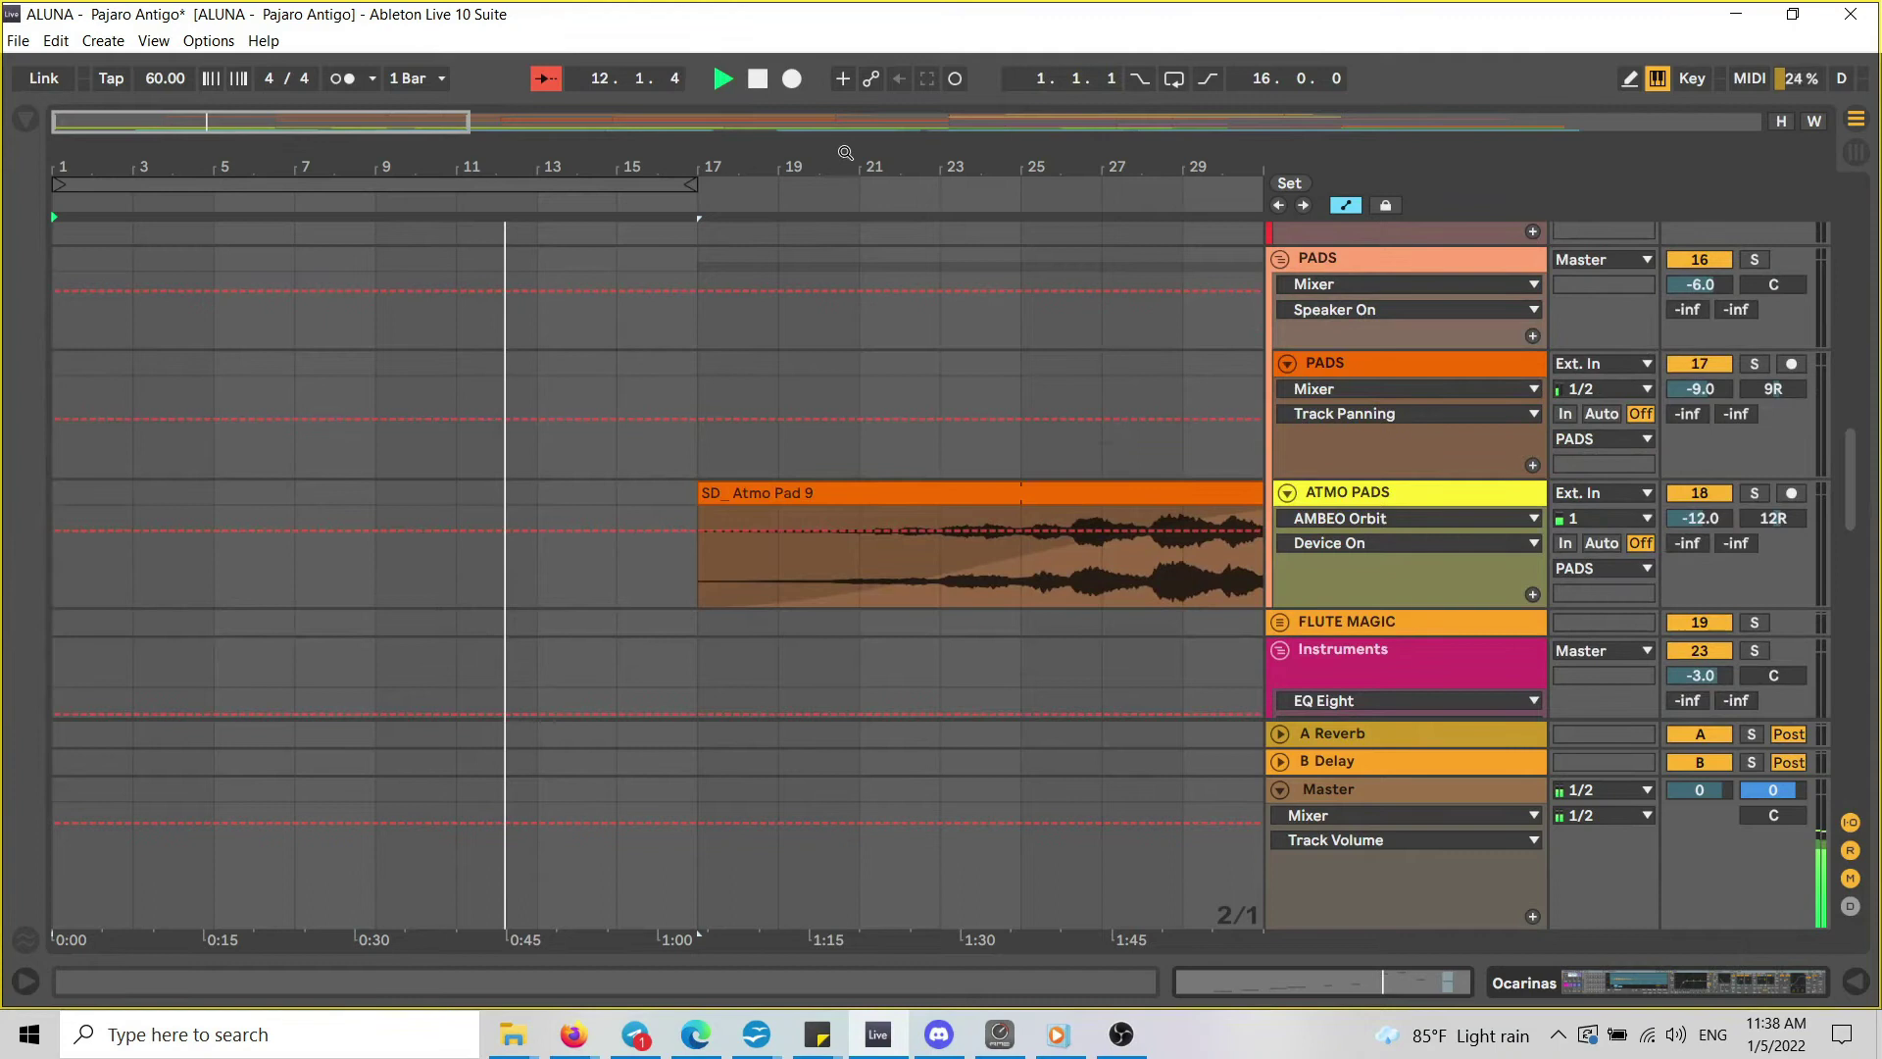
drag(855, 159, 352, 166)
drag(235, 189, 508, 188)
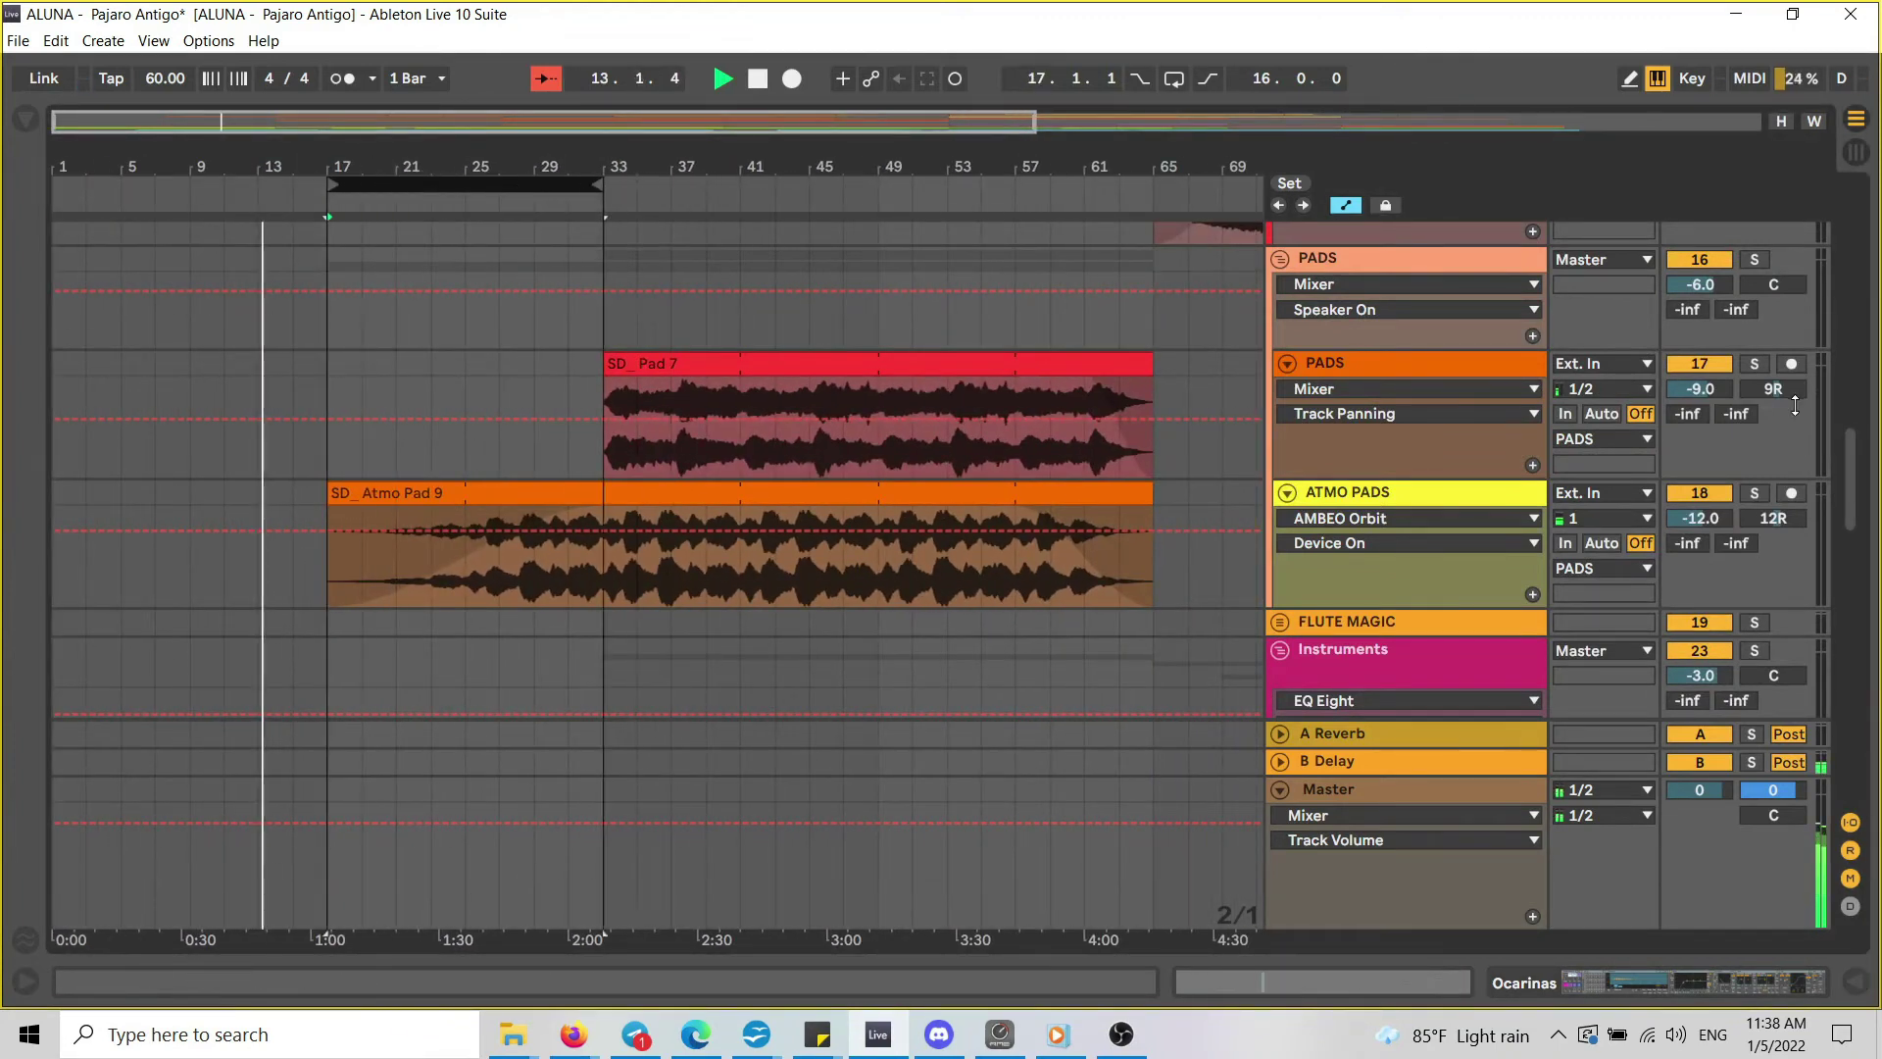
Review the drone and percussion tracks and move the 16-bar loop range to bar 25, where Tribal Percs 2.3 begins.
drag(1847, 475, 1867, 410)
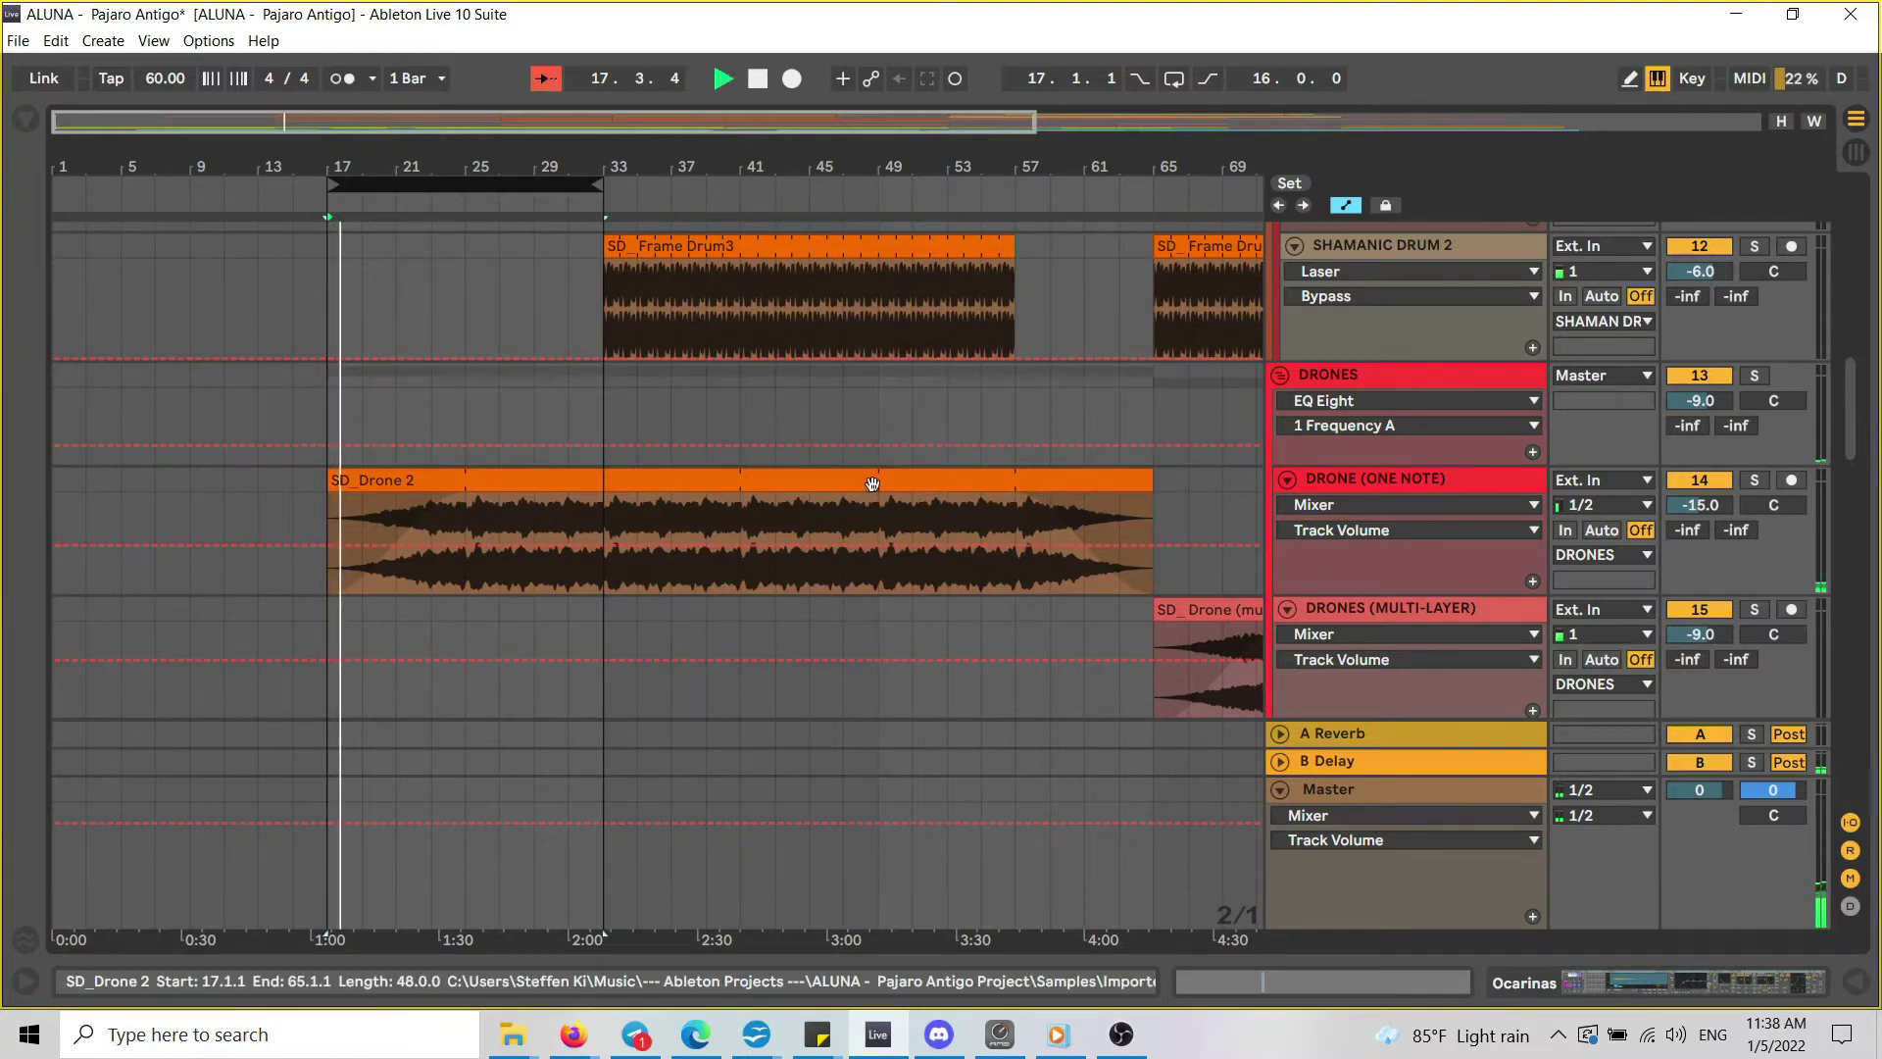
drag(1860, 408, 1858, 305)
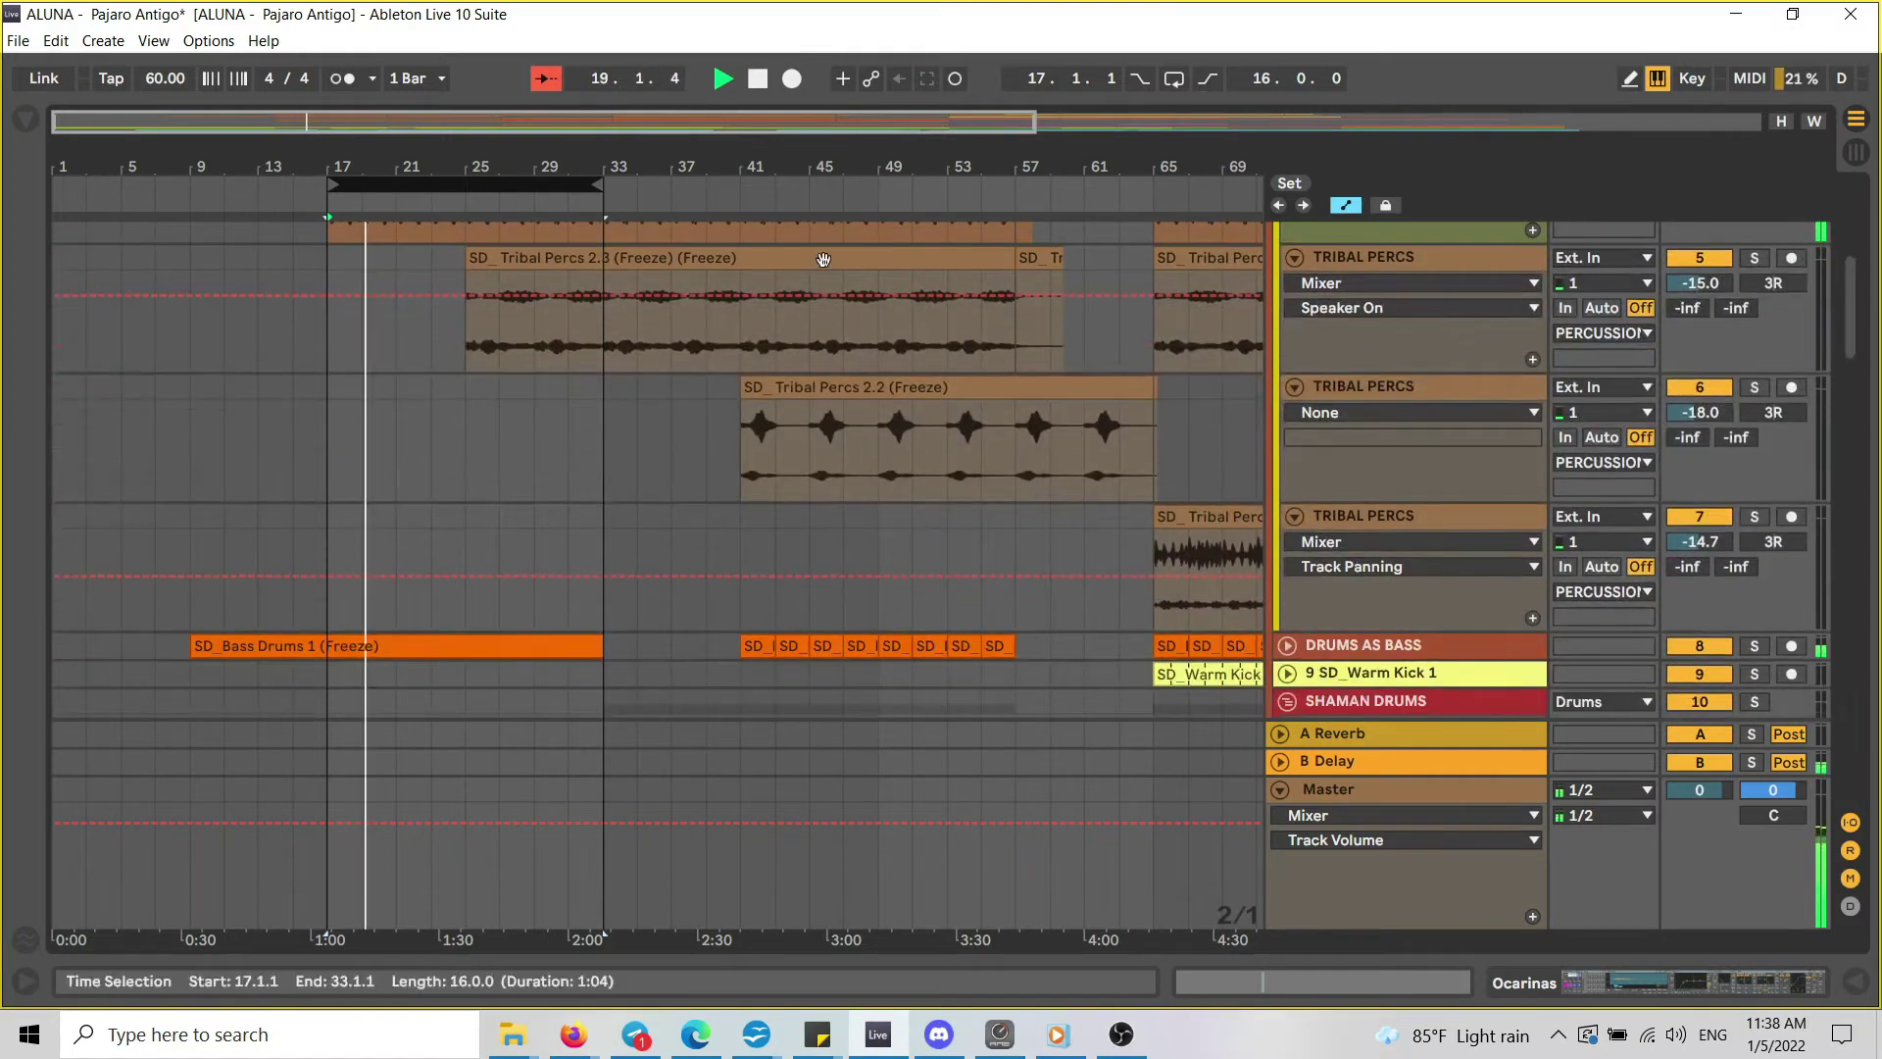
drag(548, 177, 685, 176)
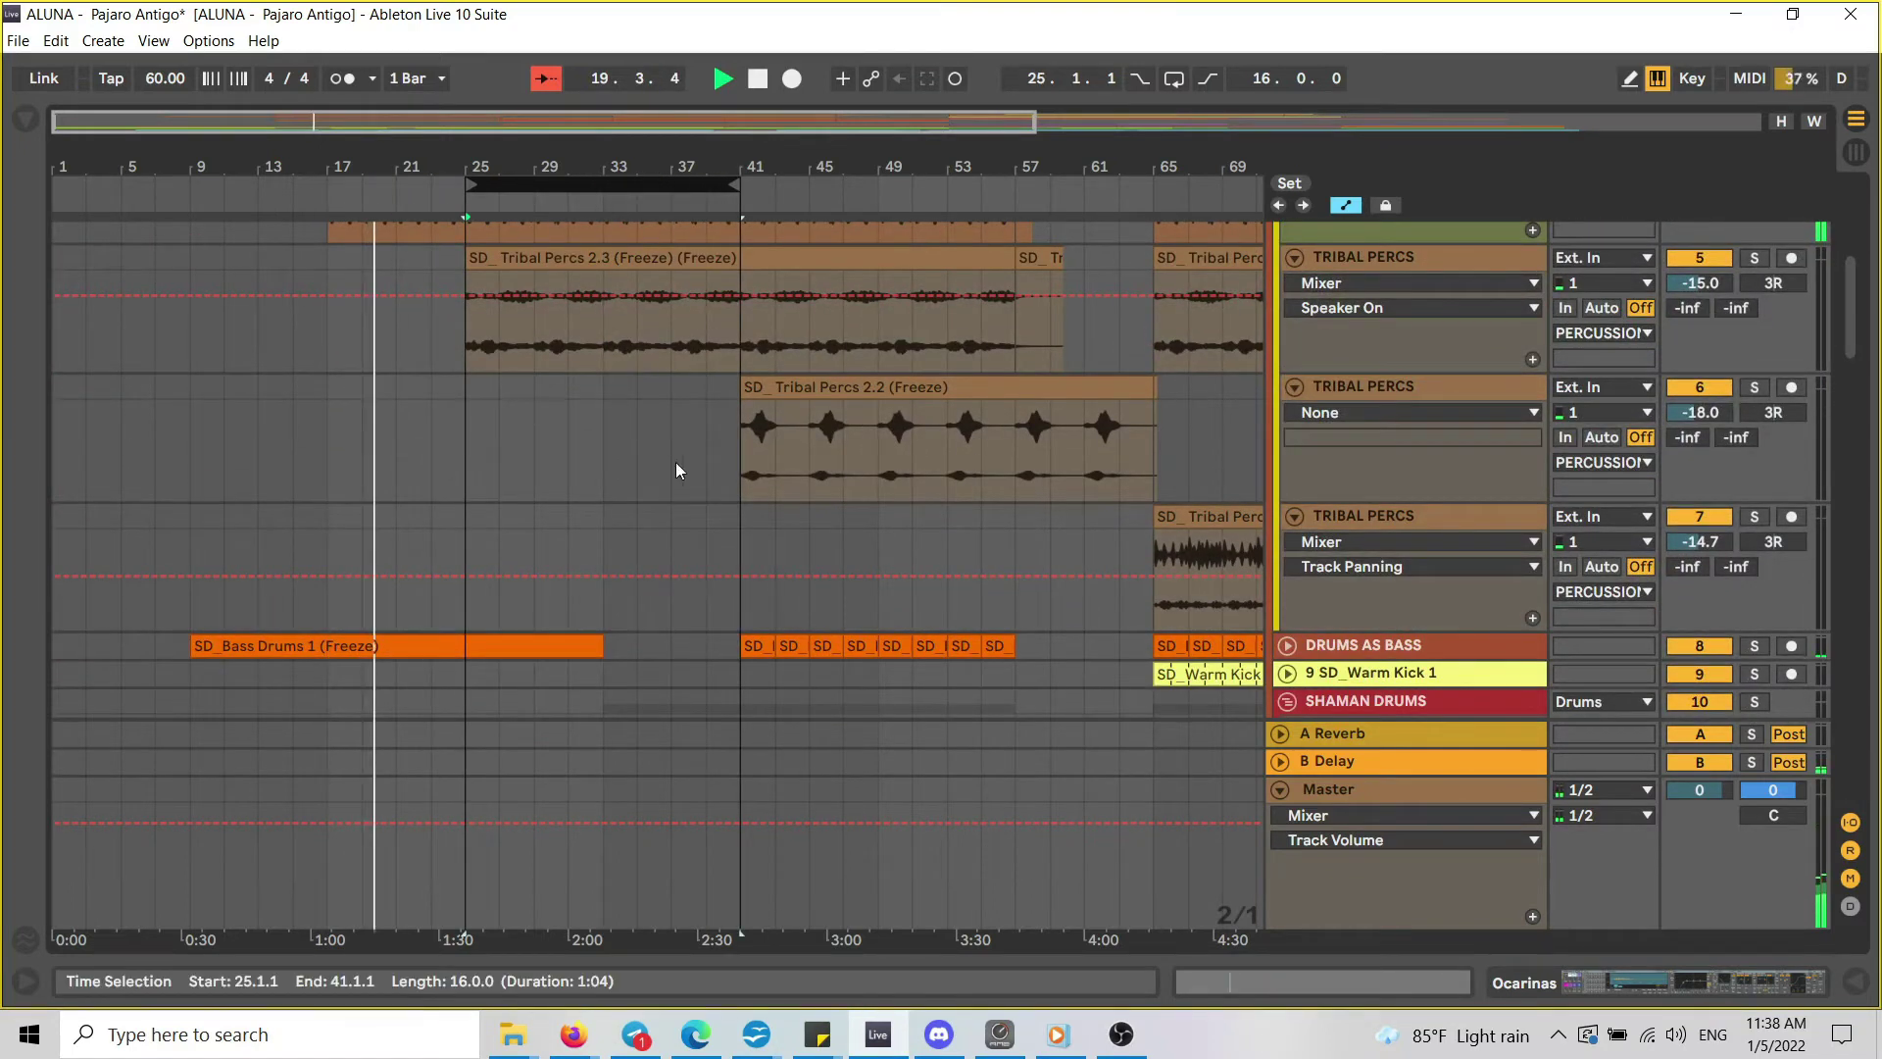
Step the bar 25 to 41 time selection upward from the Ocarinas track to the Instruments group, examining each track's clips.
scroll(674, 469, down, 5)
drag(1850, 370, 1851, 458)
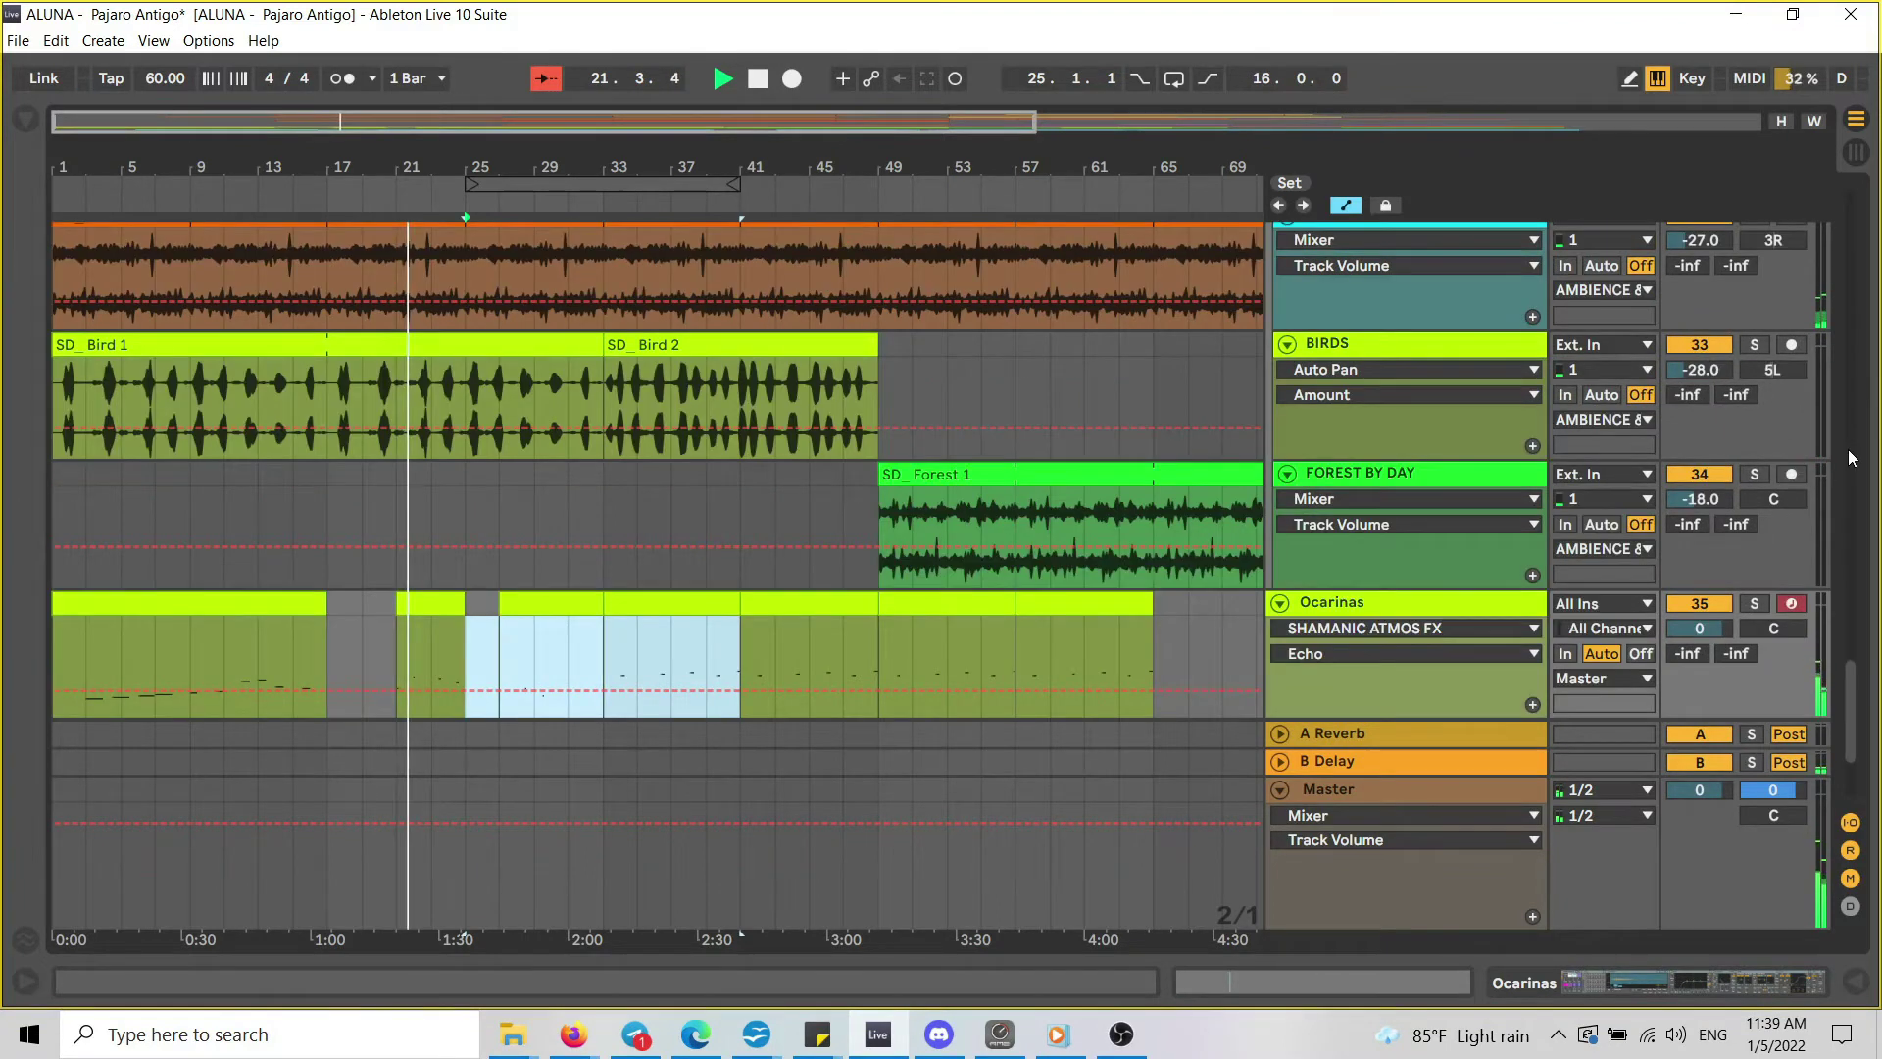
key(Down)
key(Up)
key(Up)
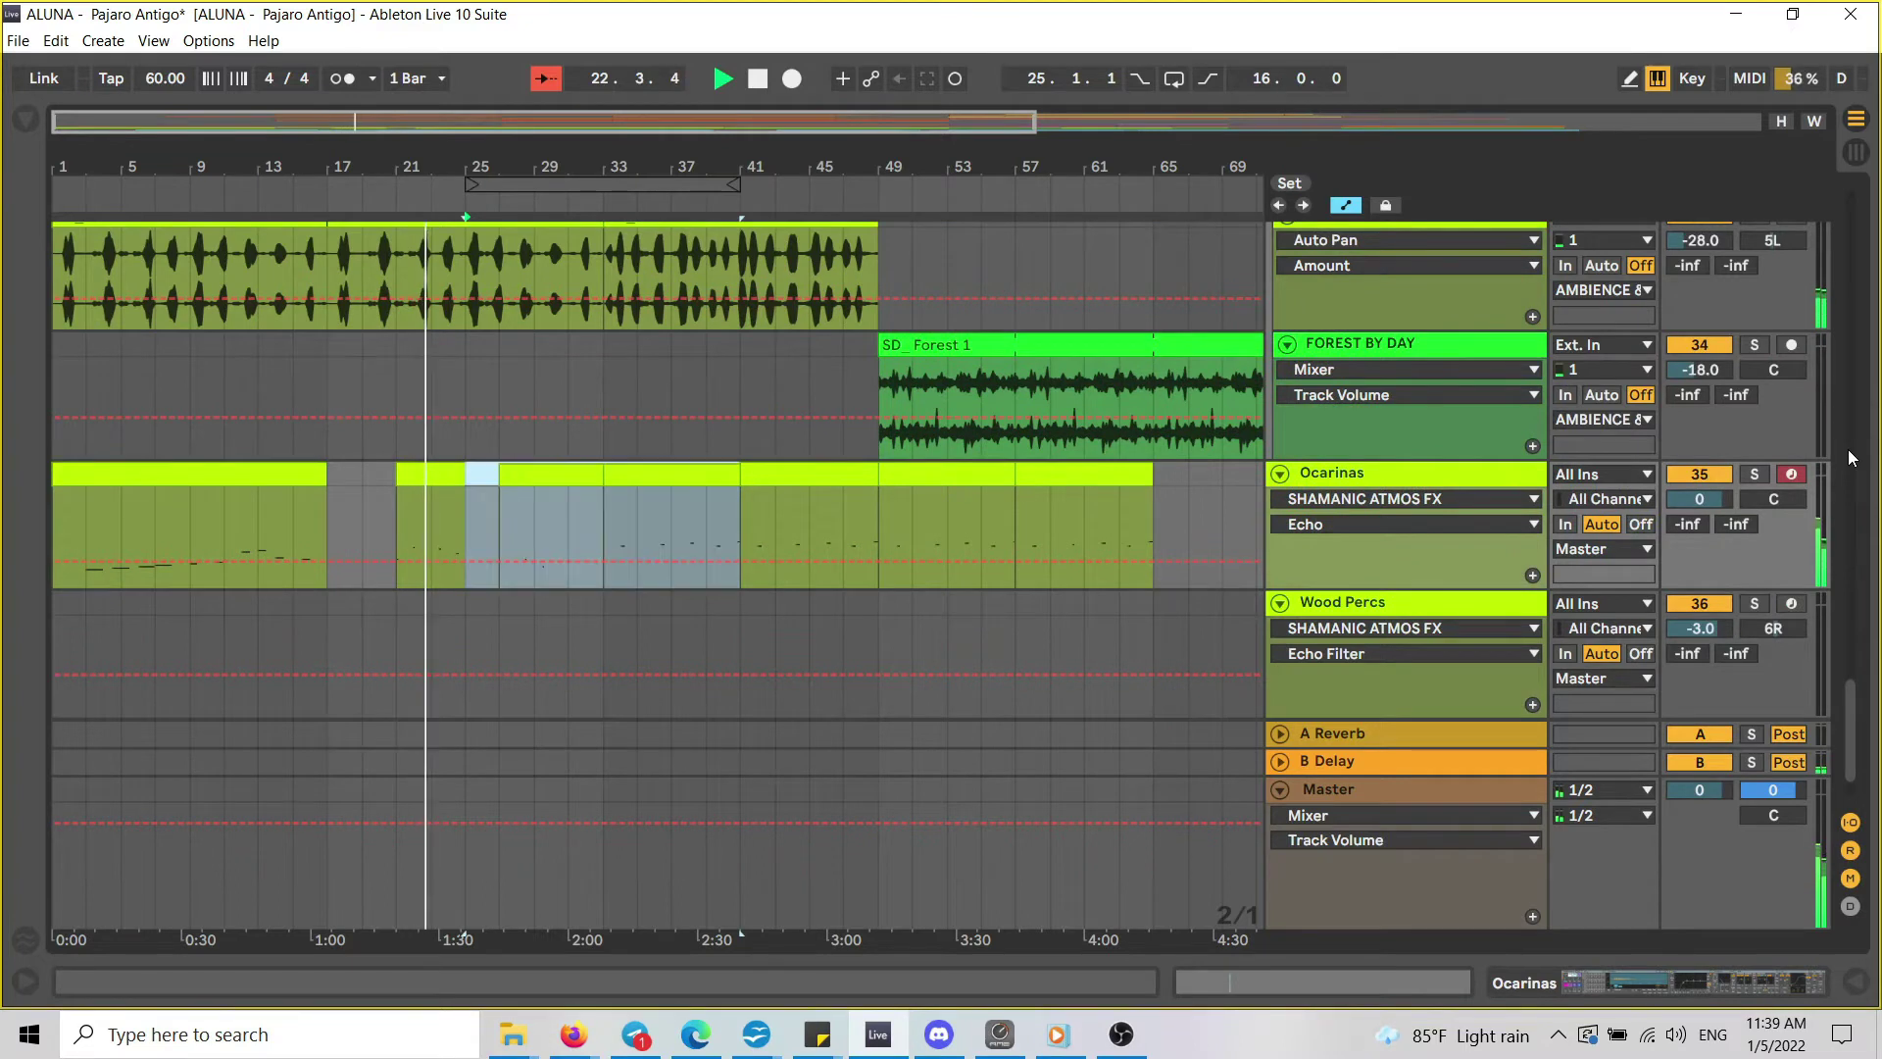
key(Up)
key(Up)
key(Up)
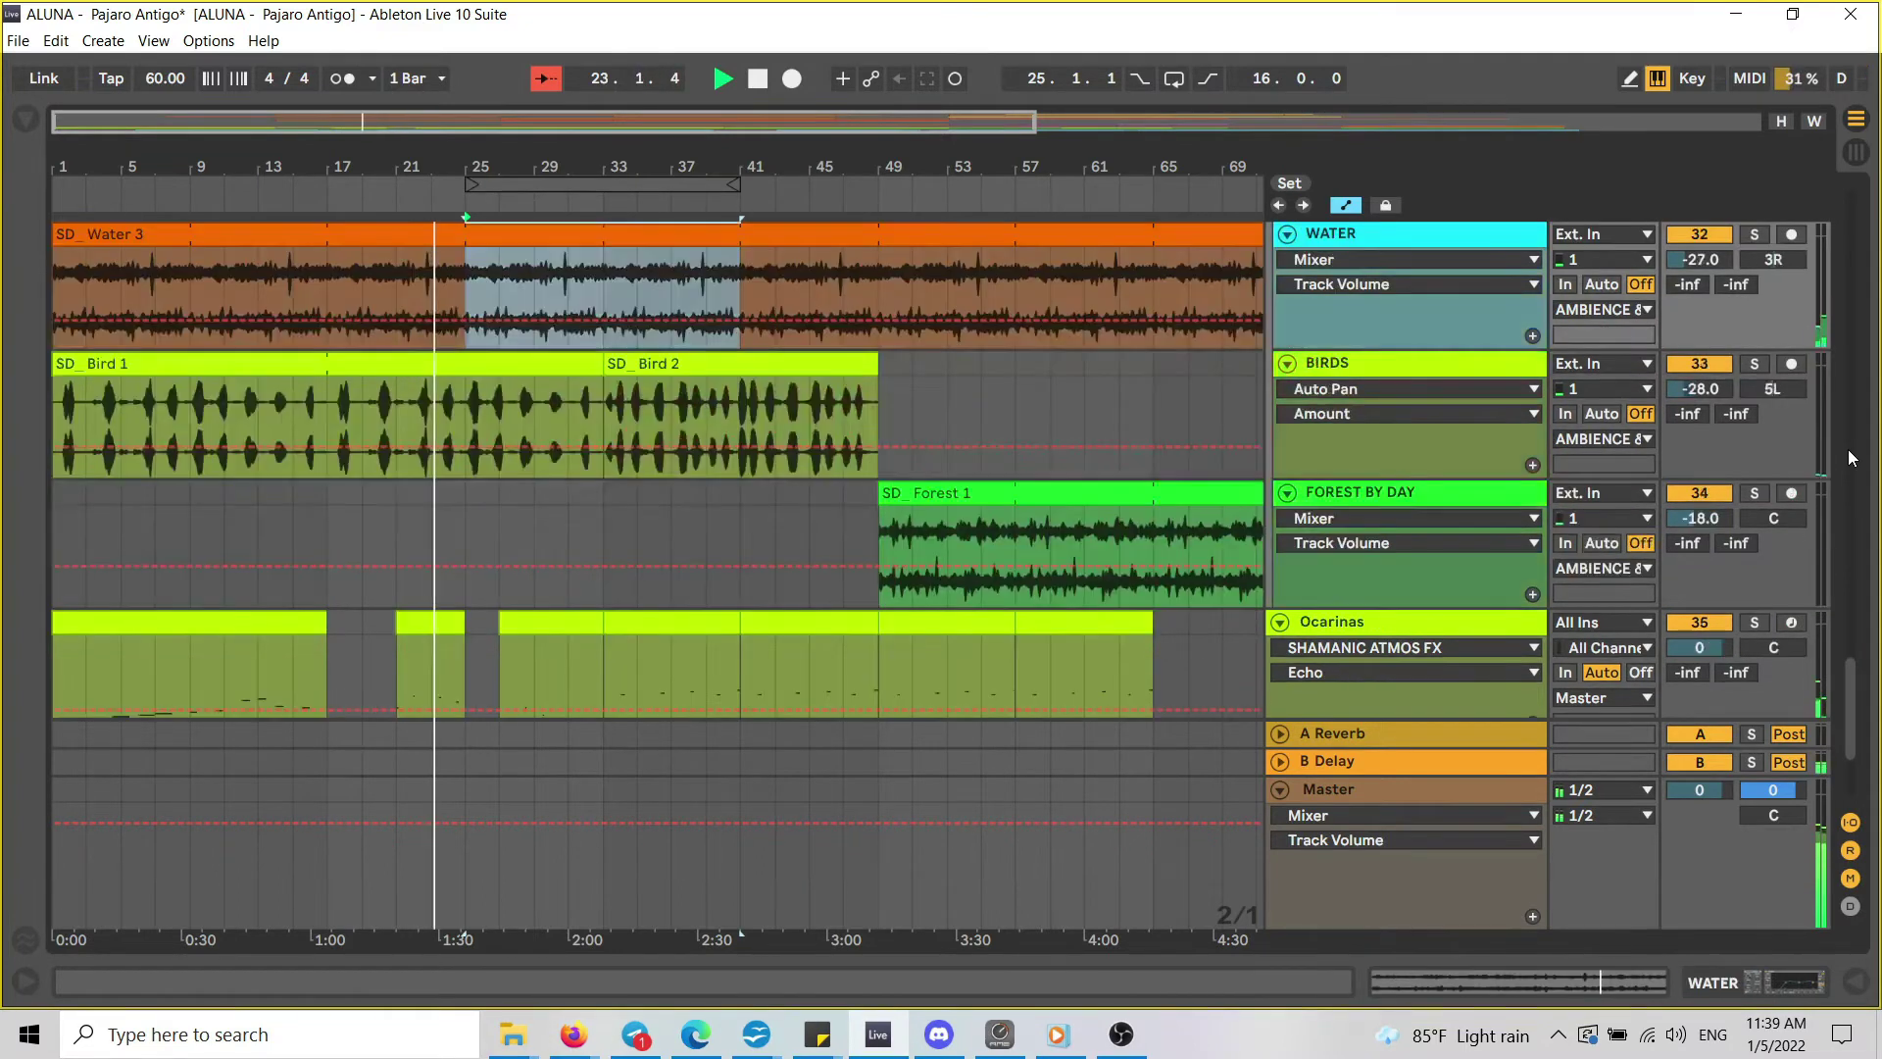
key(Up)
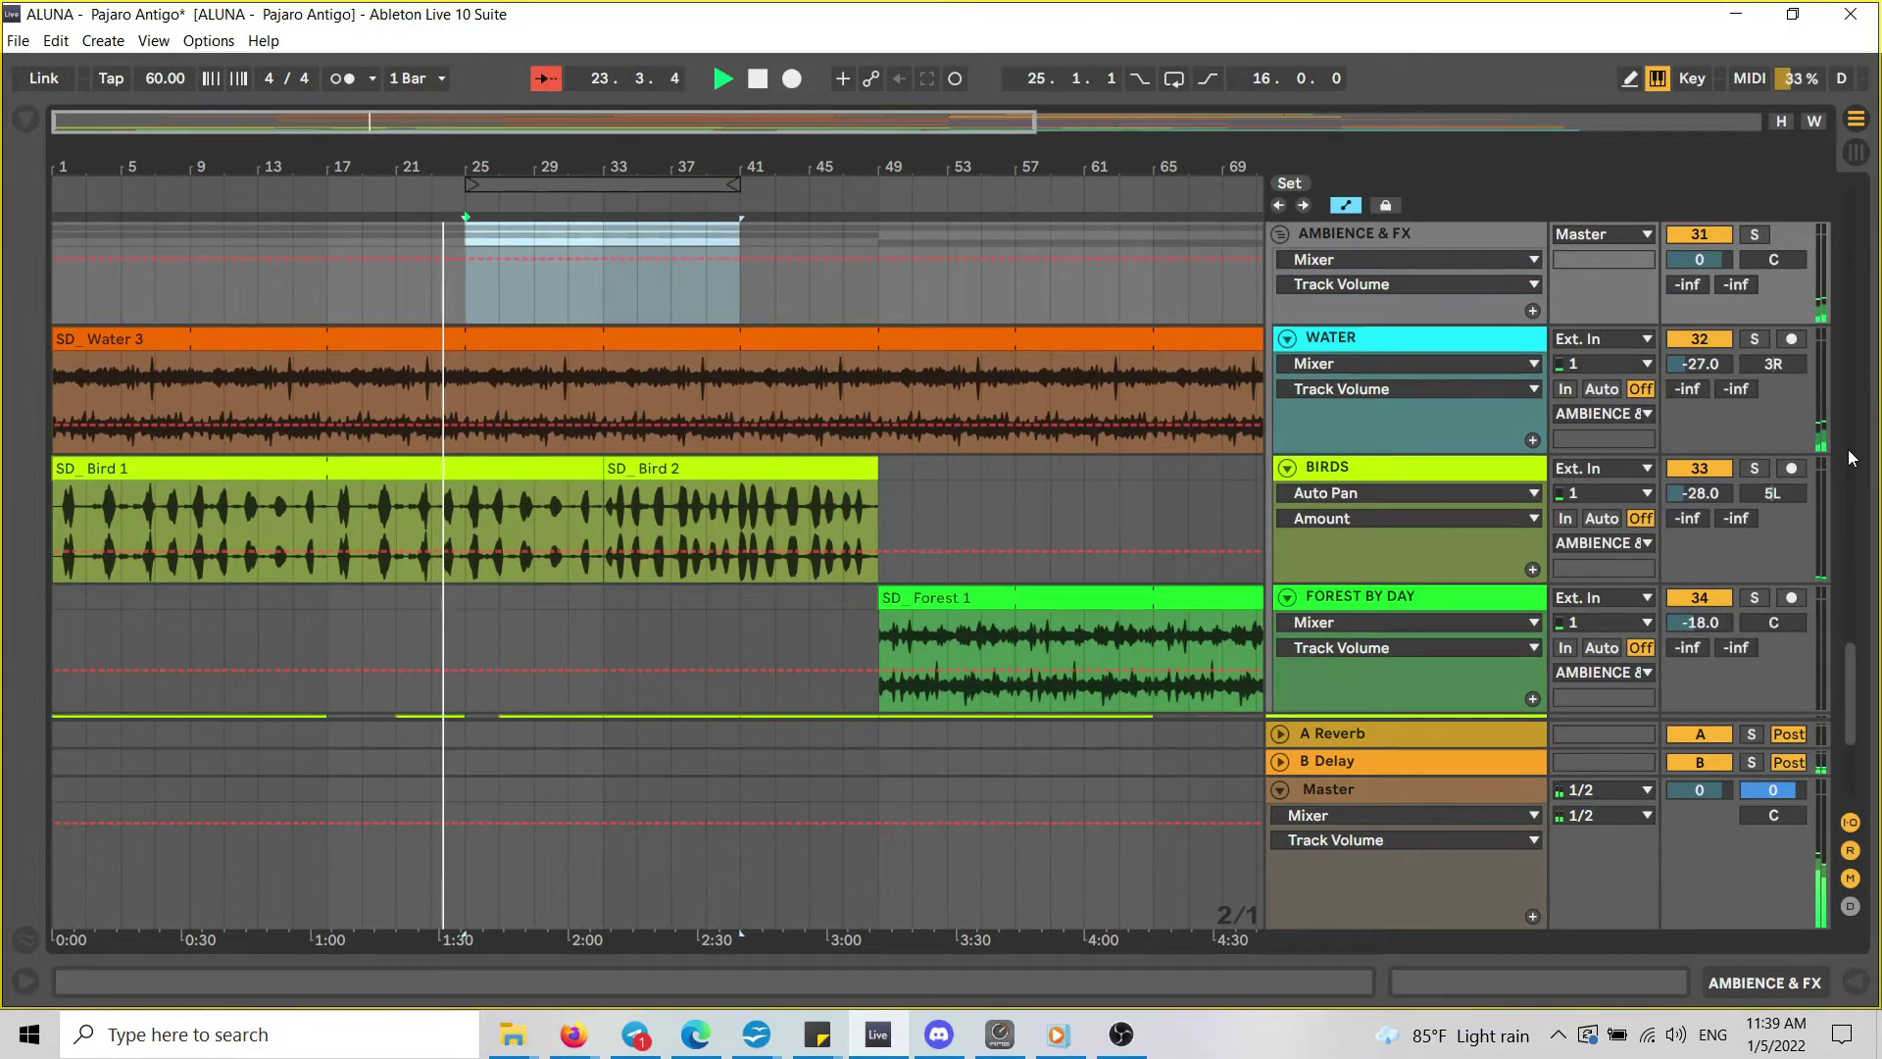
key(Up)
key(Up)
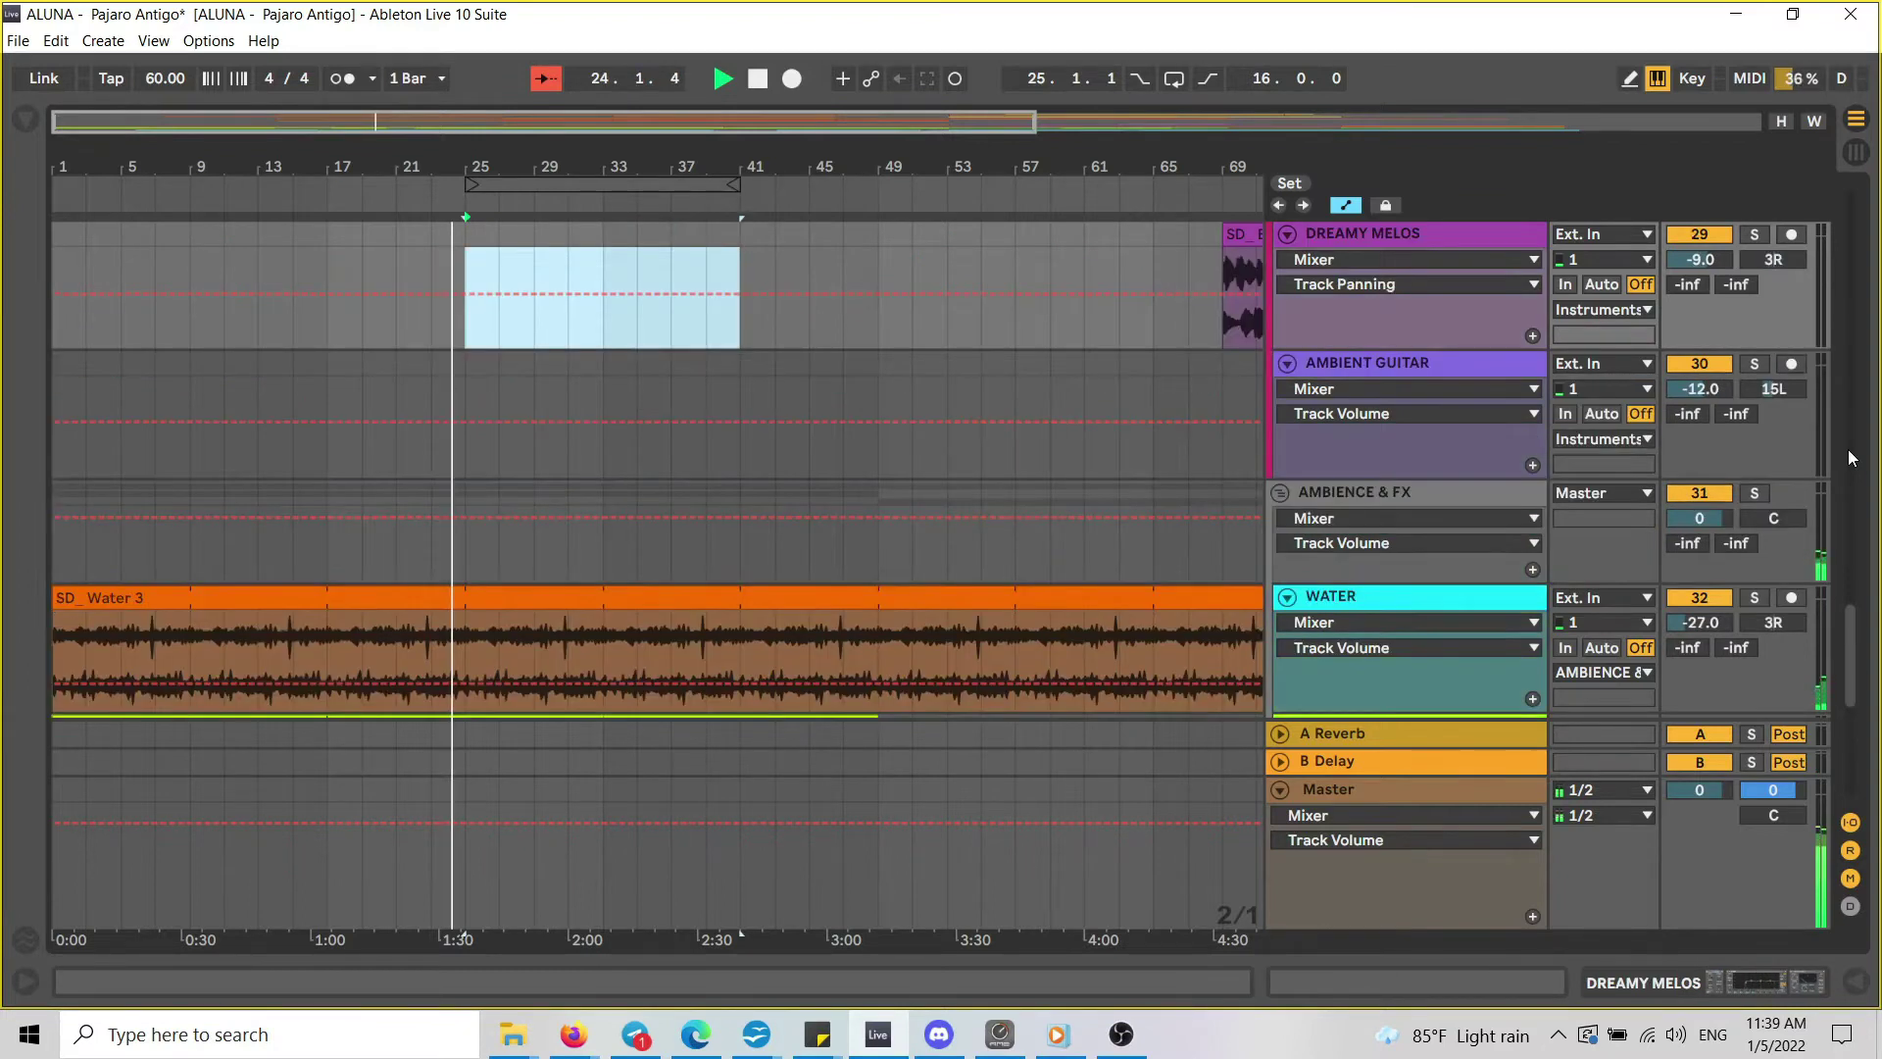
key(Up)
key(Up)
key(Up)
key(Up)
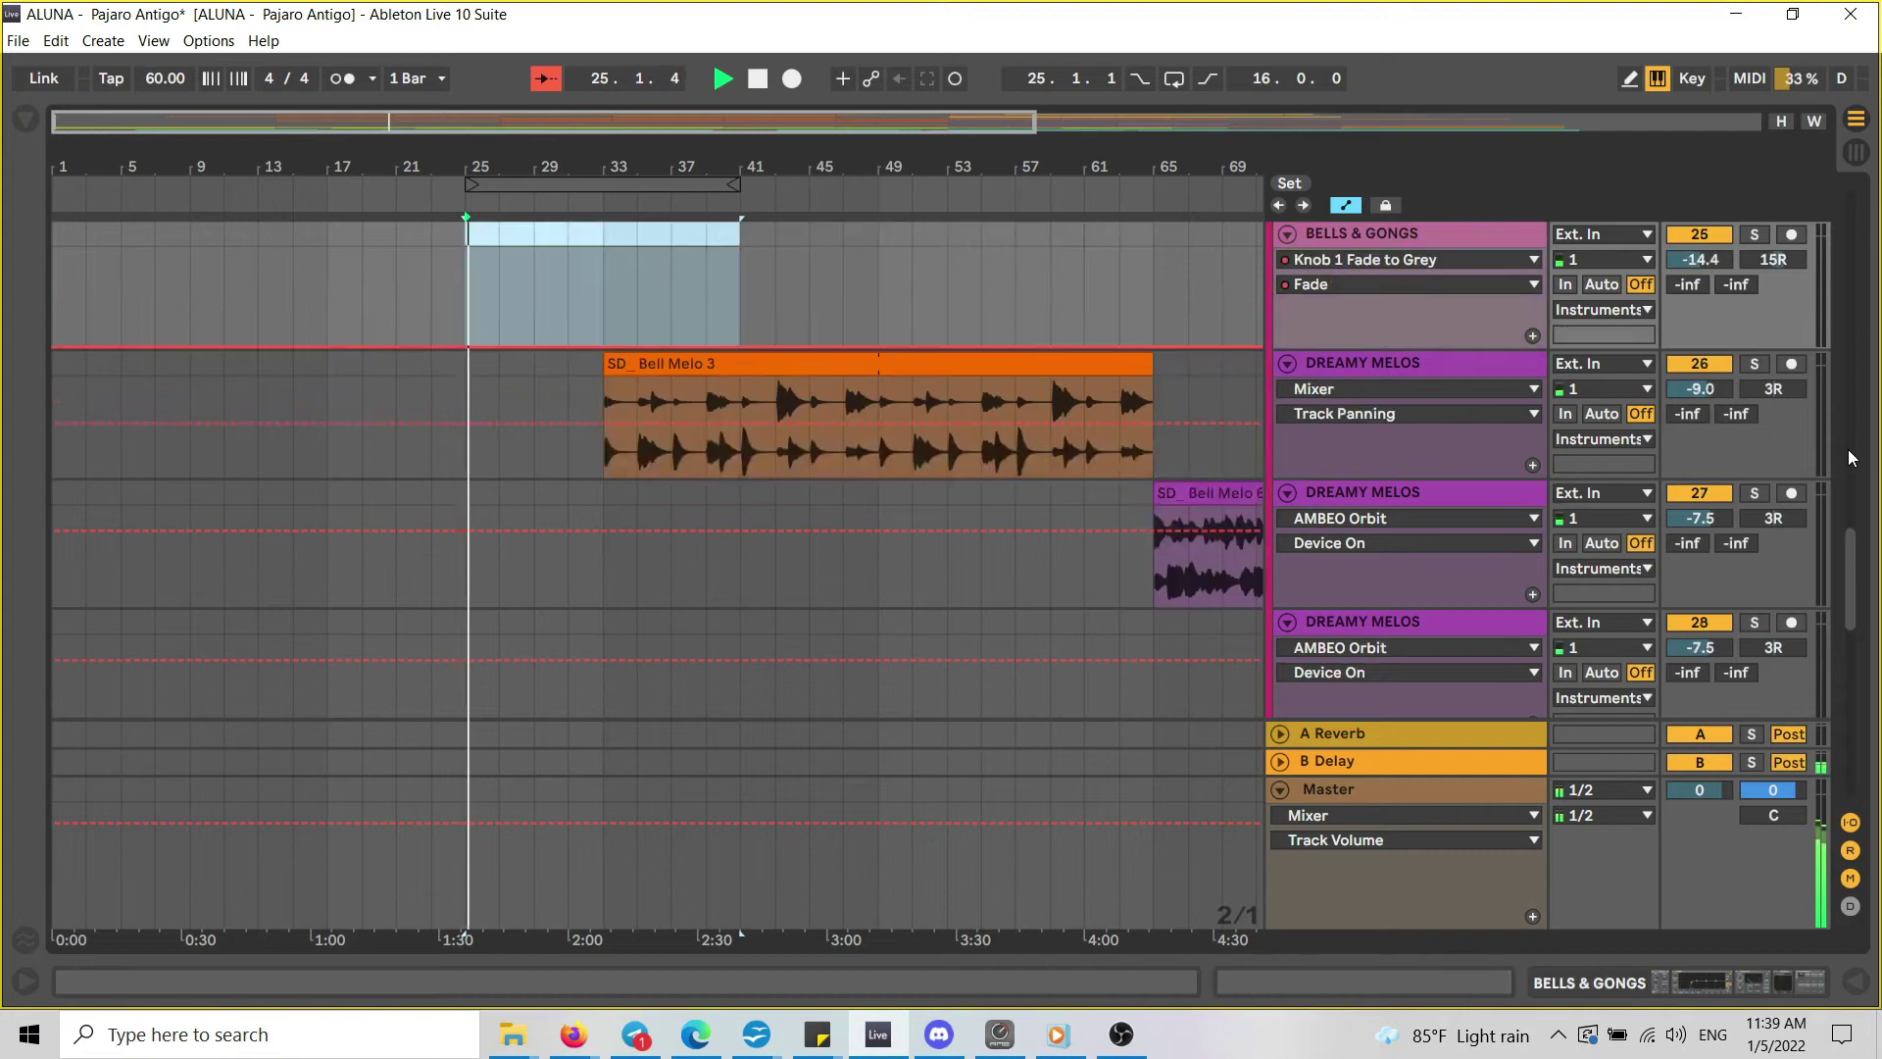
key(Up)
key(Up)
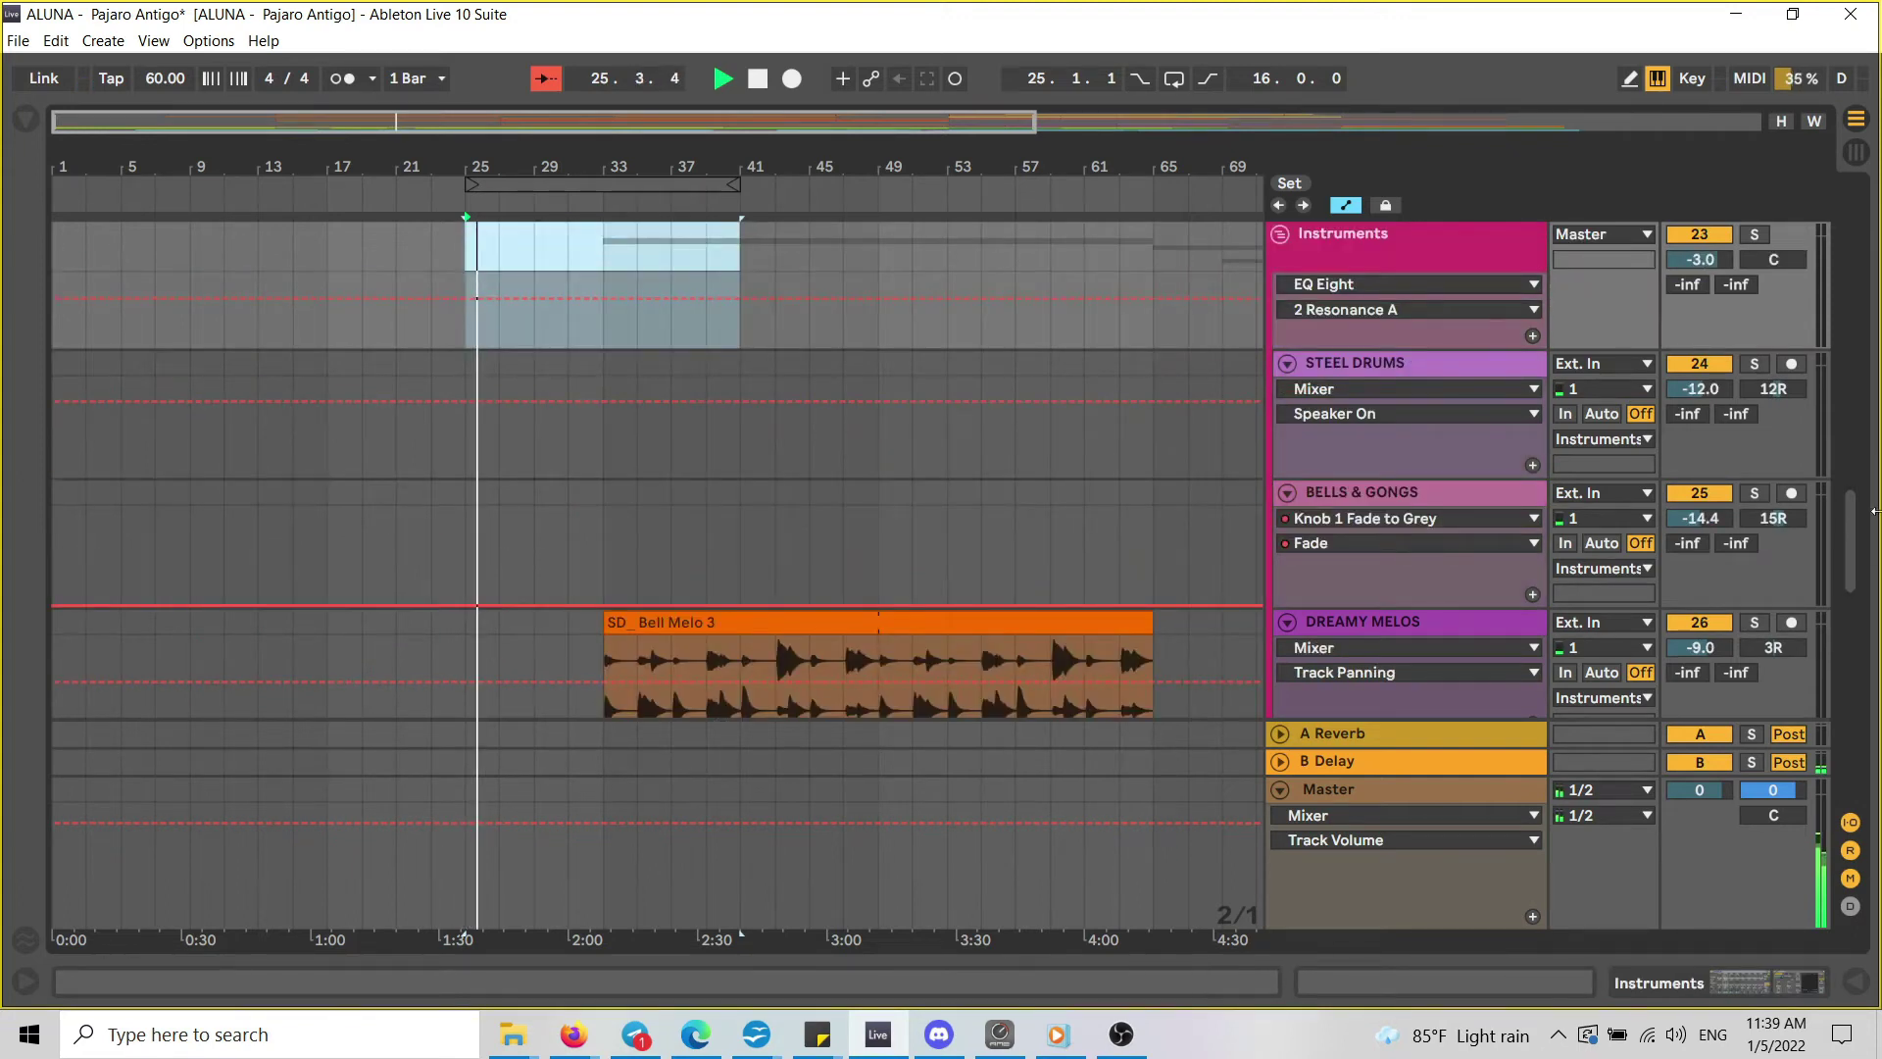
Examine how the Tree Percs and Tribal Percs clips are arranged from bar 17 past bar 65.
scroll(1852, 492, up, 5)
drag(1853, 492, 1862, 287)
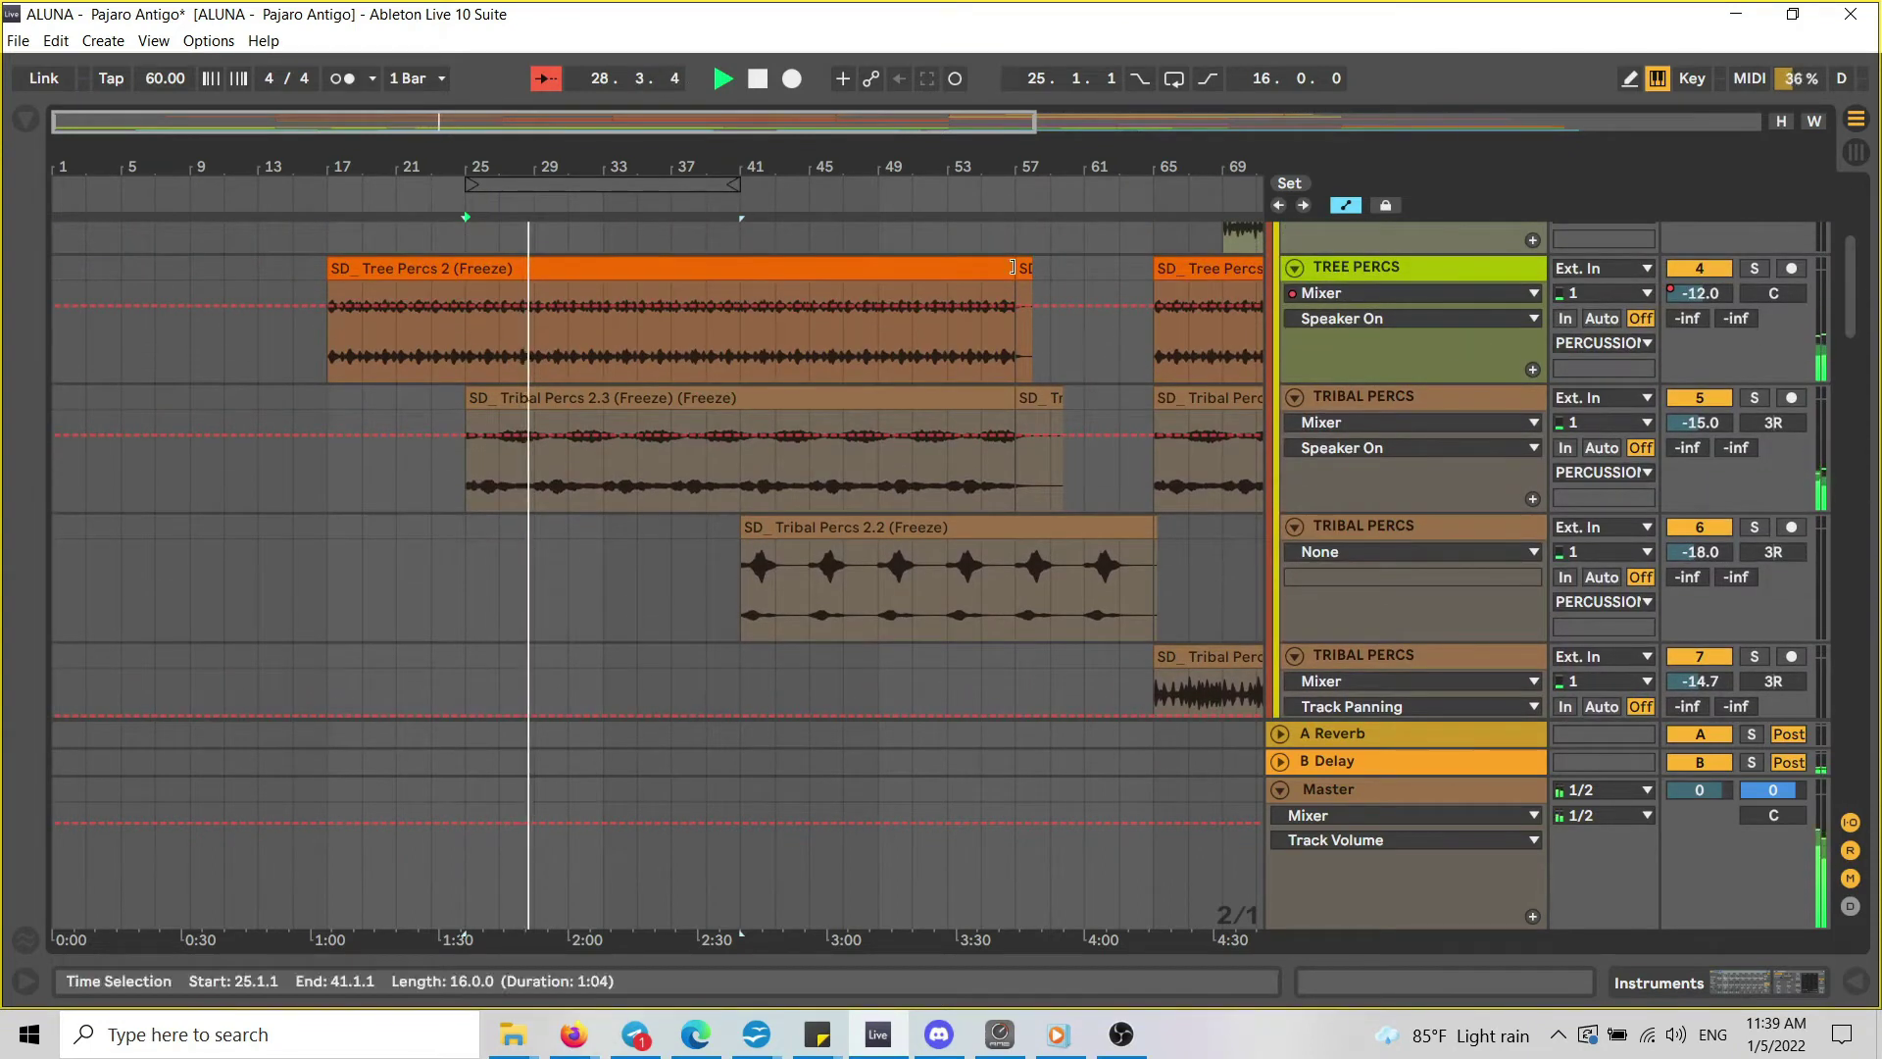
drag(781, 167, 637, 168)
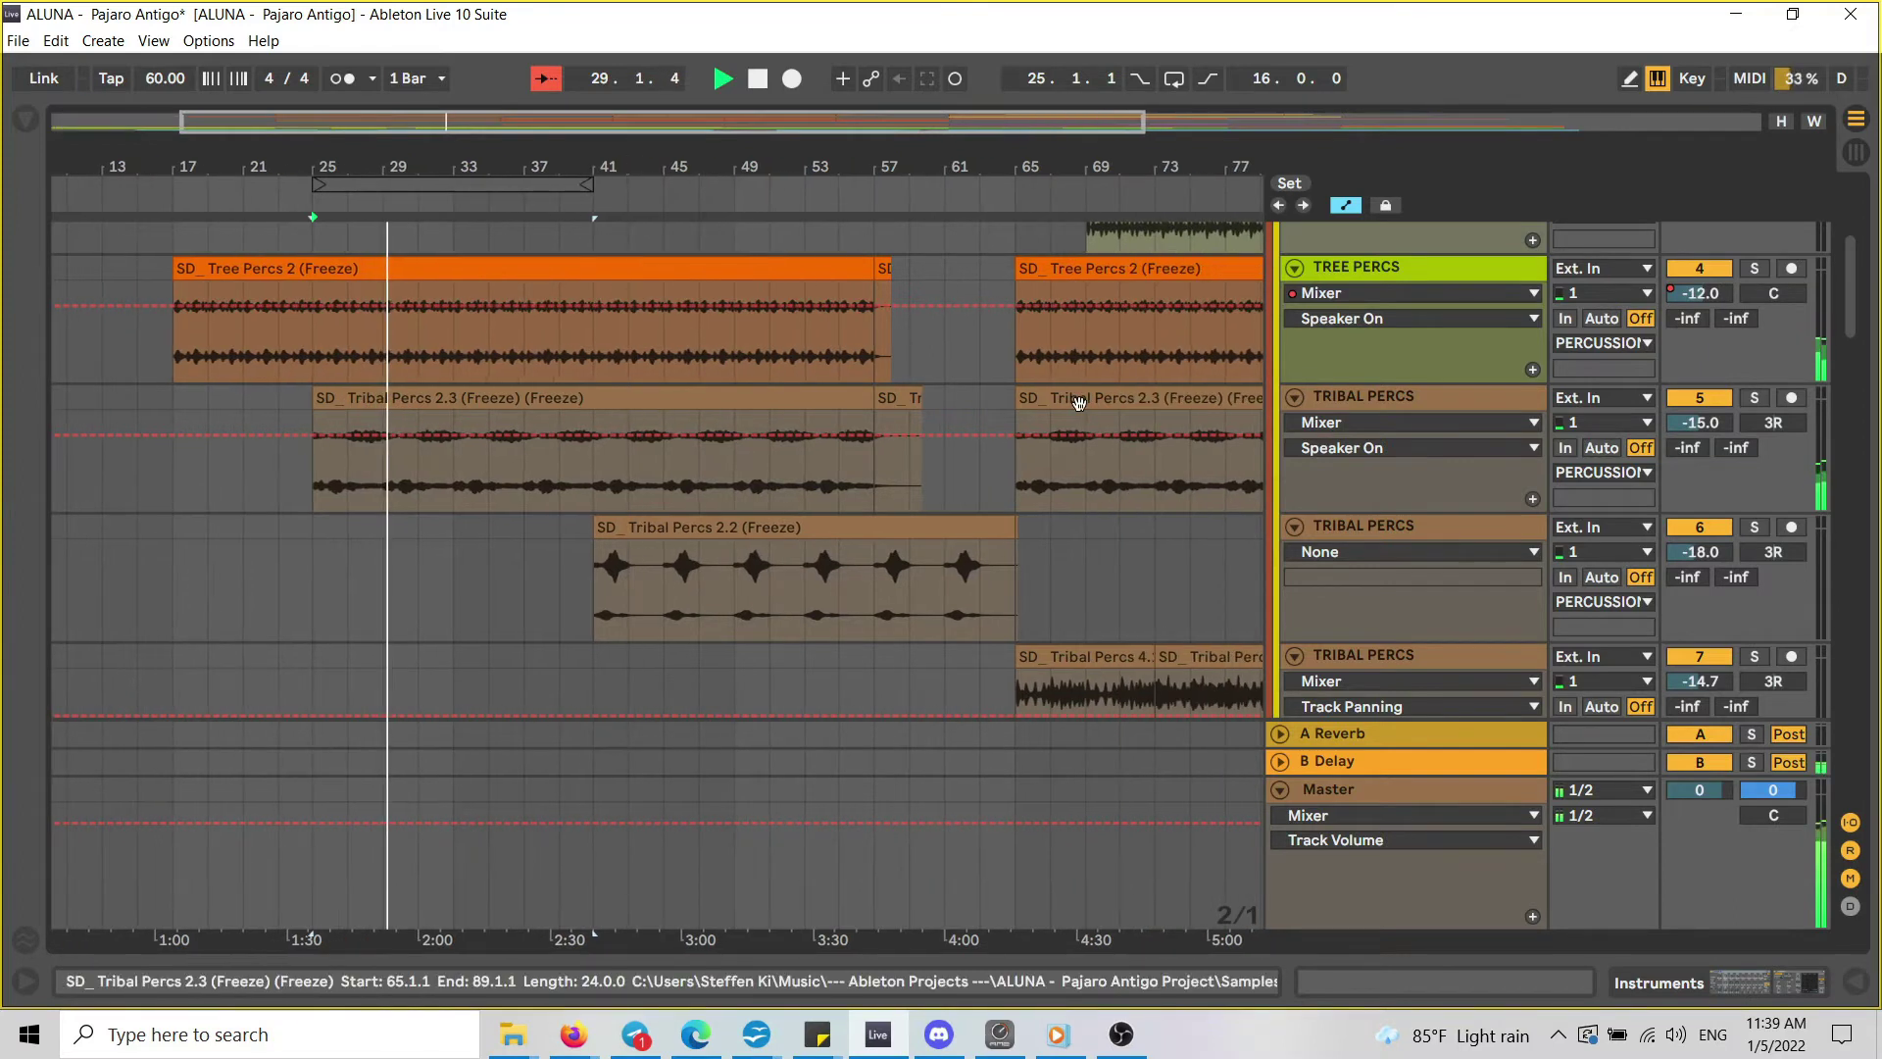
Inspect the notes of the Ocarinas clips starting at bars 27 and 33, briefly unfolding the first clip's full list of sounds.
scroll(1852, 294, down, 1)
drag(1853, 294, 1868, 731)
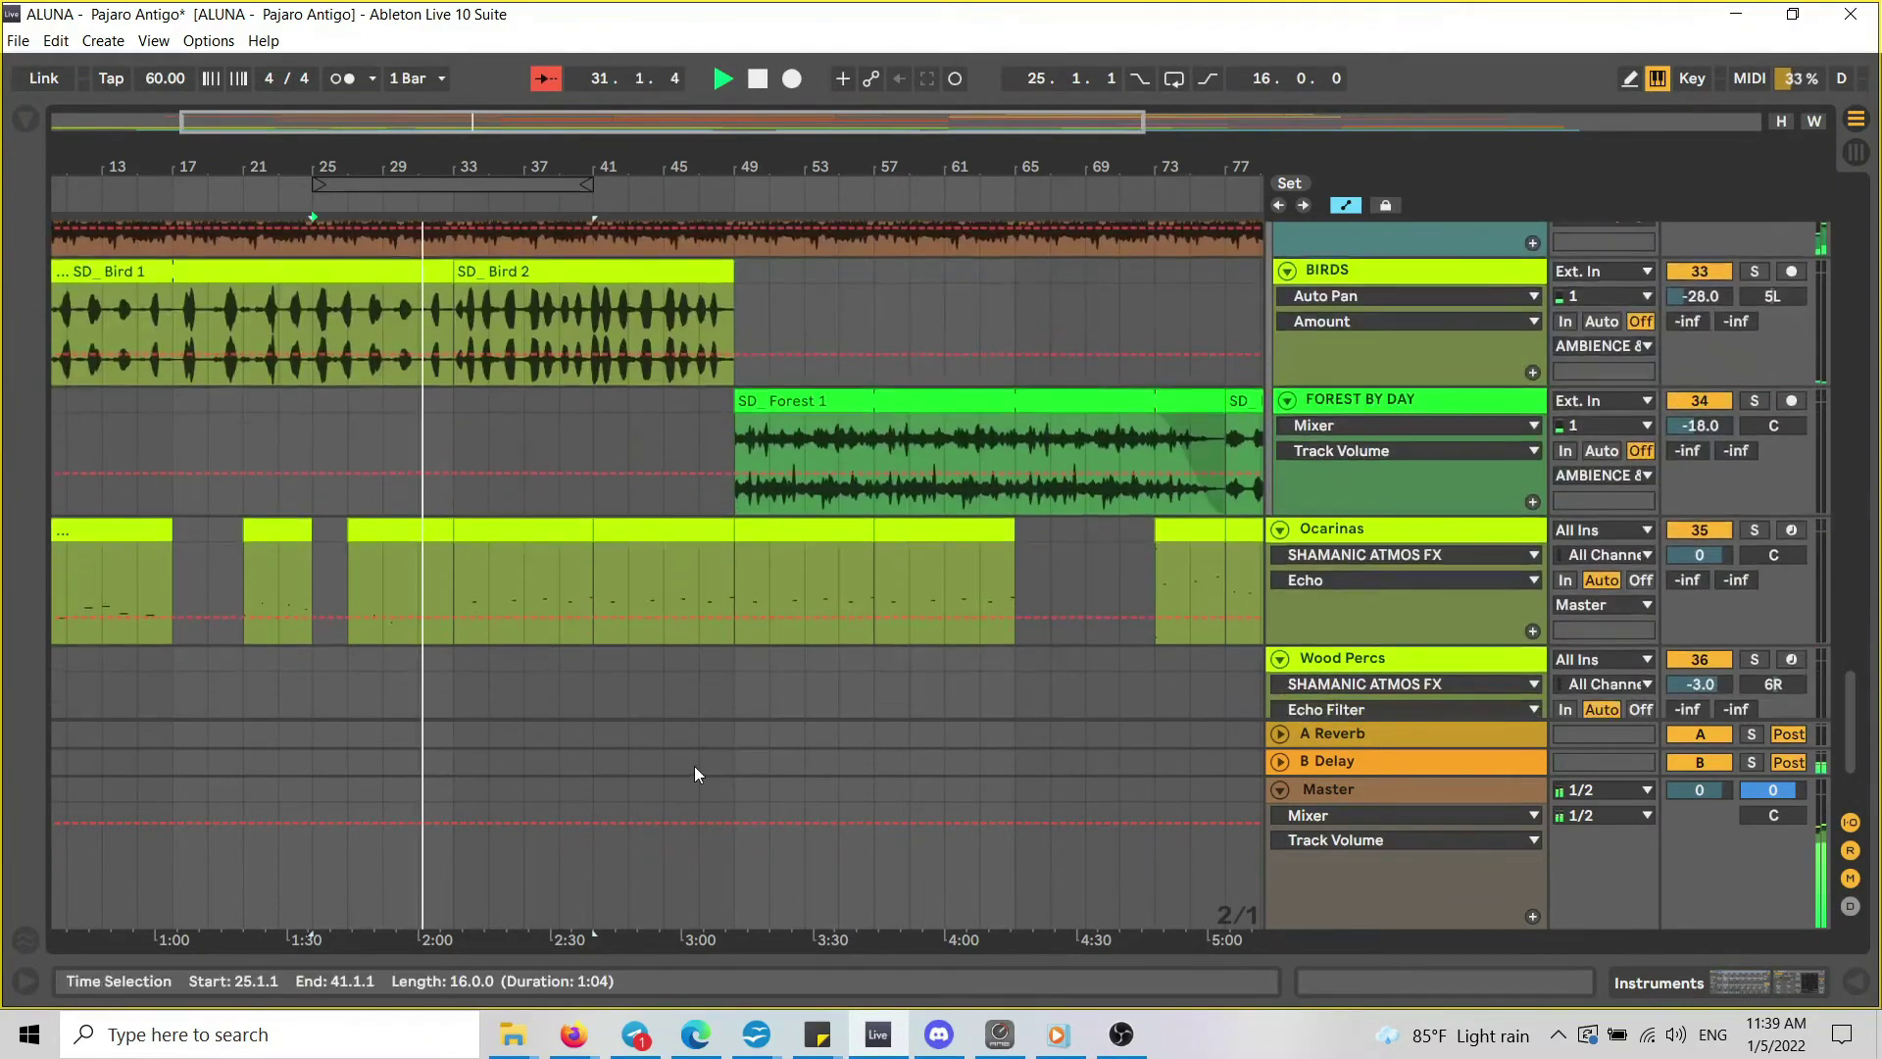
double_click(392, 536)
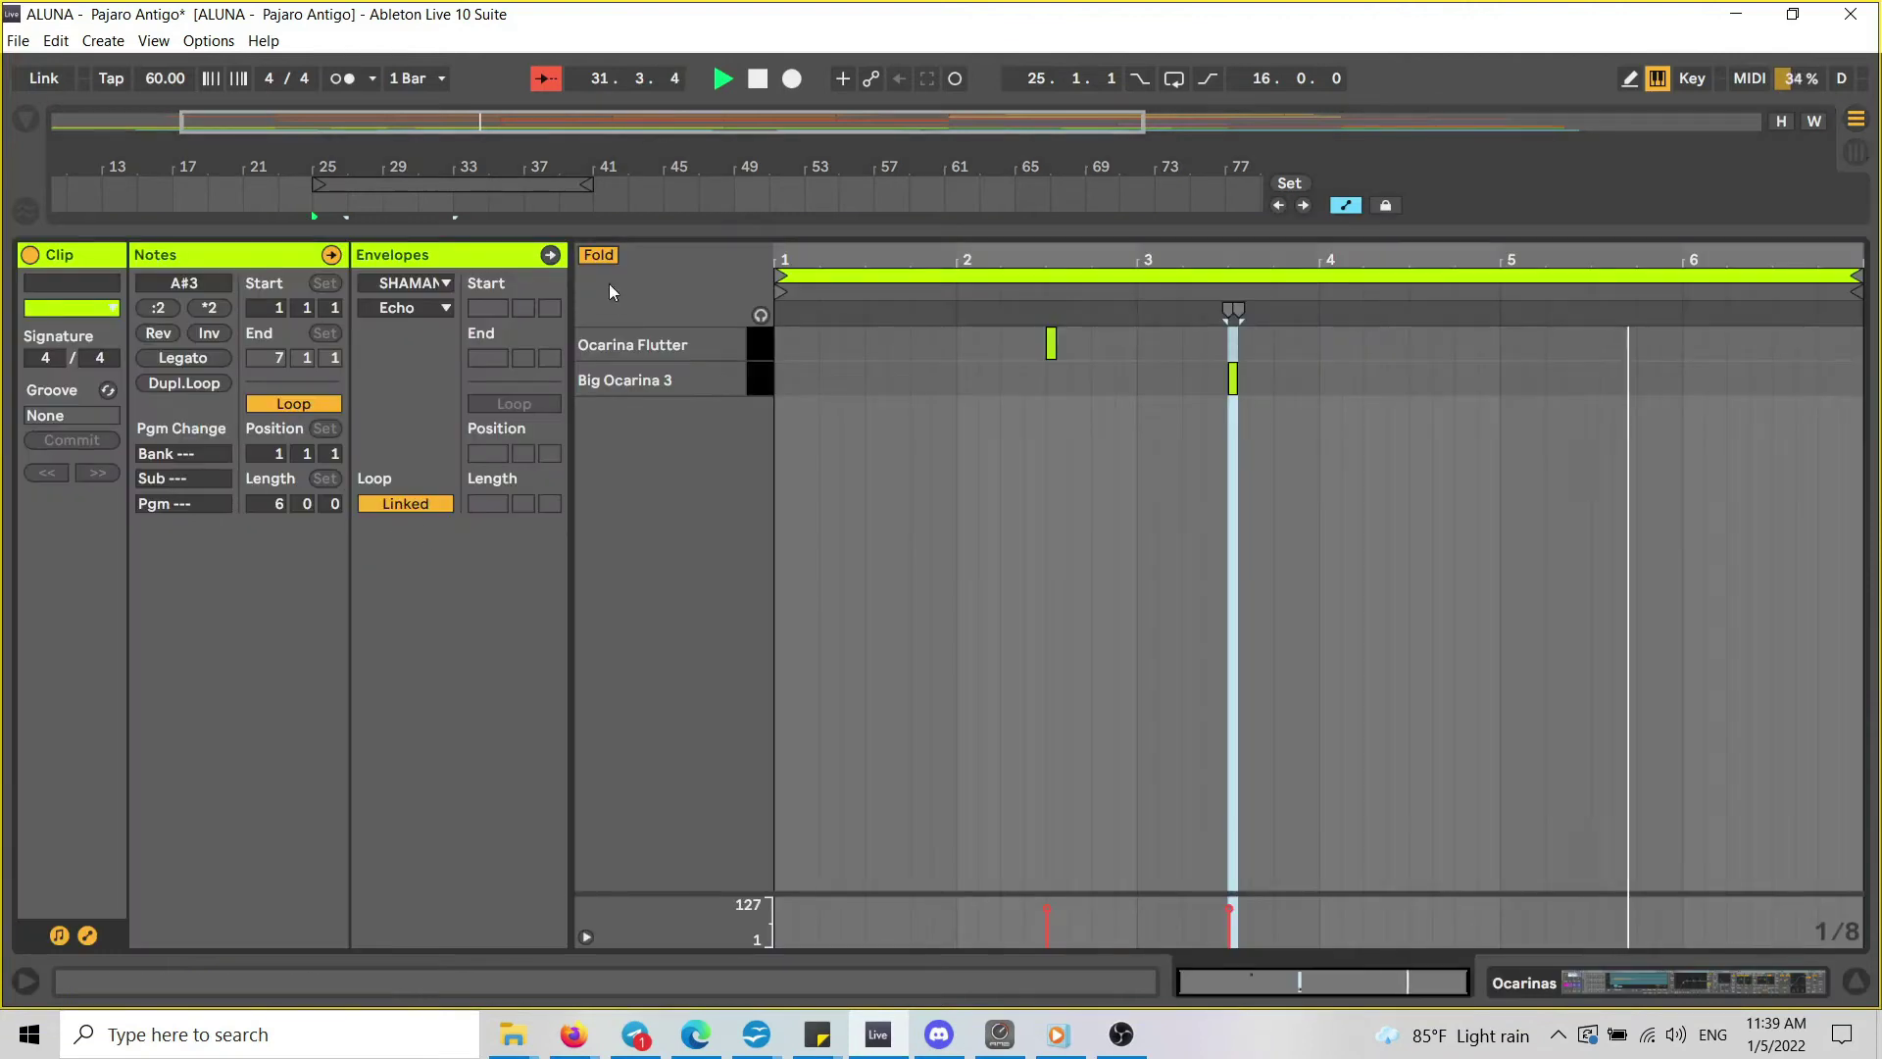
click(600, 255)
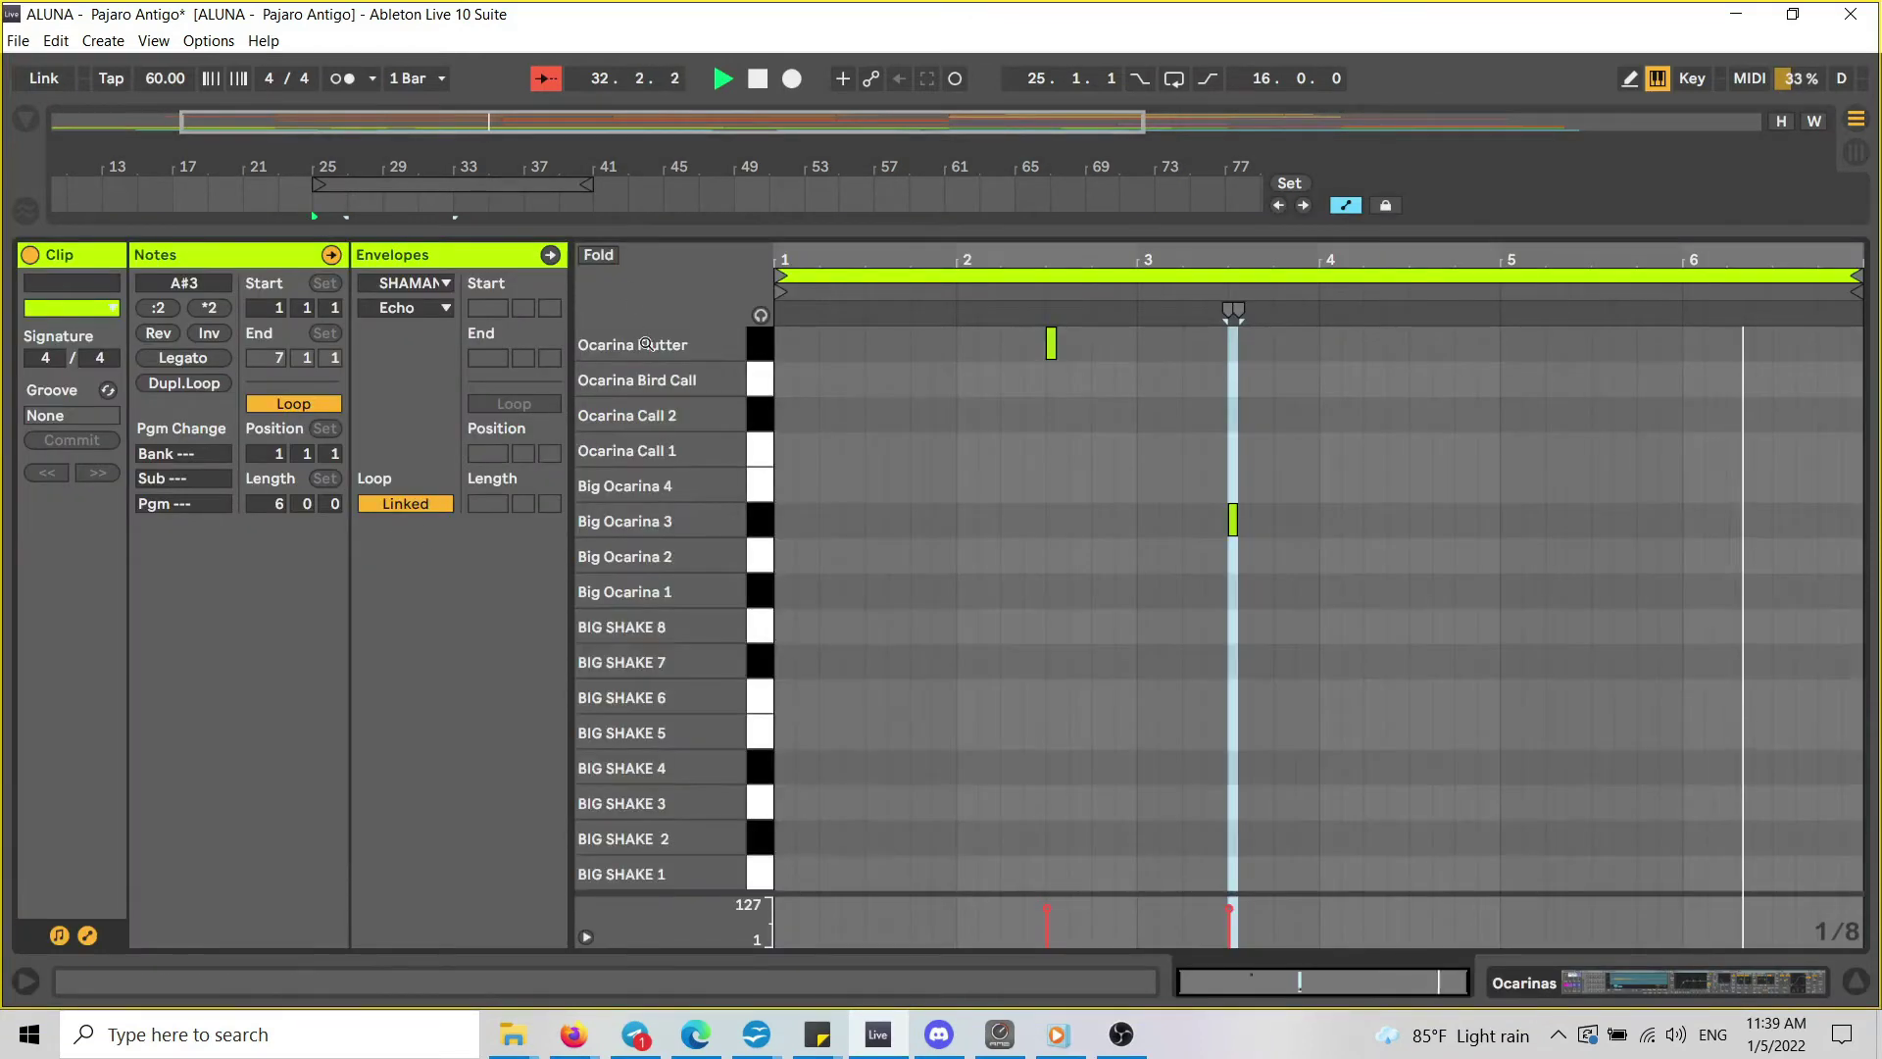
click(592, 255)
click(1855, 981)
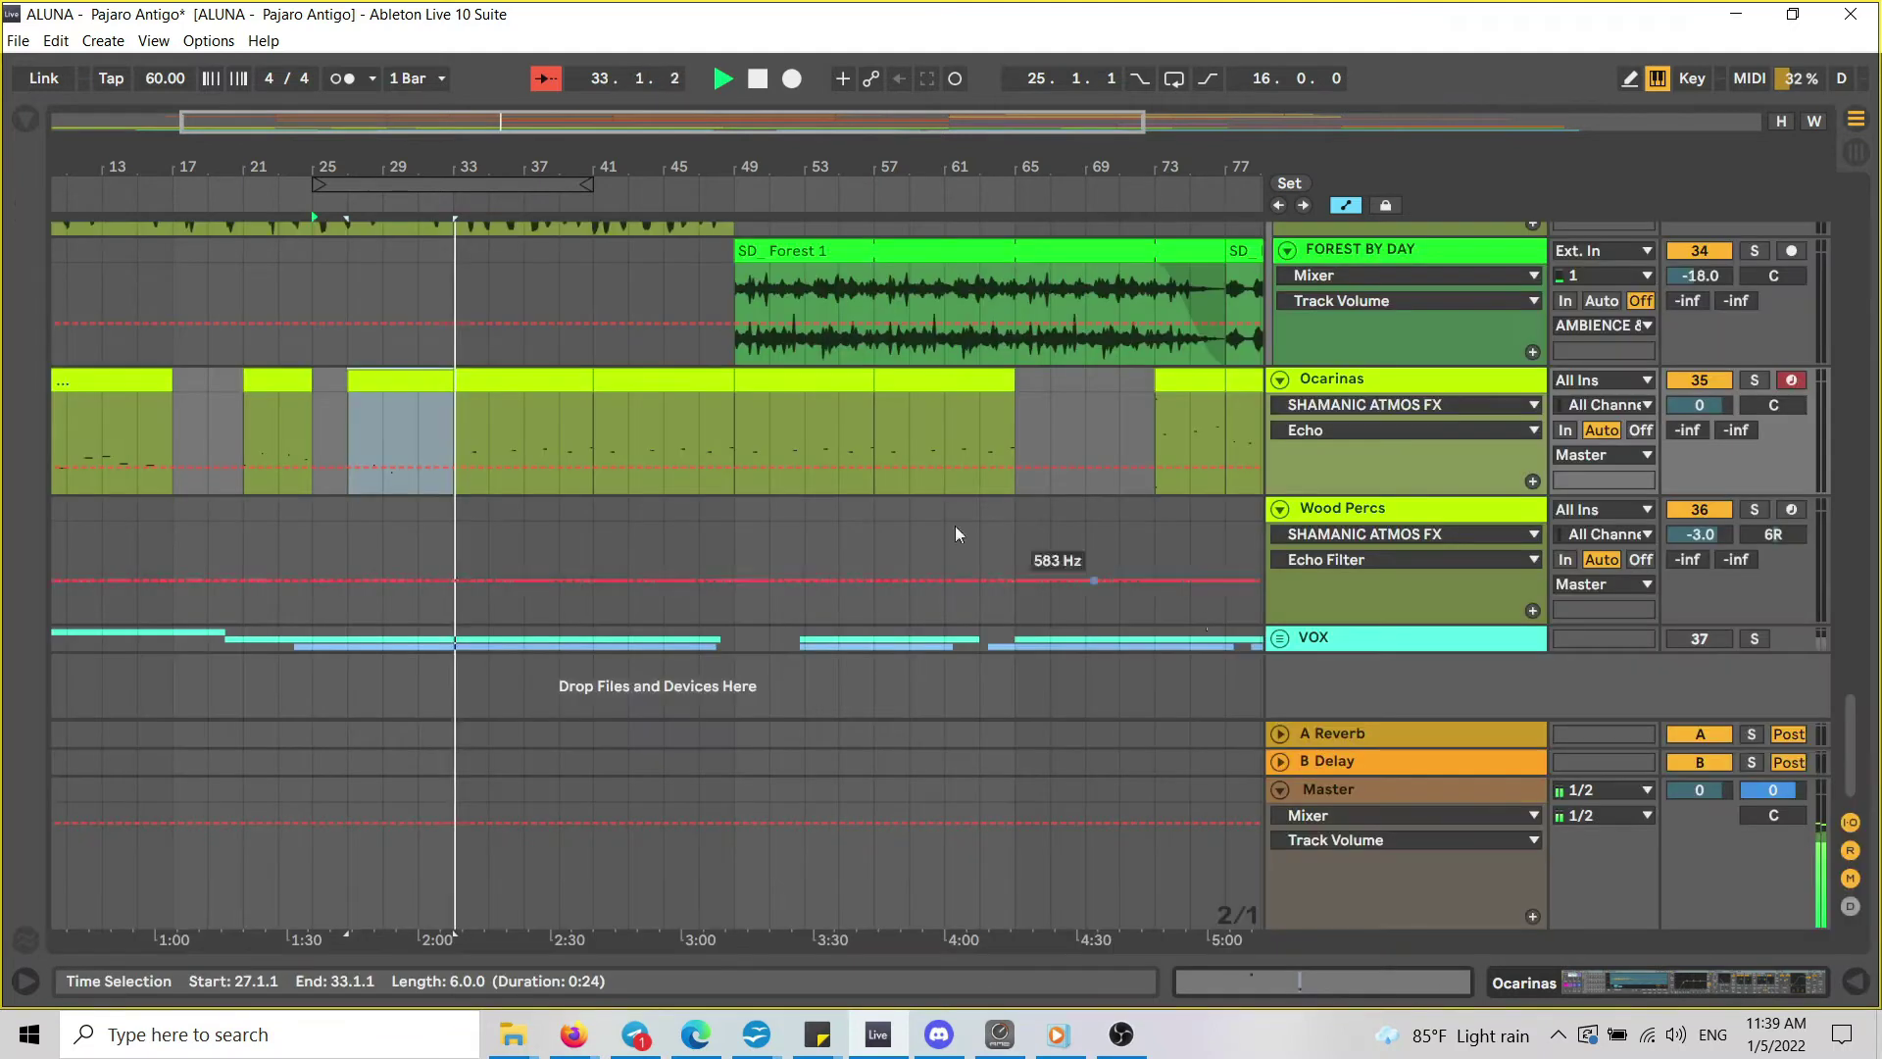
double_click(530, 376)
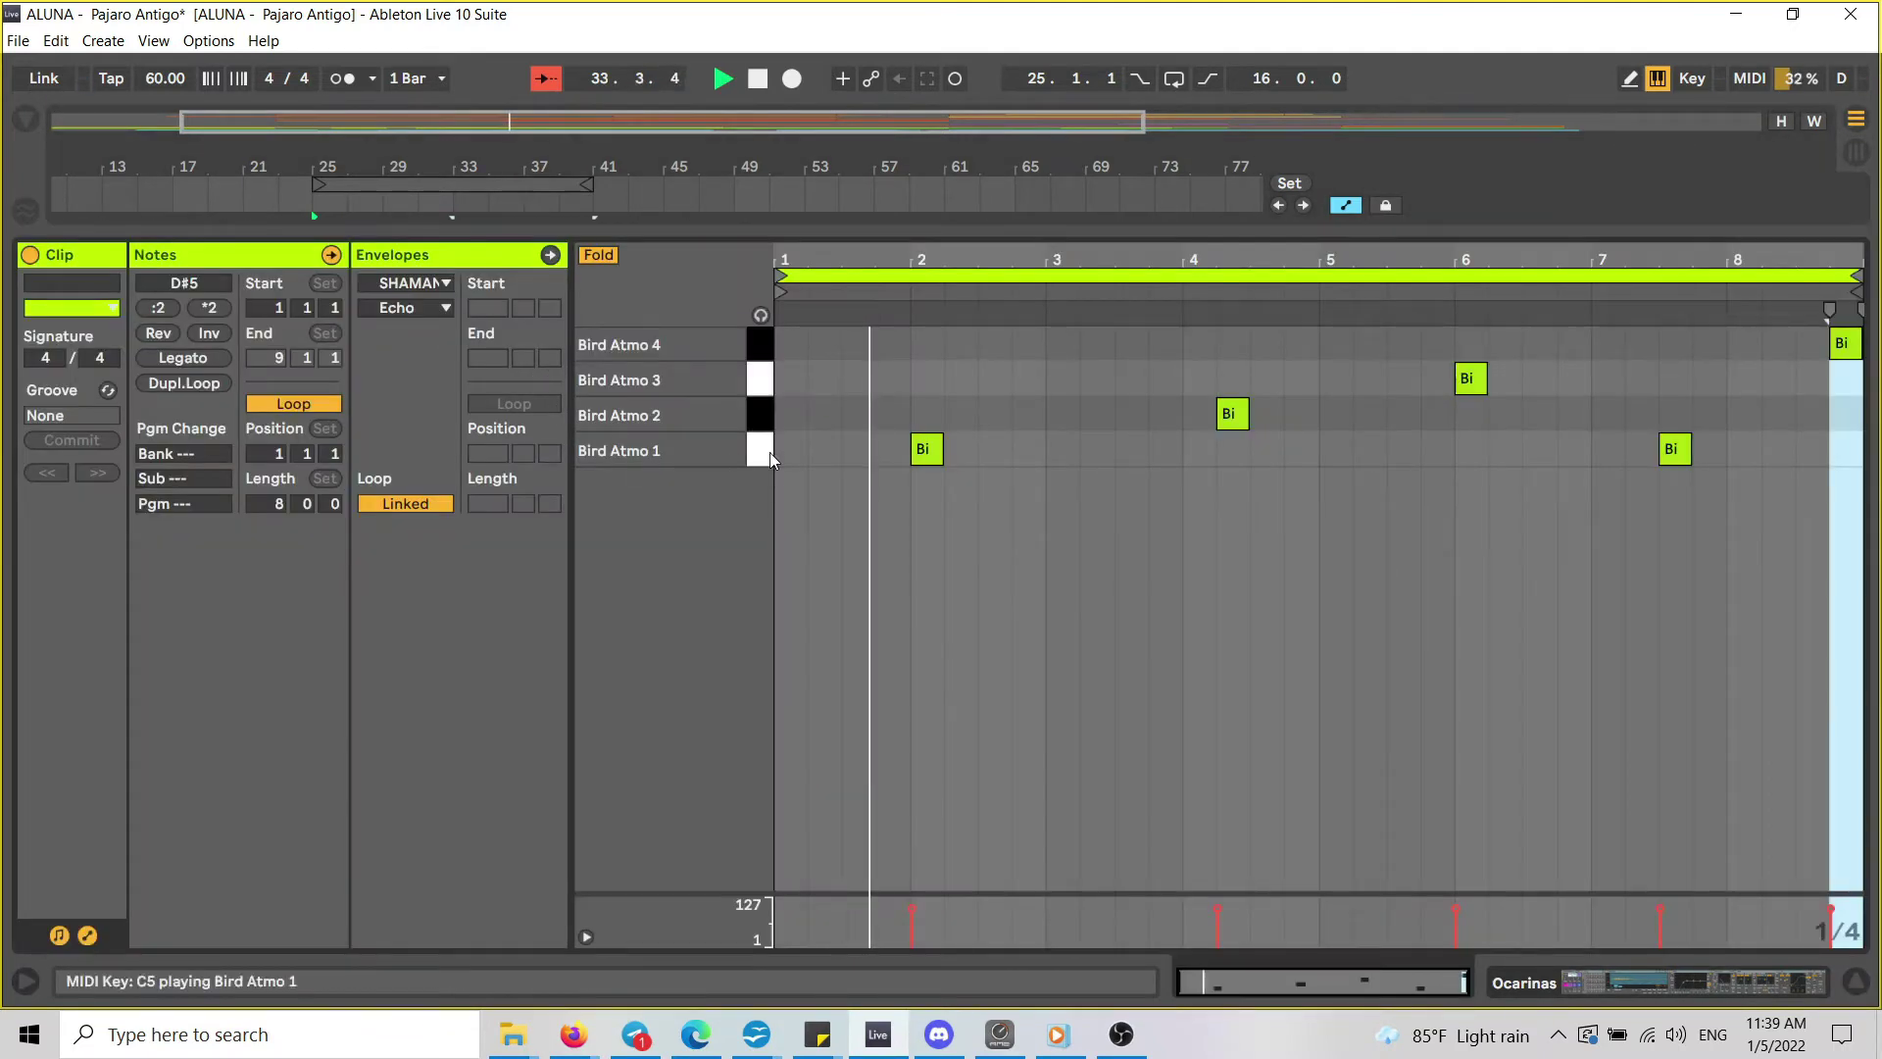
click(1858, 982)
Move the 16-bar loop range to bar 33, where the Bell Melo 3 clip starts.
drag(1853, 719, 1854, 545)
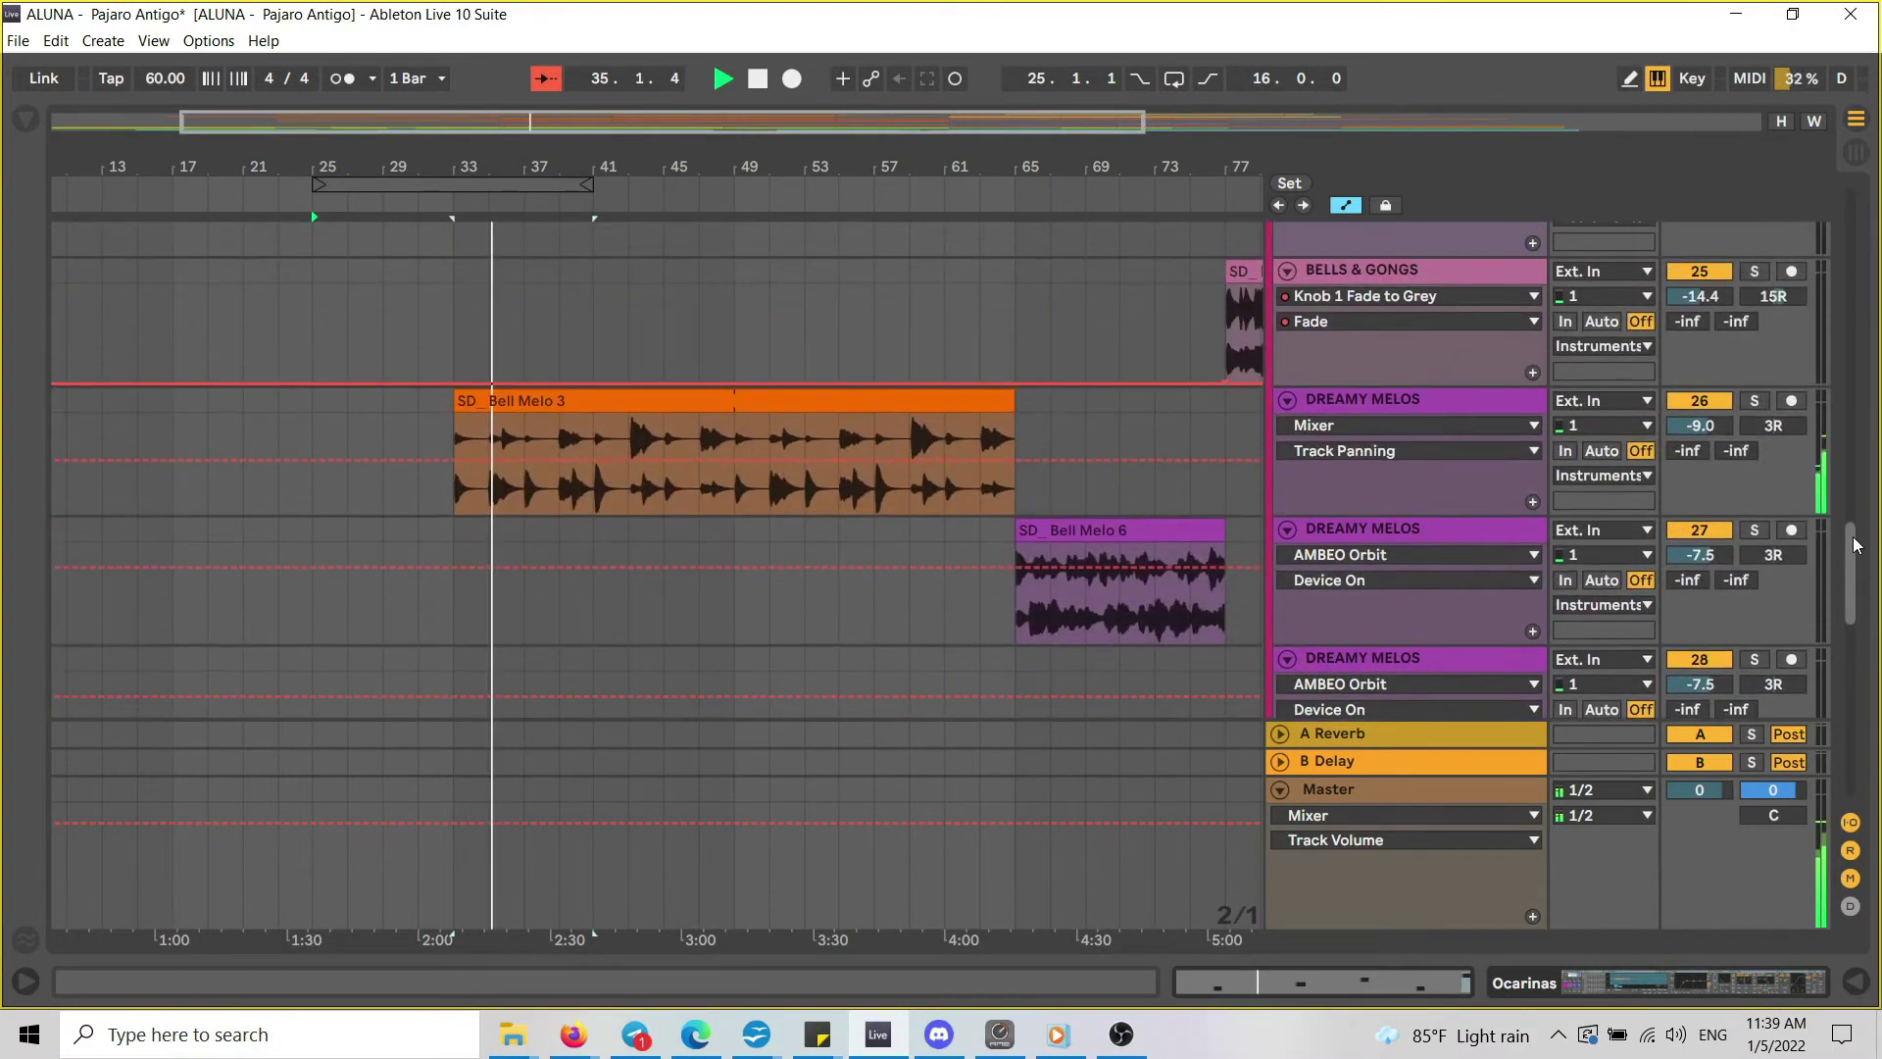
drag(429, 162, 479, 189)
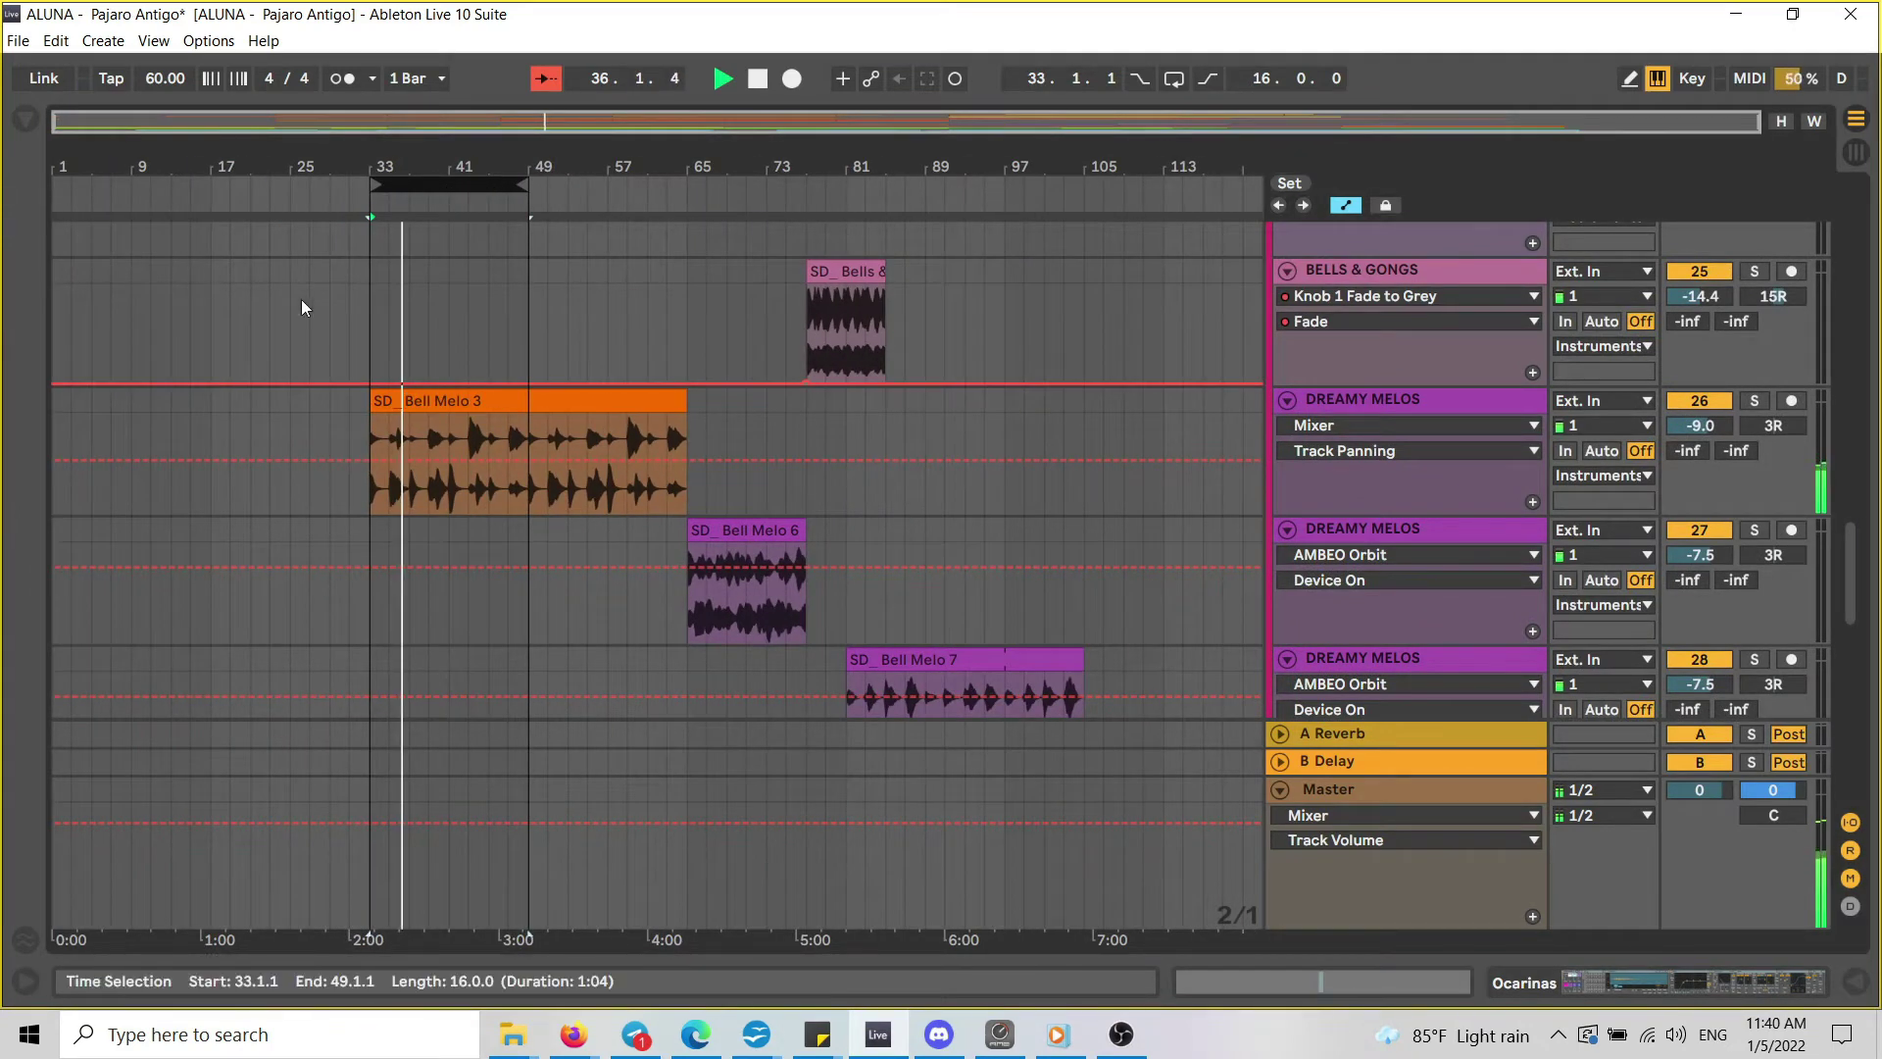
Move the 16-bar loop range to bar 57, at the end of the first Frame Drum3 clip.
drag(1866, 567, 1847, 412)
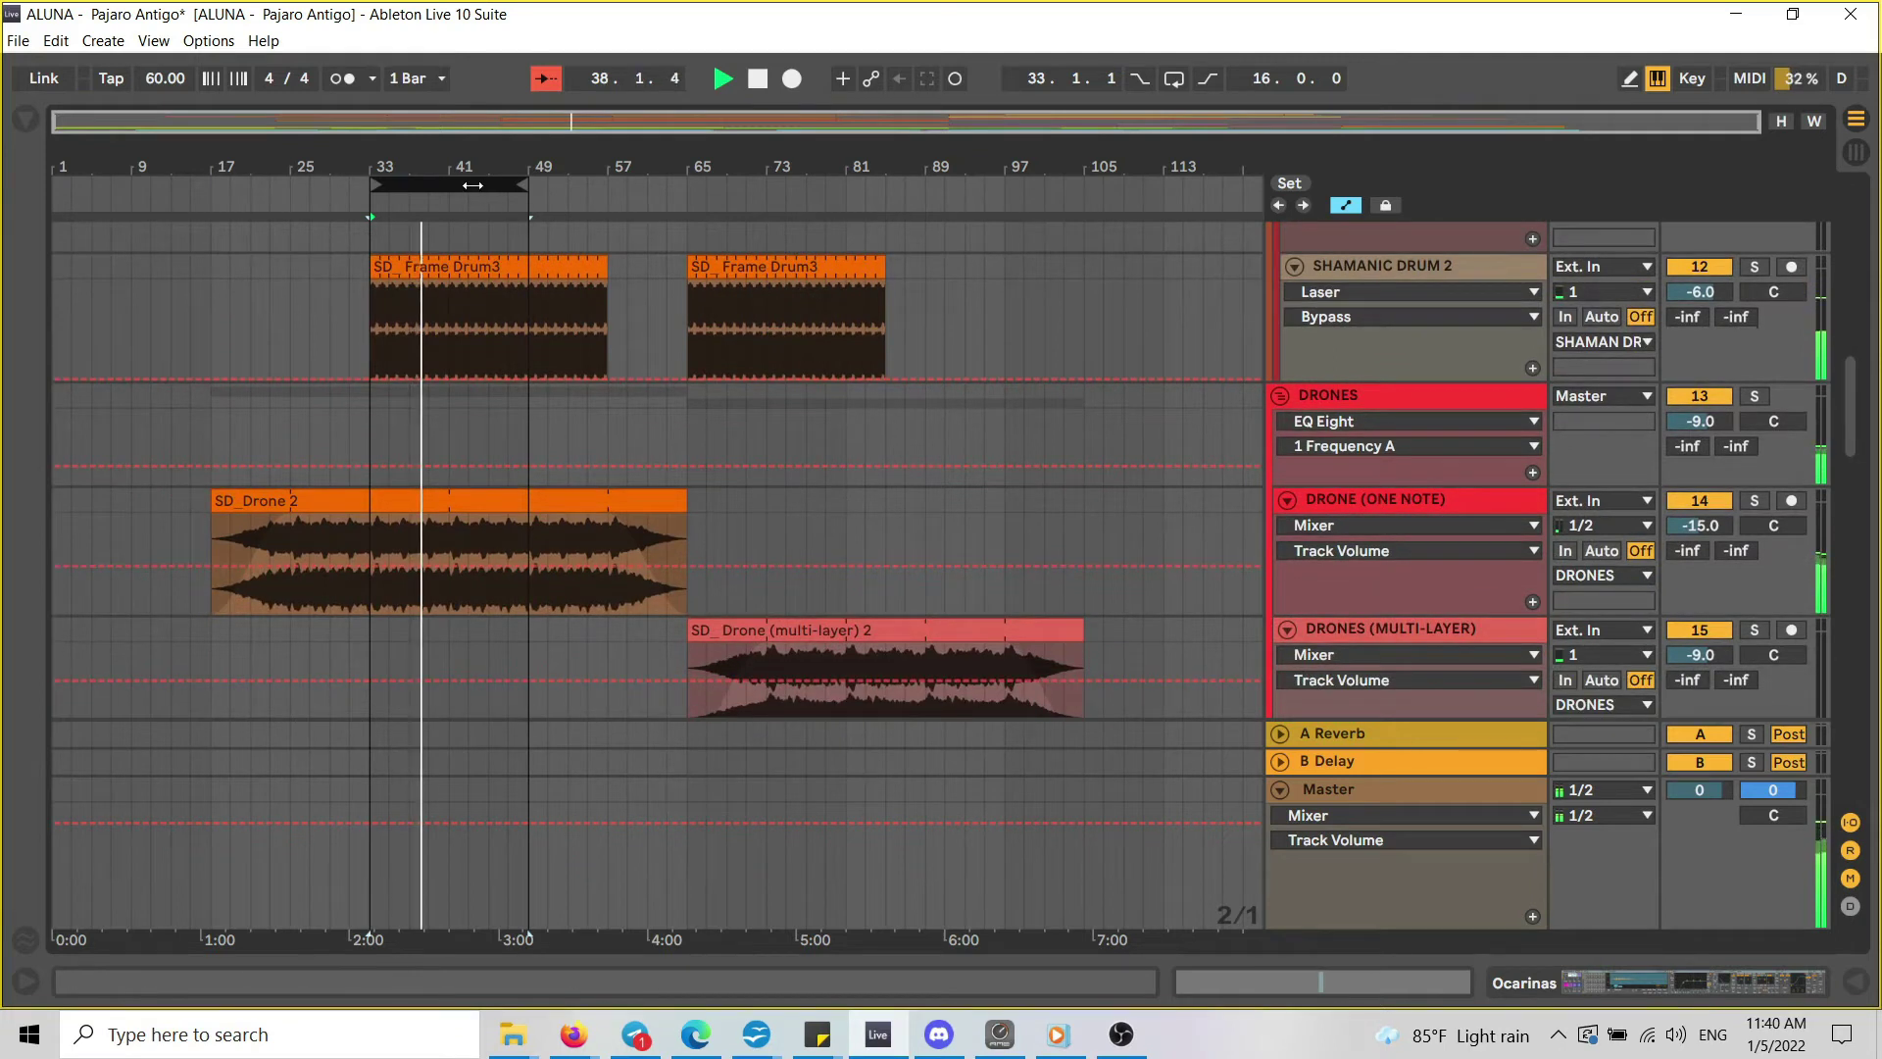
drag(473, 184, 711, 184)
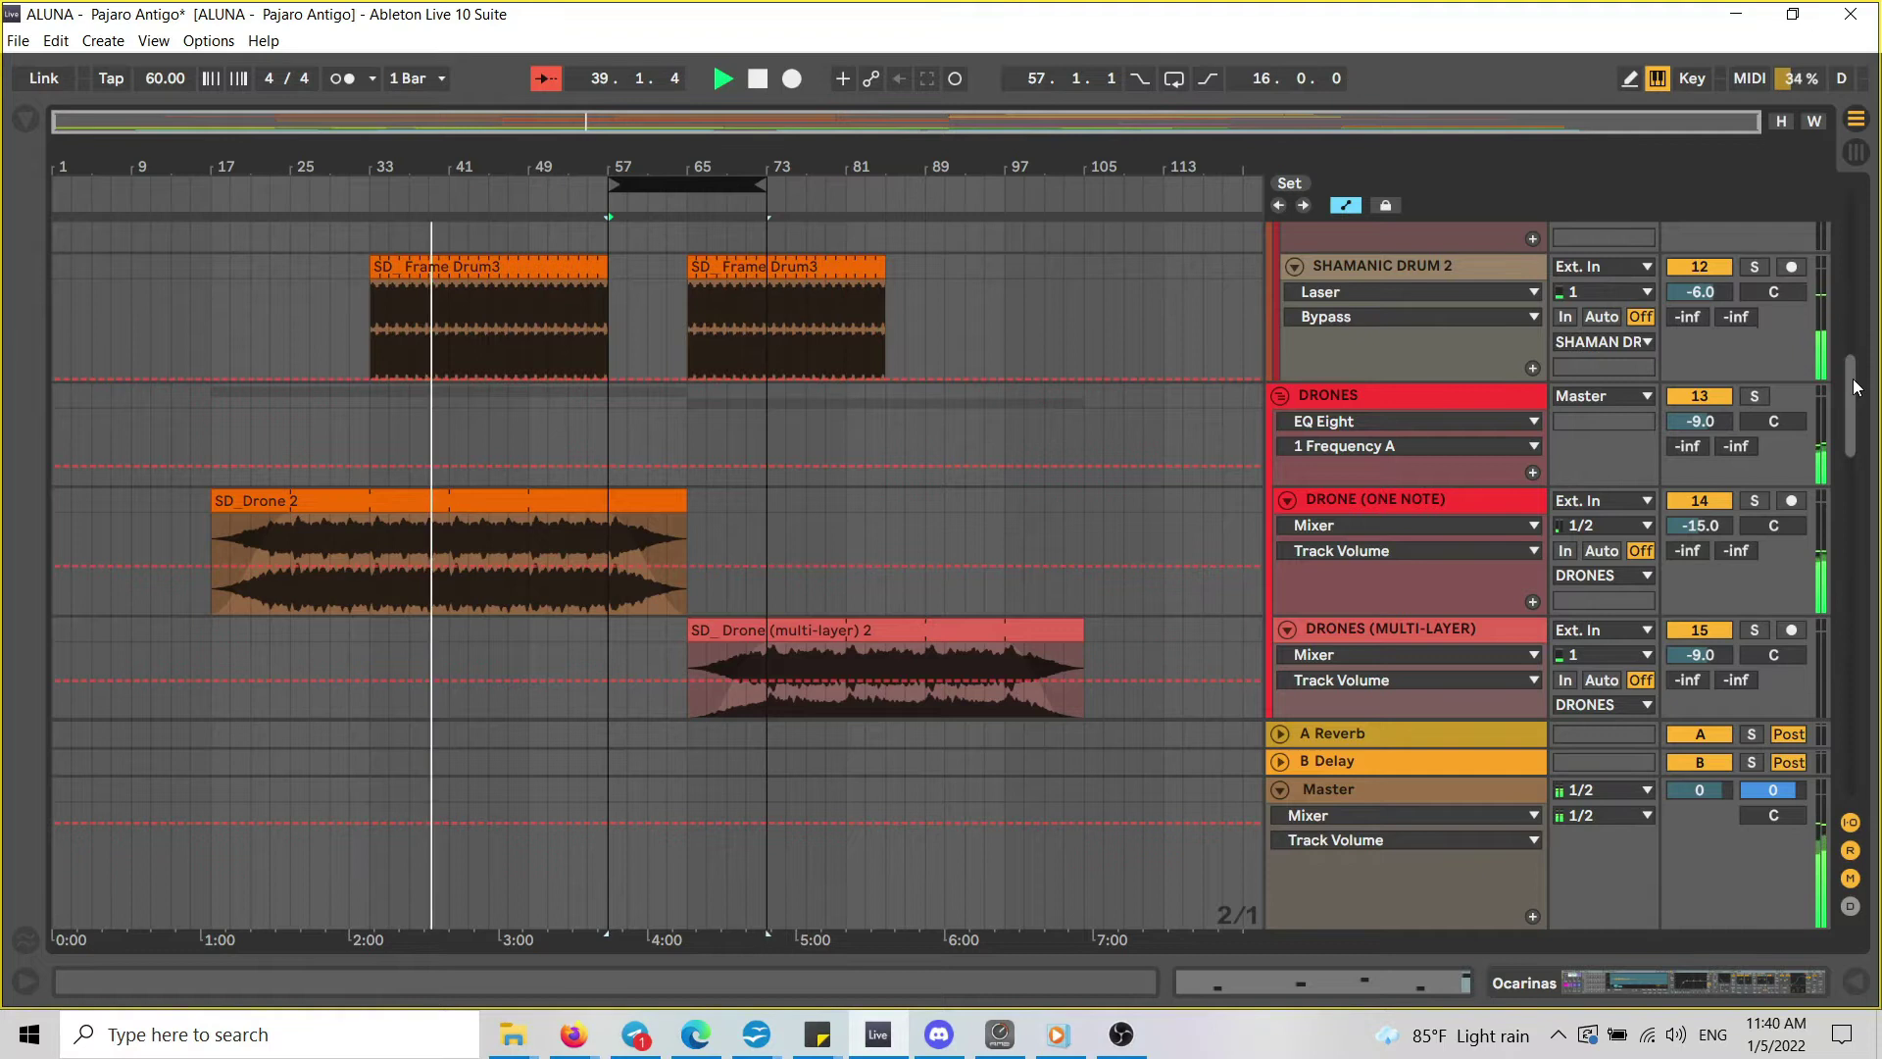
Unfold the DRUMS AS BASS track and inspect its alternating Bass Drums 1 and 4 clips between bars 41 and 57.
drag(1854, 389, 1854, 329)
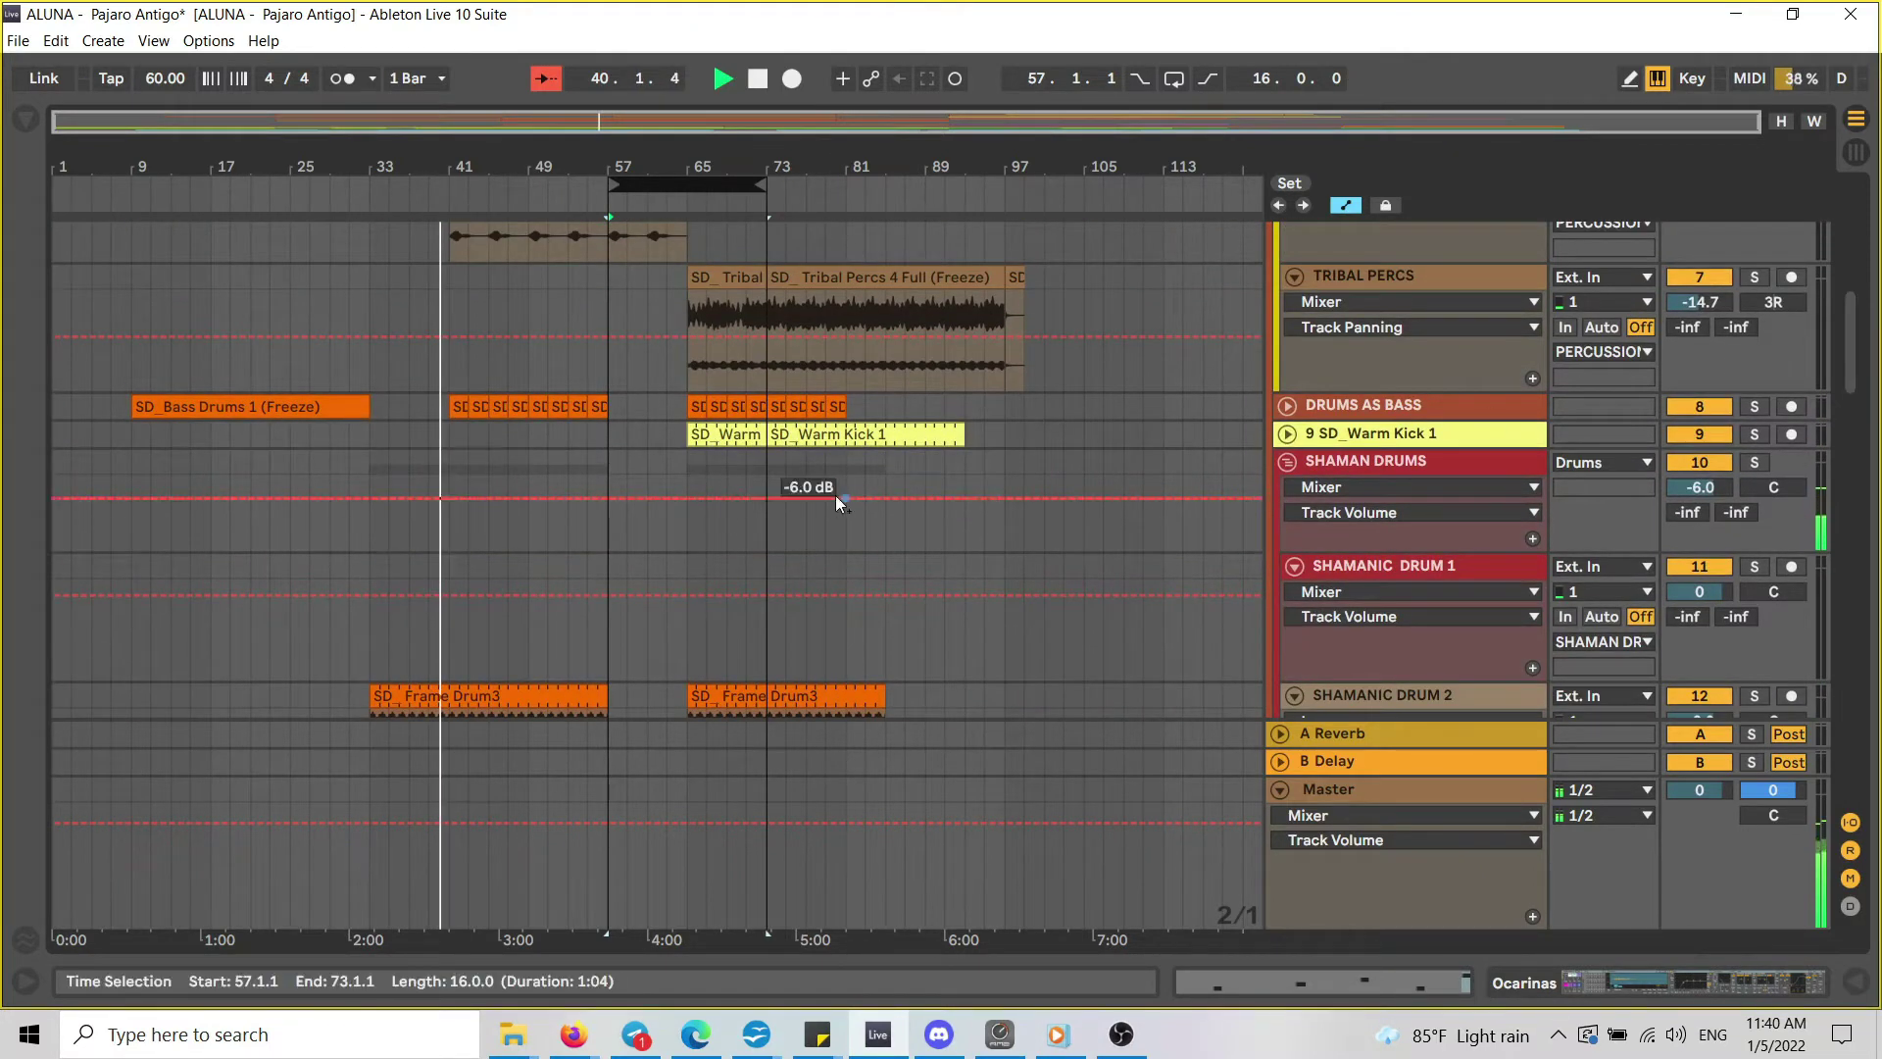
drag(510, 168, 509, 461)
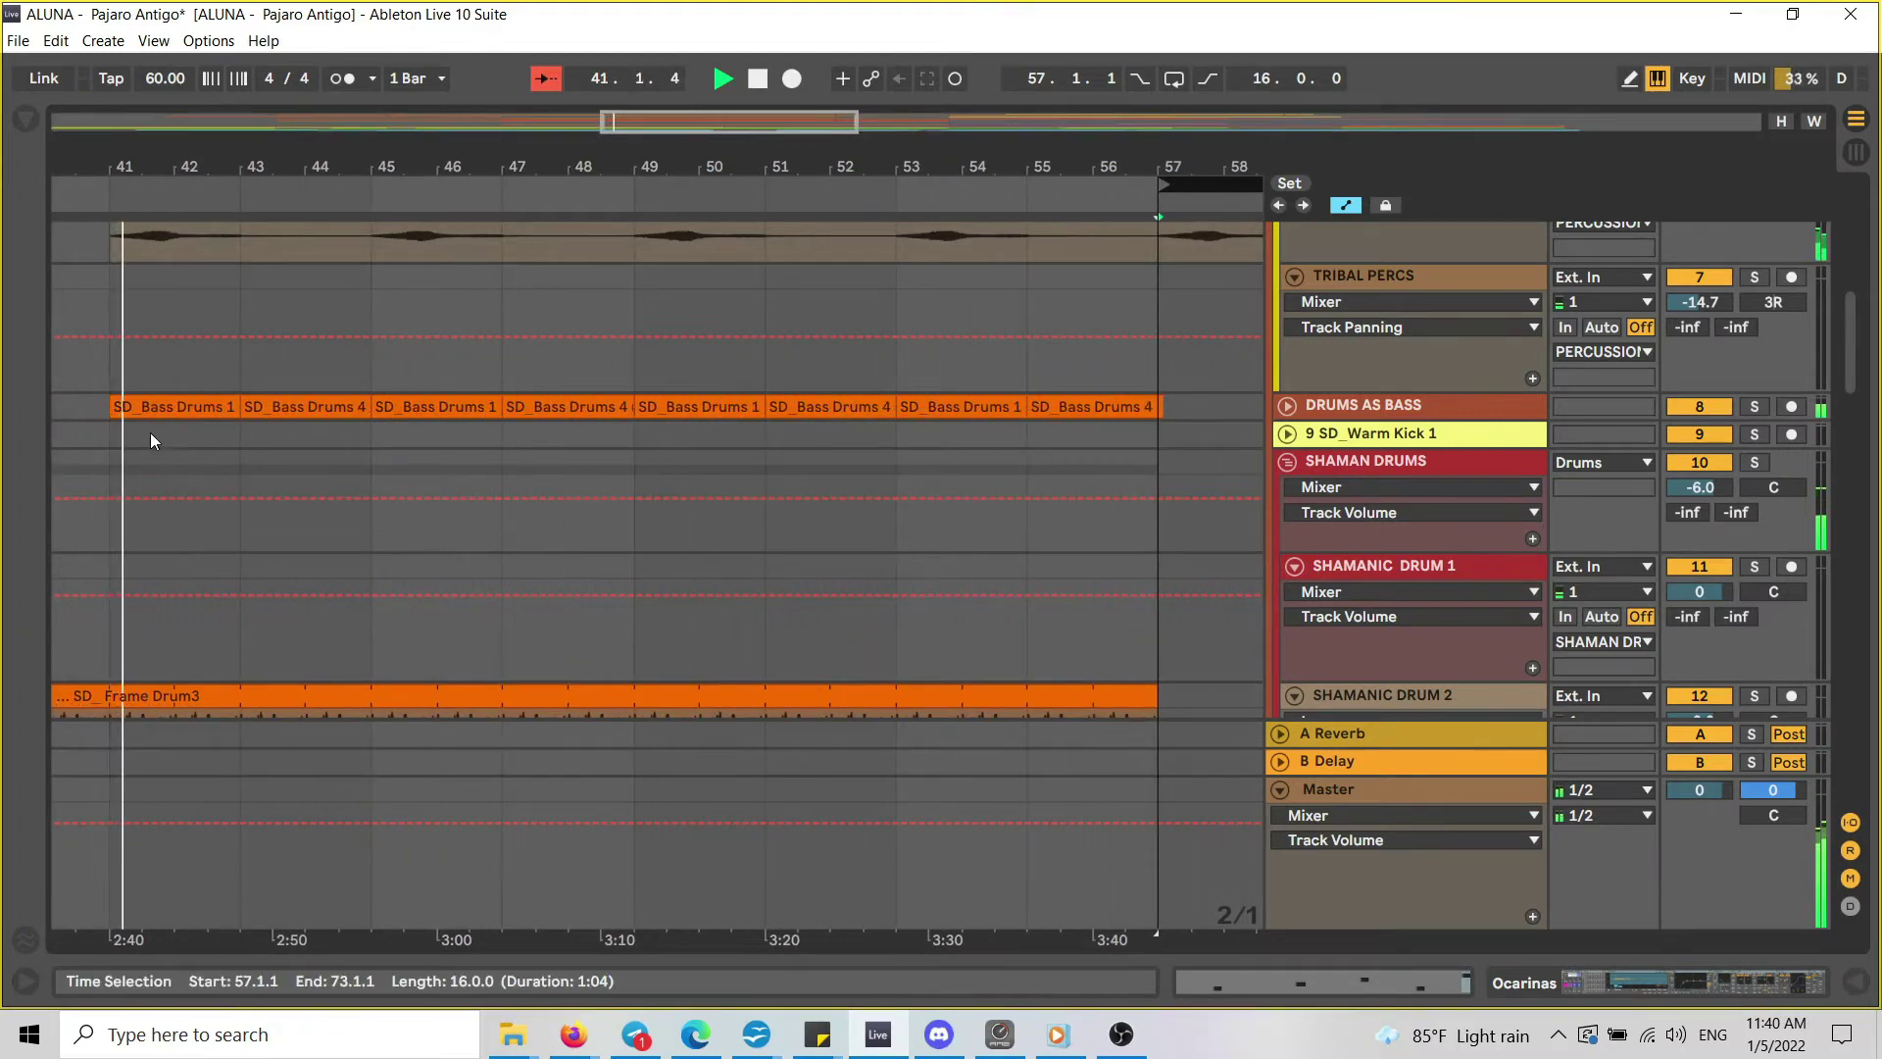
click(1287, 406)
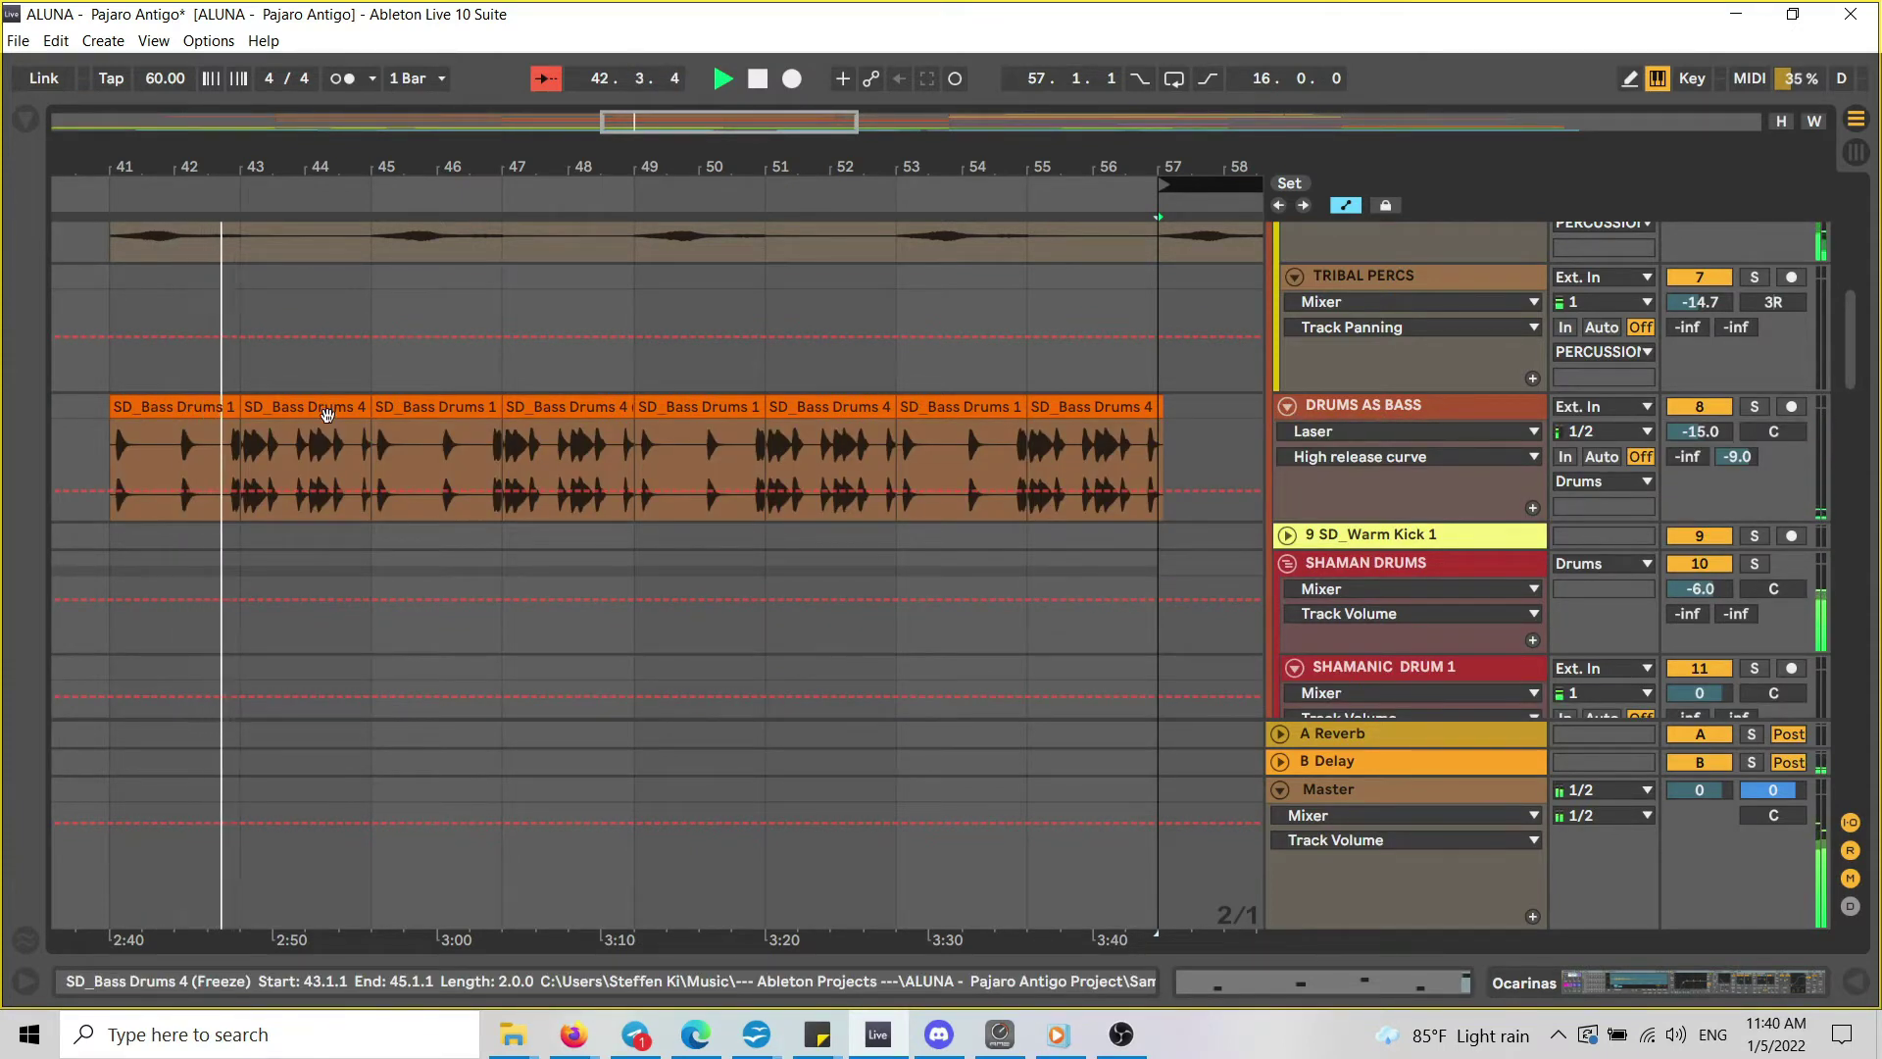
drag(440, 170, 476, 67)
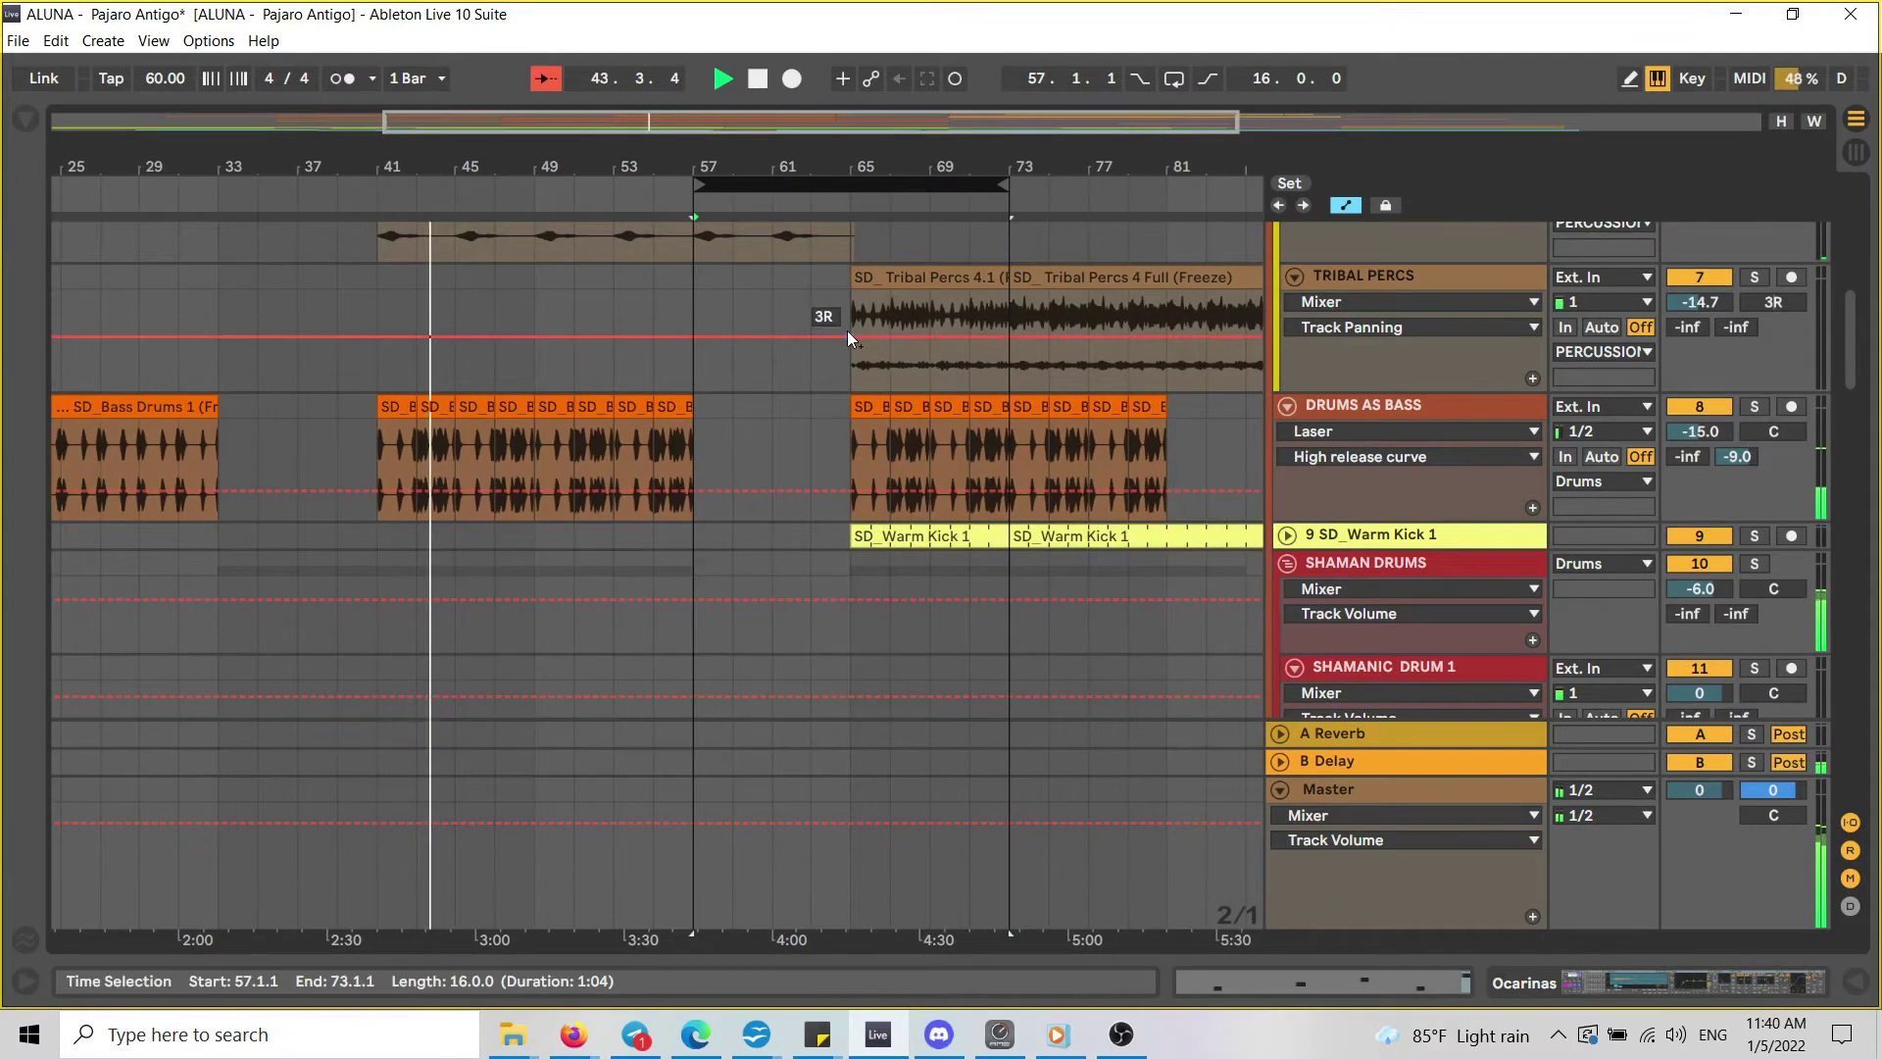
drag(476, 169, 475, 213)
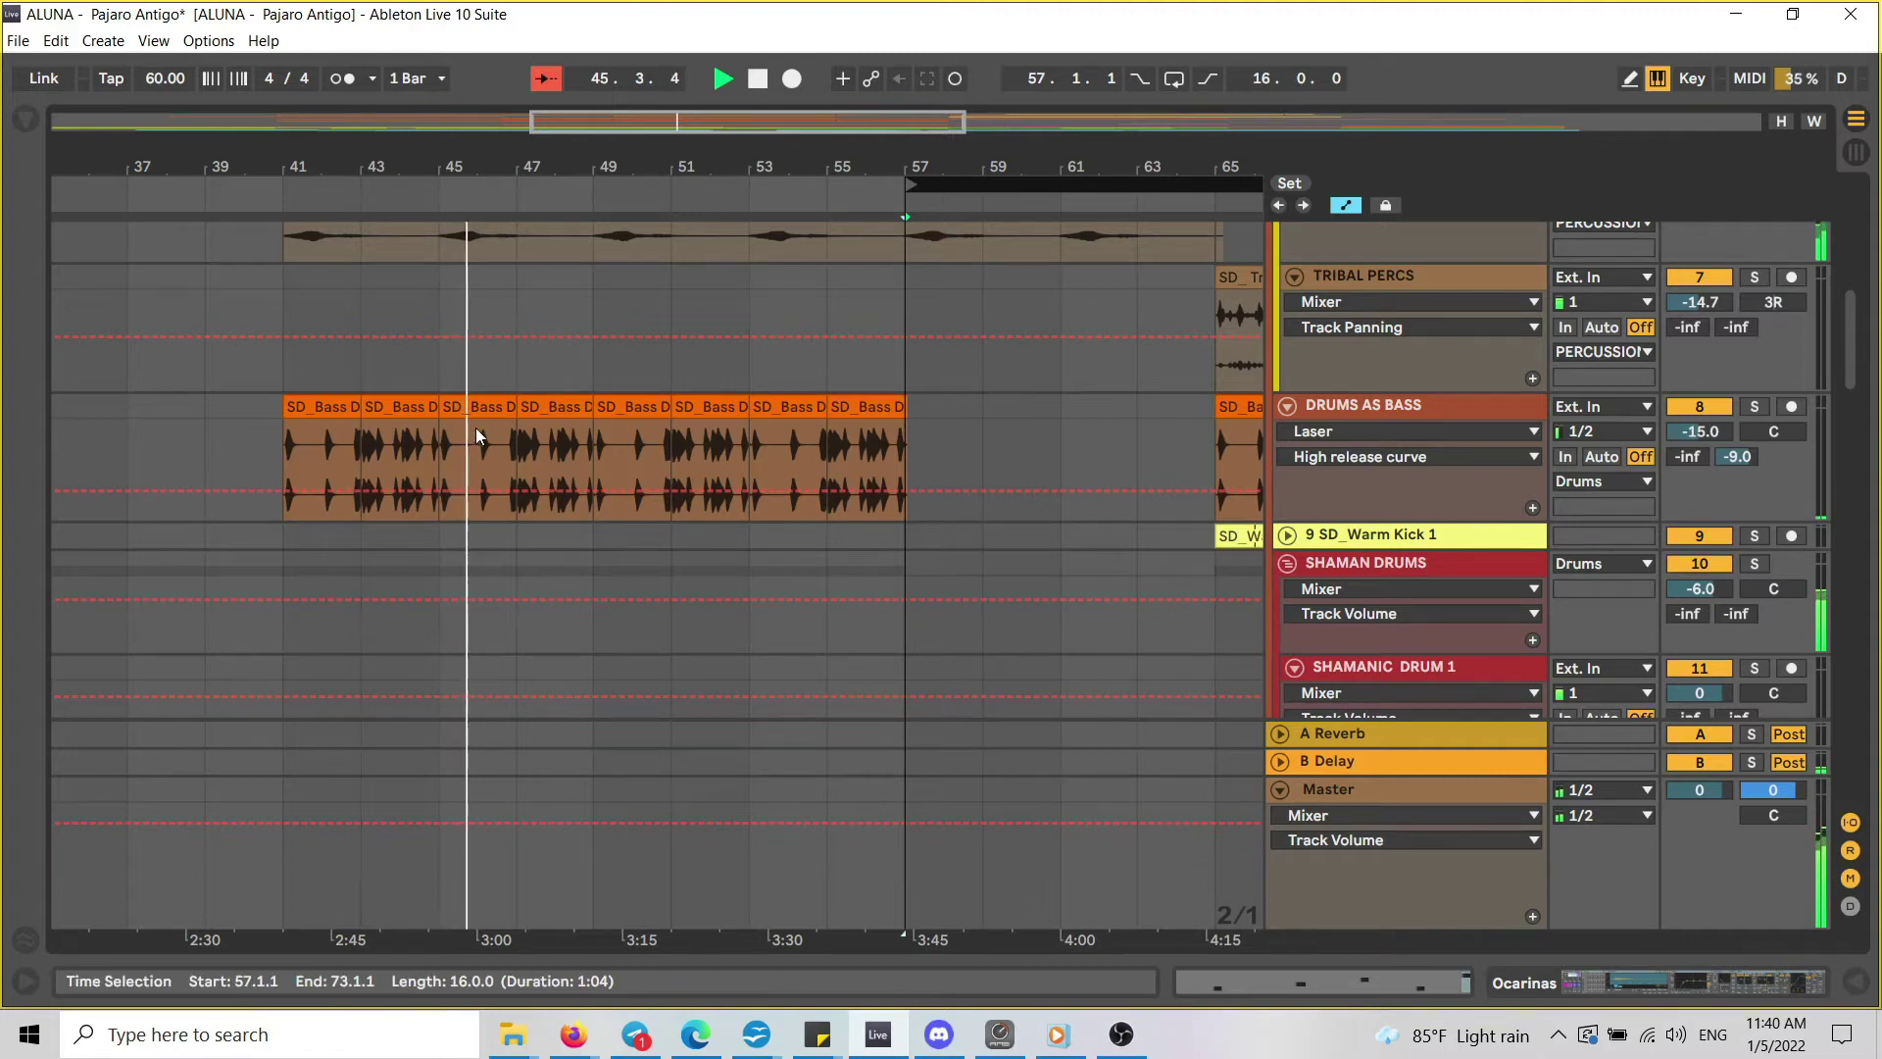
drag(718, 169, 719, 136)
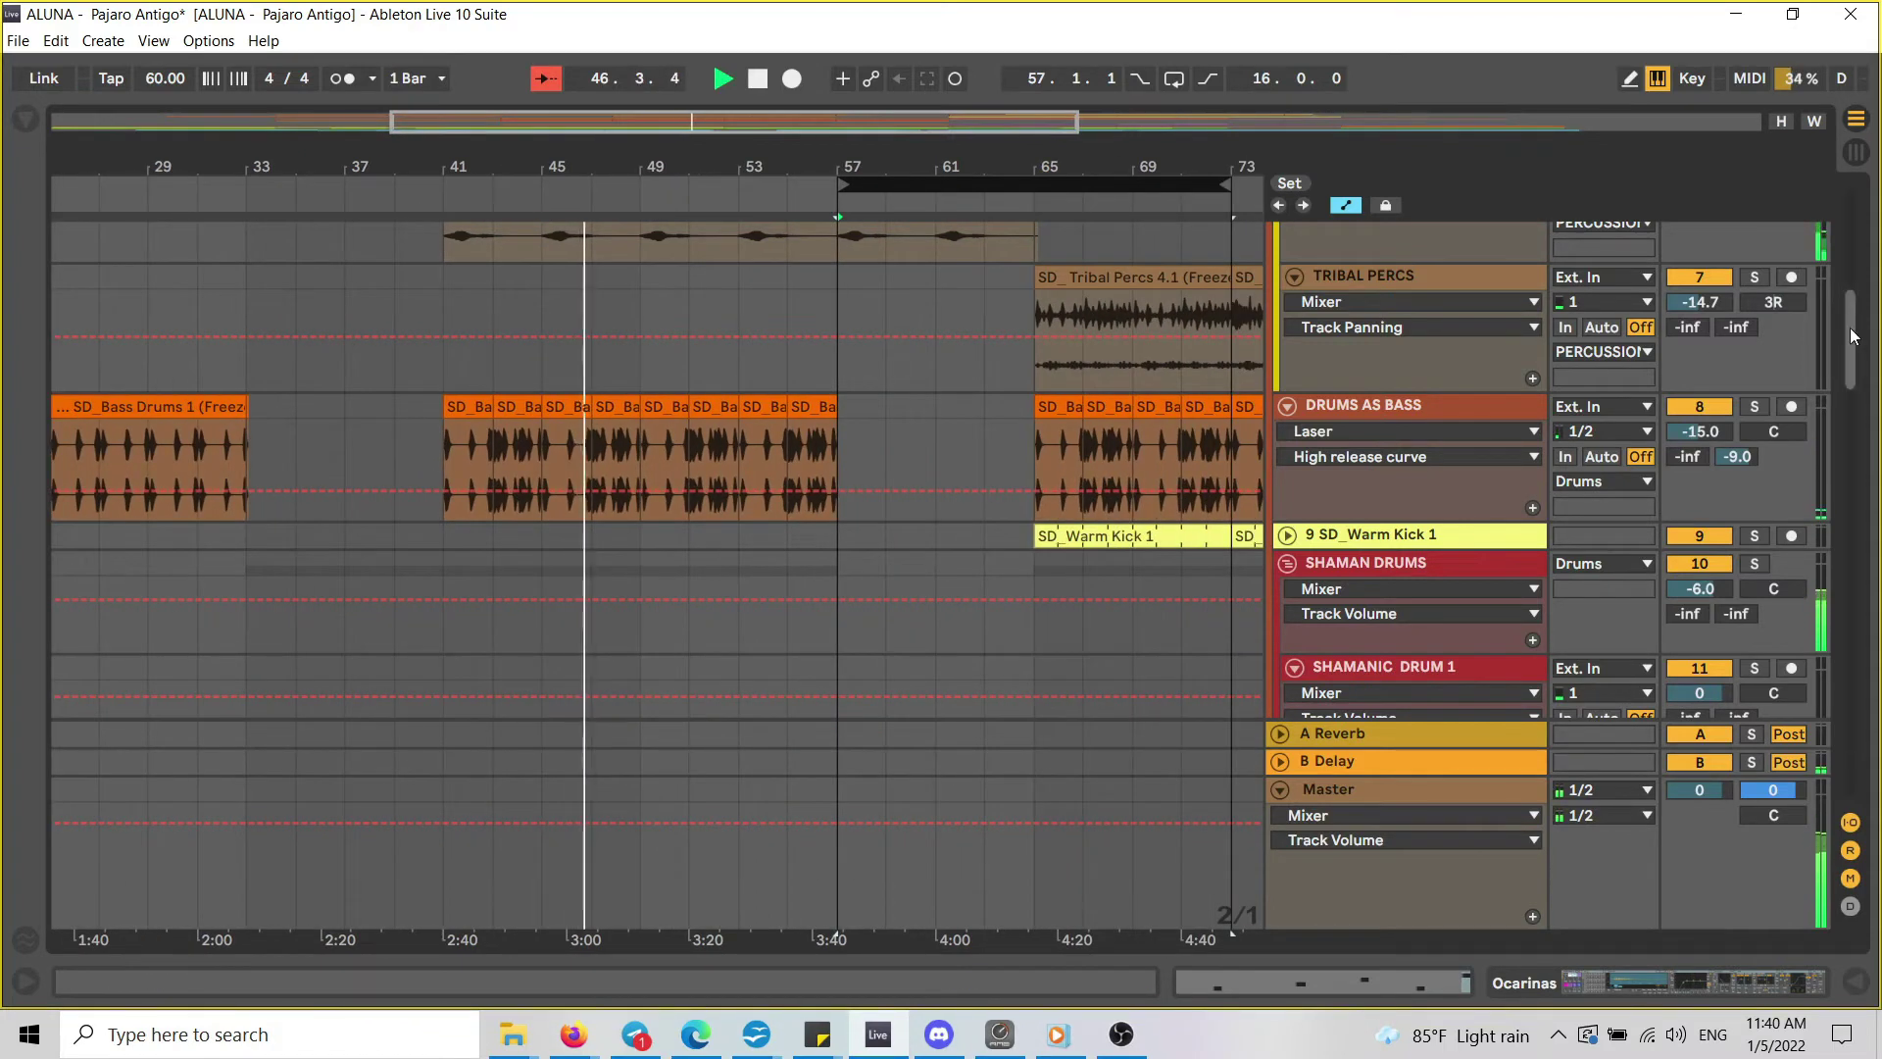
Examine the Tribal Percs clips and the Frame Drum3 clips around the break between bars 57 and 65.
scroll(1856, 343, down, 1)
drag(1856, 343, 1846, 296)
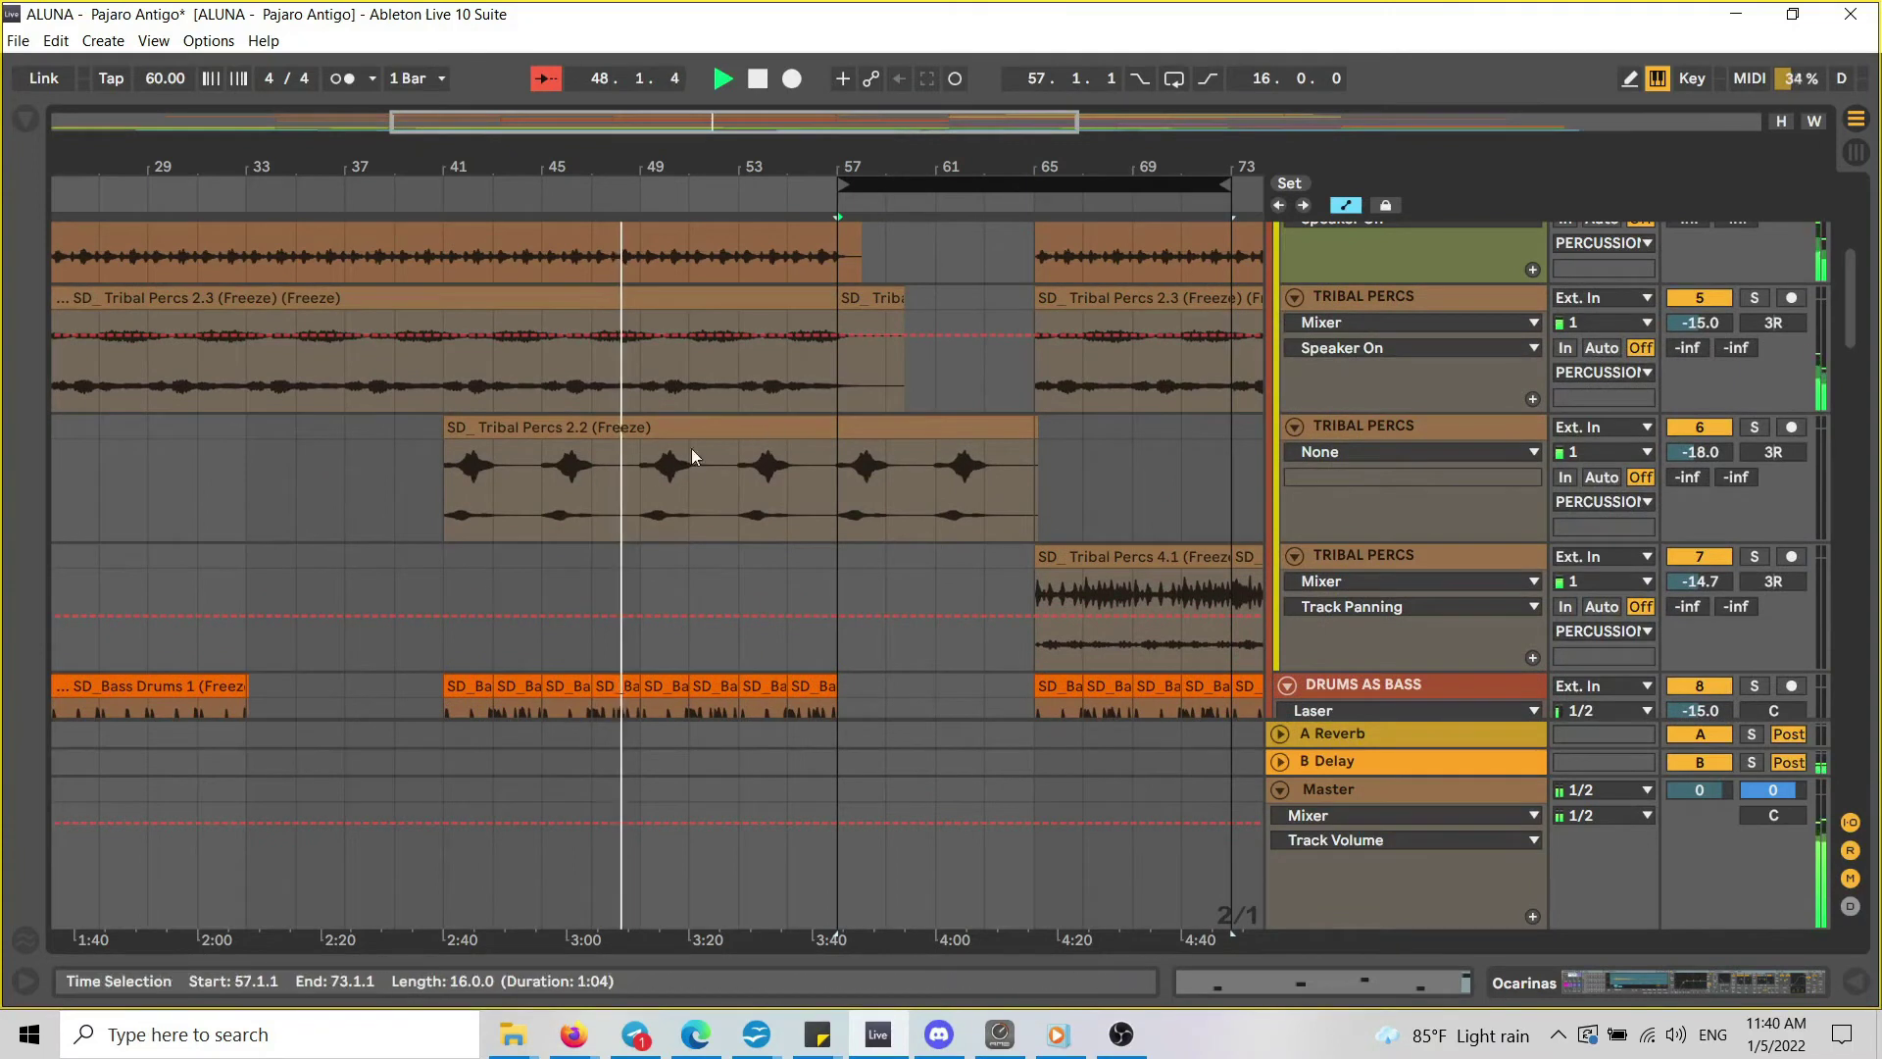
drag(770, 168, 628, 233)
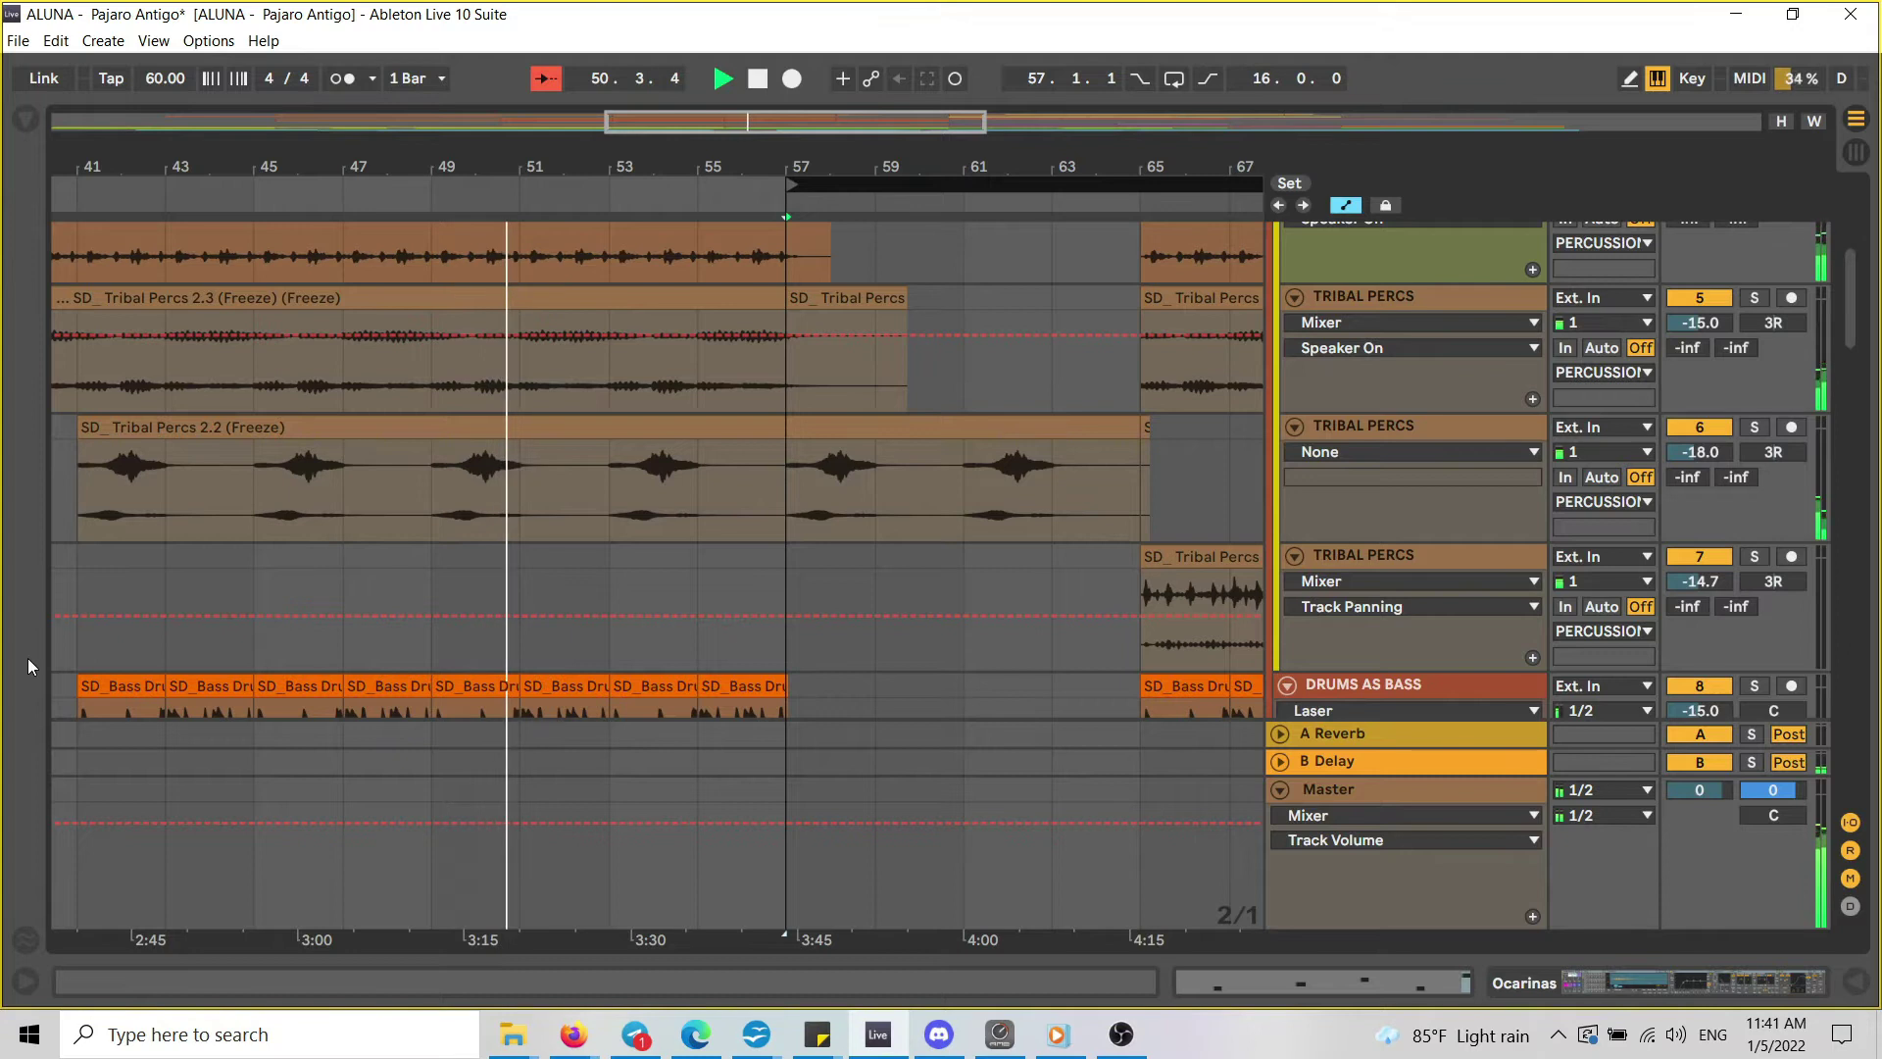
drag(1034, 167, 762, 82)
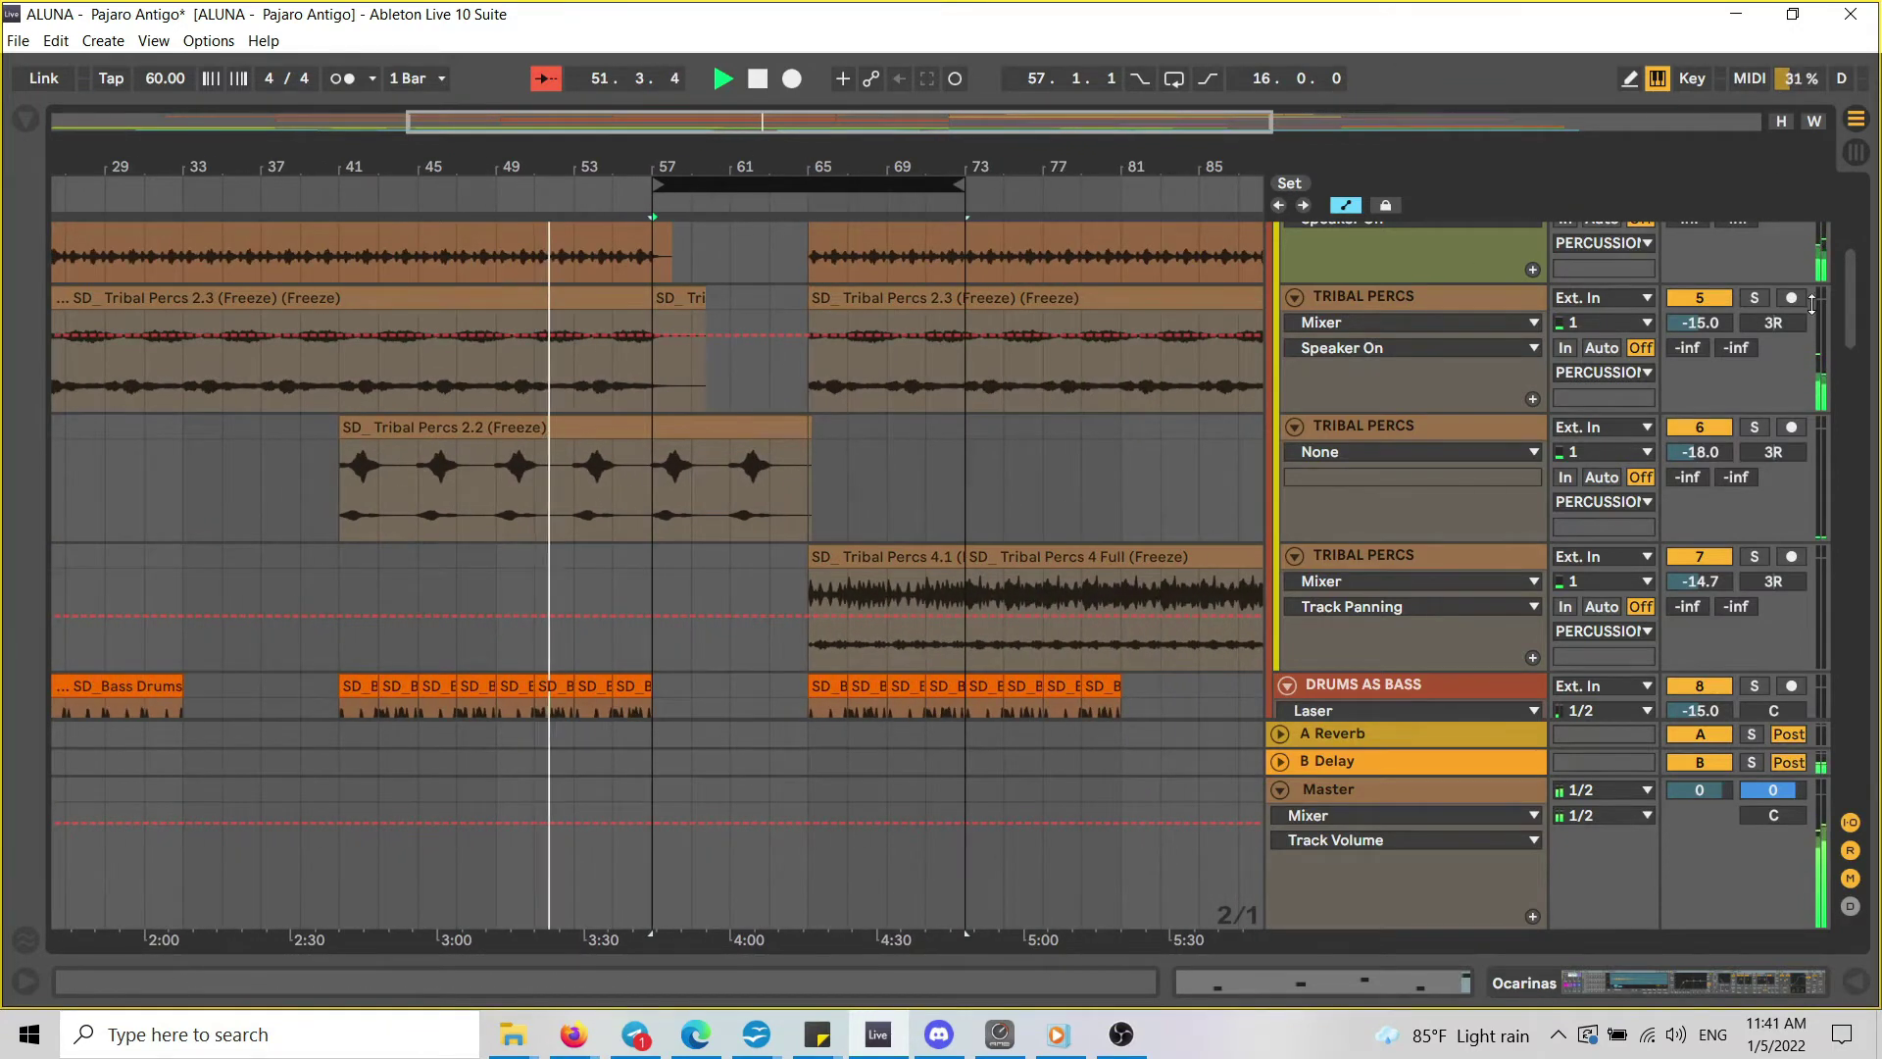
drag(1856, 306, 1849, 390)
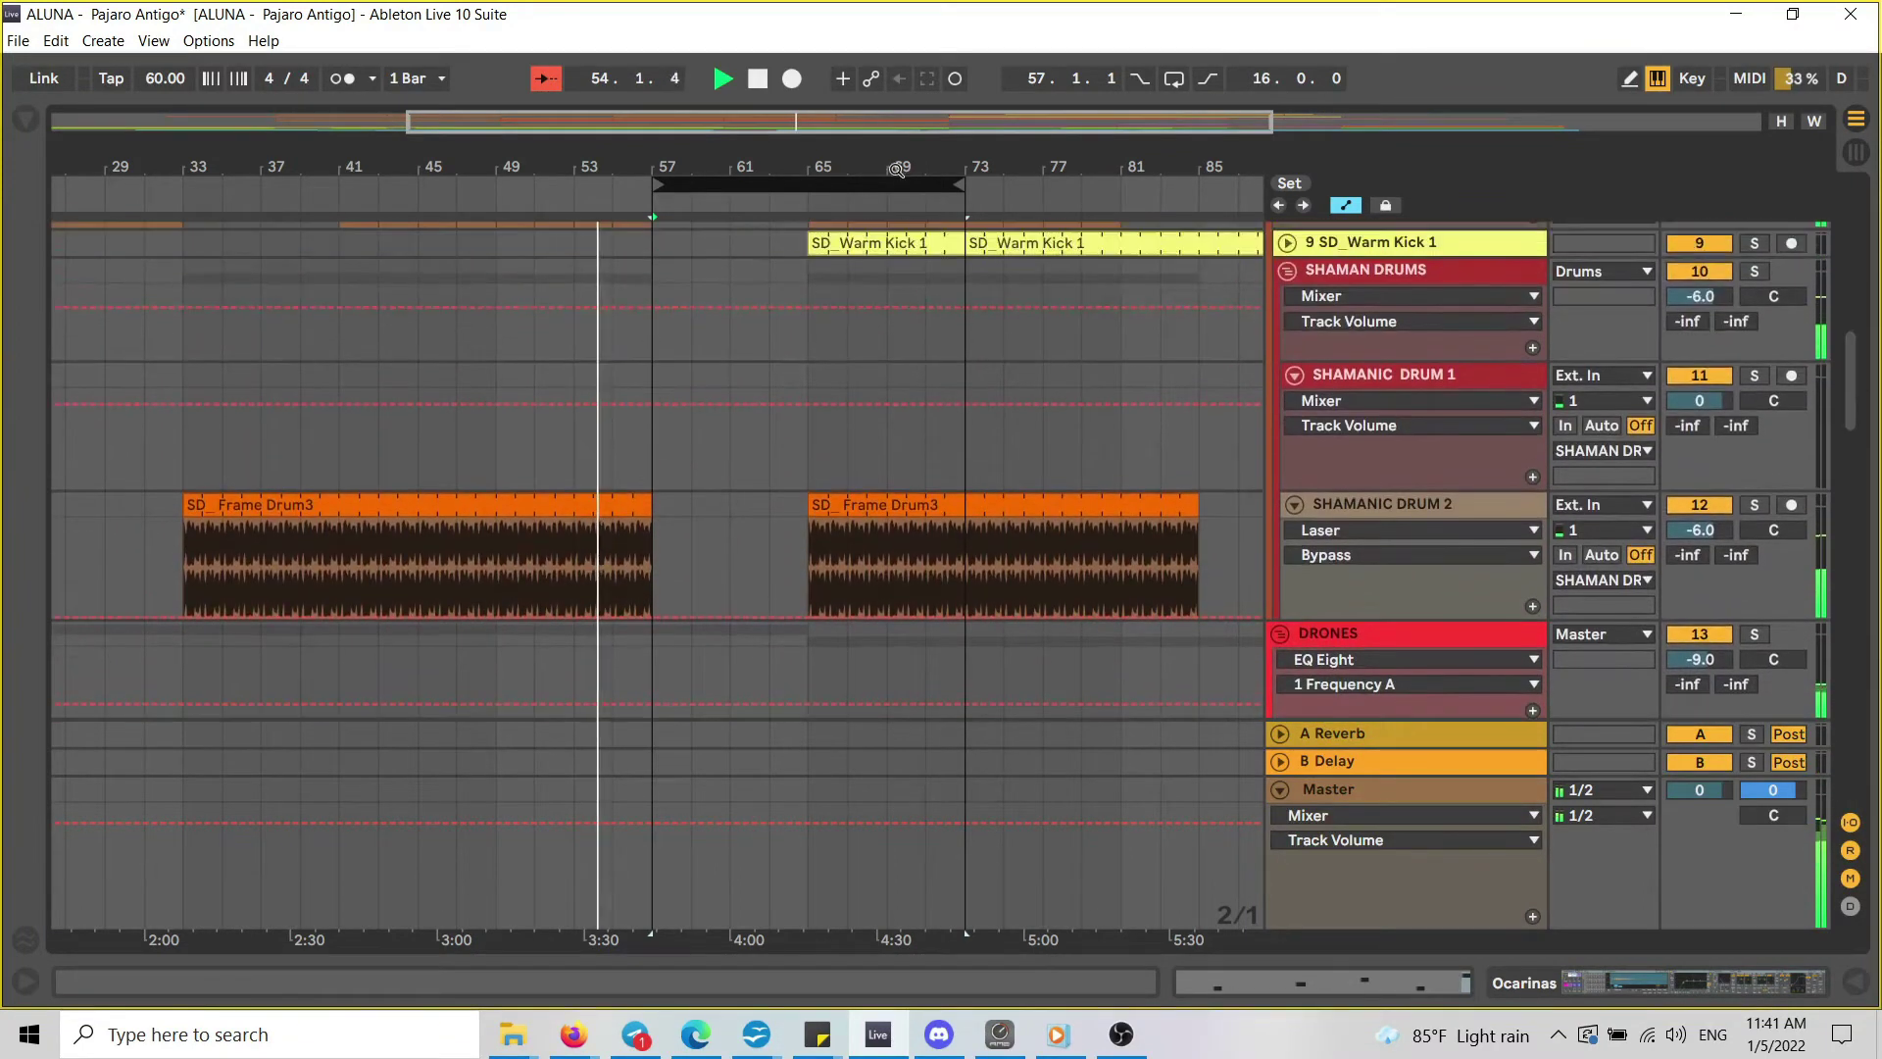
Move the 16-bar loop range to bar 65, where the second Frame Drum3 clip starts.
drag(858, 167, 646, 133)
scroll(575, 274, up, 5)
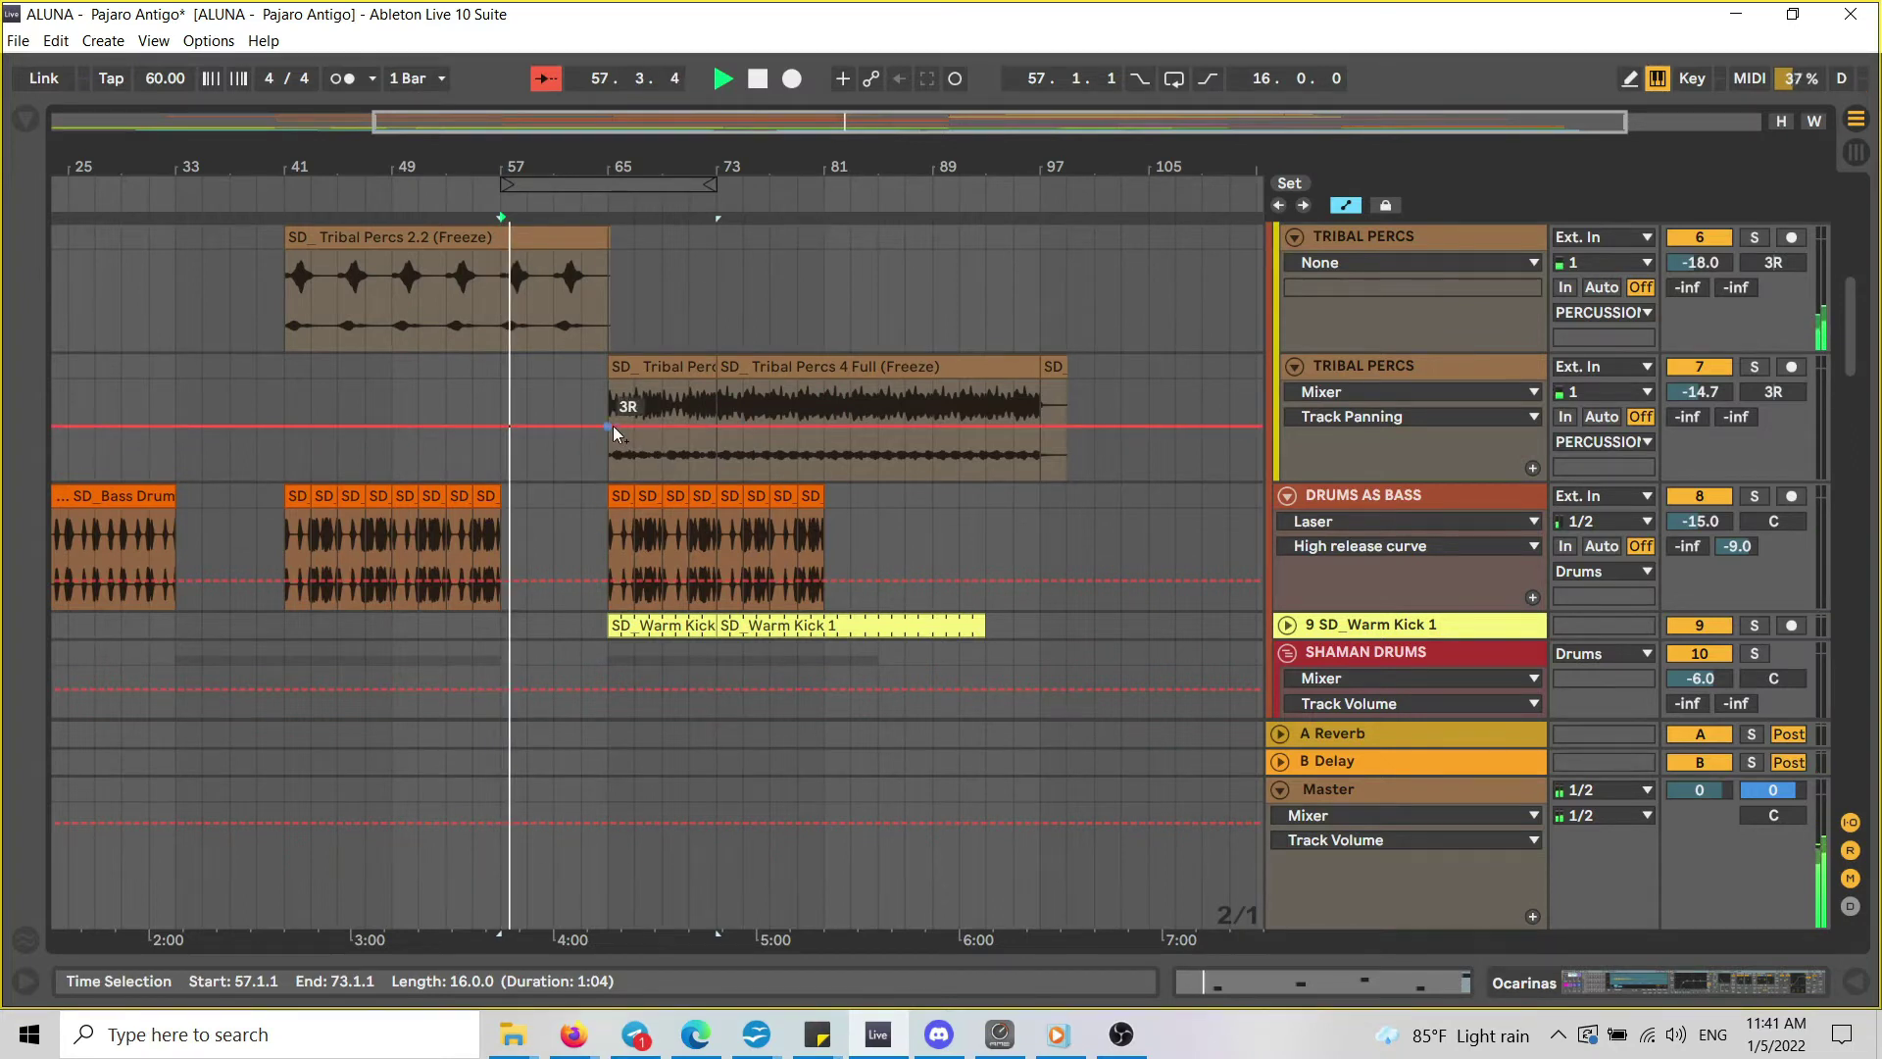
drag(627, 166, 667, 206)
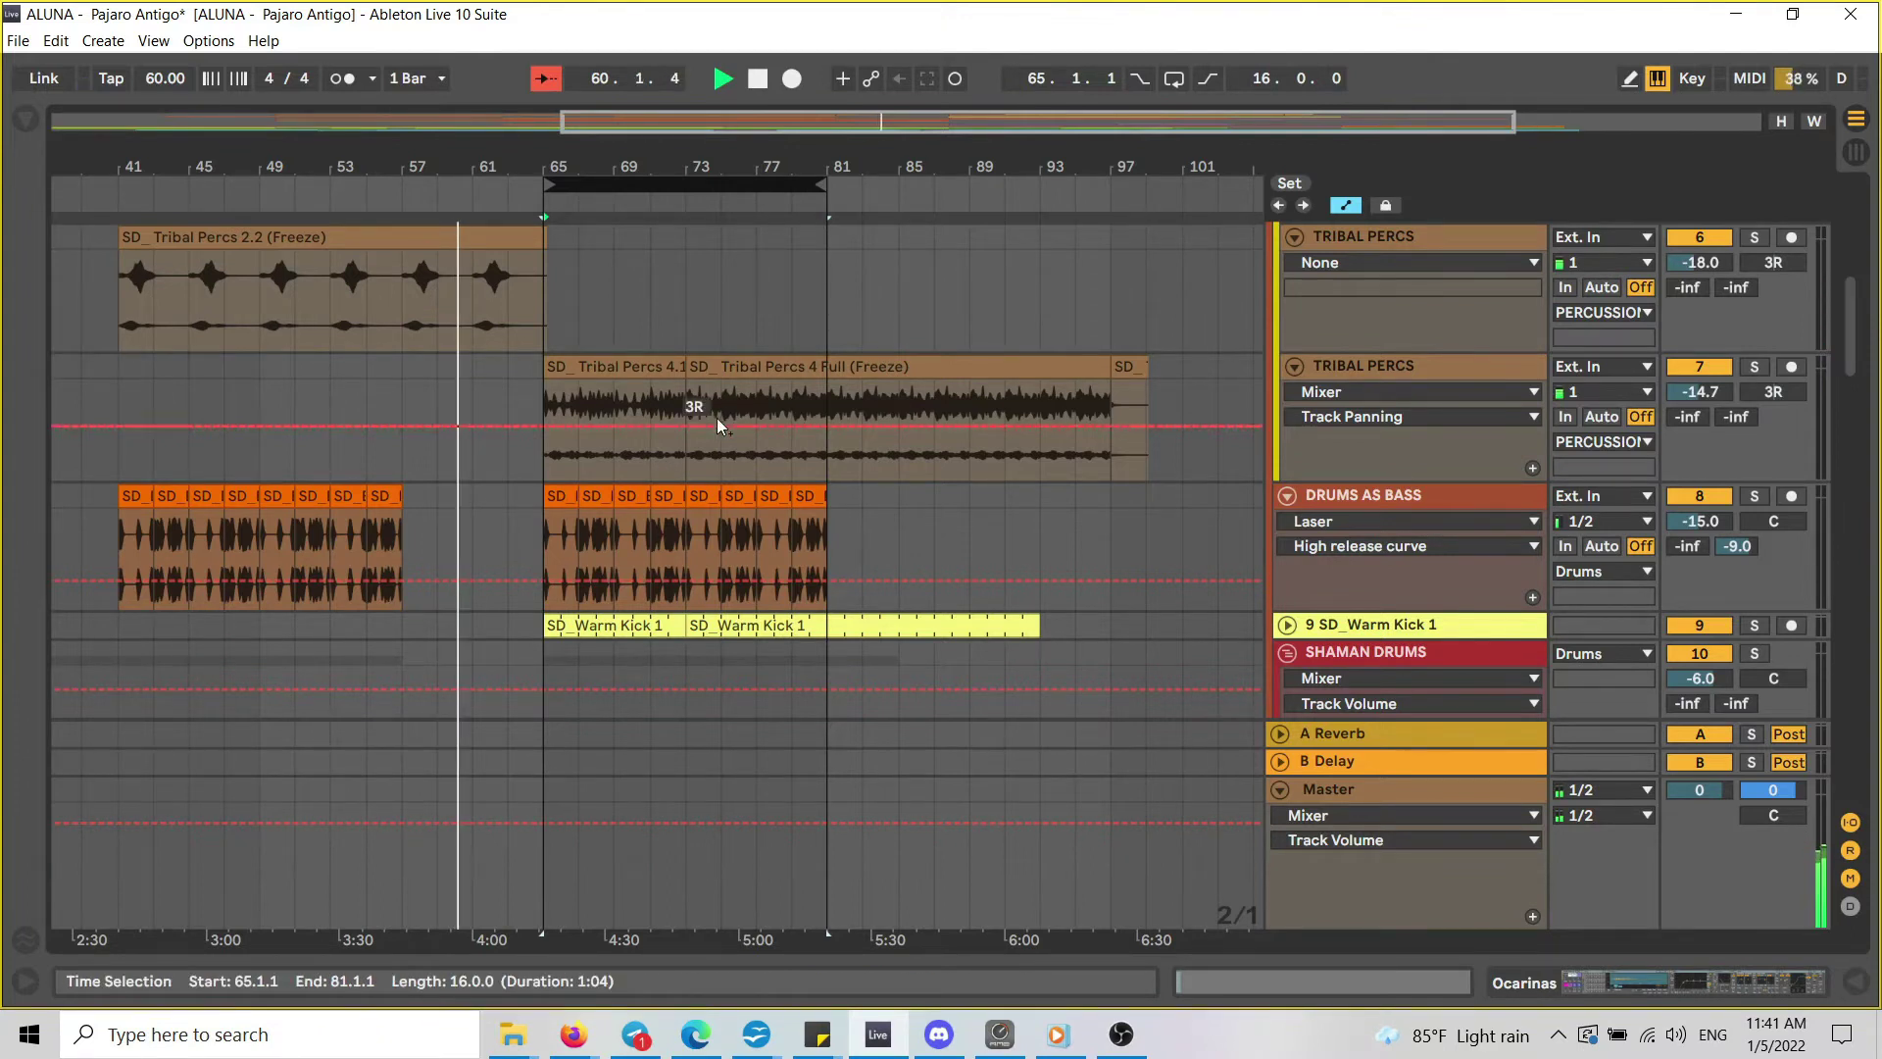
Examine how the bass drum, warm kick, frame drum, drone and pad clips change at bar 65.
scroll(506, 424, down, 3)
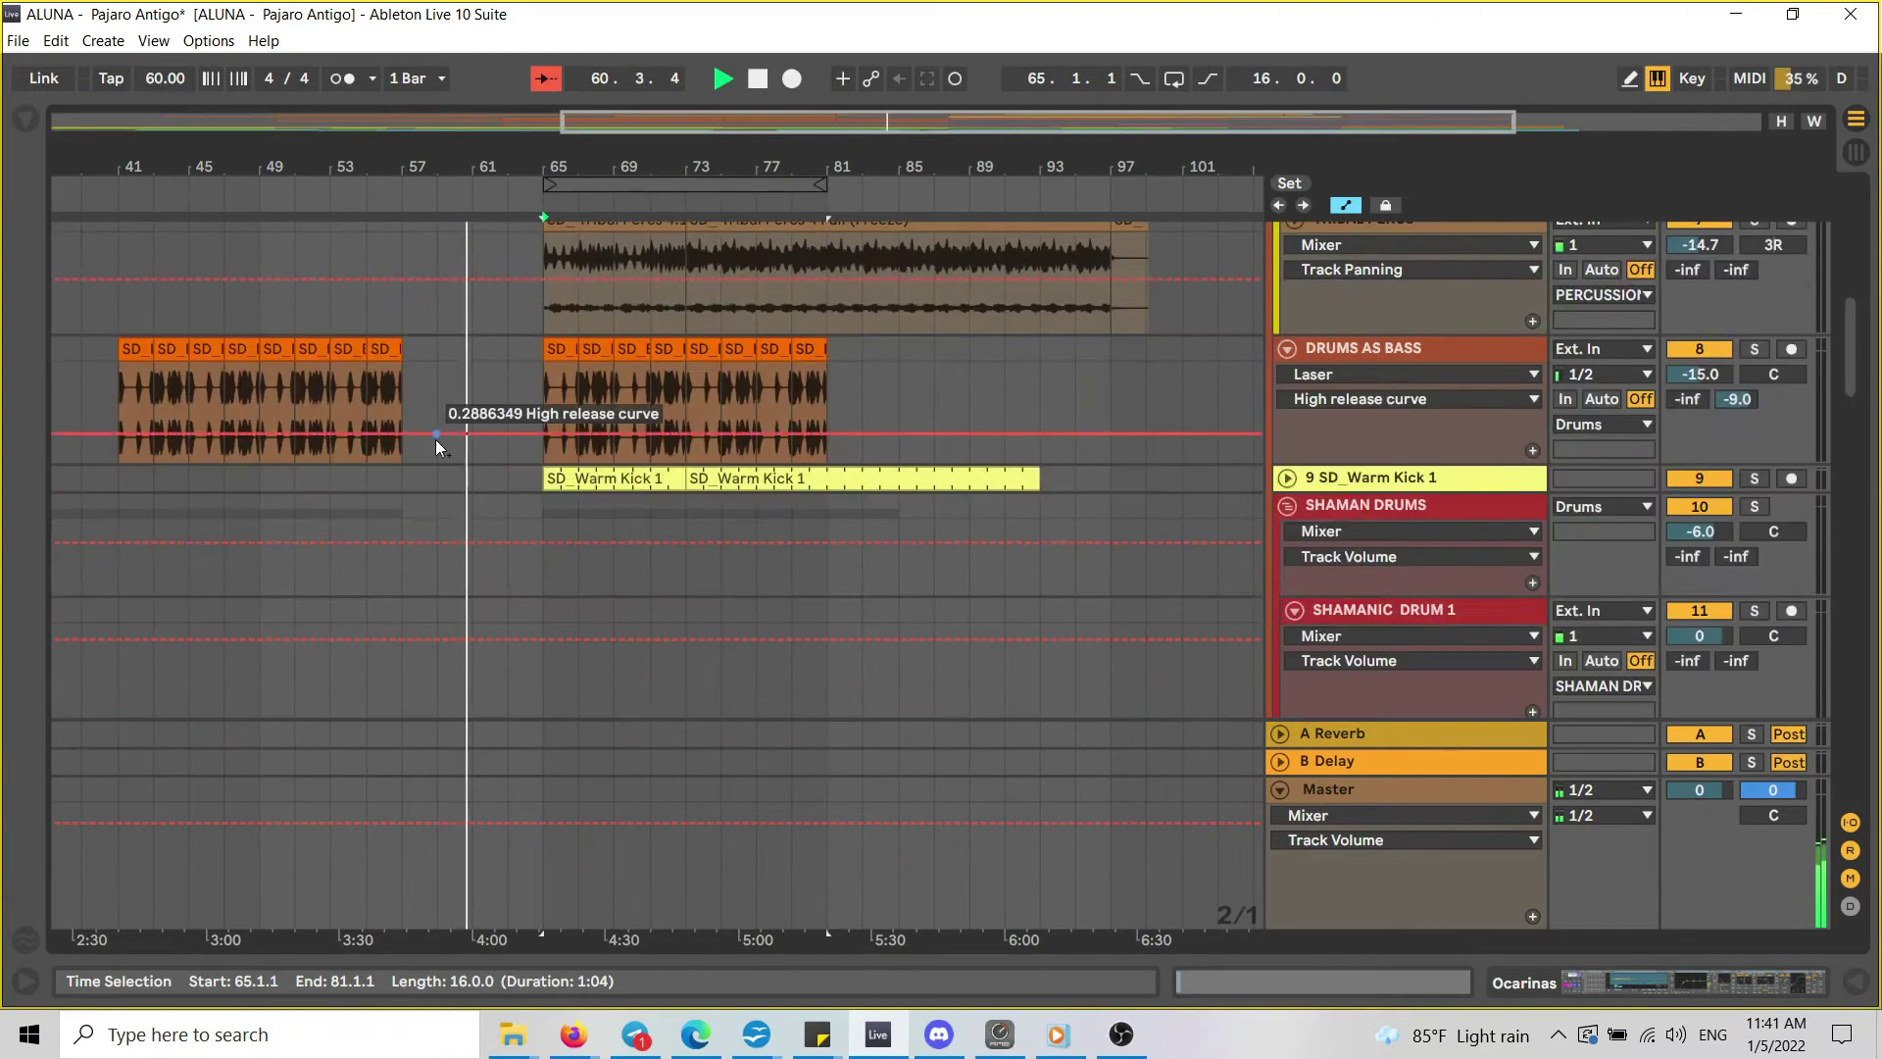
scroll(435, 439, down, 7)
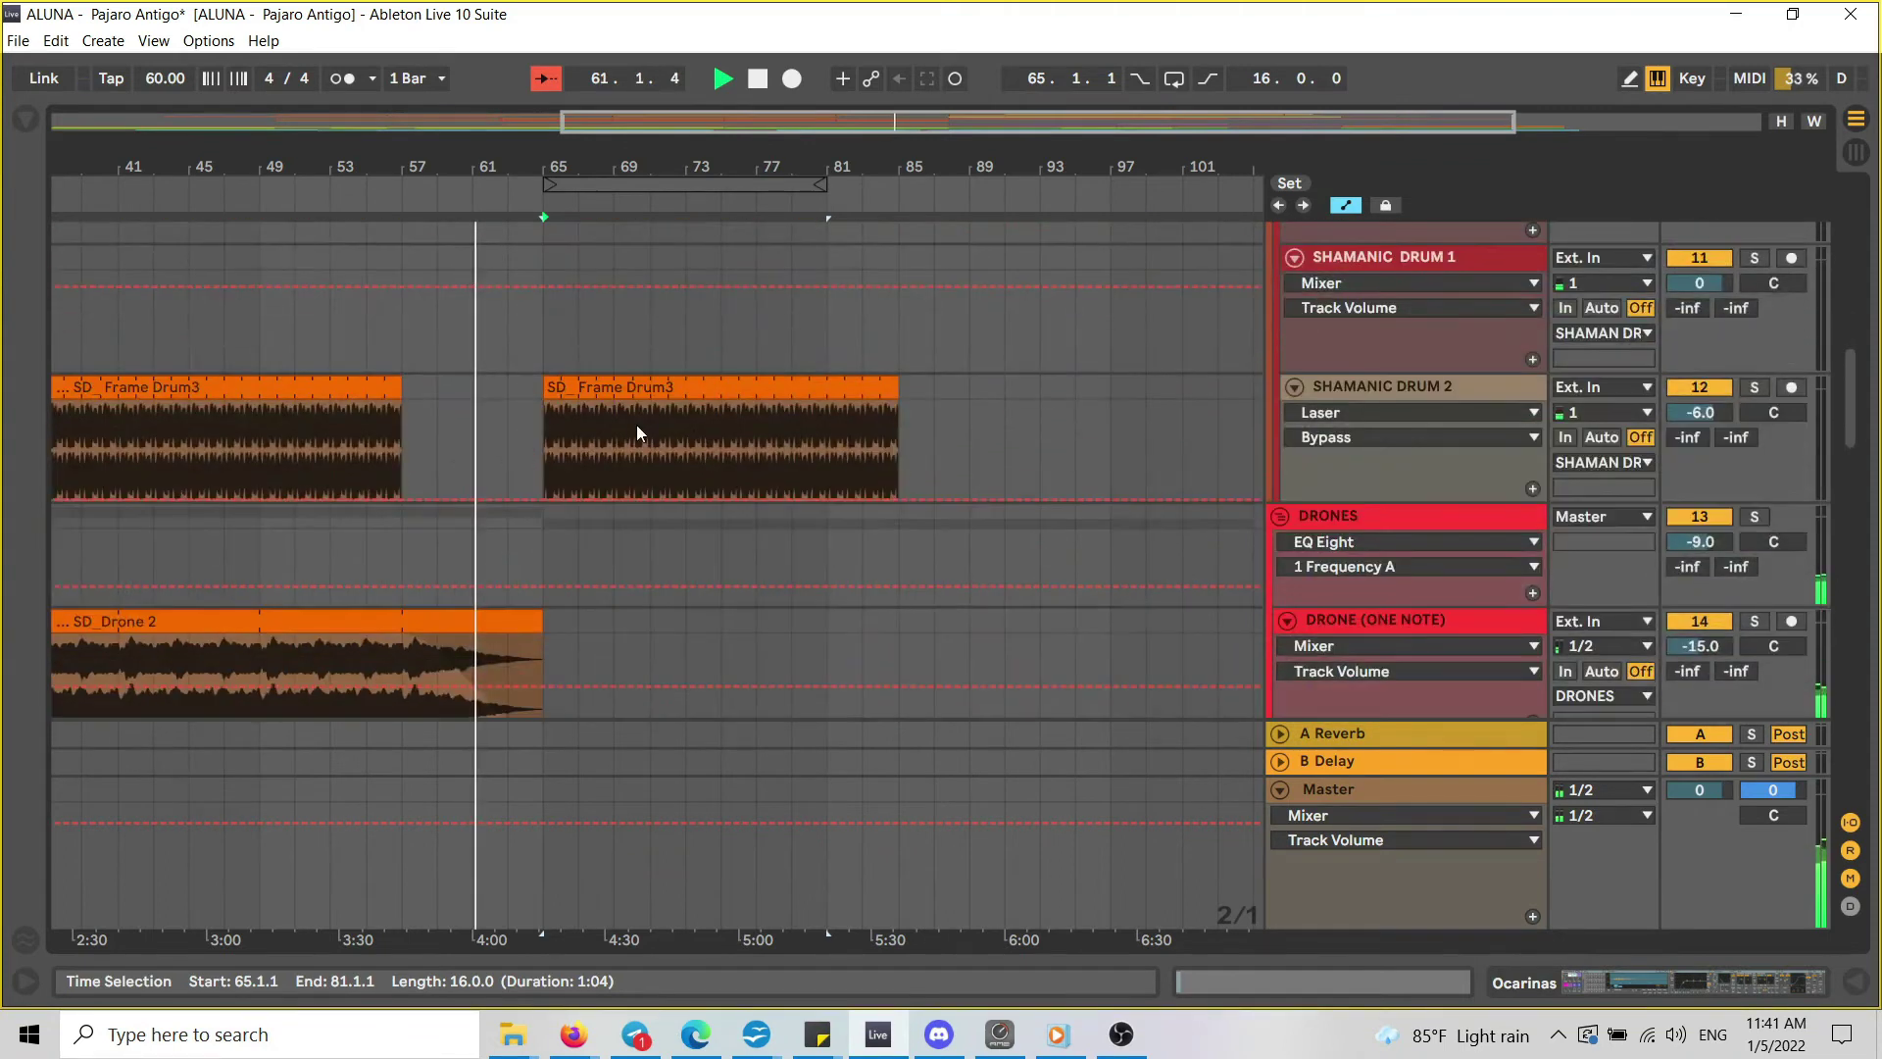
scroll(637, 425, down, 12)
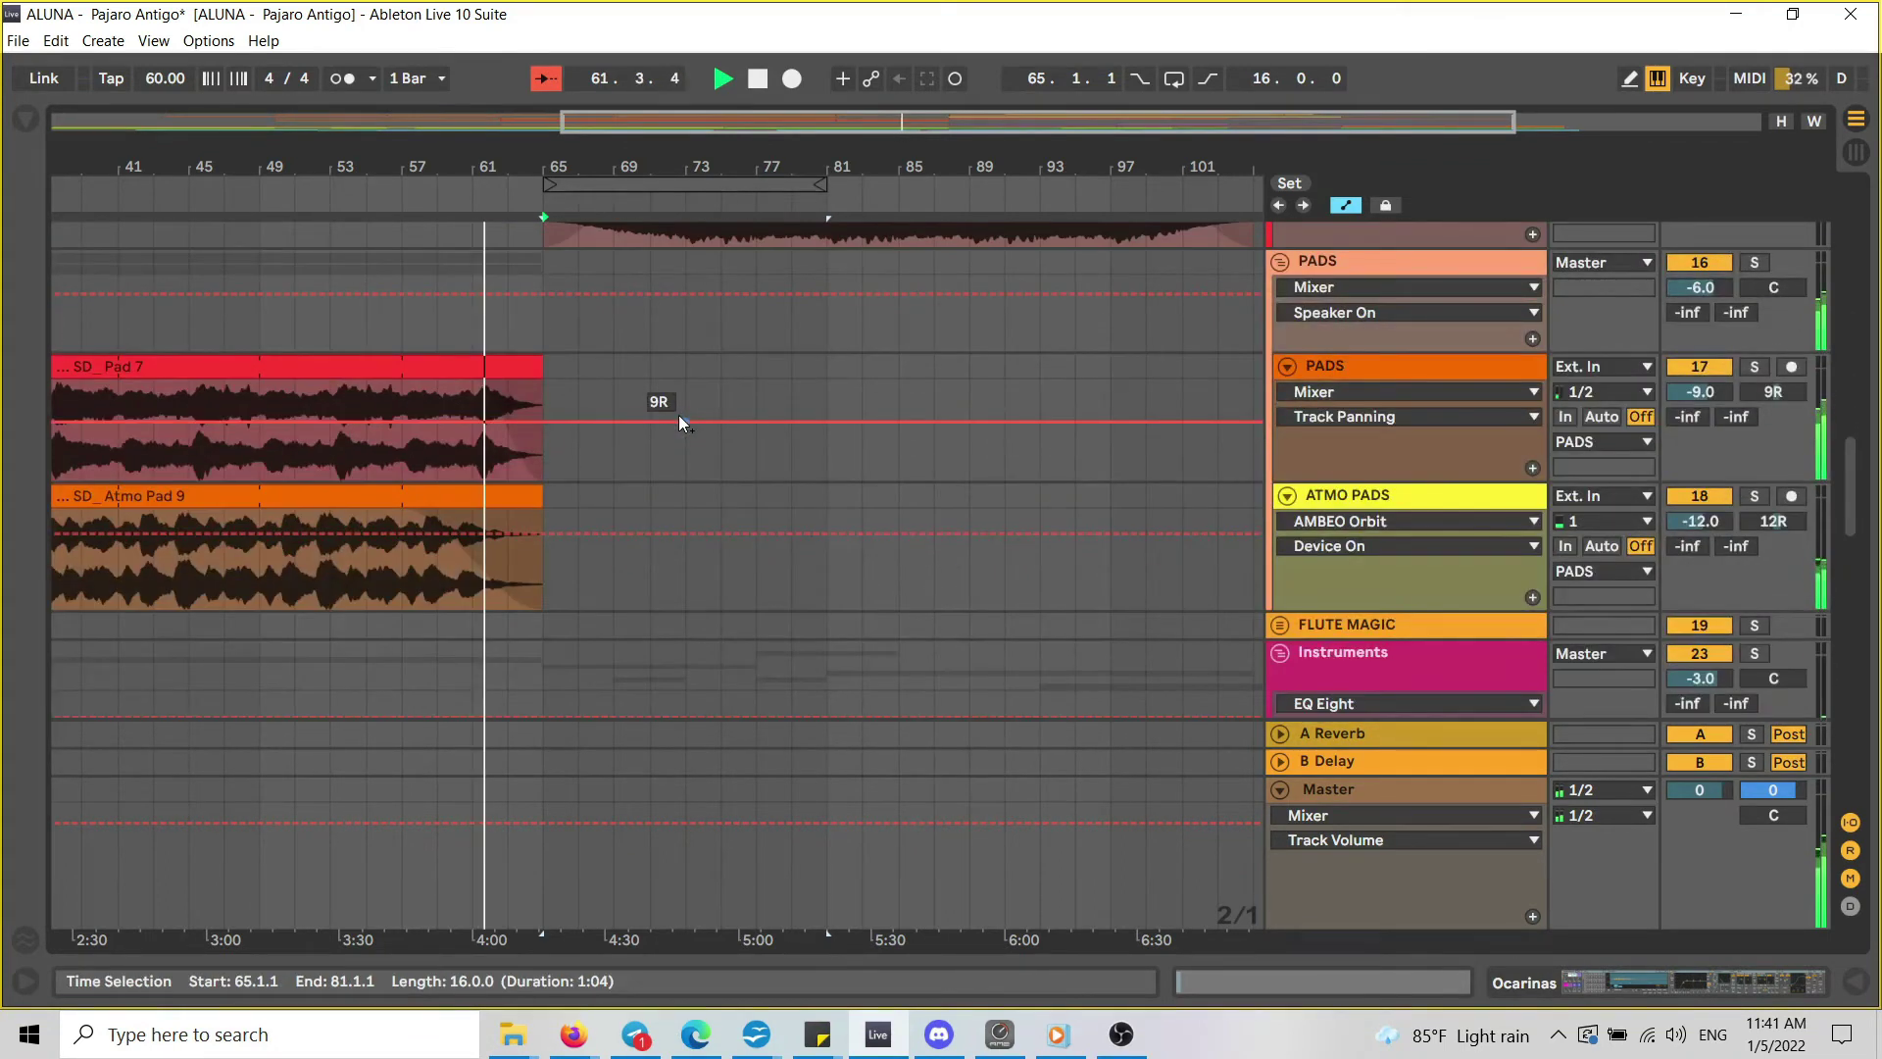
scroll(678, 415, down, 6)
scroll(1855, 549, down, 2)
drag(1856, 549, 1875, 437)
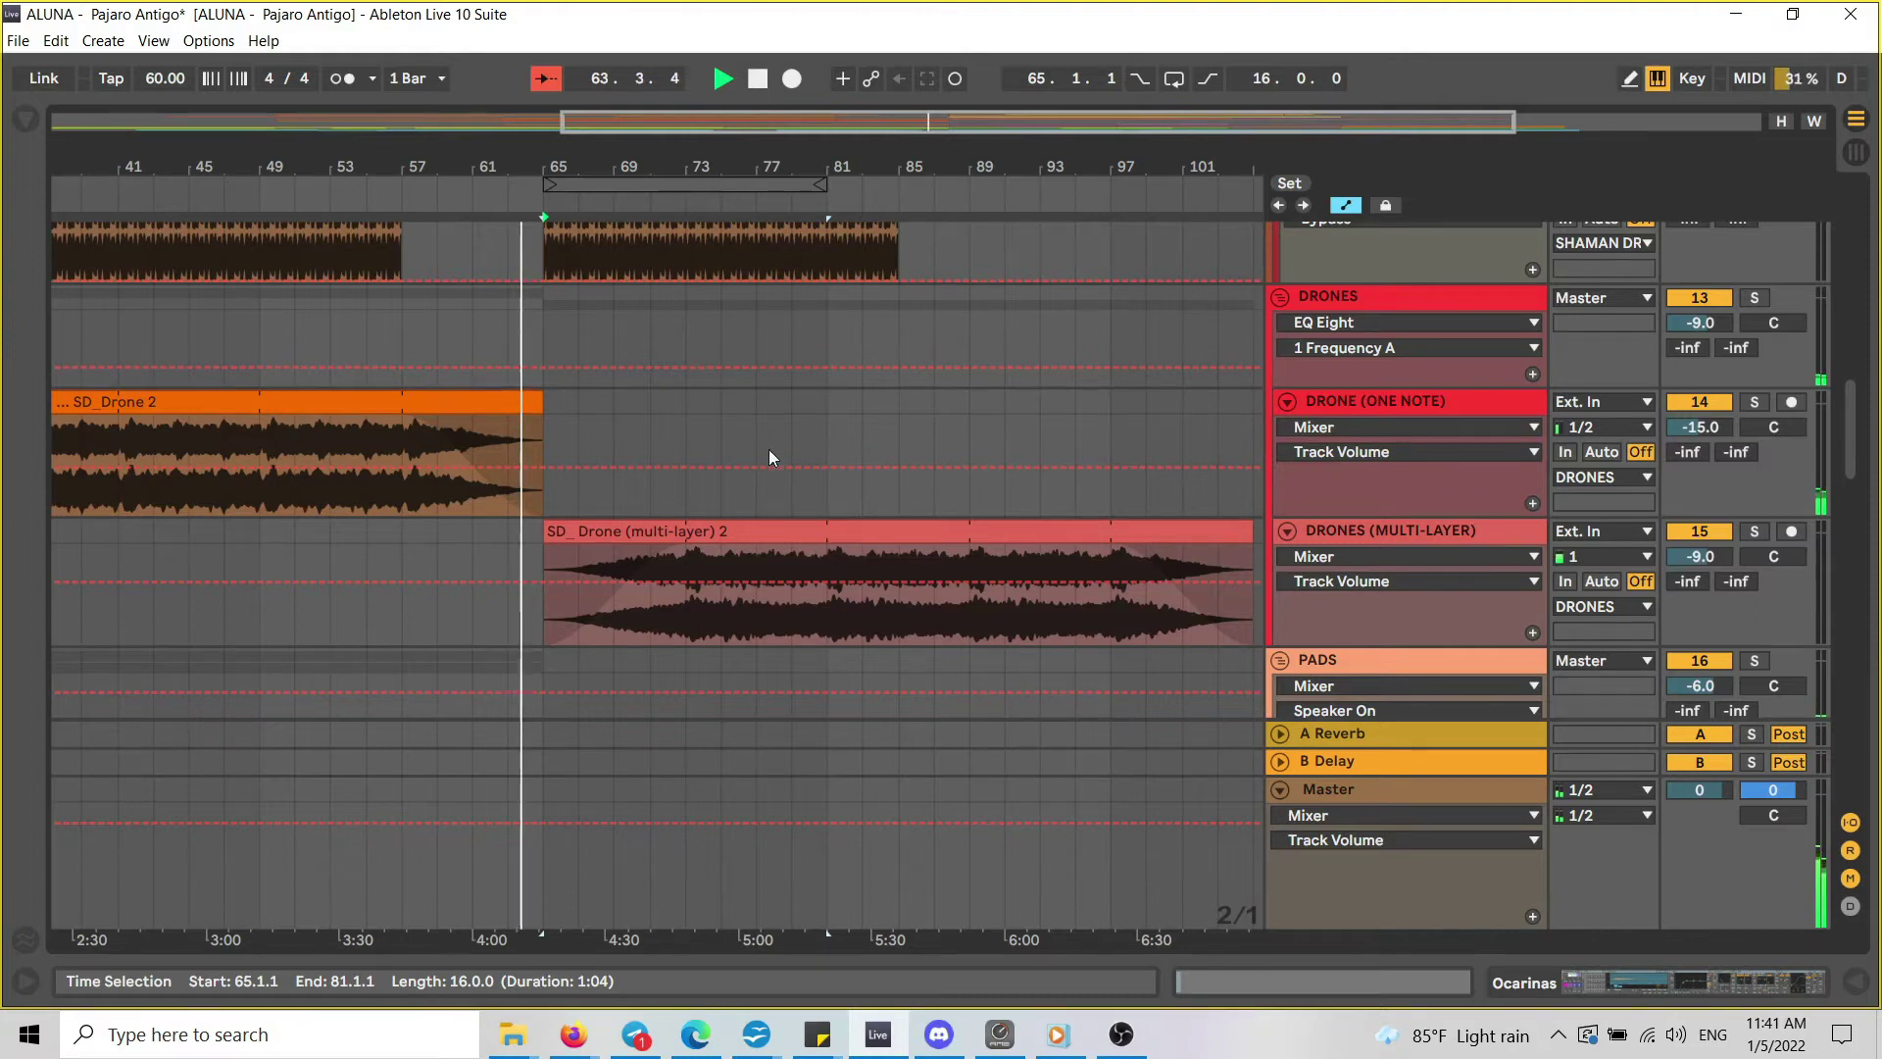
scroll(768, 449, up, 3)
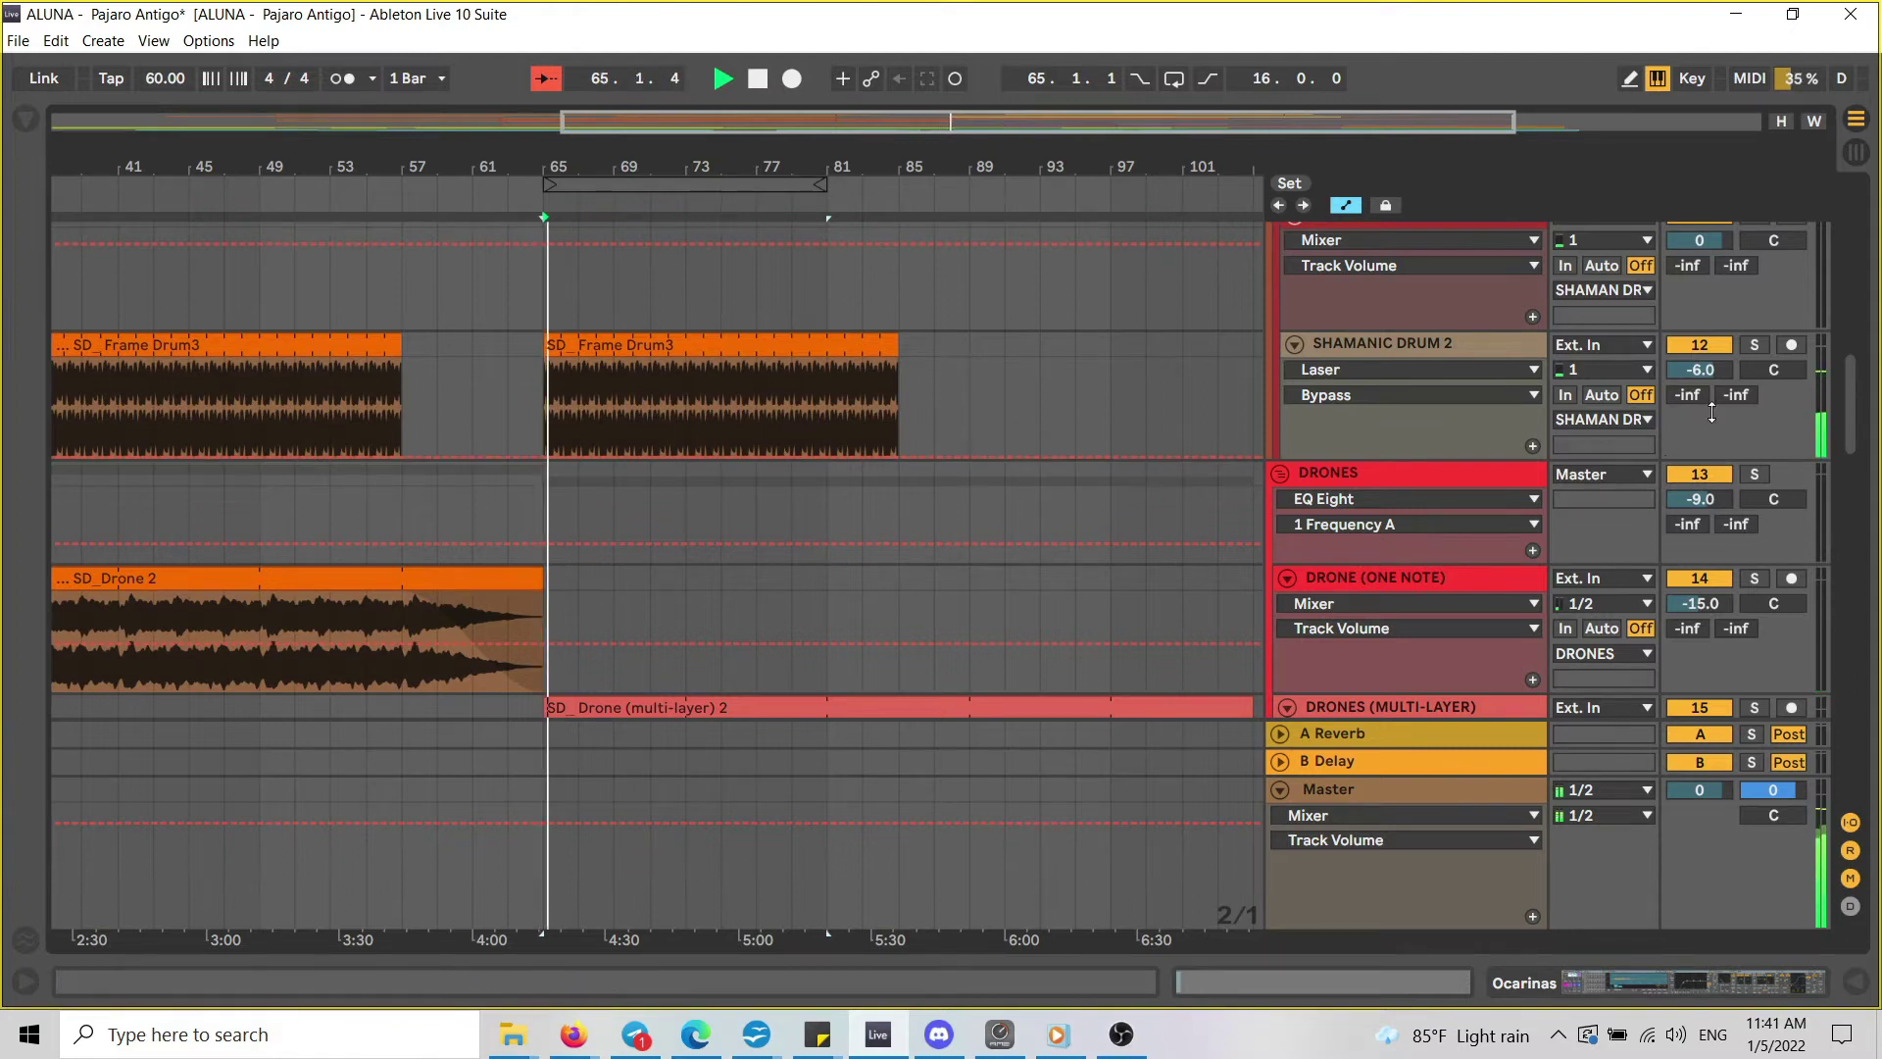
drag(1859, 404, 1862, 355)
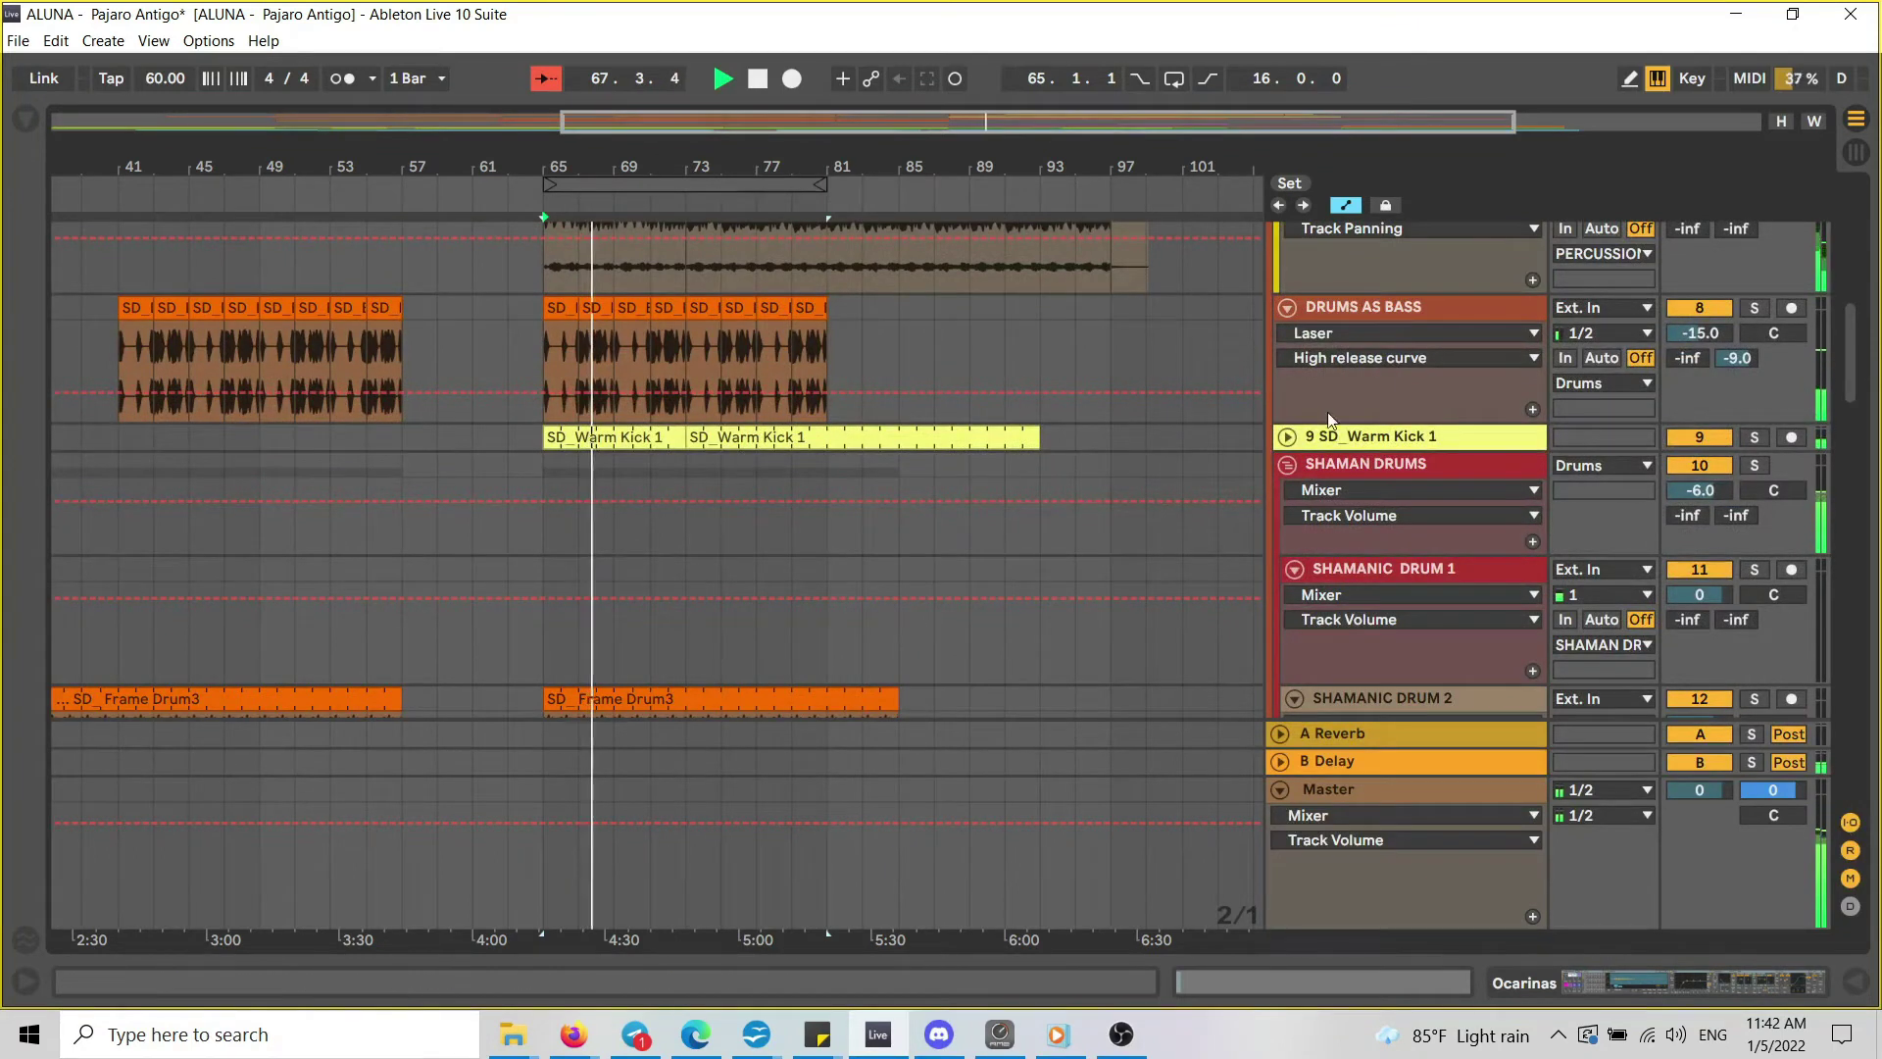
scroll(1845, 355, up, 1)
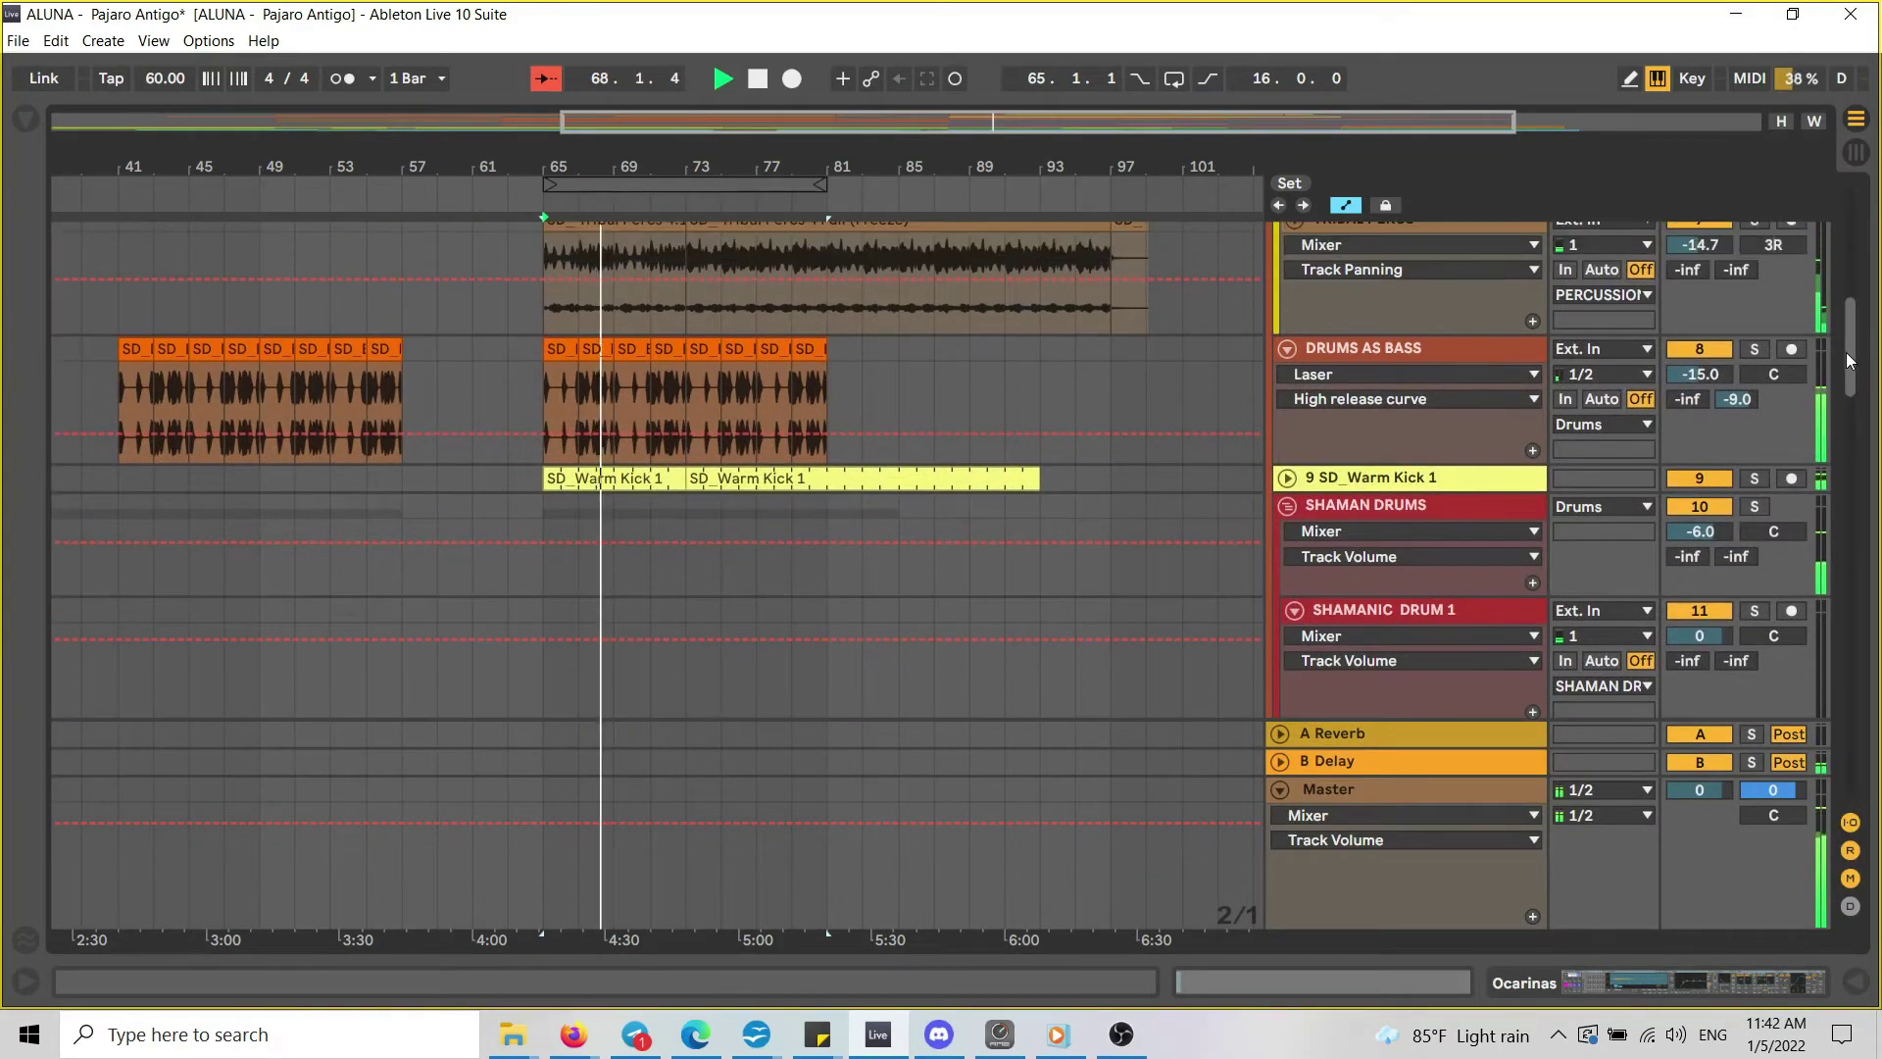
Inspect the transposition of the short Bell Melo 6 clip at bar 69, then return to the arrangement.
drag(1849, 364, 1872, 600)
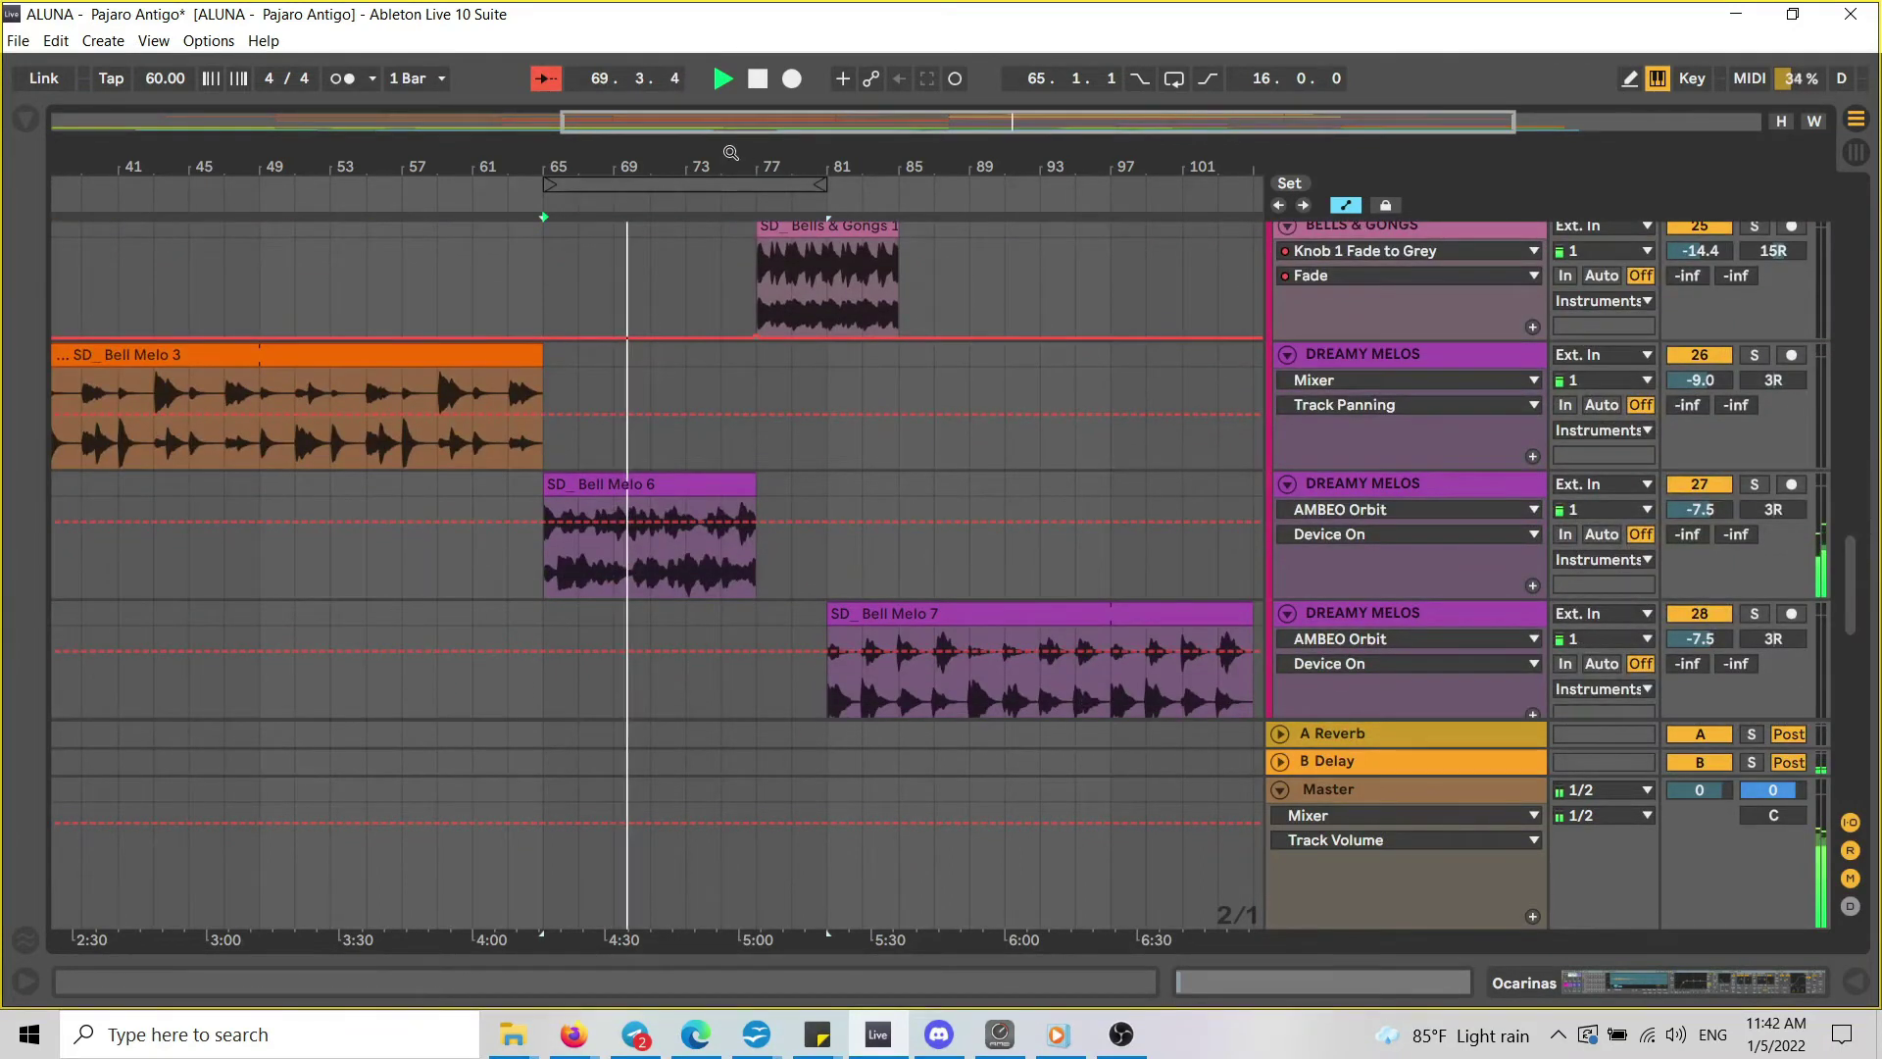
drag(731, 156, 730, 184)
drag(1856, 566, 1854, 602)
drag(629, 158, 627, 185)
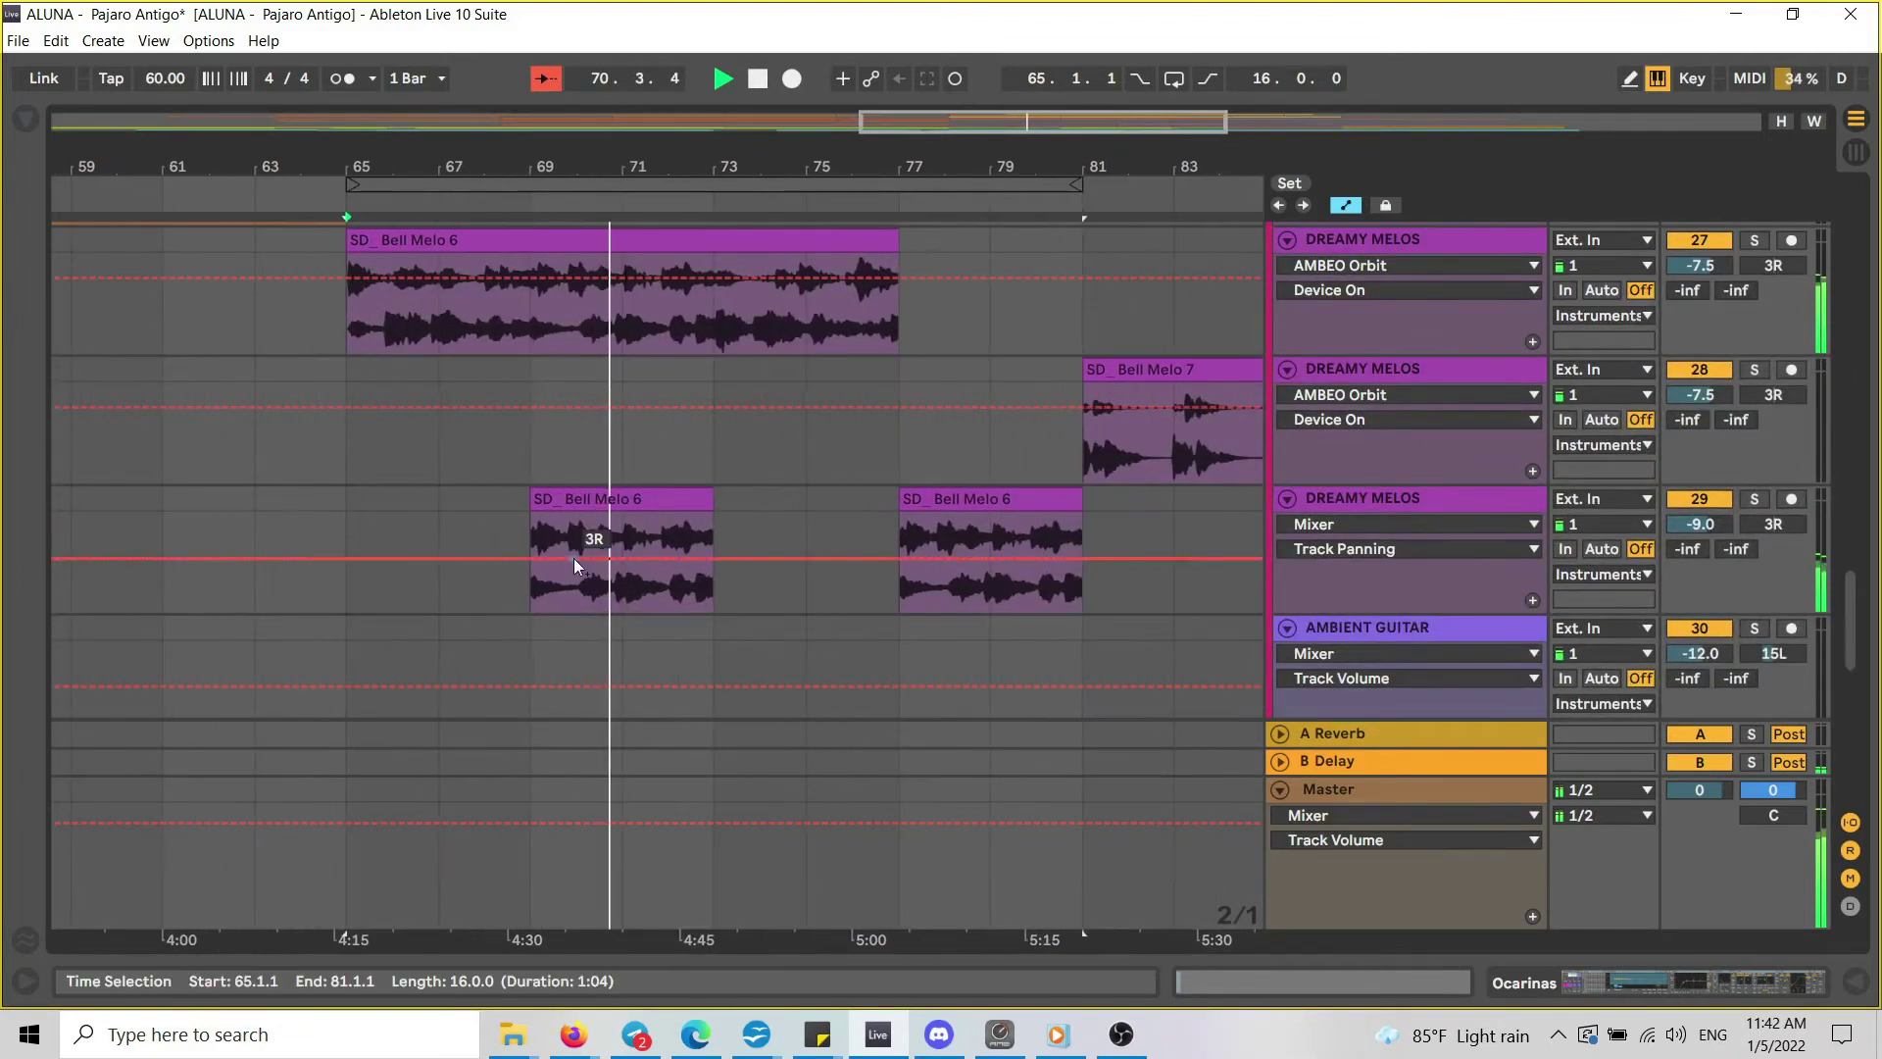
double_click(615, 502)
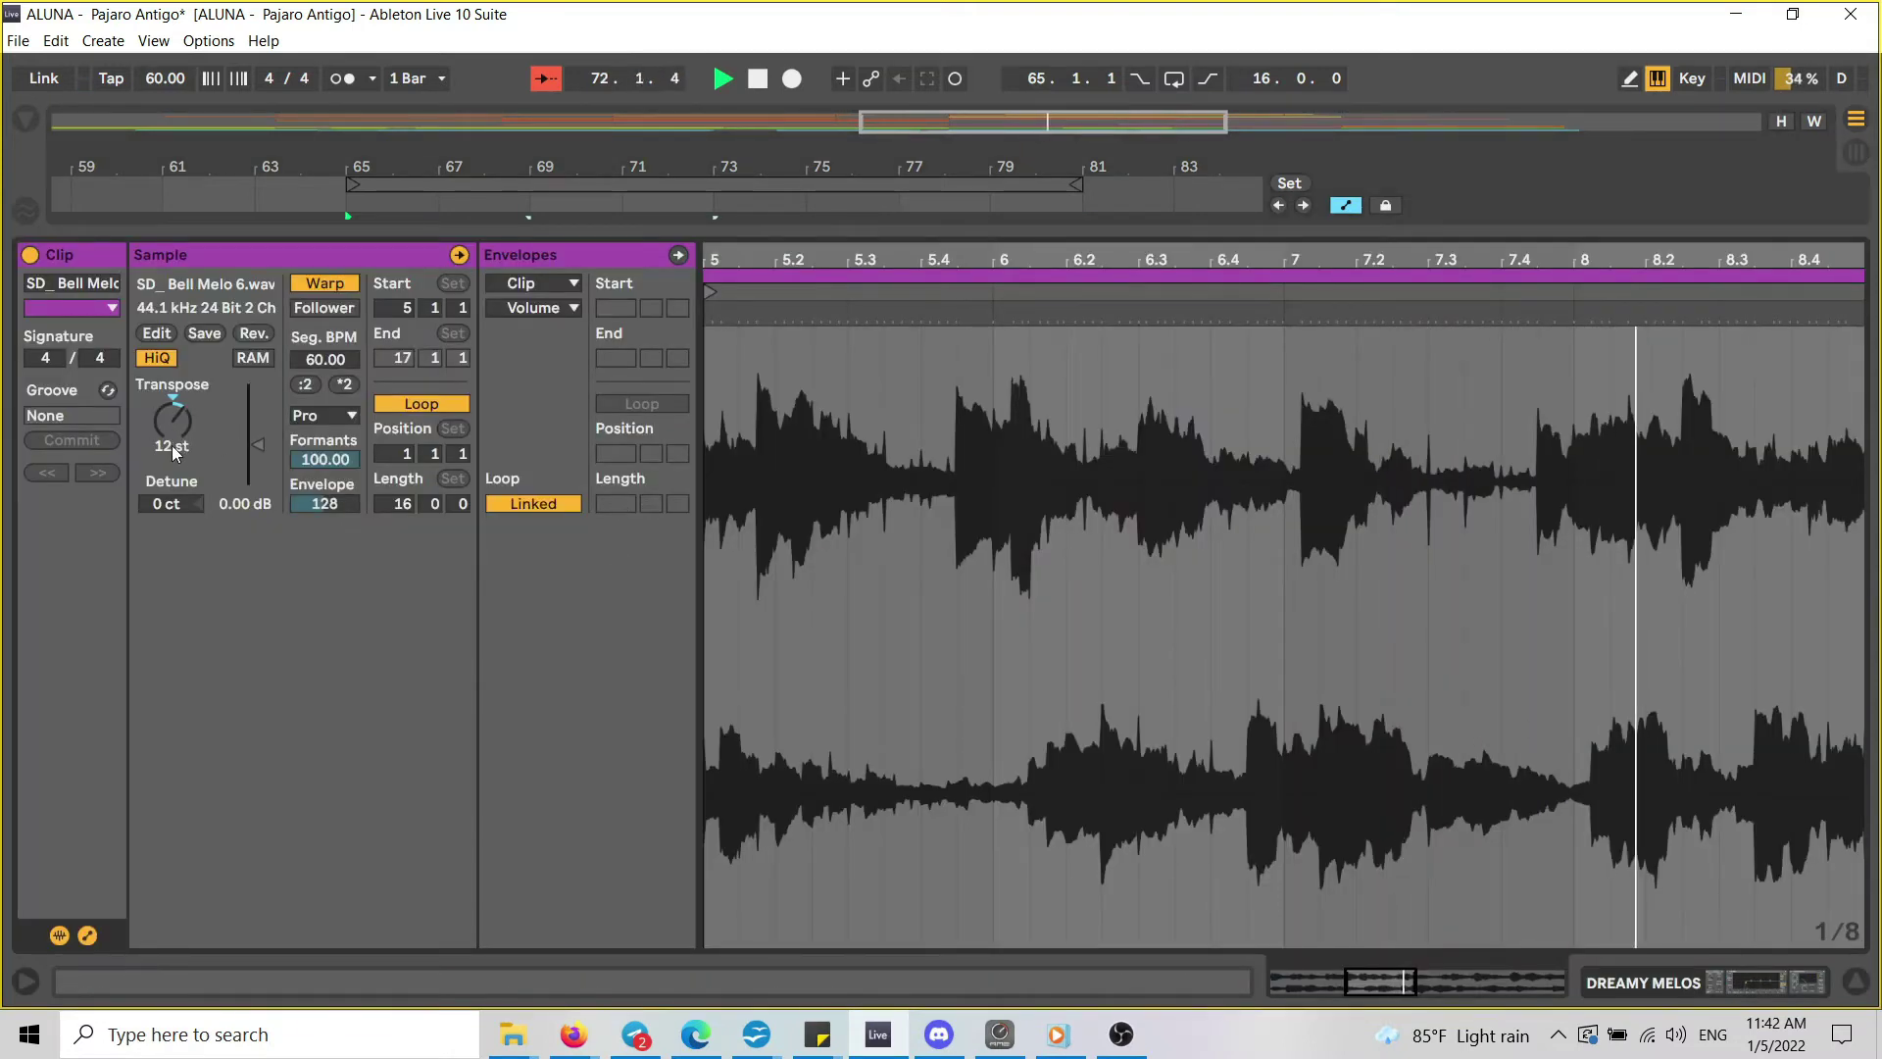
click(1855, 978)
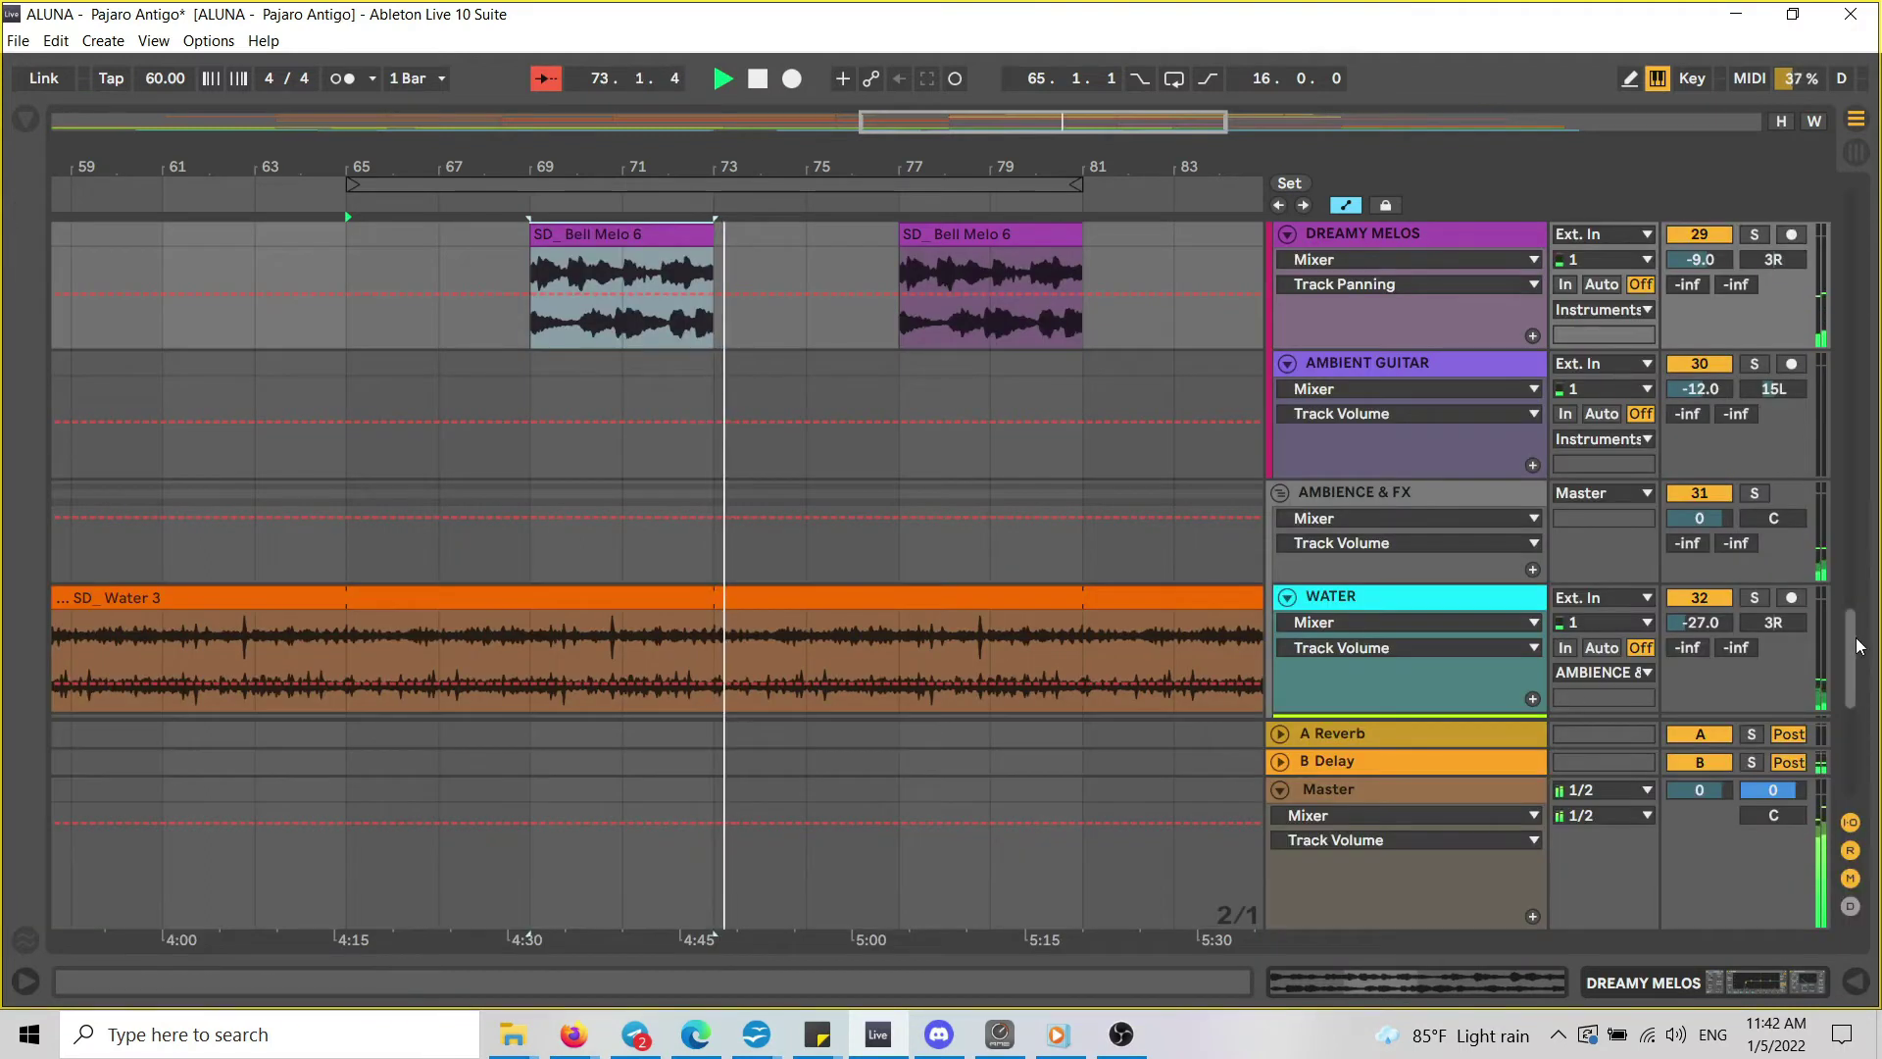
View the notes of the Ocarinas clip at bar 73, dismiss the desktop notification and close the clip editor.
scroll(1858, 647, up, 5)
scroll(1868, 659, down, 6)
scroll(1868, 658, down, 4)
click(737, 501)
double_click(788, 501)
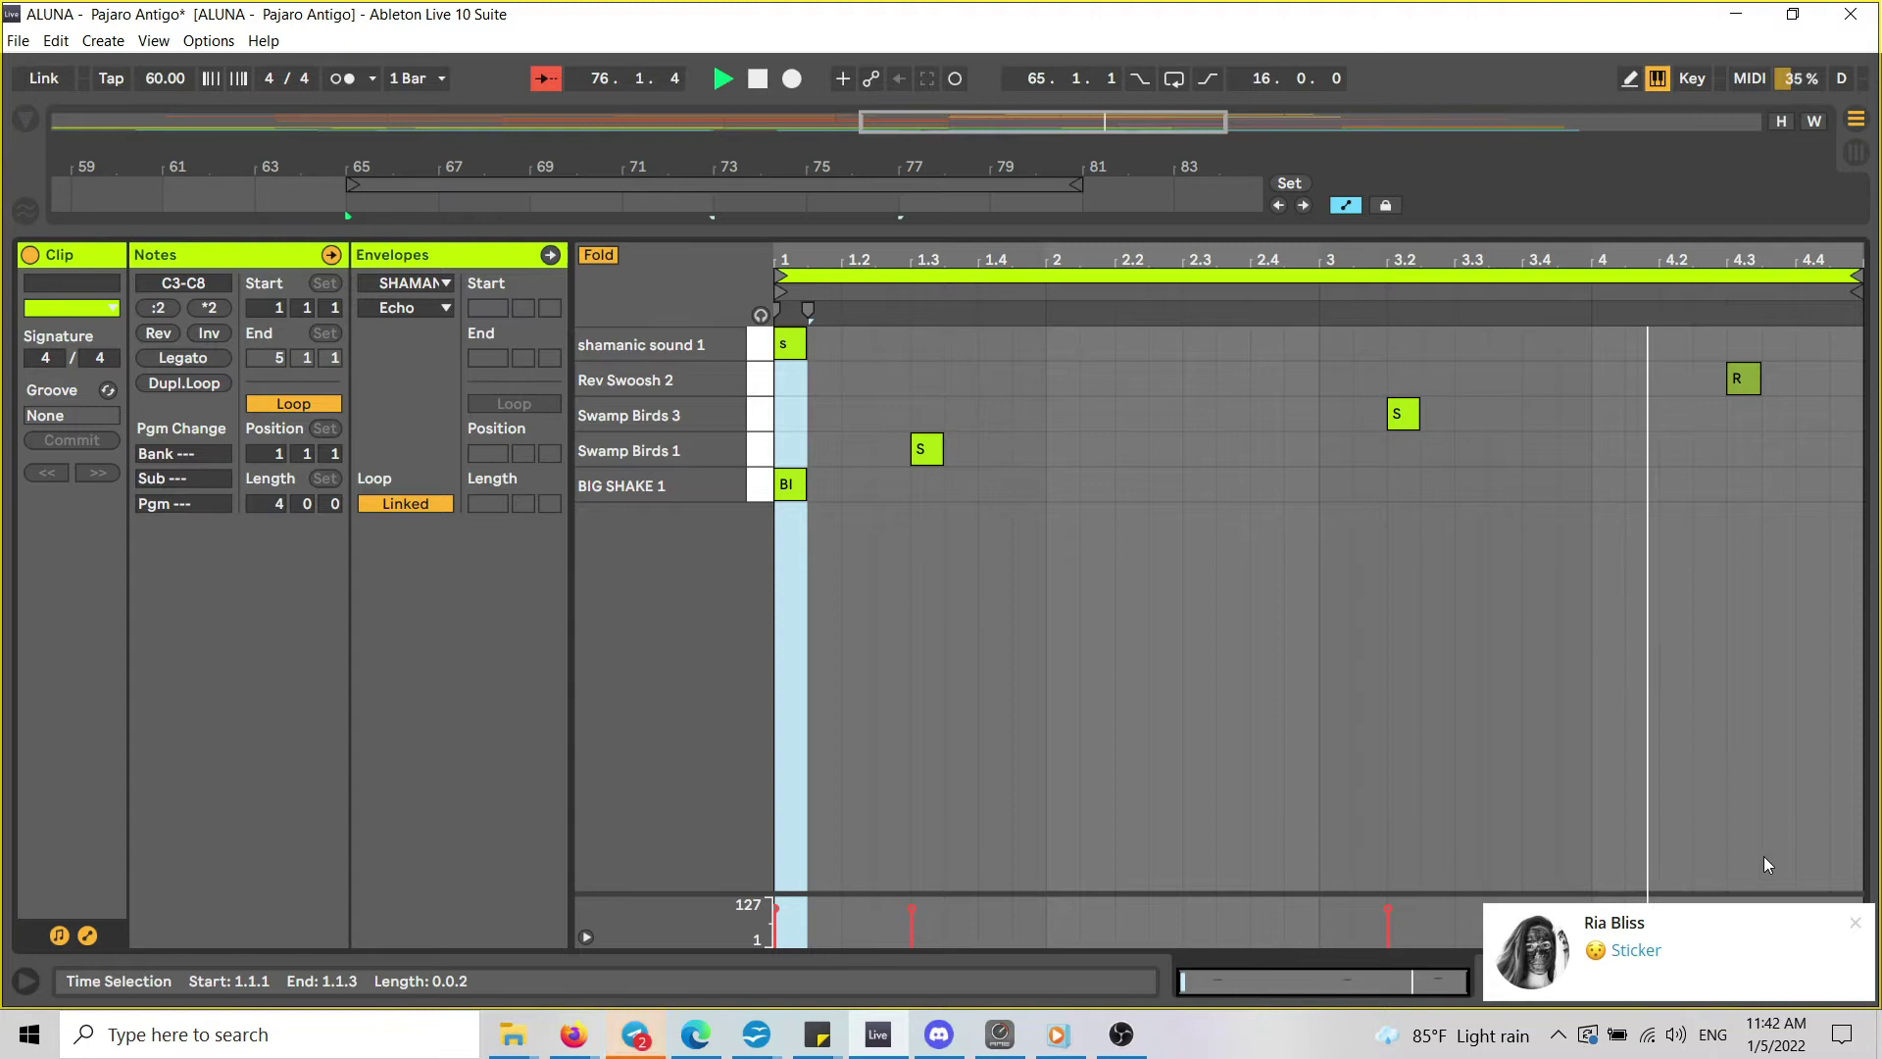
click(1856, 923)
key(ctrl+alt+l)
View the Bird Atmo notes in the Ocarinas clip at bar 77 and close the clip editor.
scroll(755, 453, right, 5)
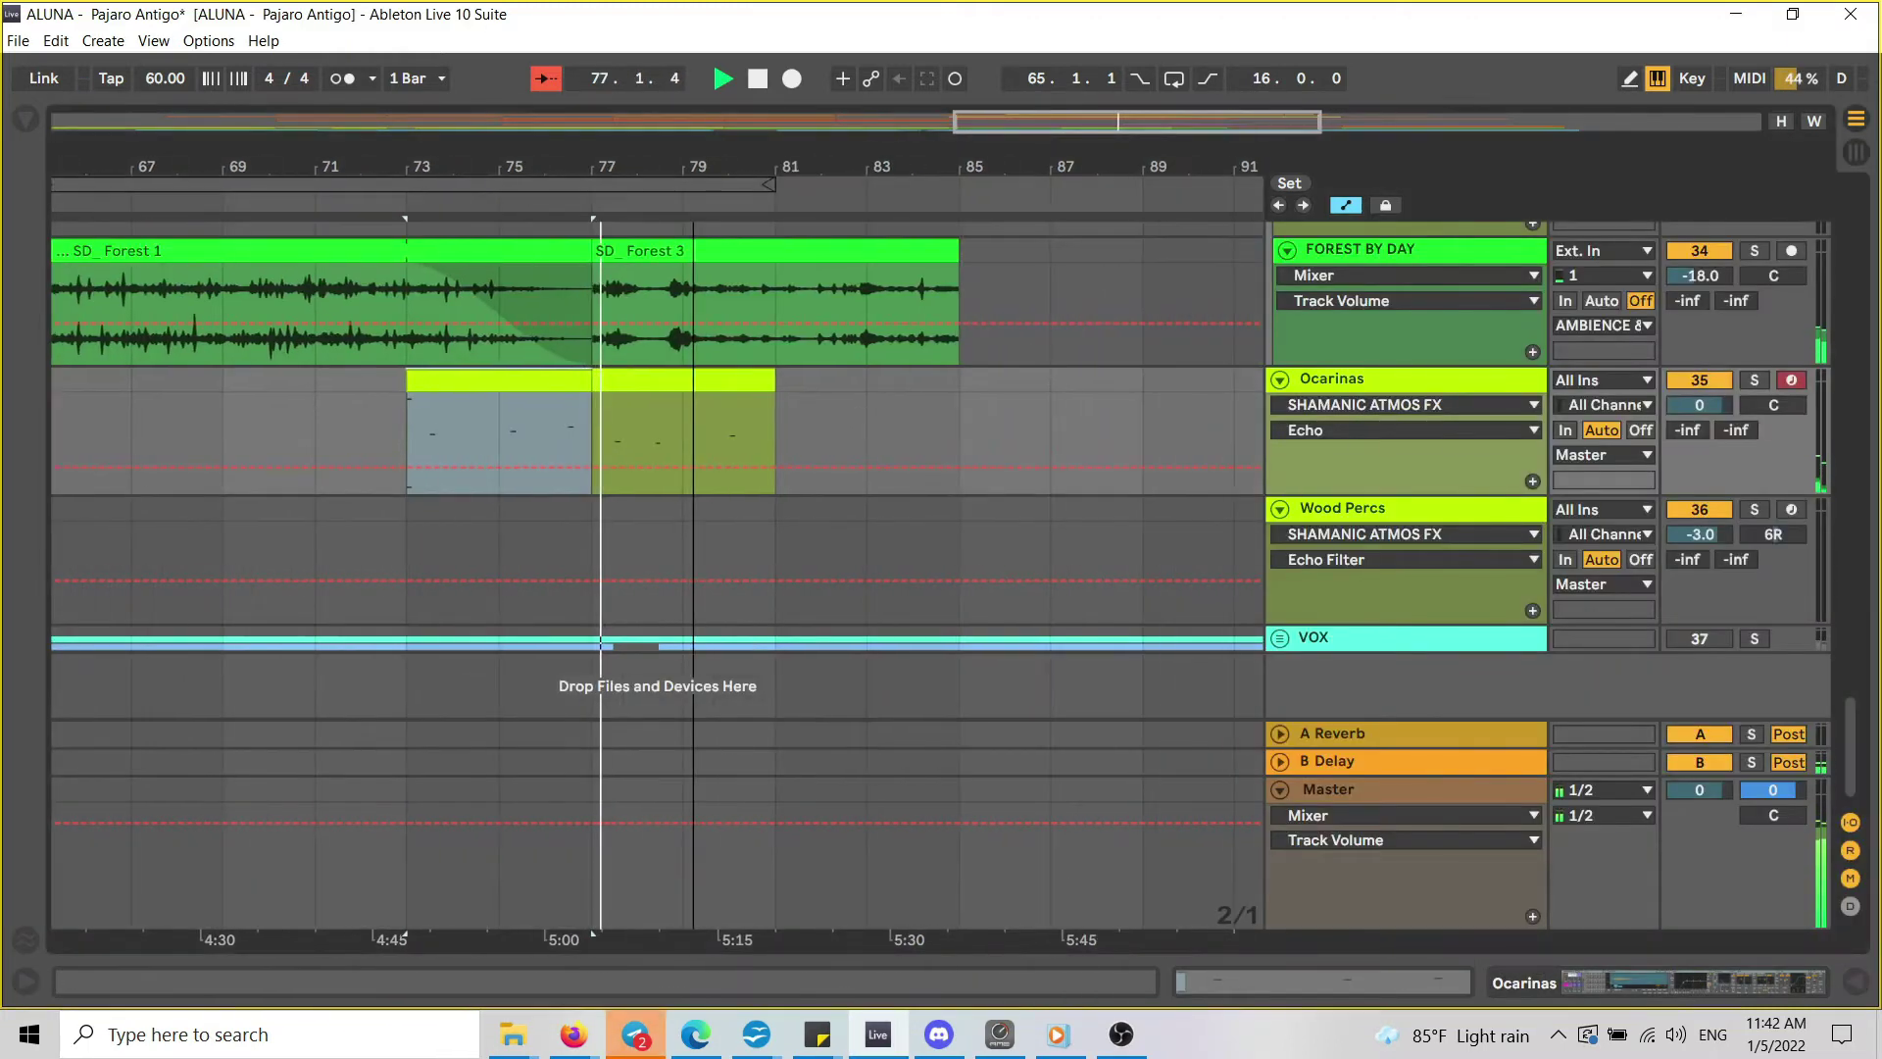
scroll(733, 400, up, 1)
double_click(743, 447)
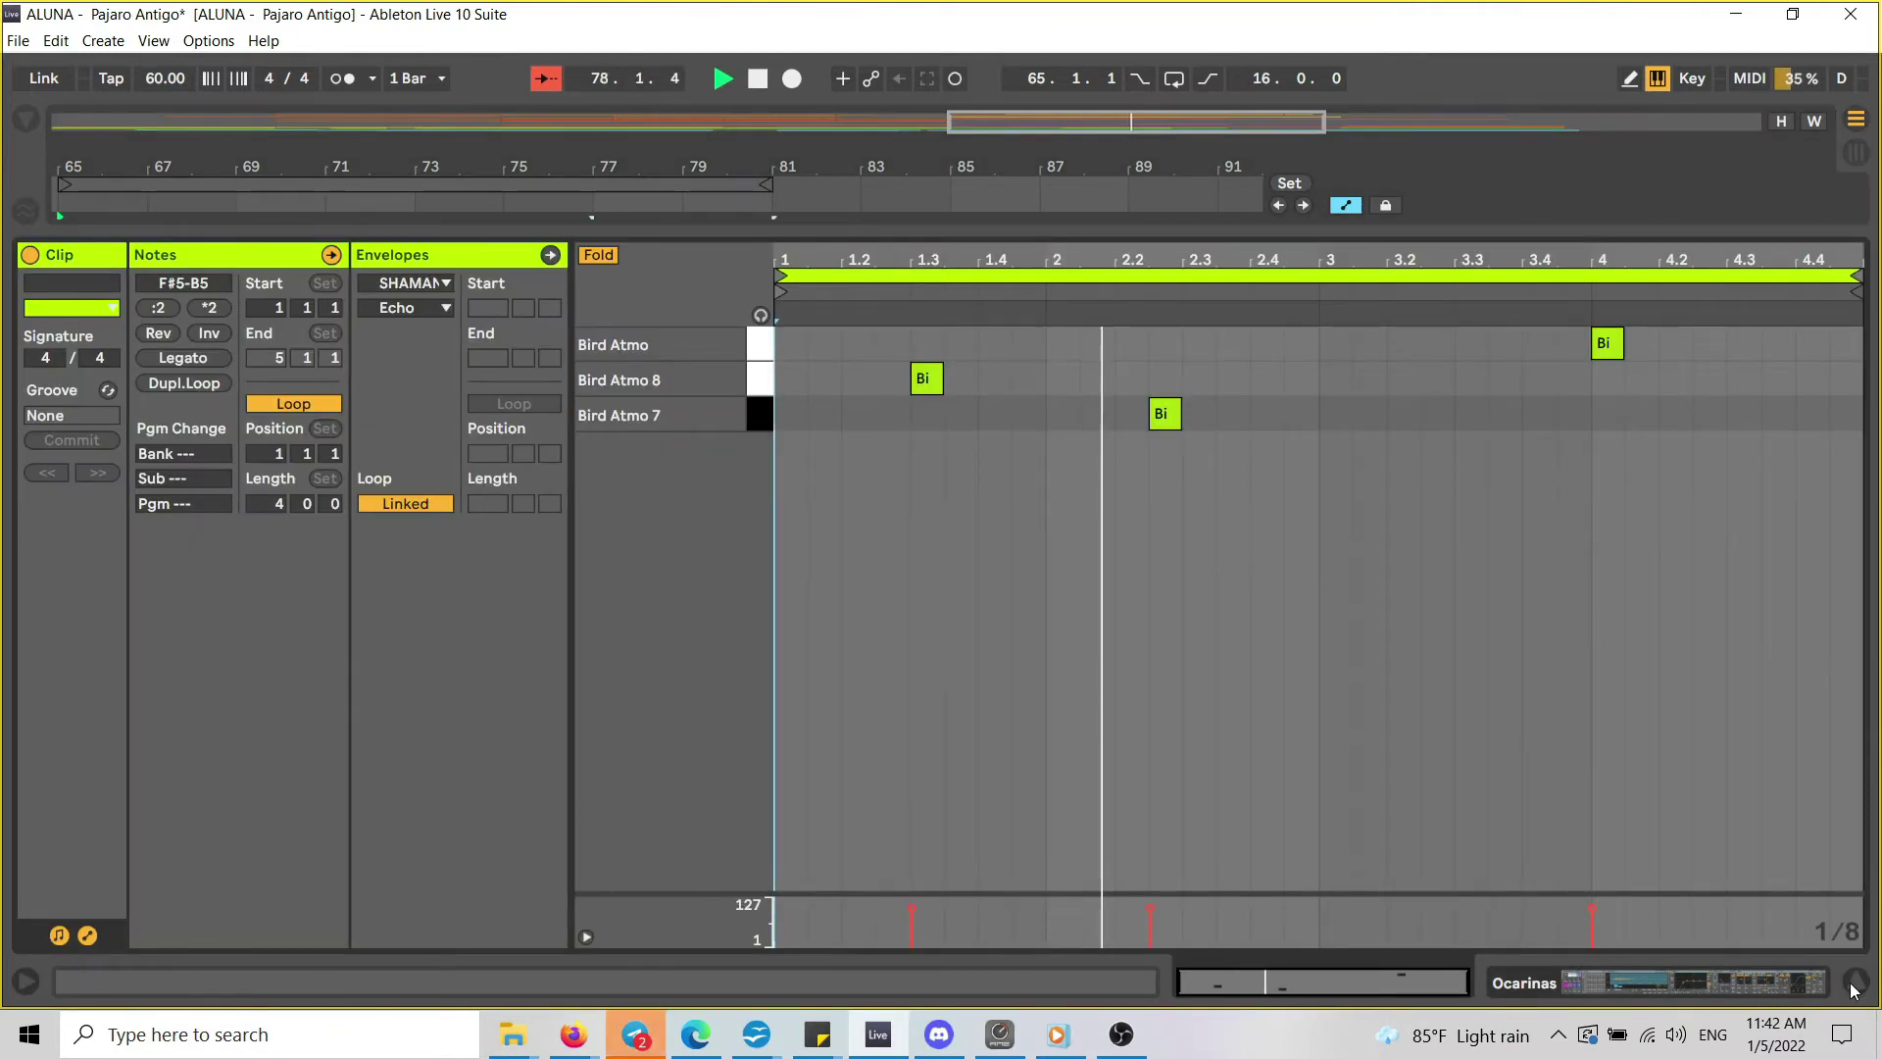
key(ctrl+alt+l)
Examine the Bells & Gongs 15 clip at bar 77 and the Bell Melo 7 clip that starts at bar 81.
drag(1851, 755, 1881, 577)
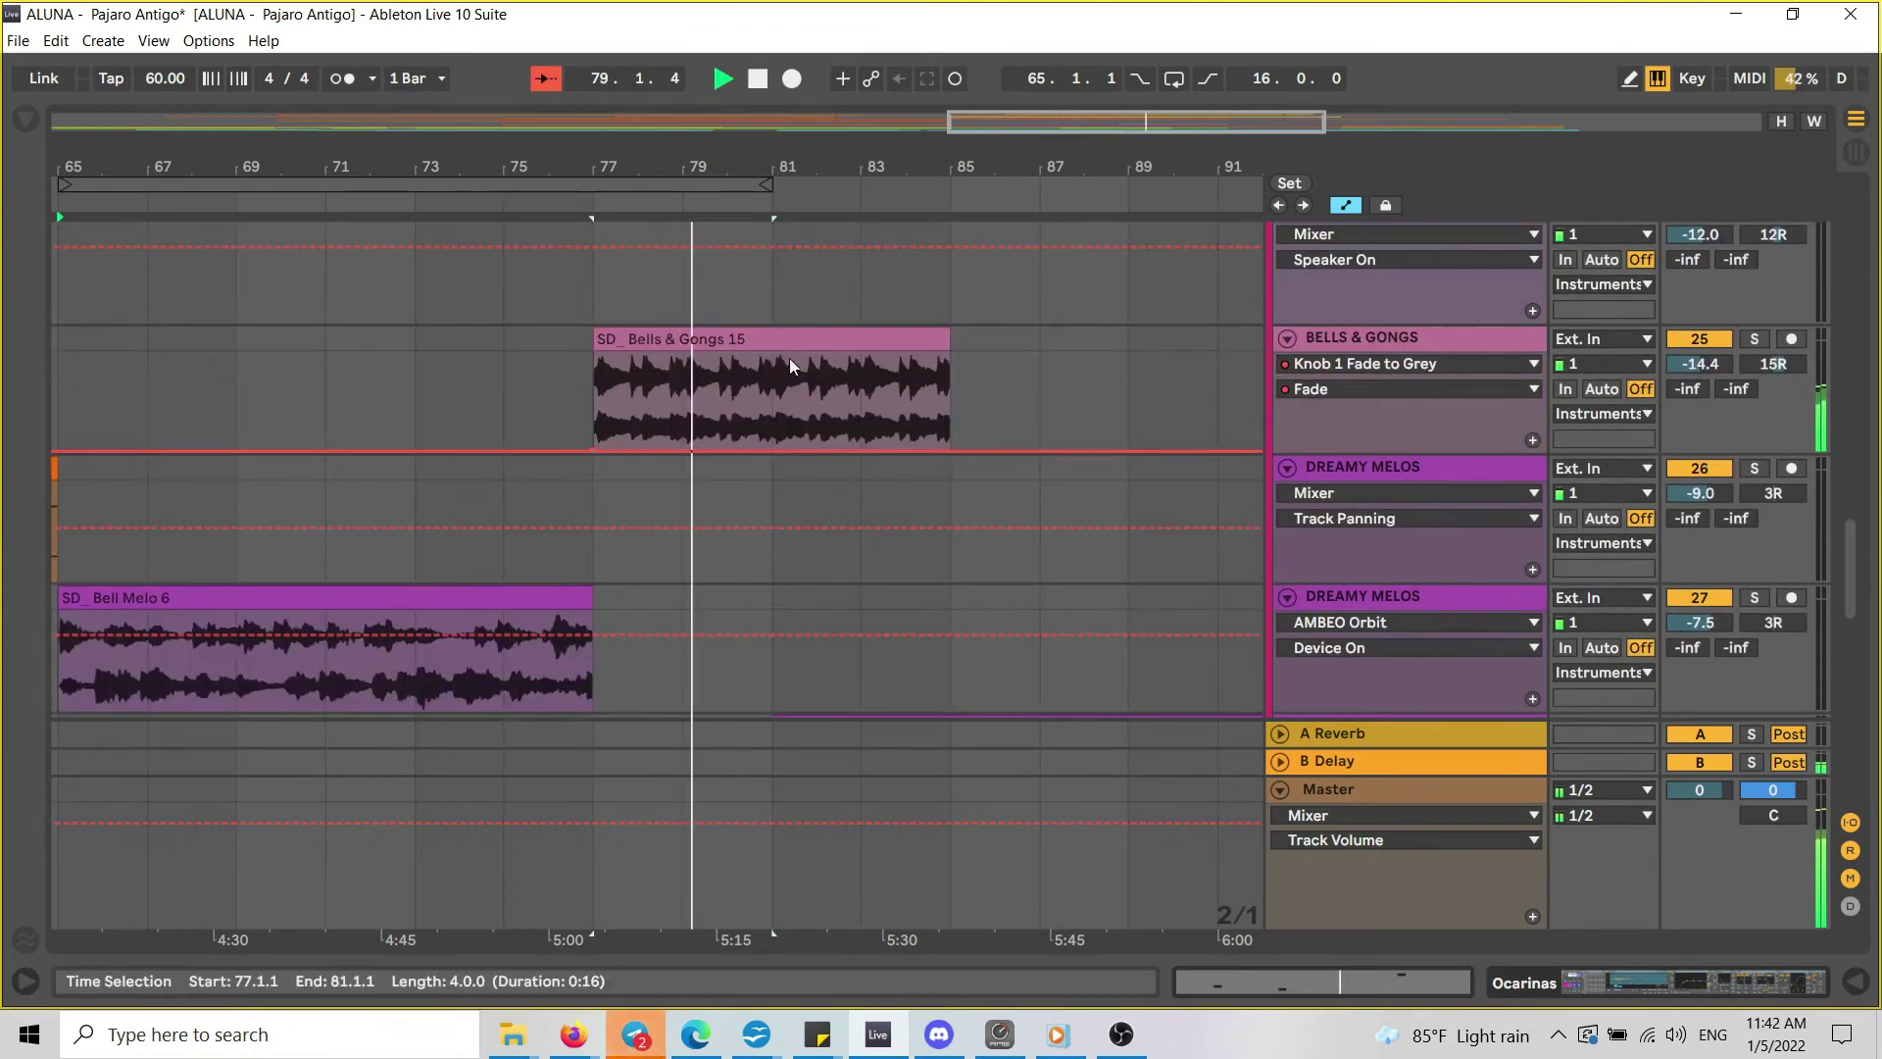
scroll(738, 388, down, 3)
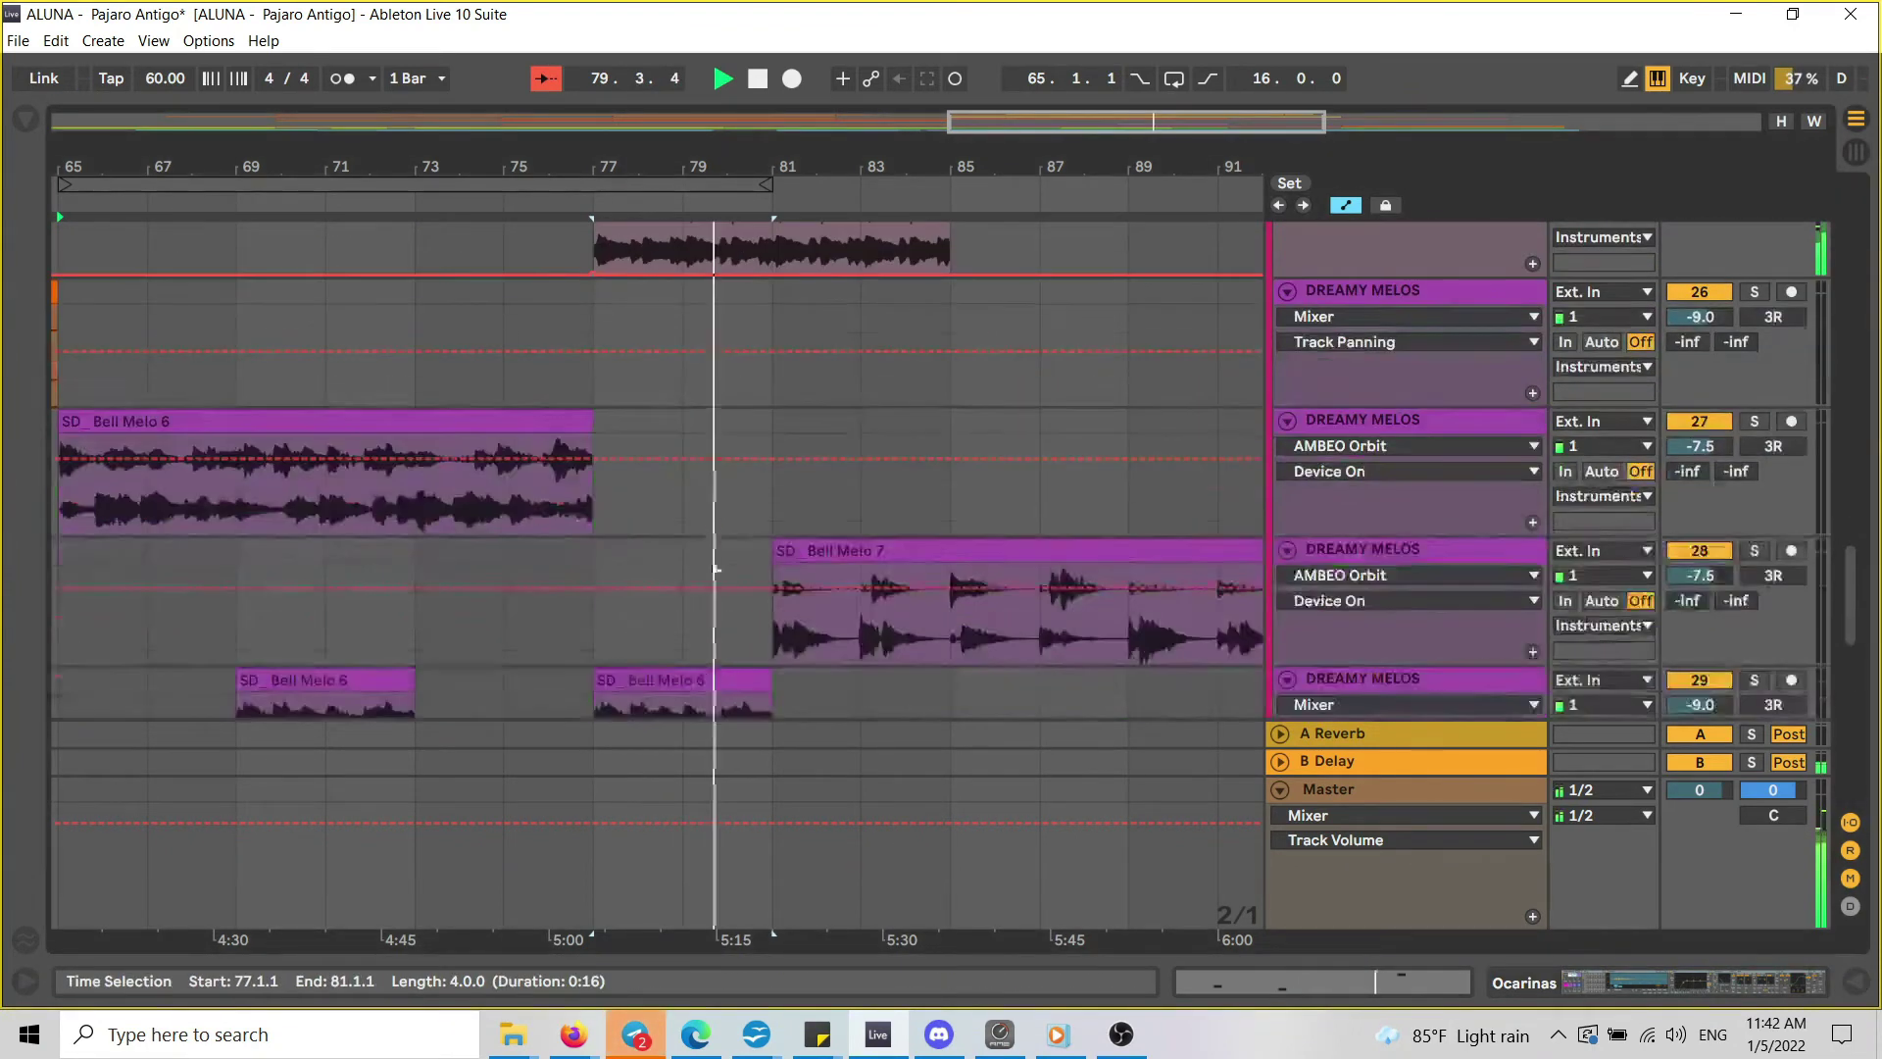
scroll(722, 651, up, 2)
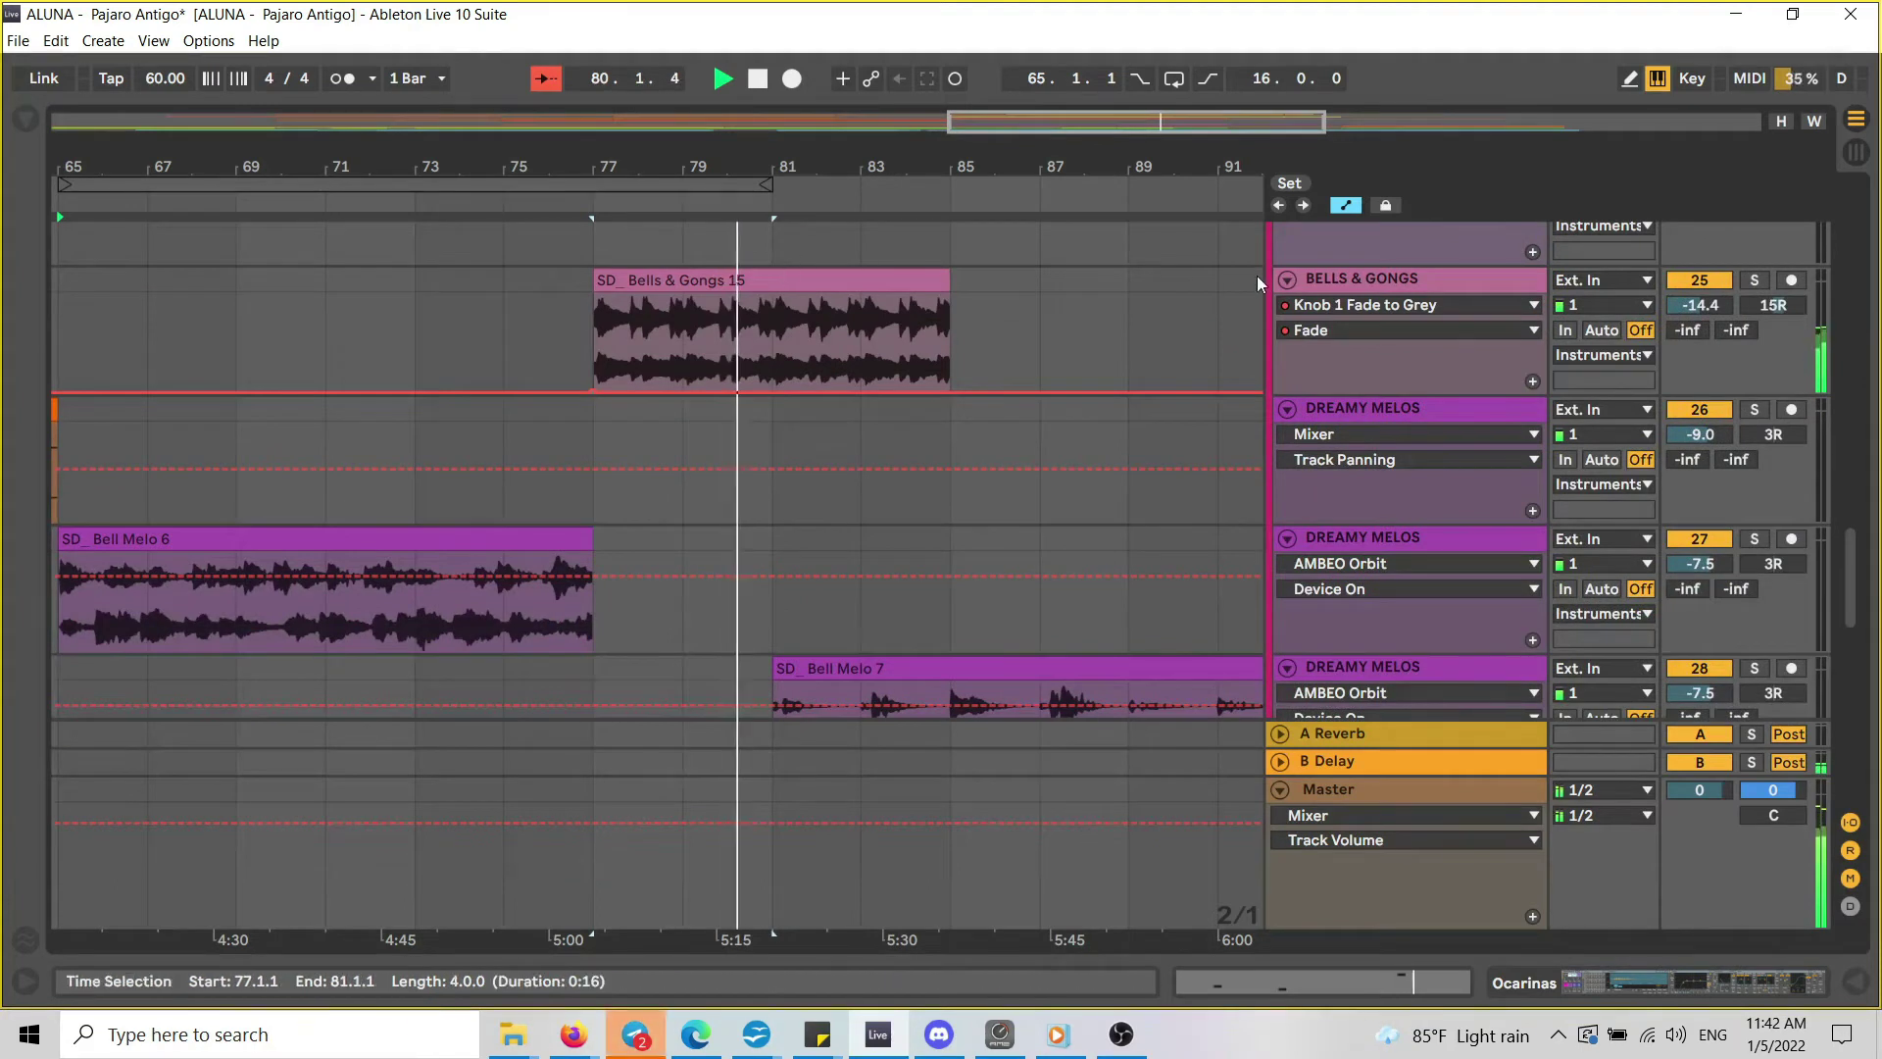
drag(880, 174, 756, 135)
scroll(882, 299, down, 3)
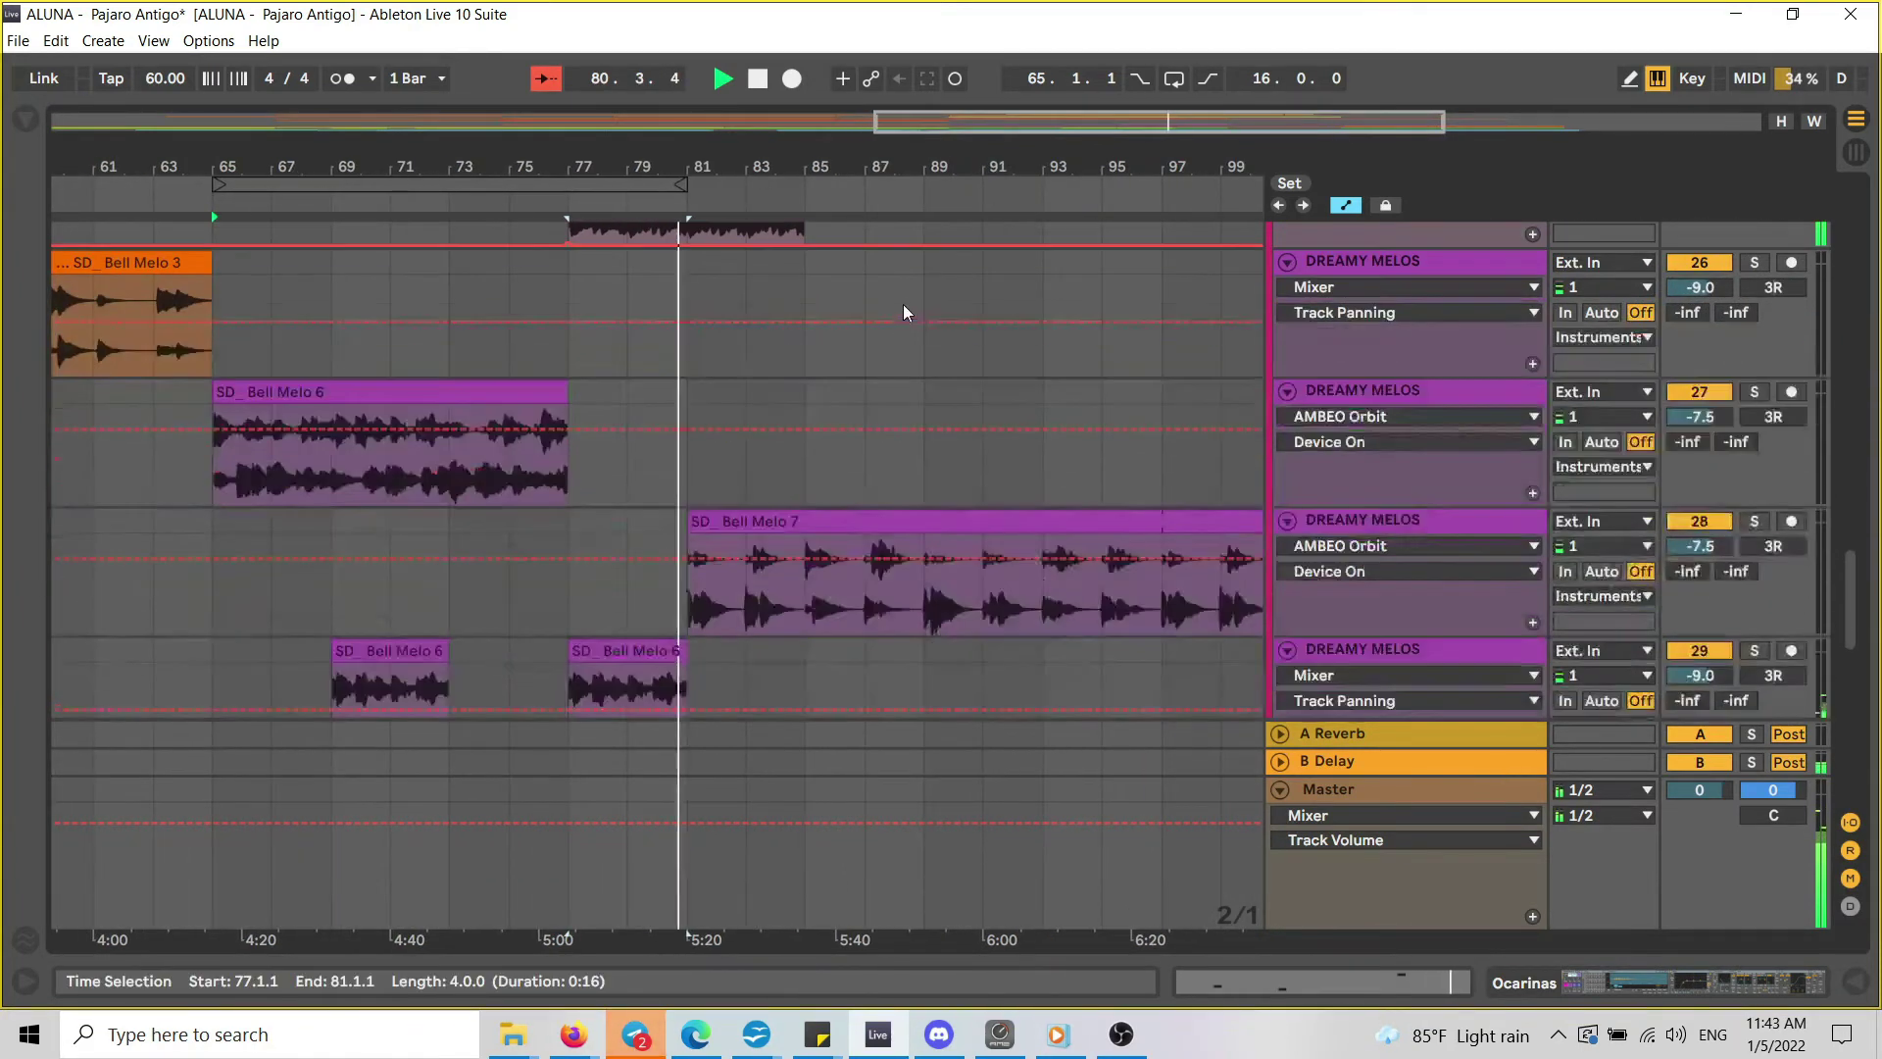
scroll(863, 351, up, 1)
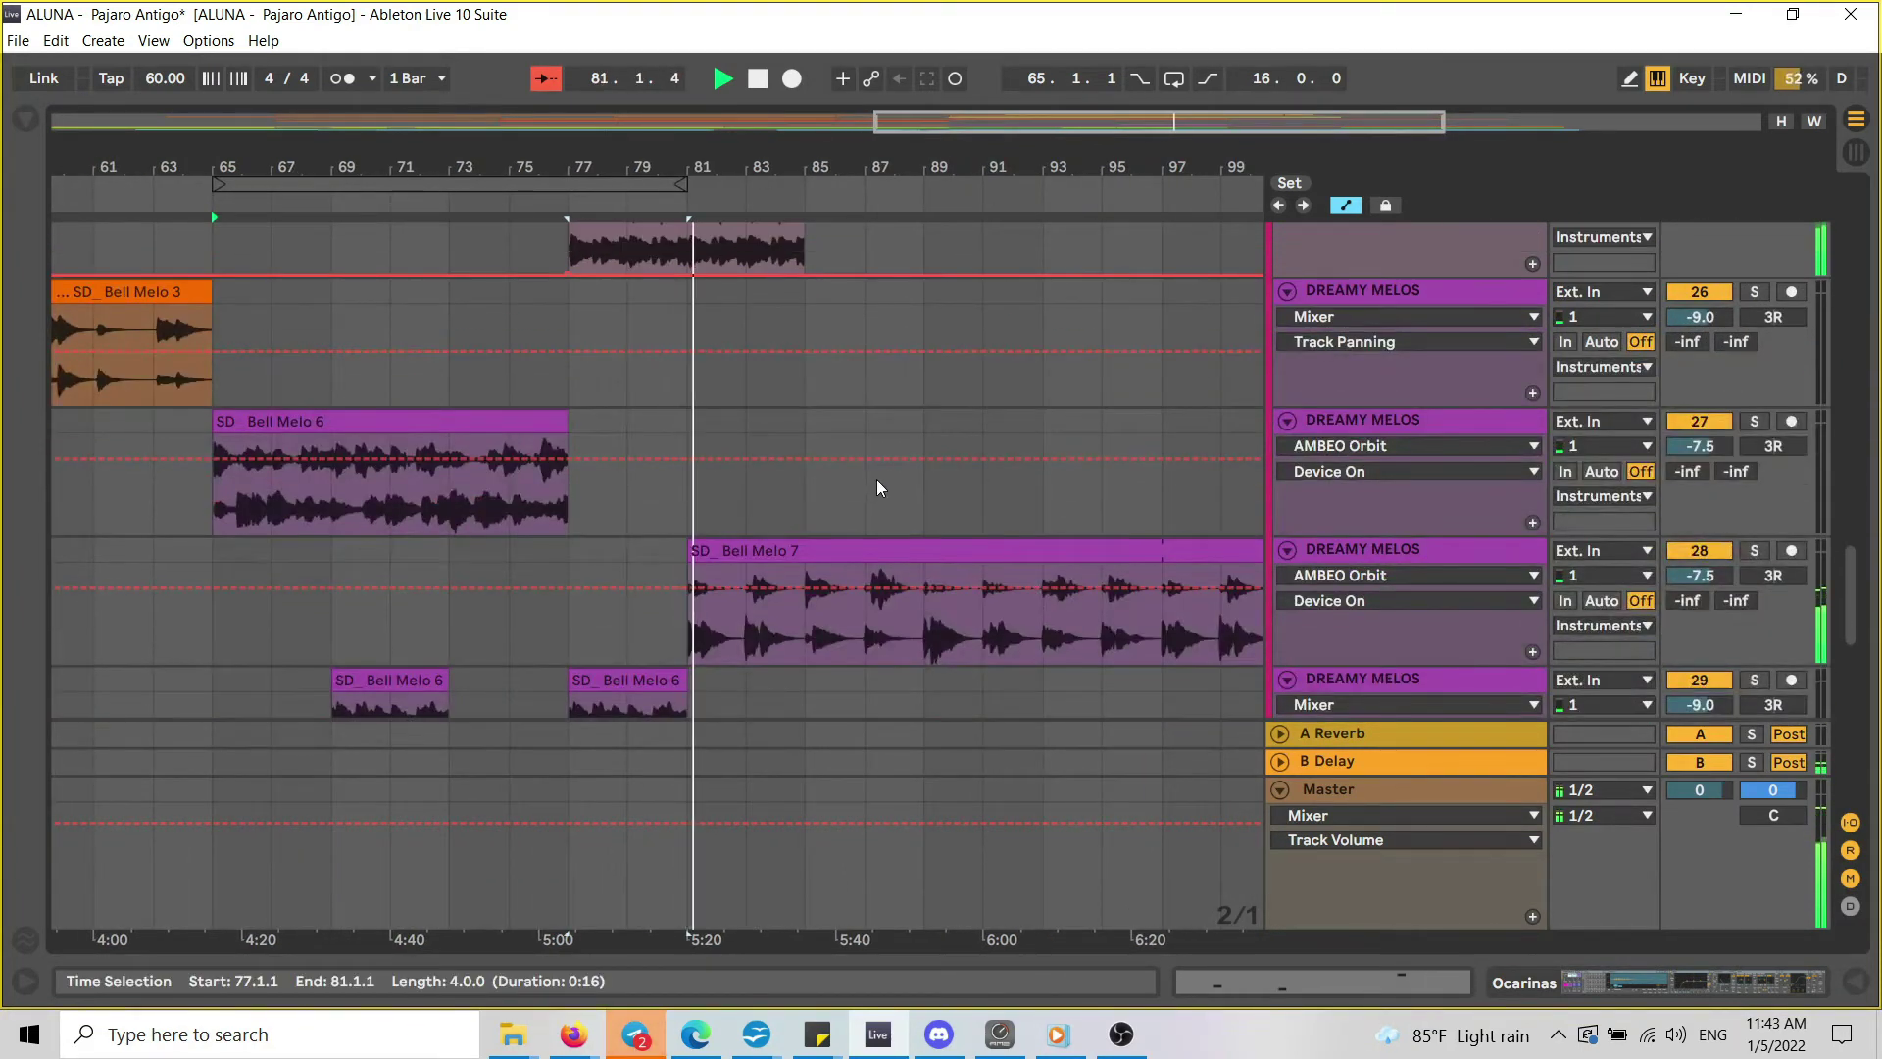
scroll(769, 580, up, 3)
drag(850, 150, 692, 130)
scroll(742, 402, down, 4)
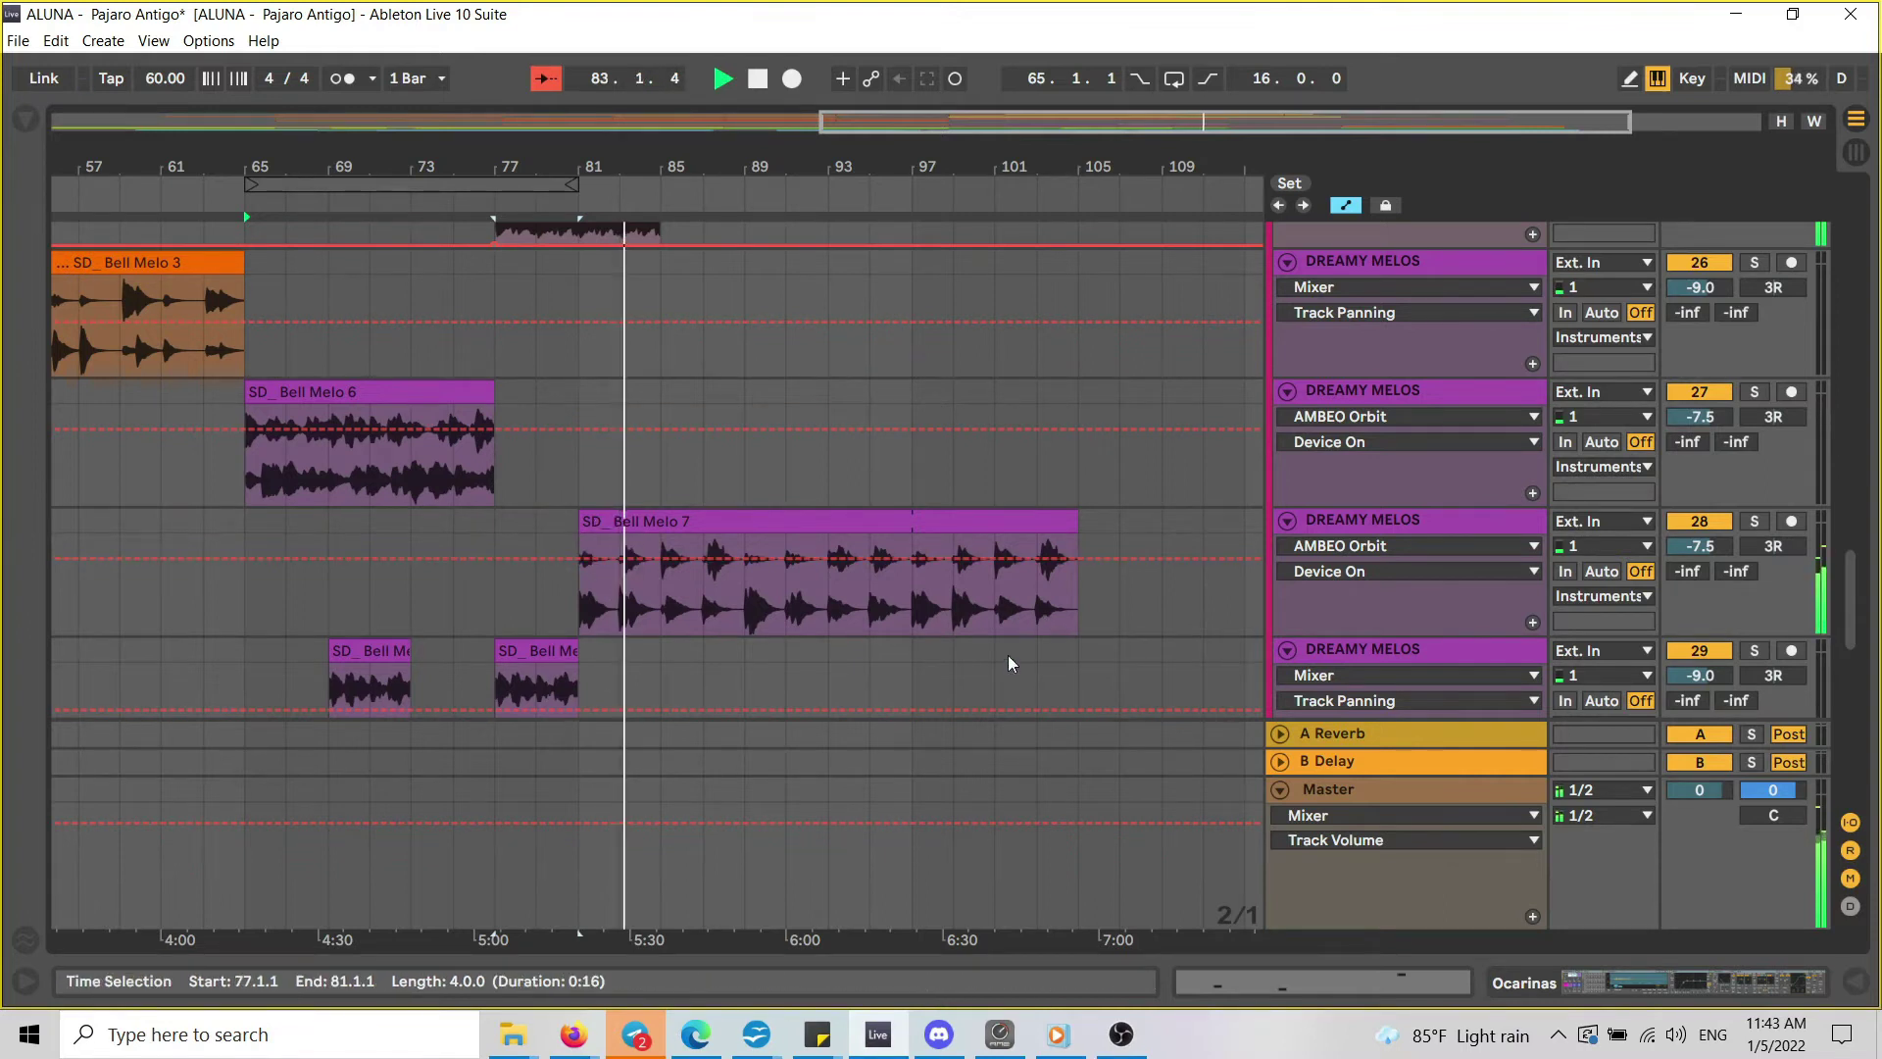
scroll(781, 450, up, 4)
drag(797, 168, 856, 152)
Examine where the frame drum, shaker and percussion clips end after bar 85, and the multi-layer drone's fade-out.
drag(1856, 595, 1862, 399)
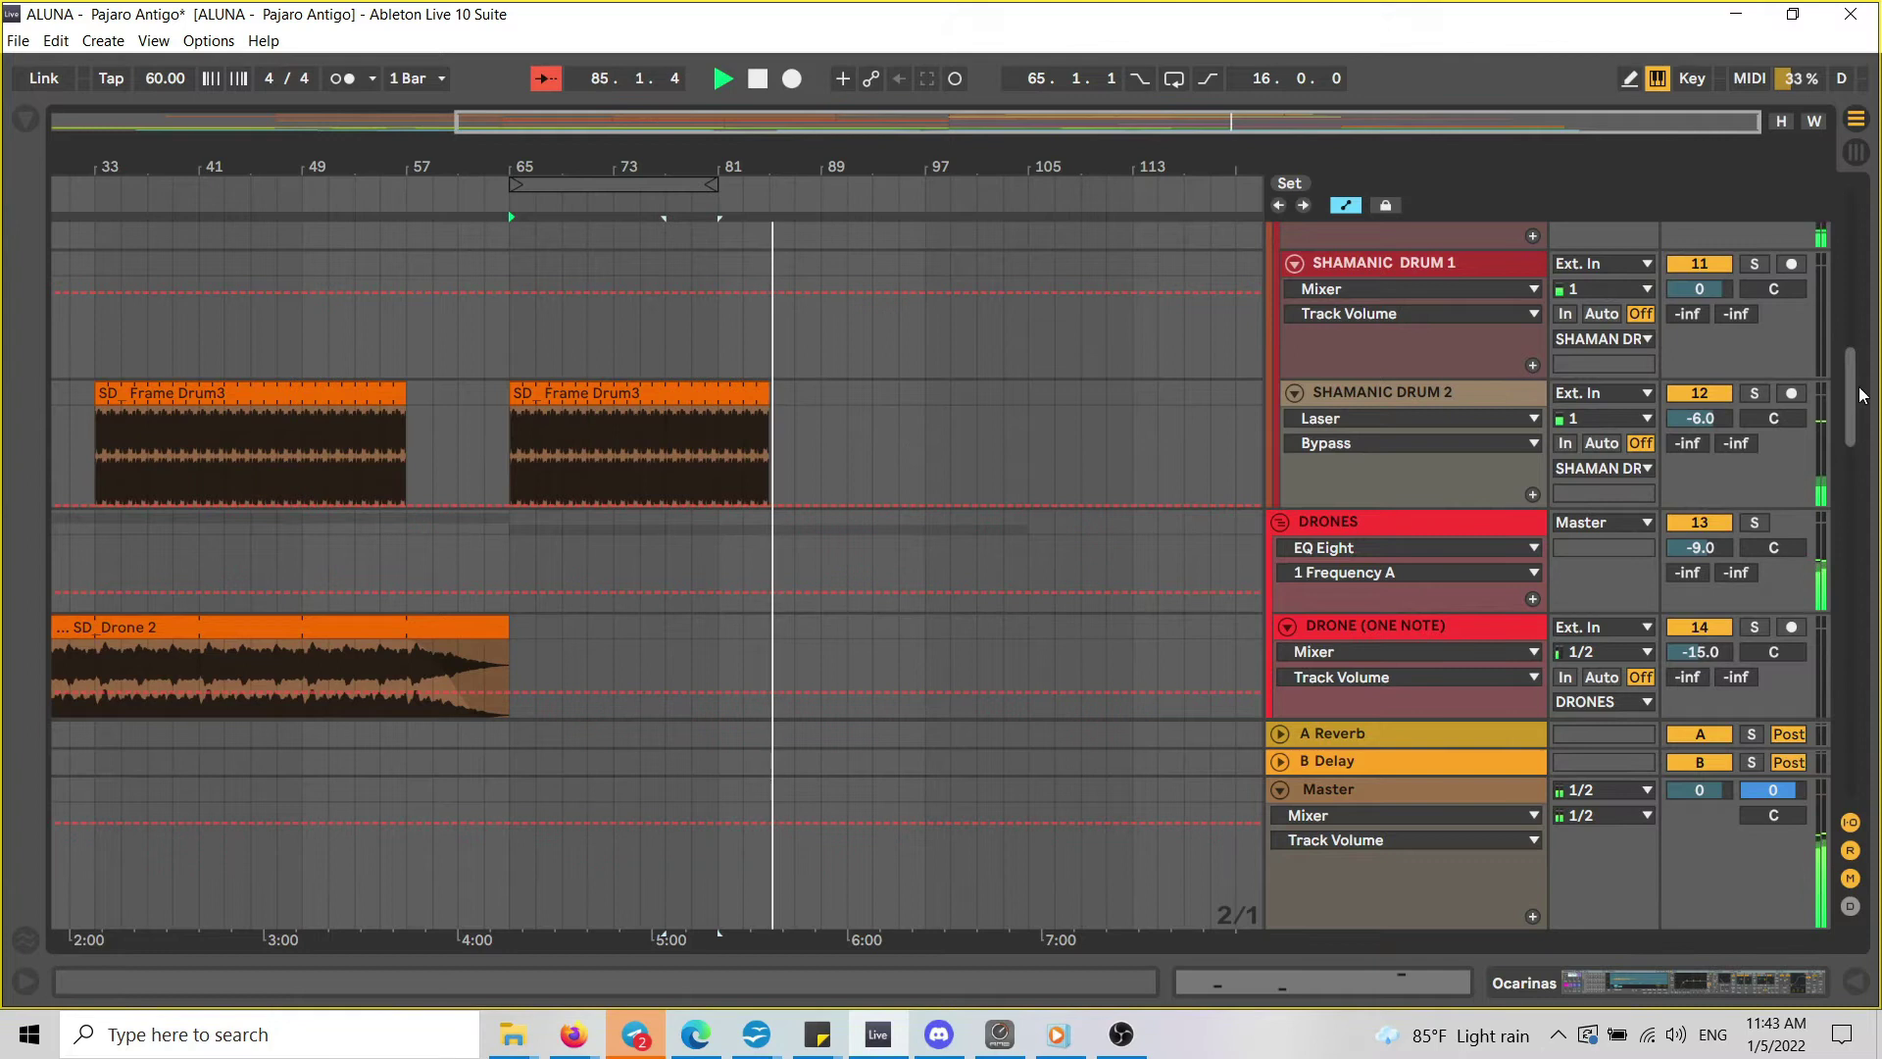
drag(1862, 395, 1862, 257)
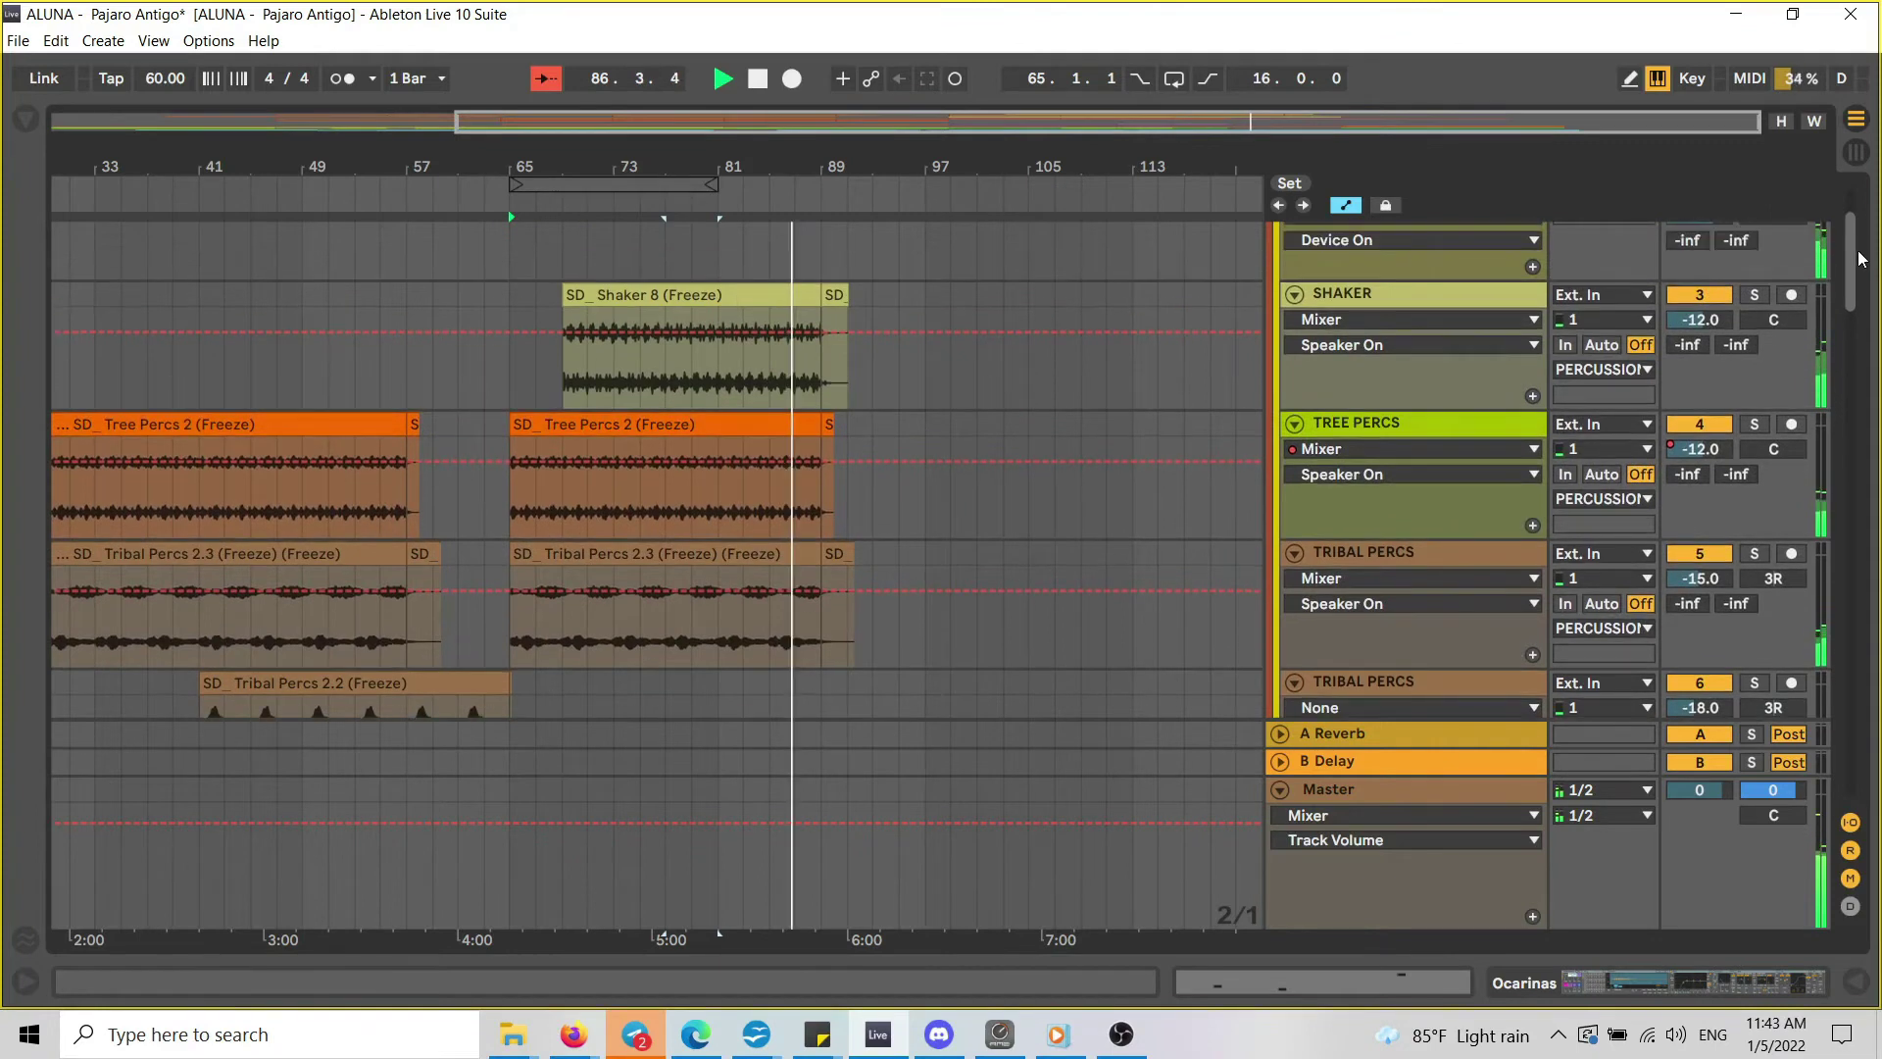
drag(866, 168, 849, 229)
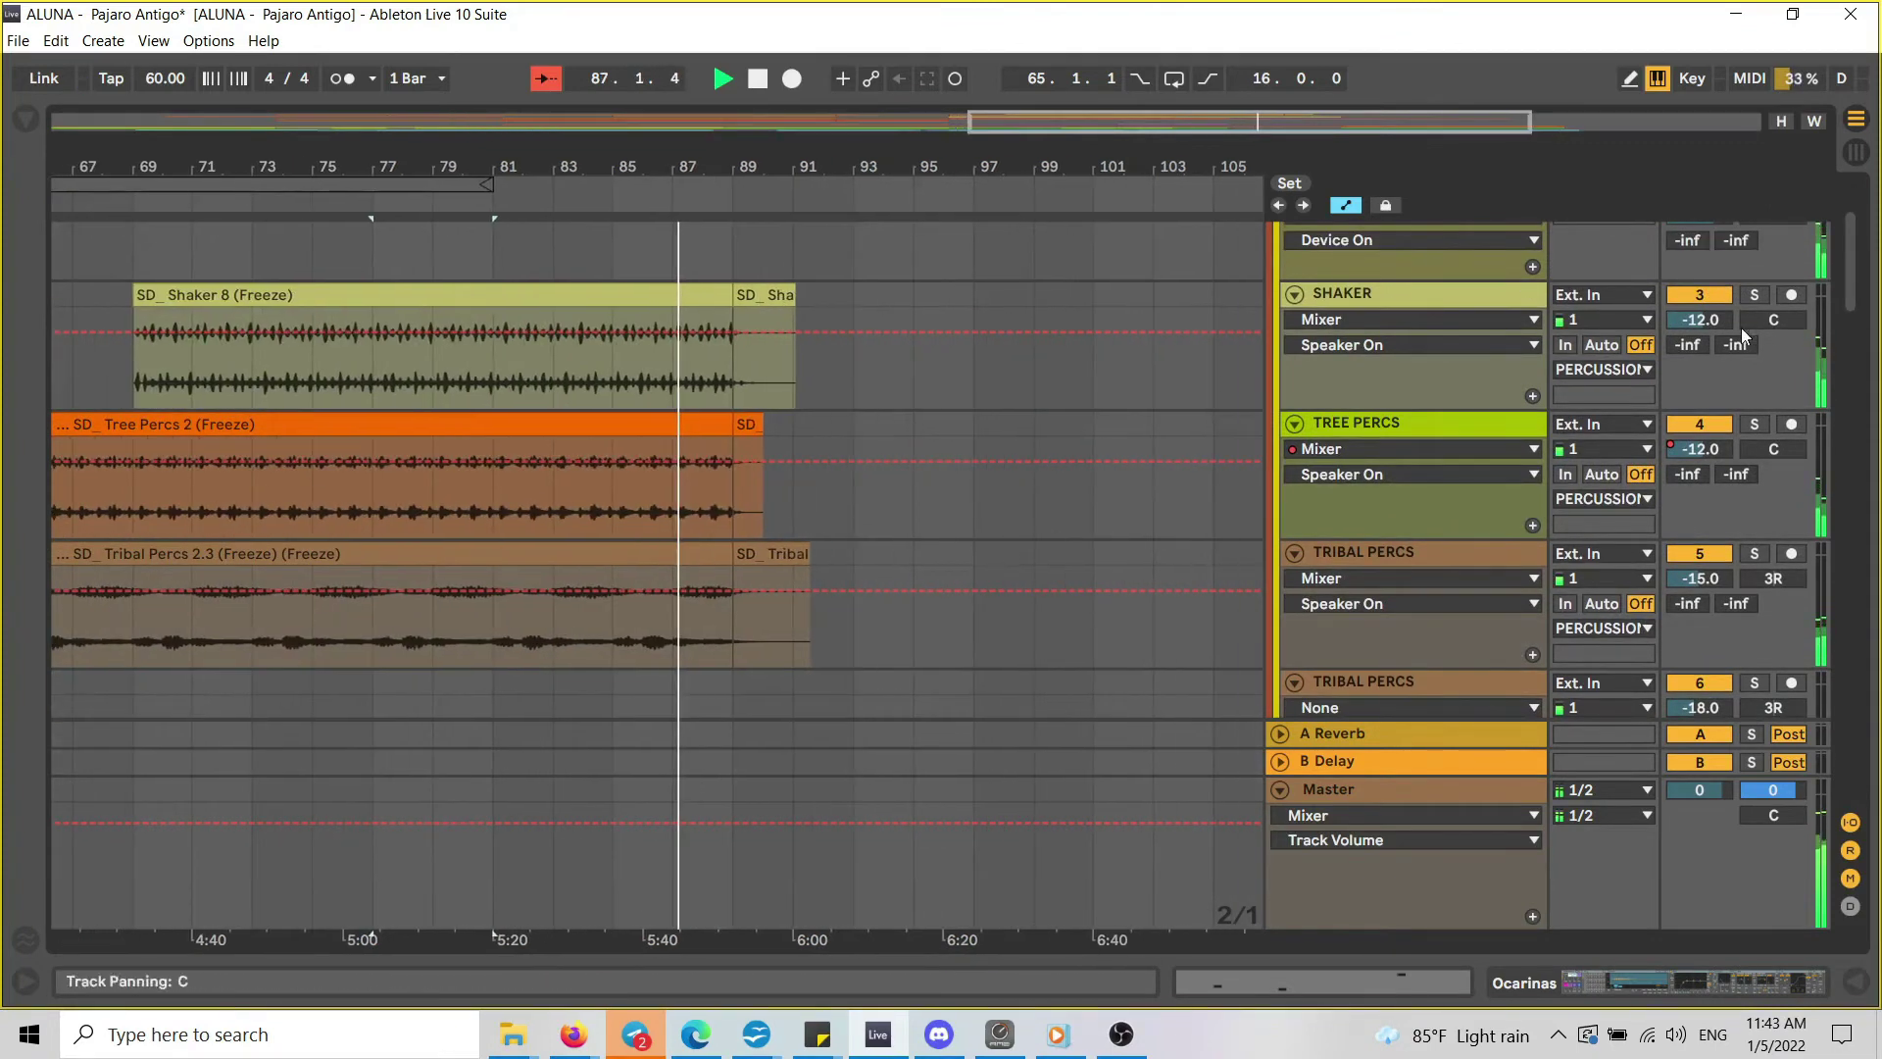
drag(1853, 296, 1851, 488)
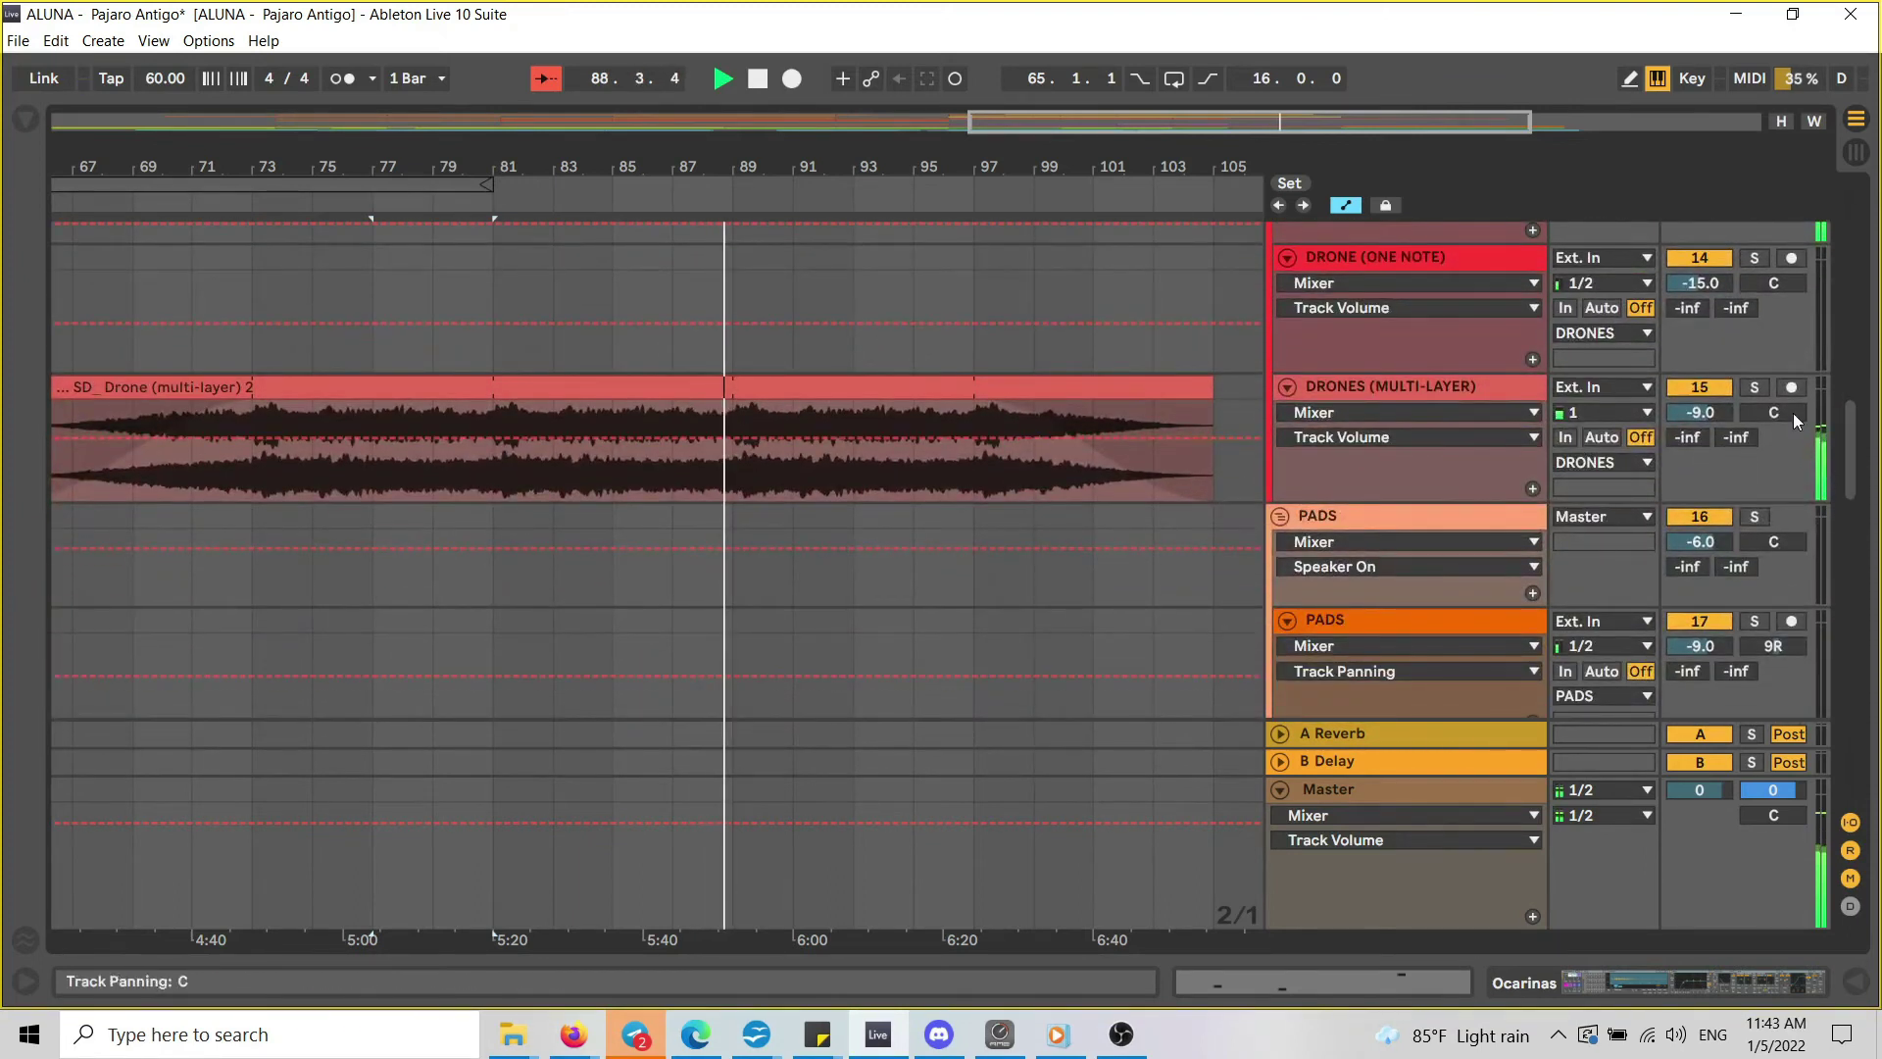
drag(1853, 422, 1853, 433)
drag(819, 159, 819, 108)
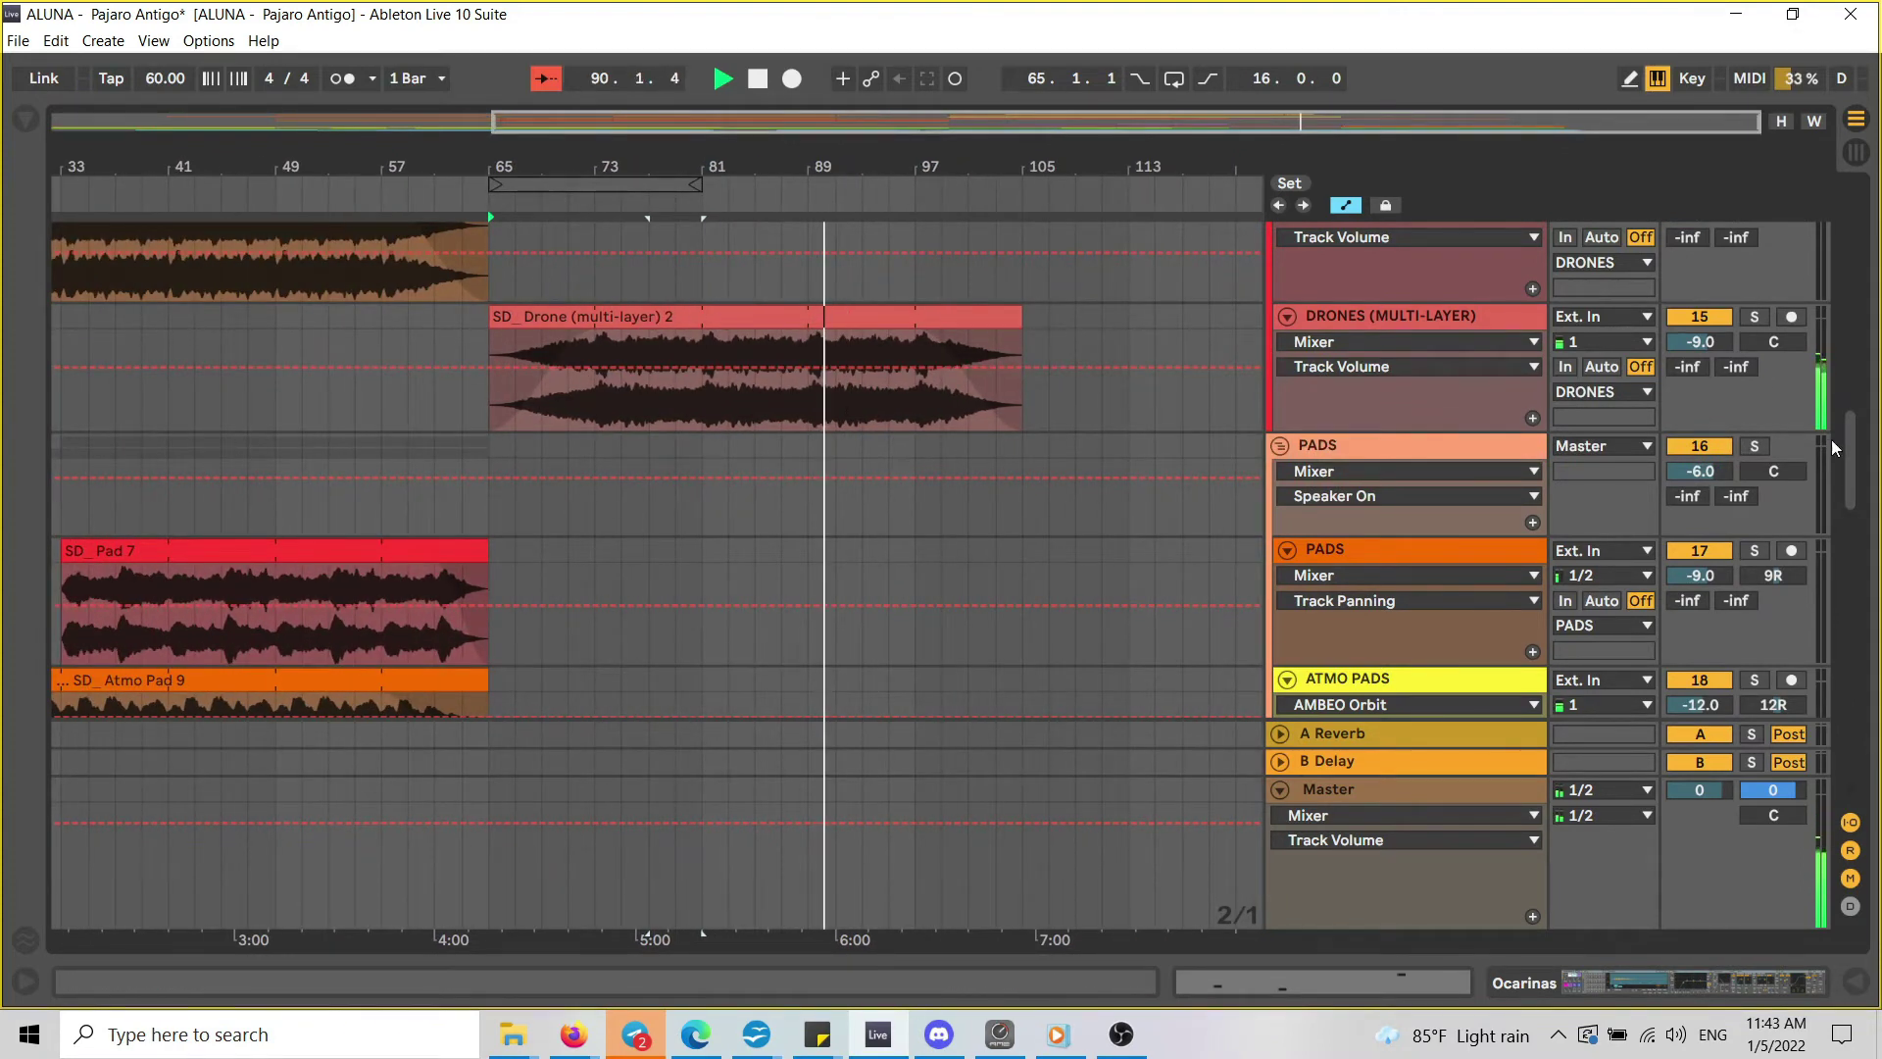
Examine the closing Ambient Guitar 8, Bell Melo 7, Water 3 and Forest 4 clips from bar 93 onward.
drag(1853, 457, 1858, 655)
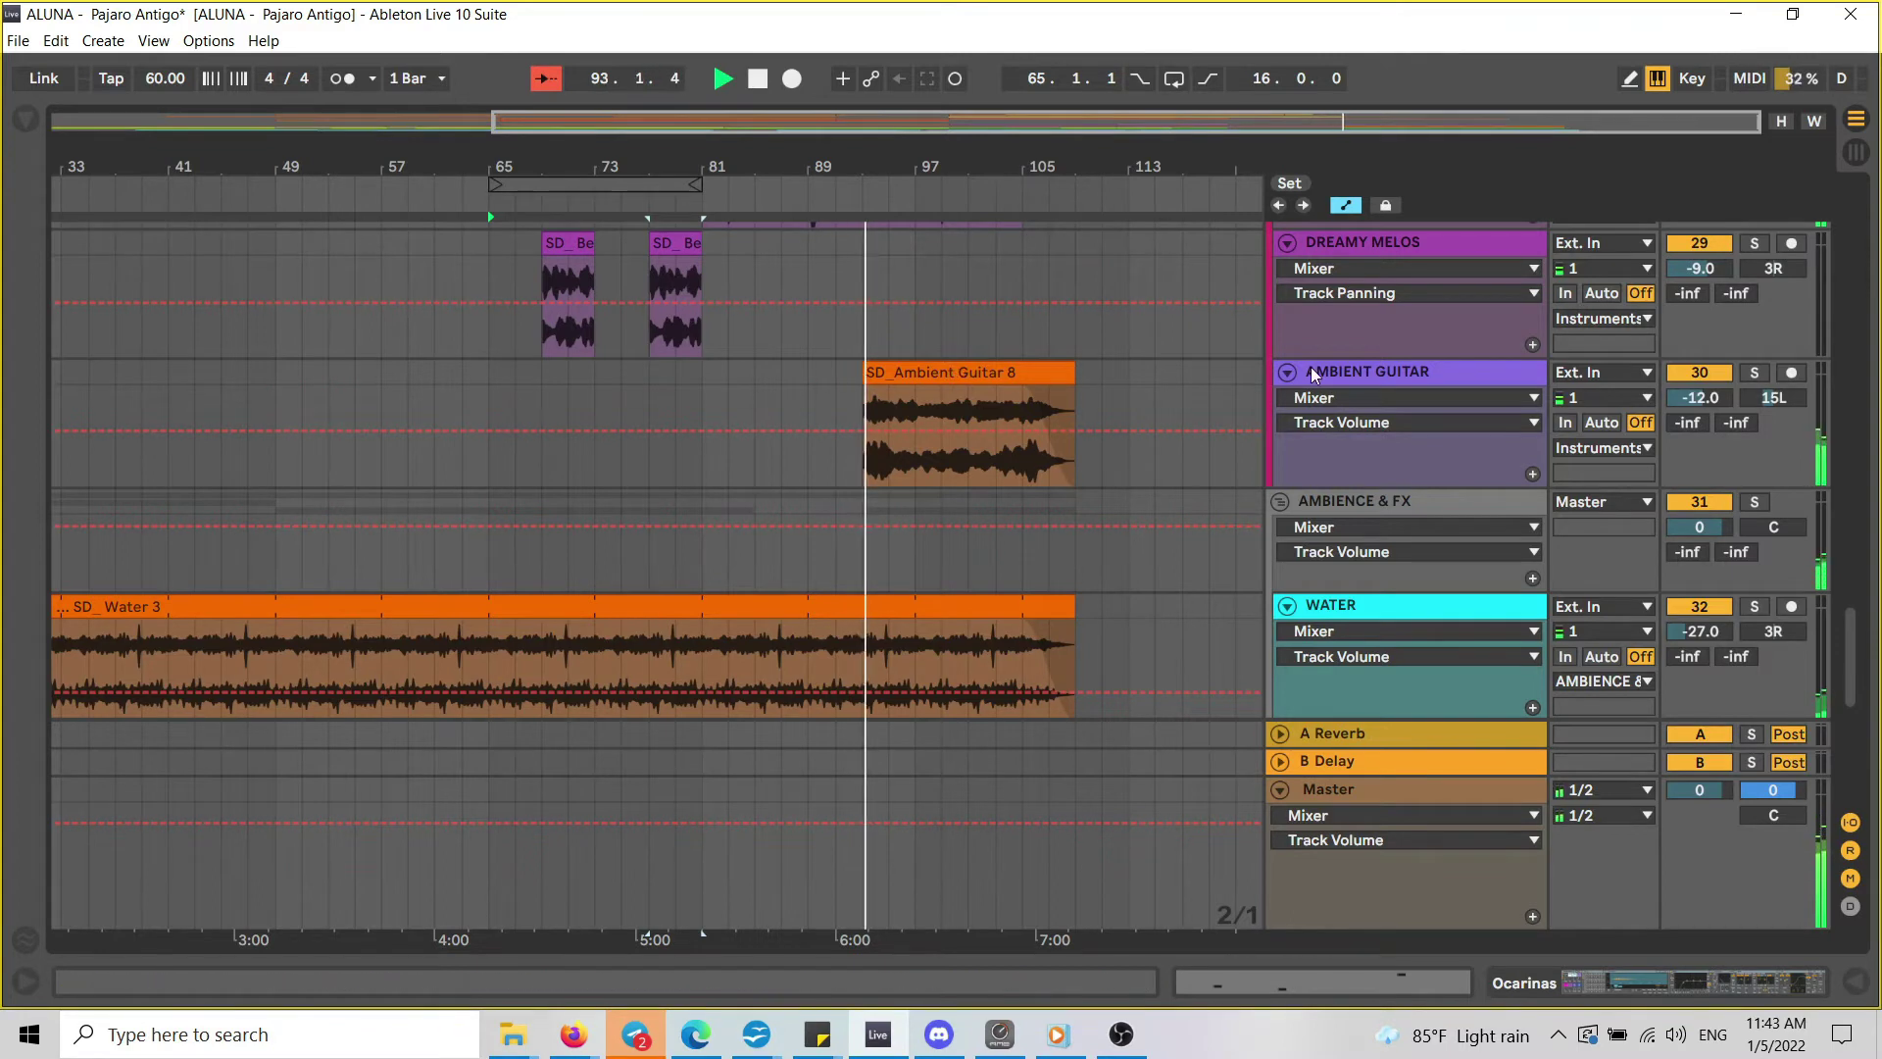
scroll(1852, 635, down, 5)
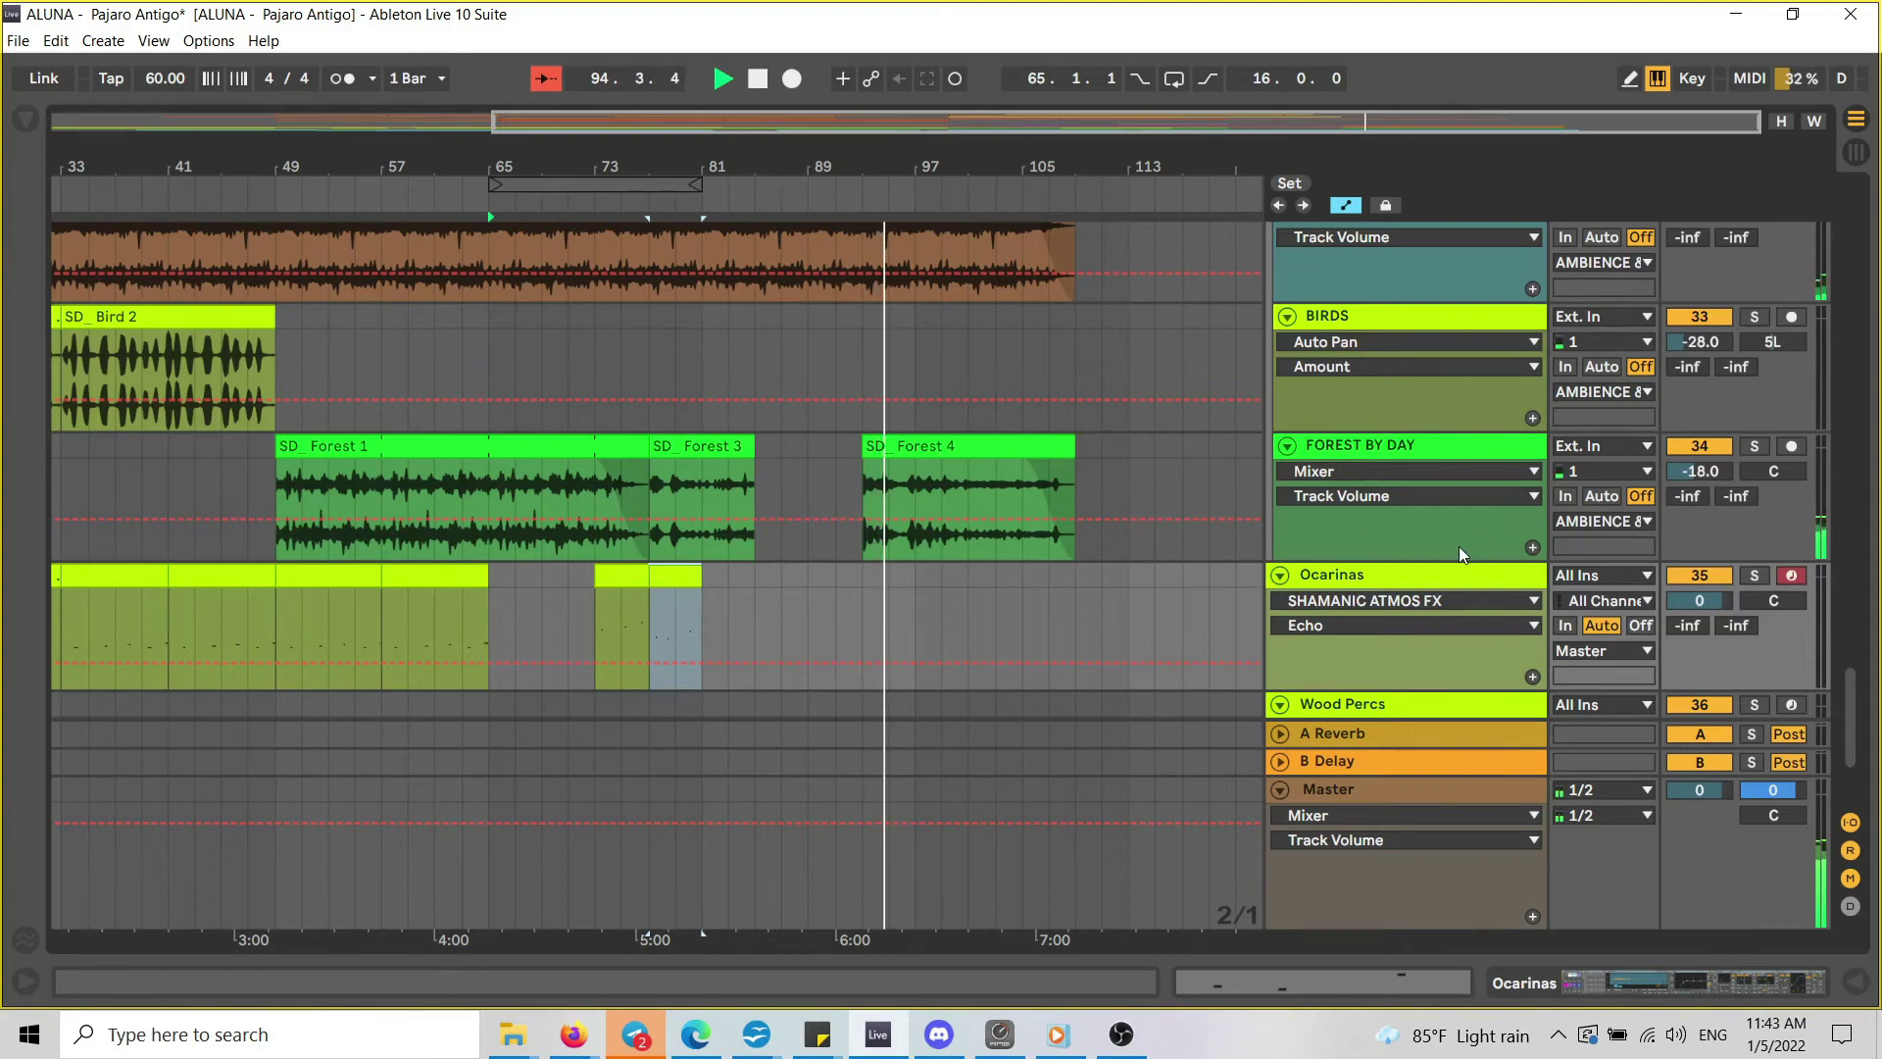
drag(1860, 717, 1874, 627)
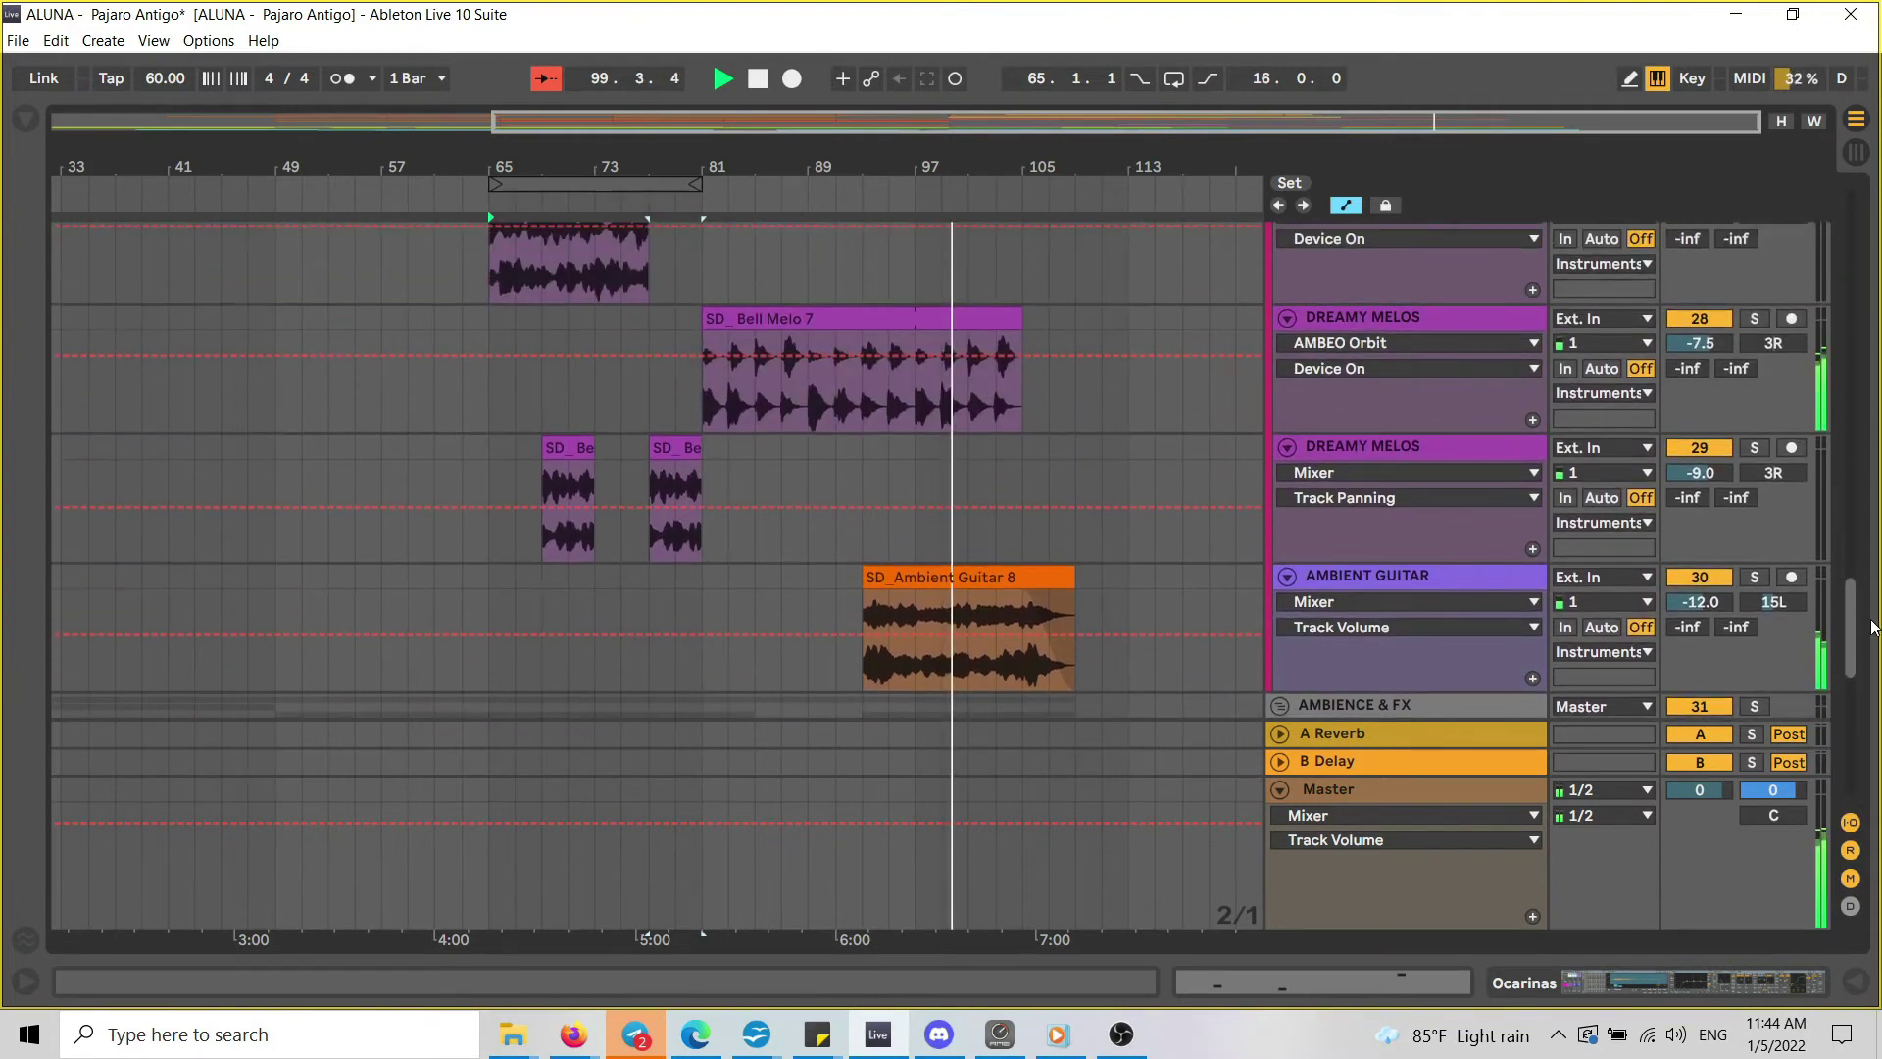
drag(1873, 627, 1855, 703)
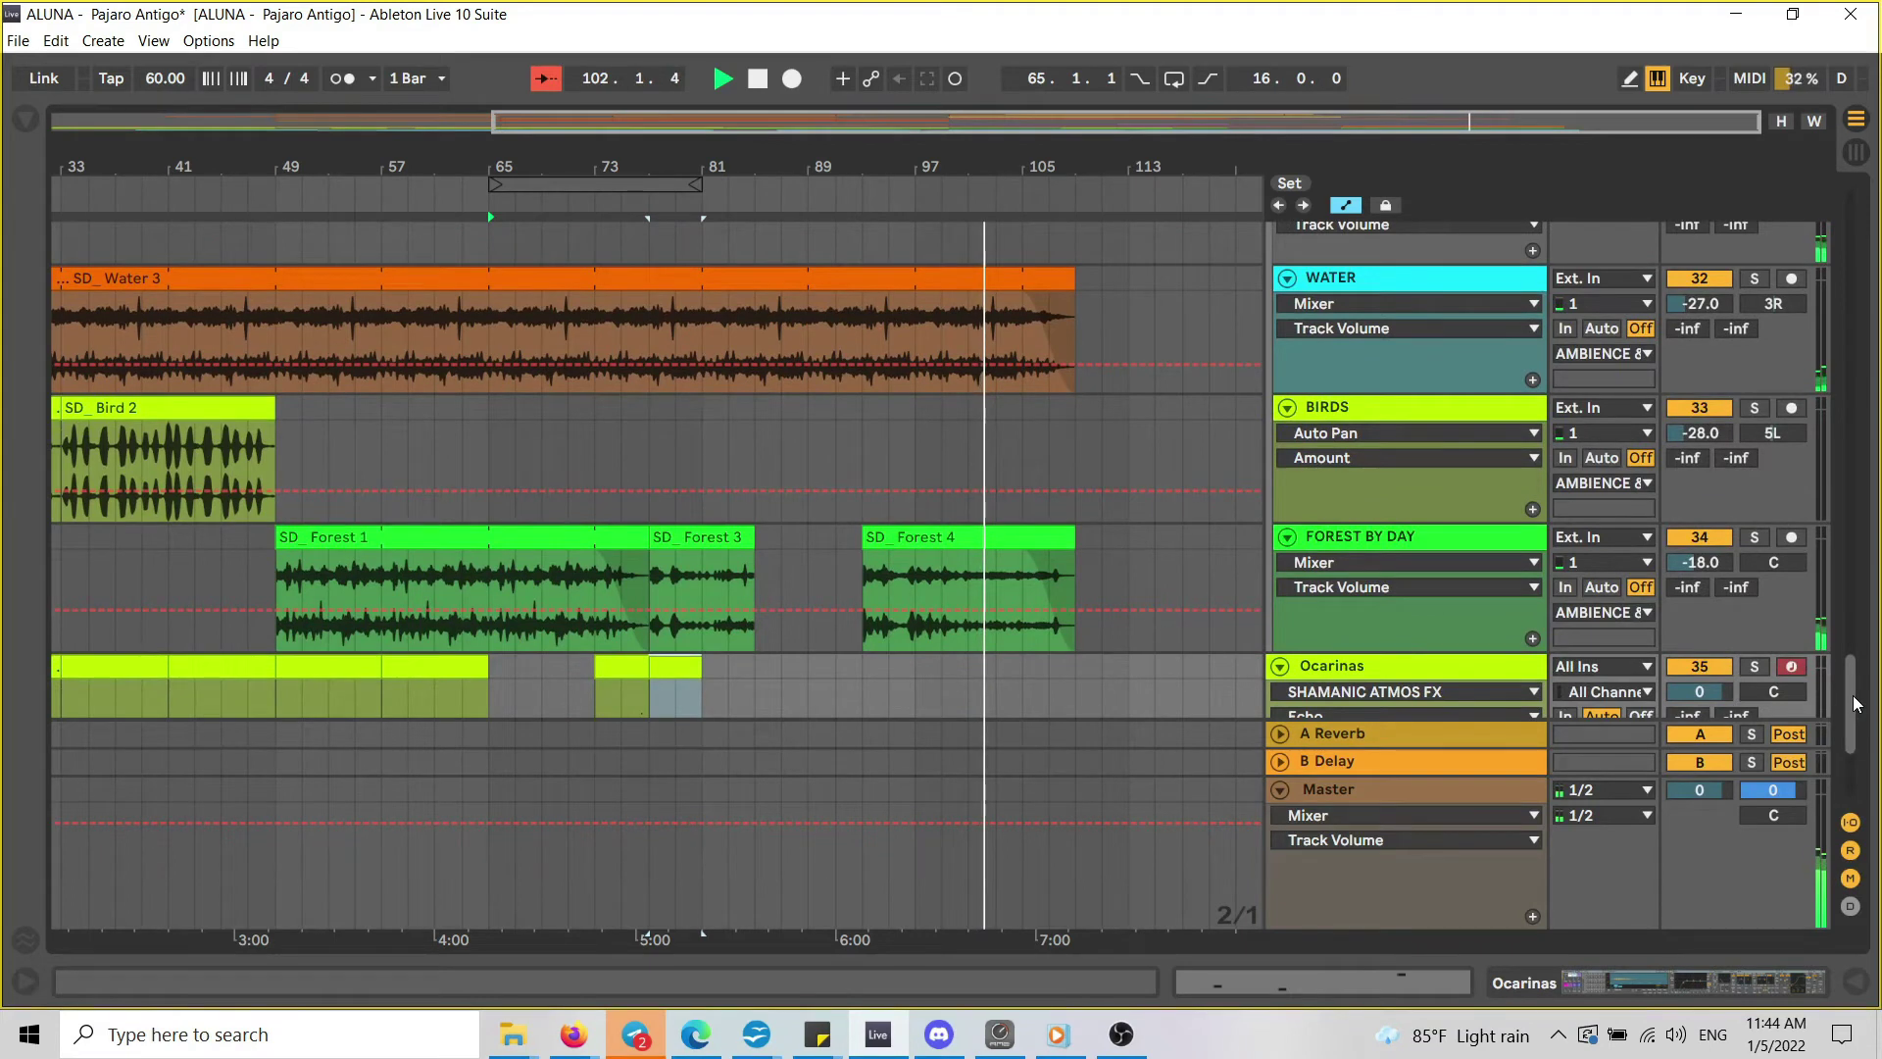
drag(1855, 703, 1855, 730)
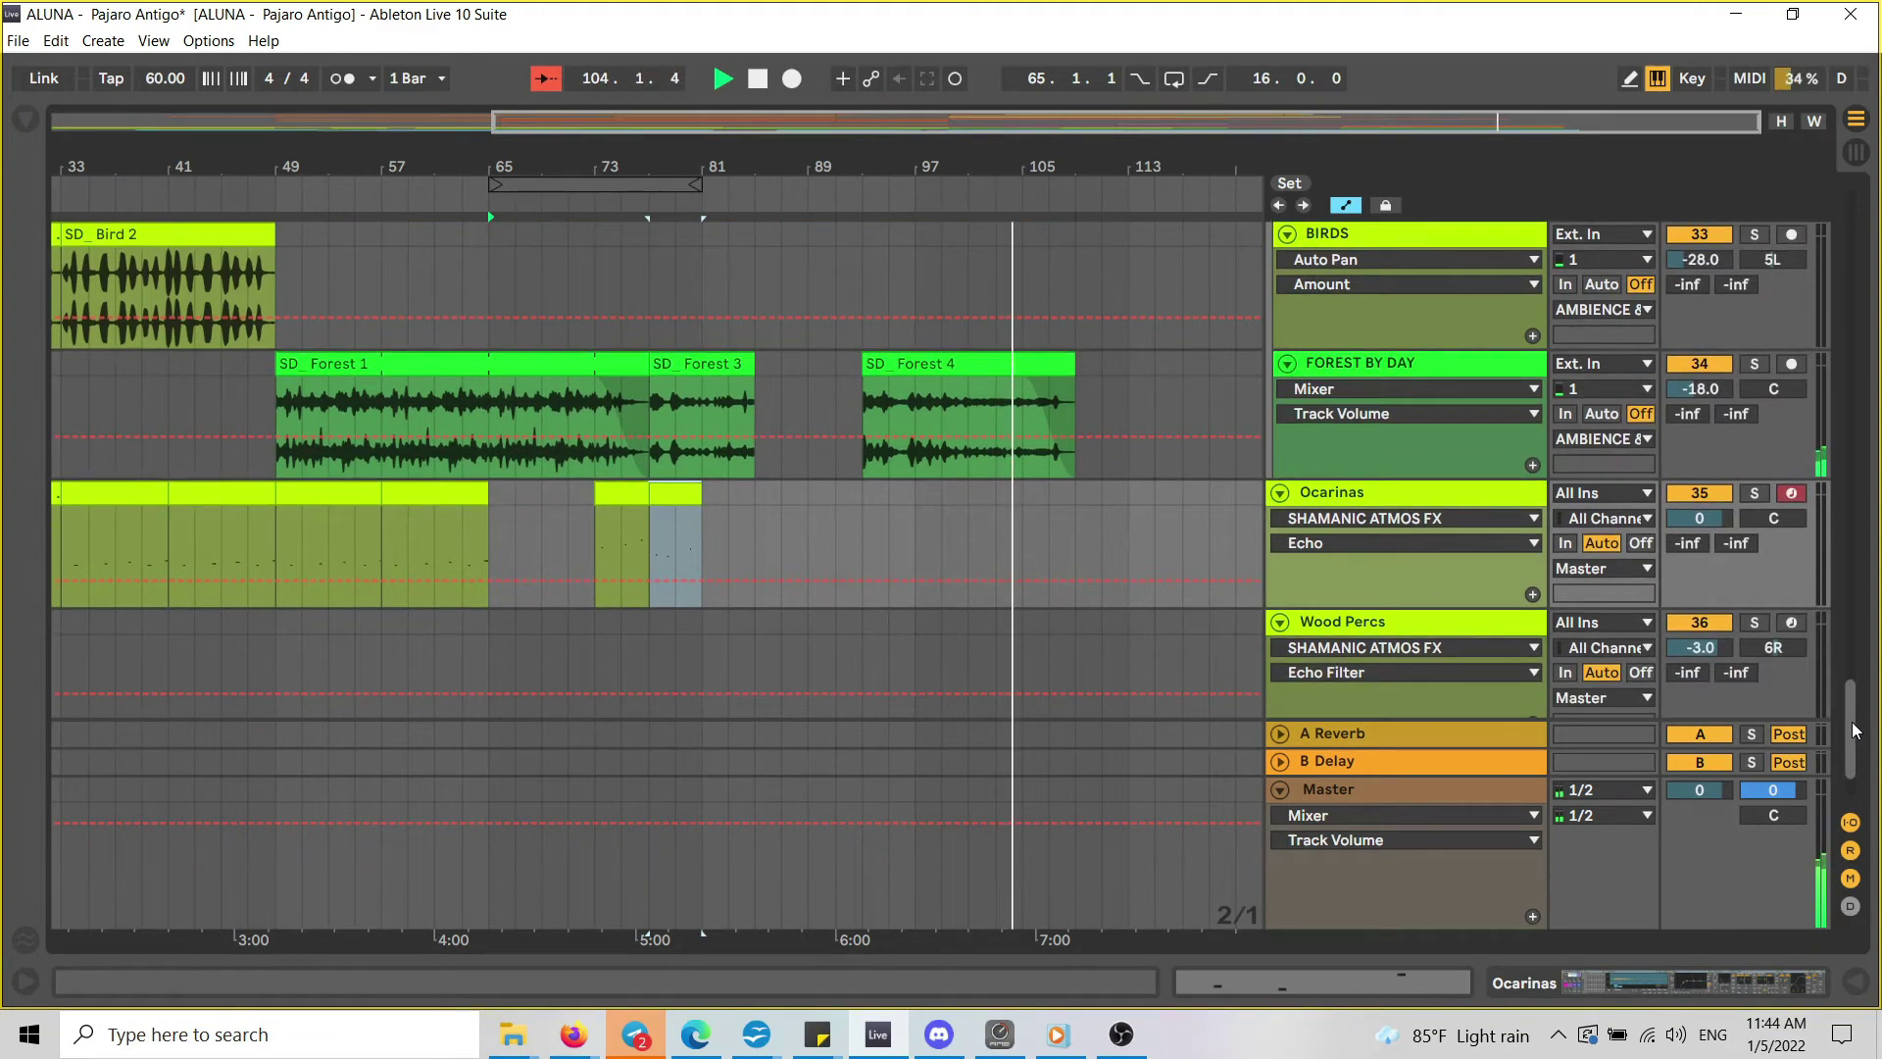
Hide the automation to expose the clip fades at the song's end, and display the full arrangement length.
key(a)
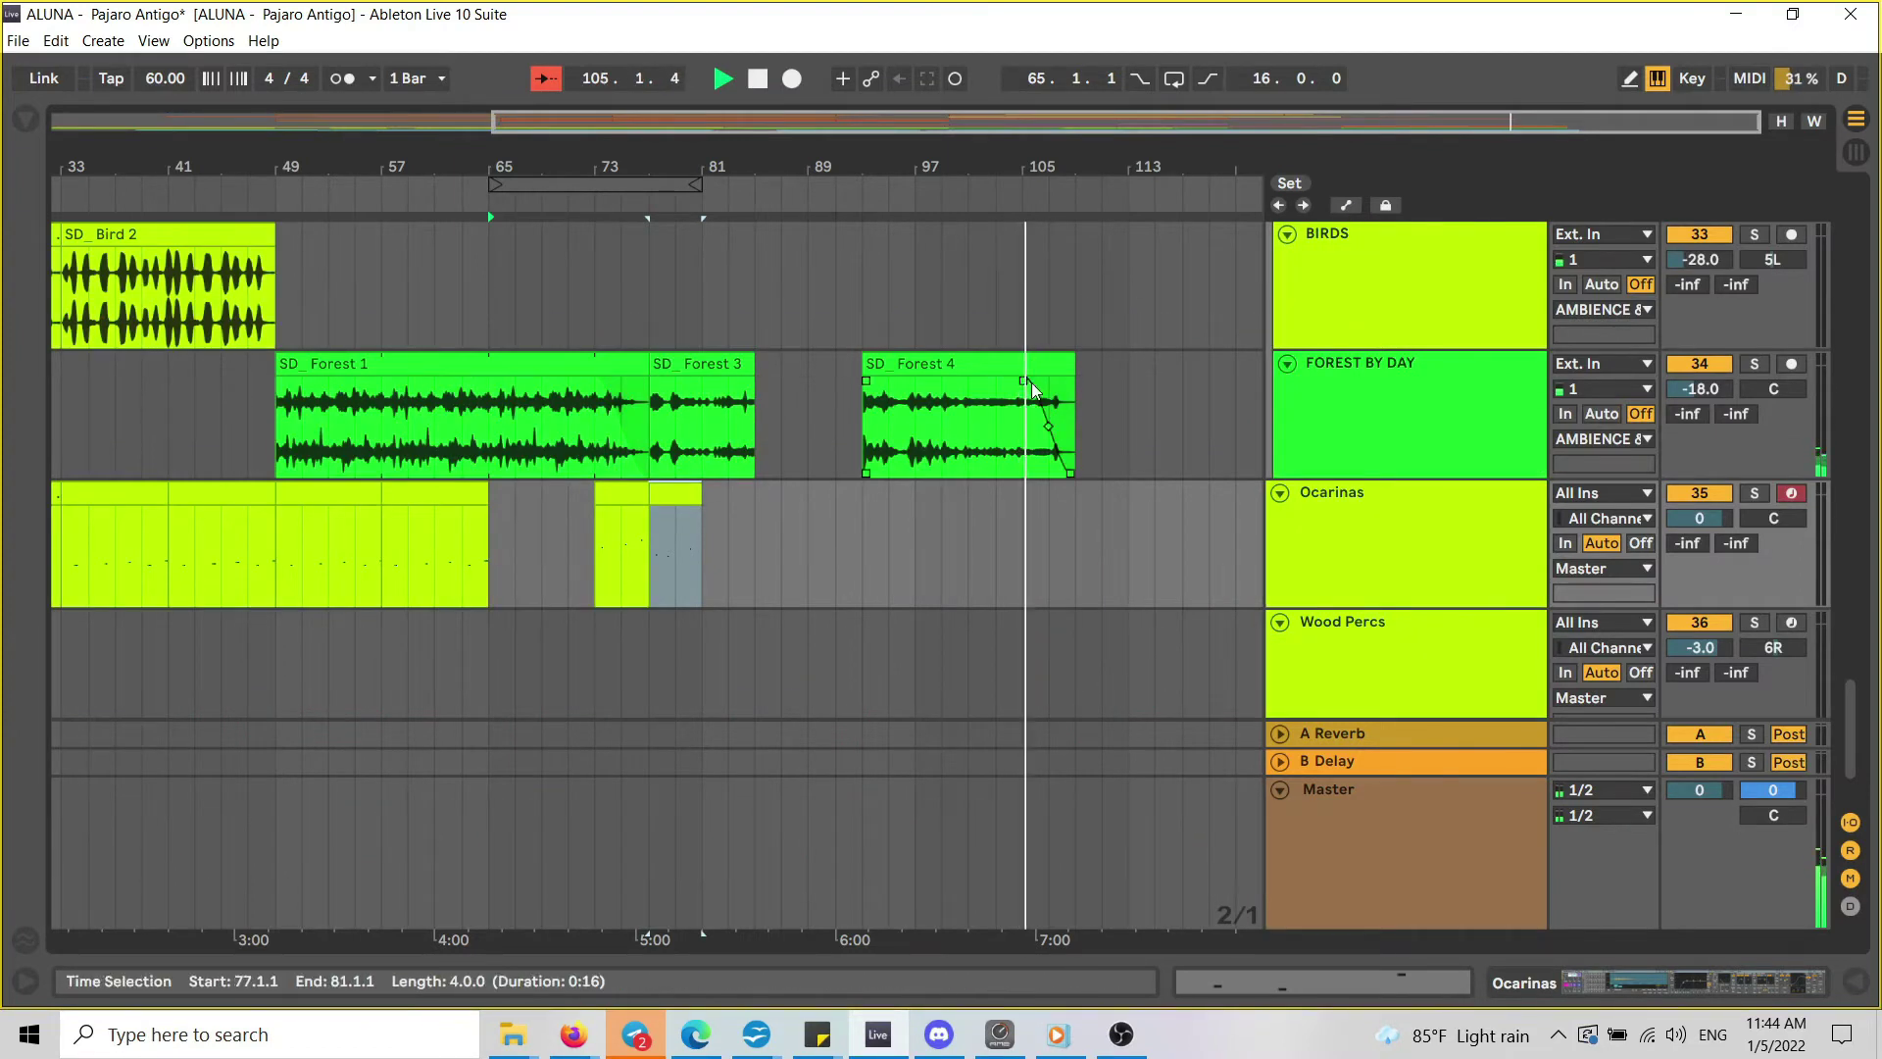
scroll(1862, 721, up, 5)
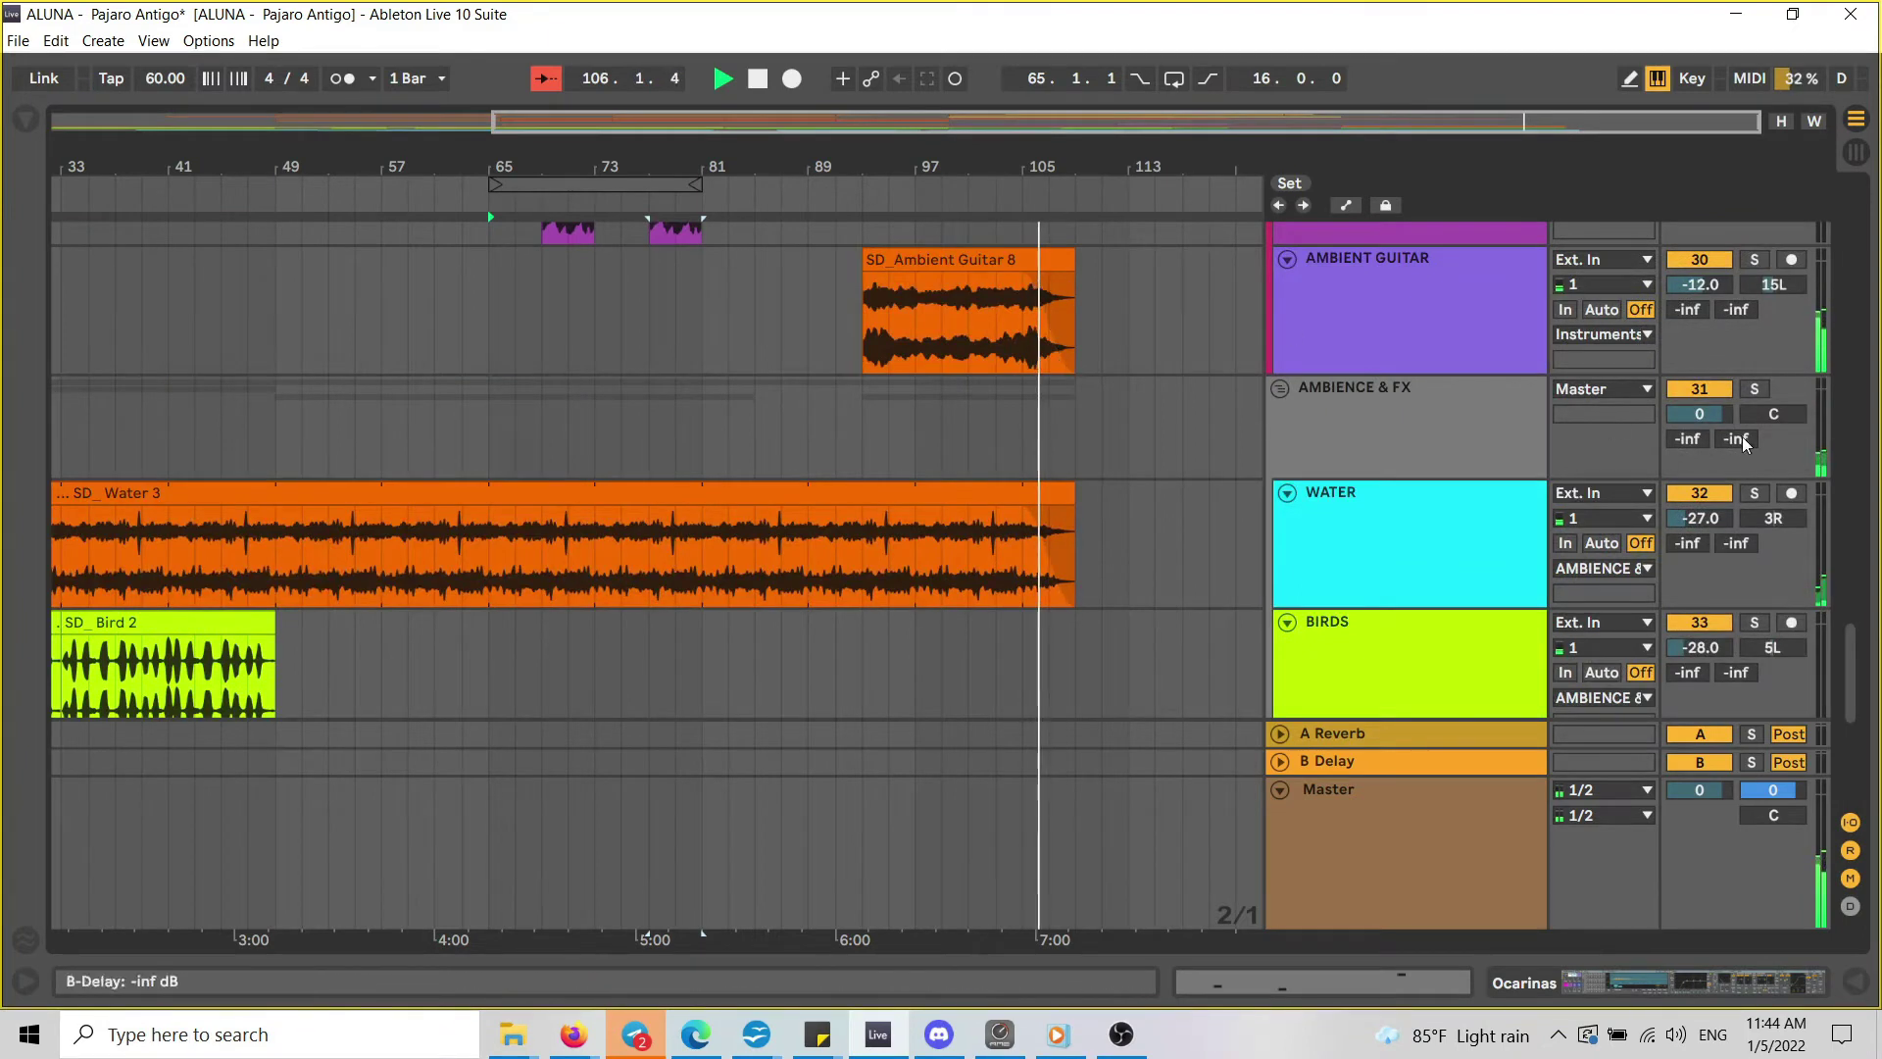
drag(1866, 689, 1821, 309)
drag(937, 166, 804, 108)
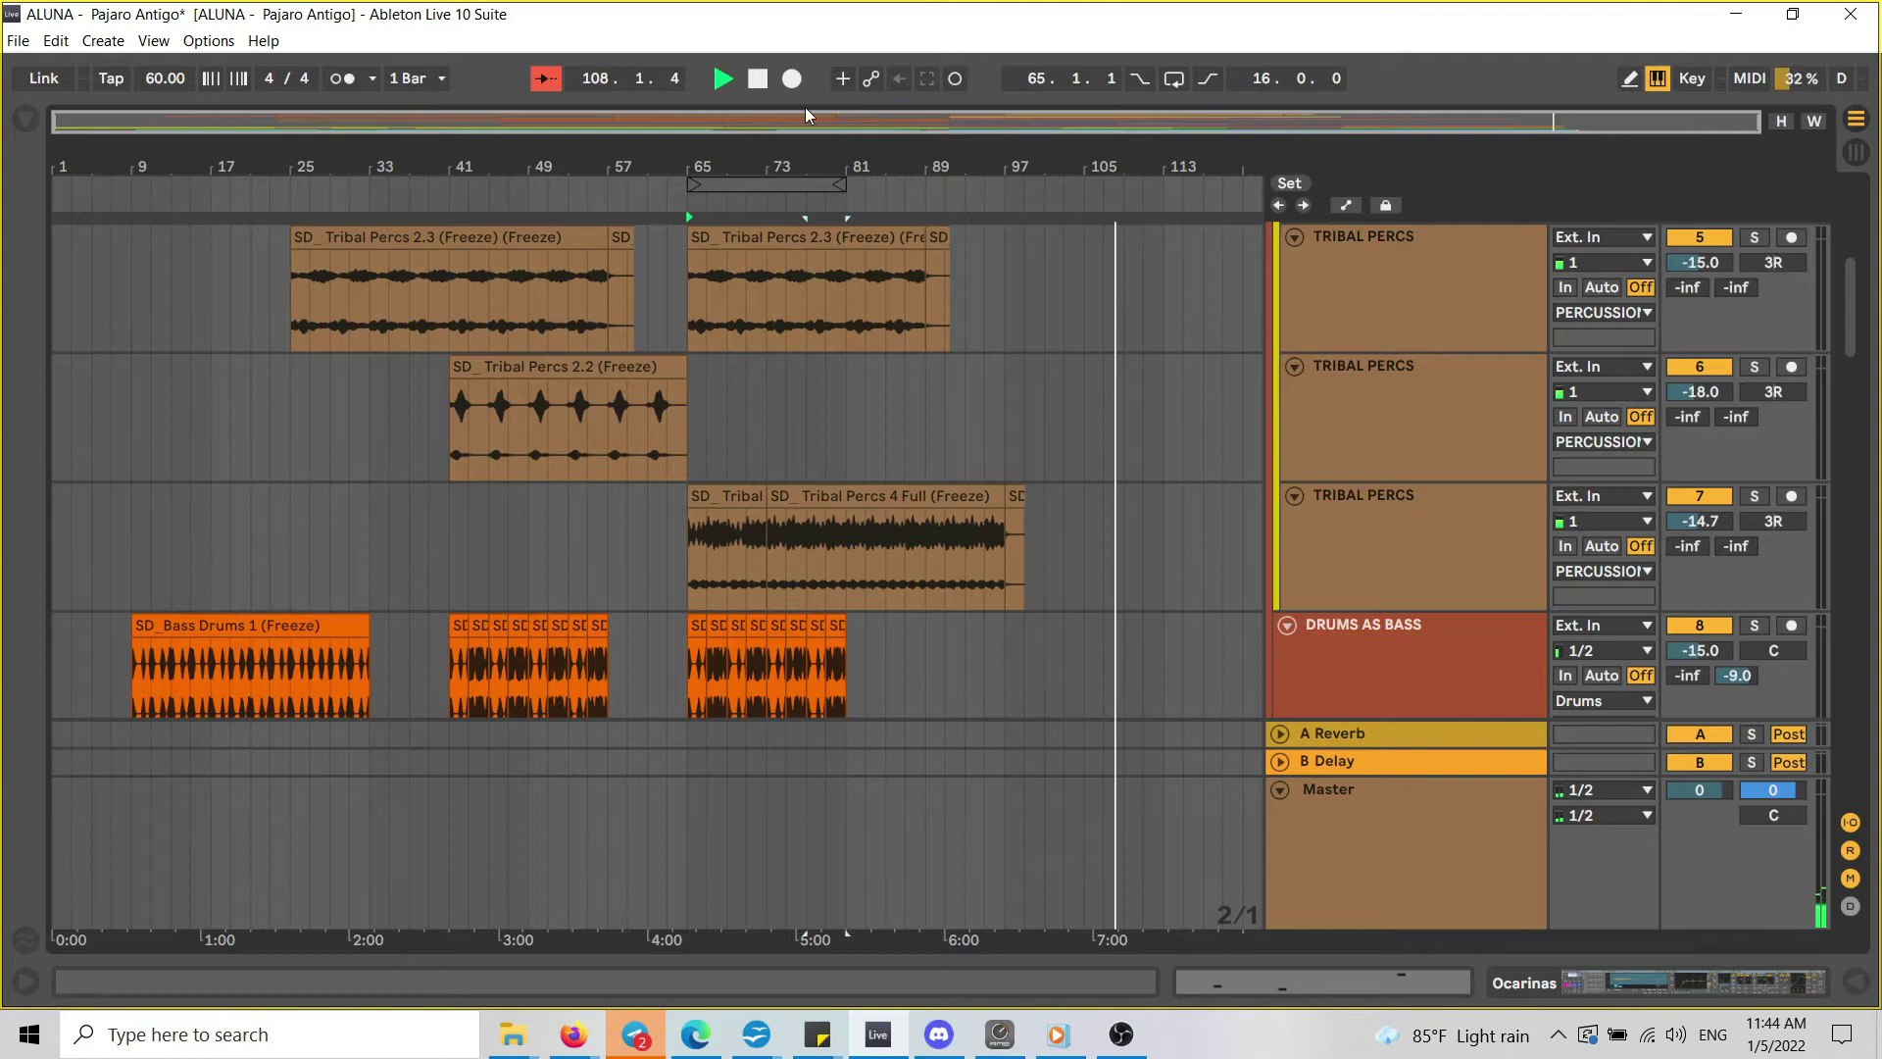
Stop playback, return to the song start, and unfold the VOX group to show the Maywa Intro, Maywa 1 and Maywa 2 tracks.
click(758, 79)
click(758, 78)
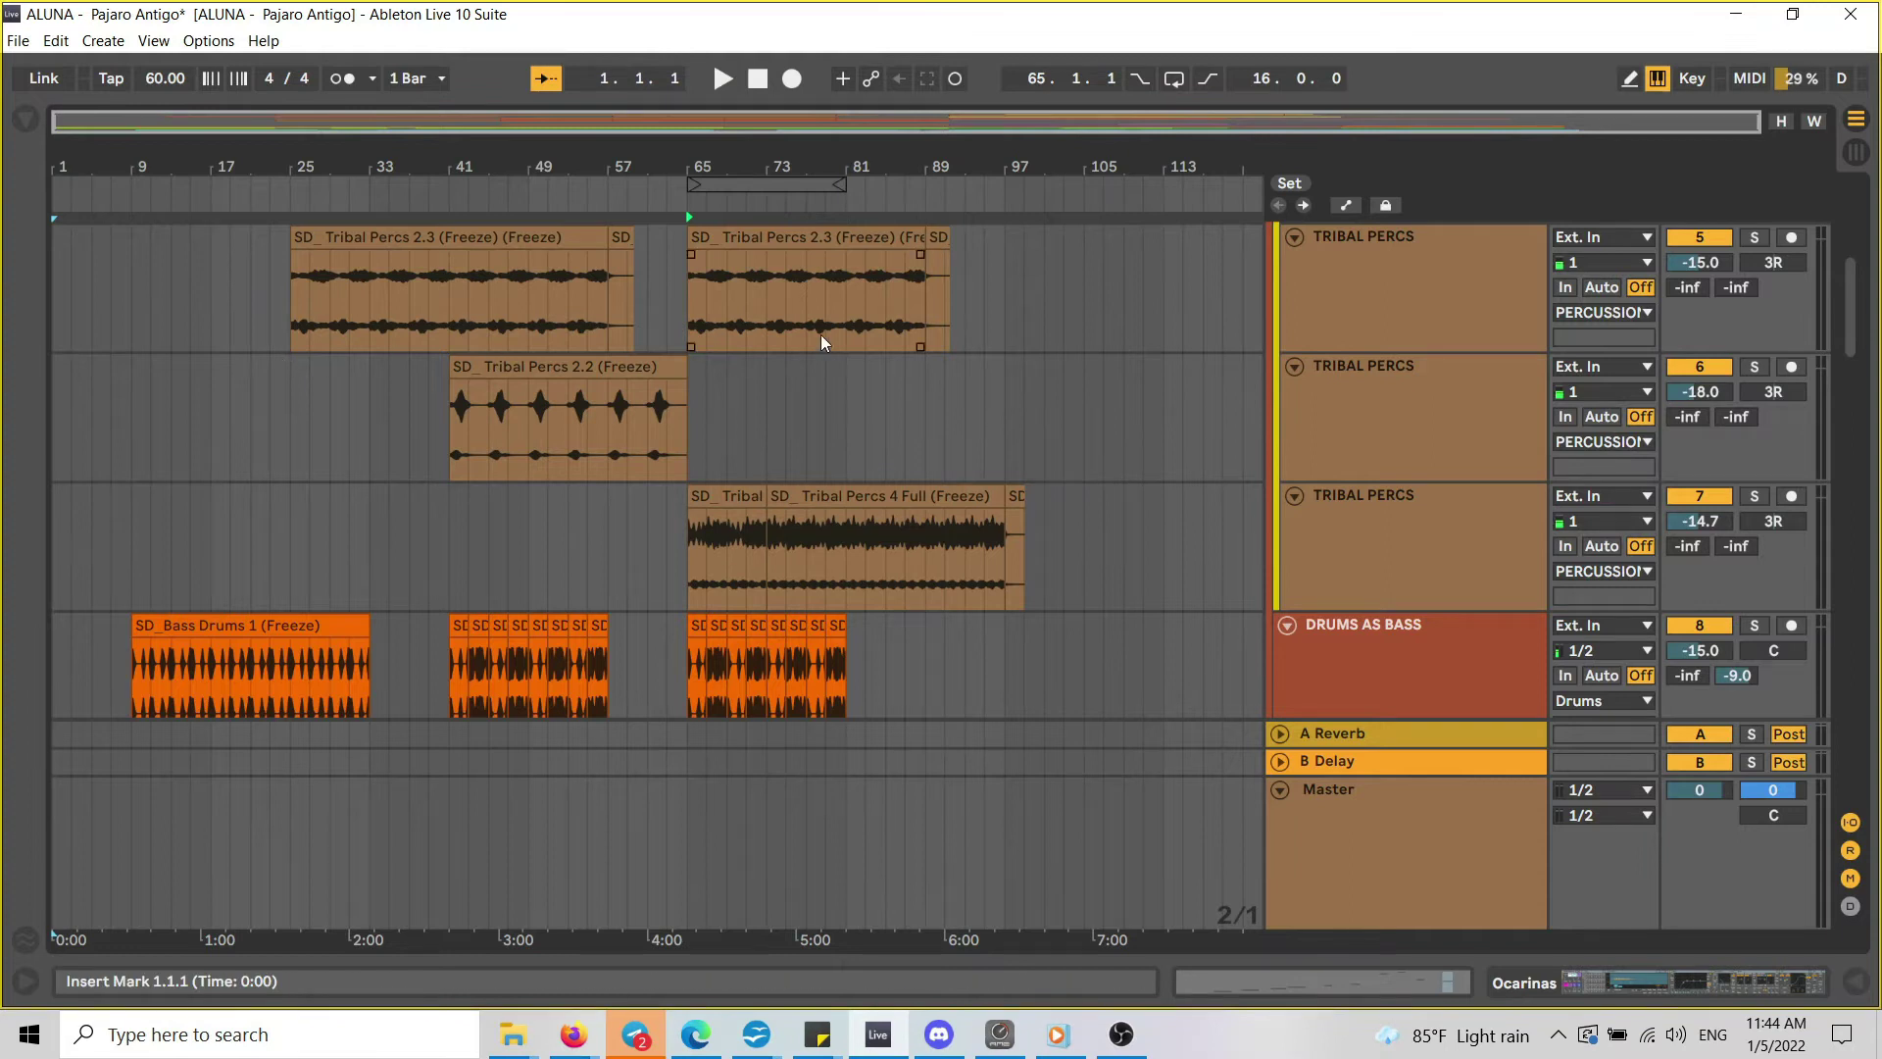
drag(1850, 312, 1843, 772)
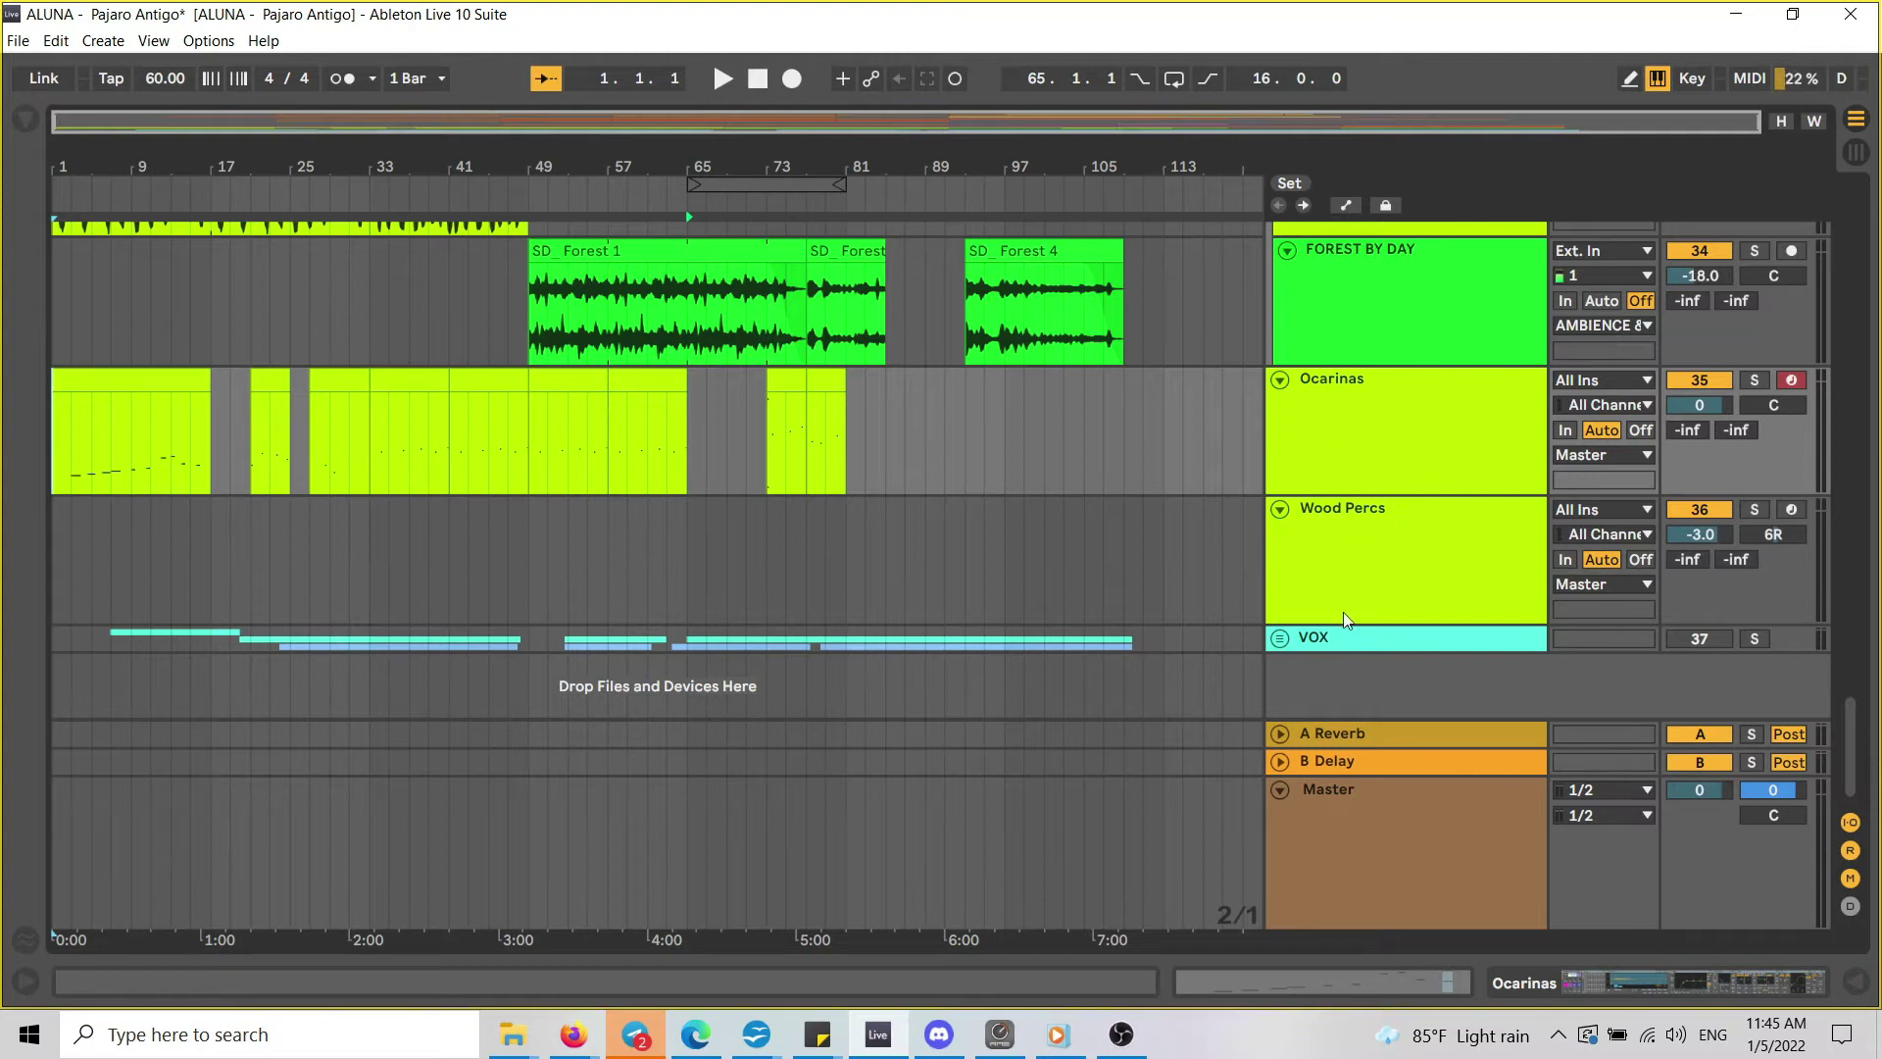
click(1281, 640)
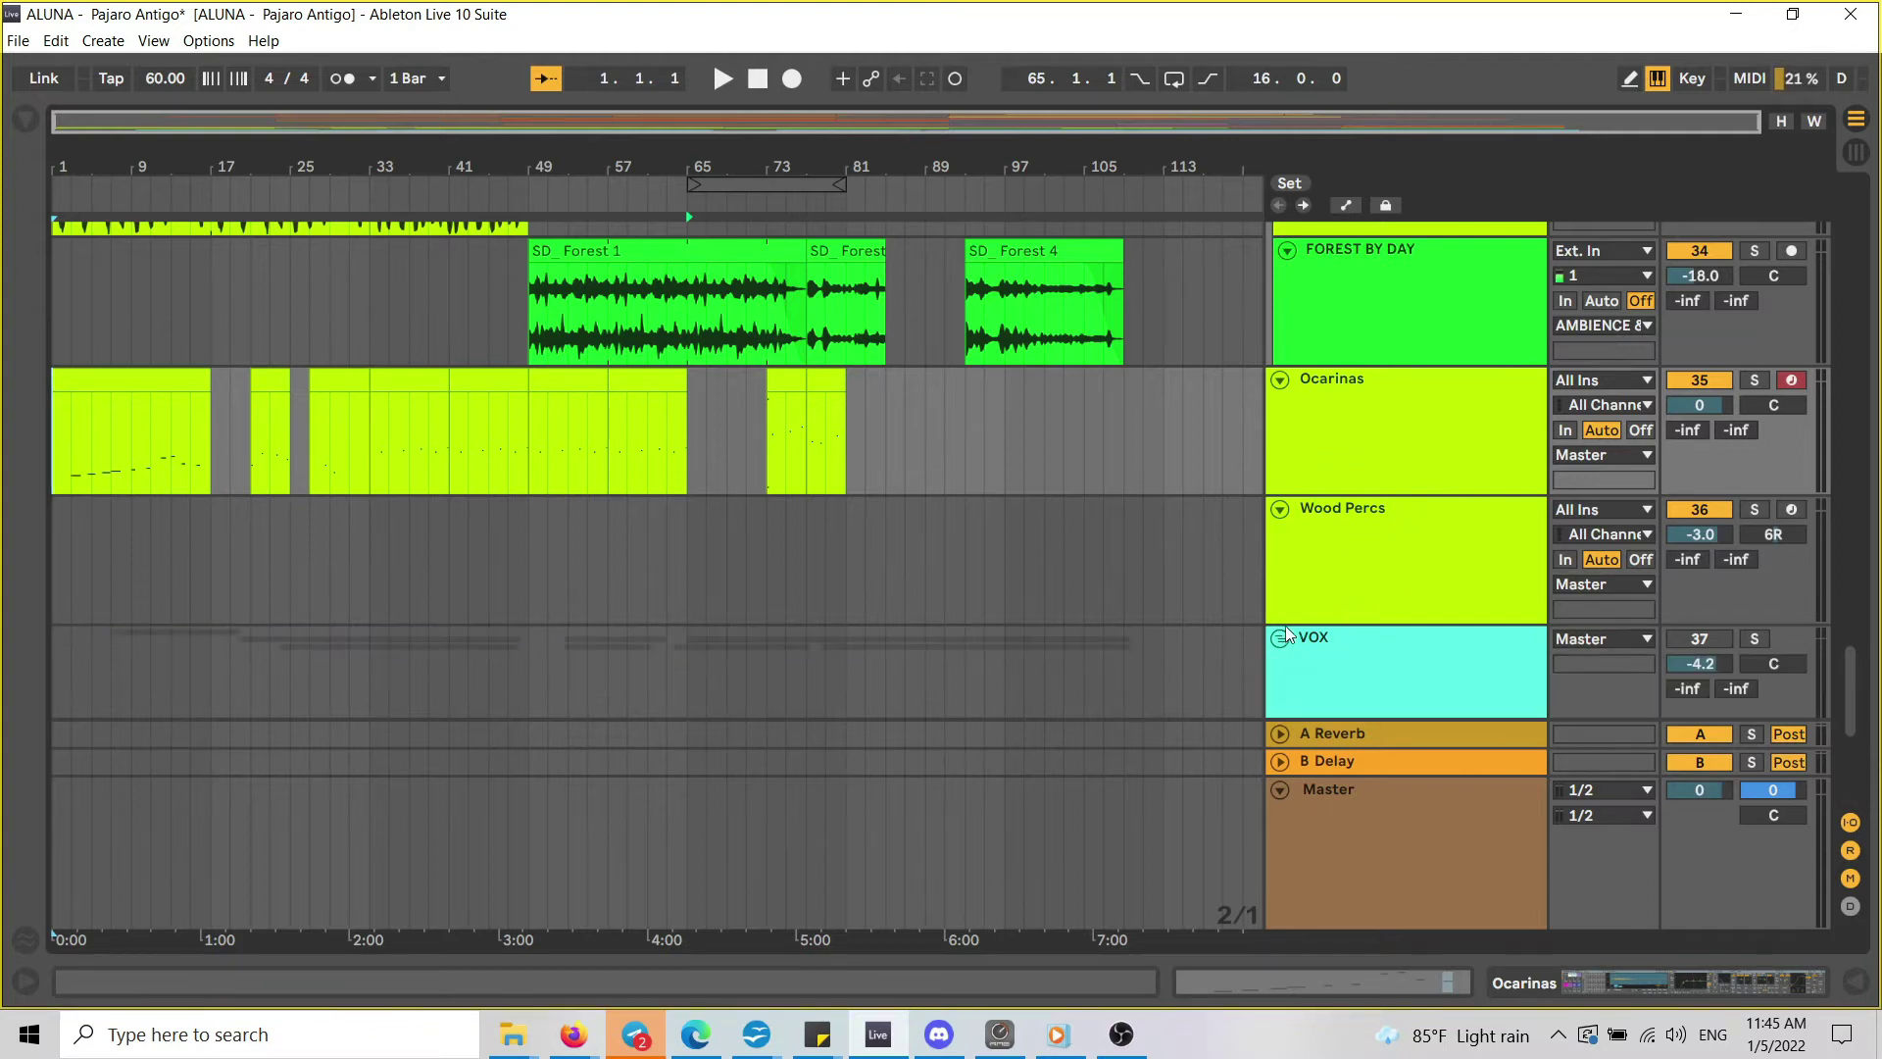
scroll(1357, 547, down, 5)
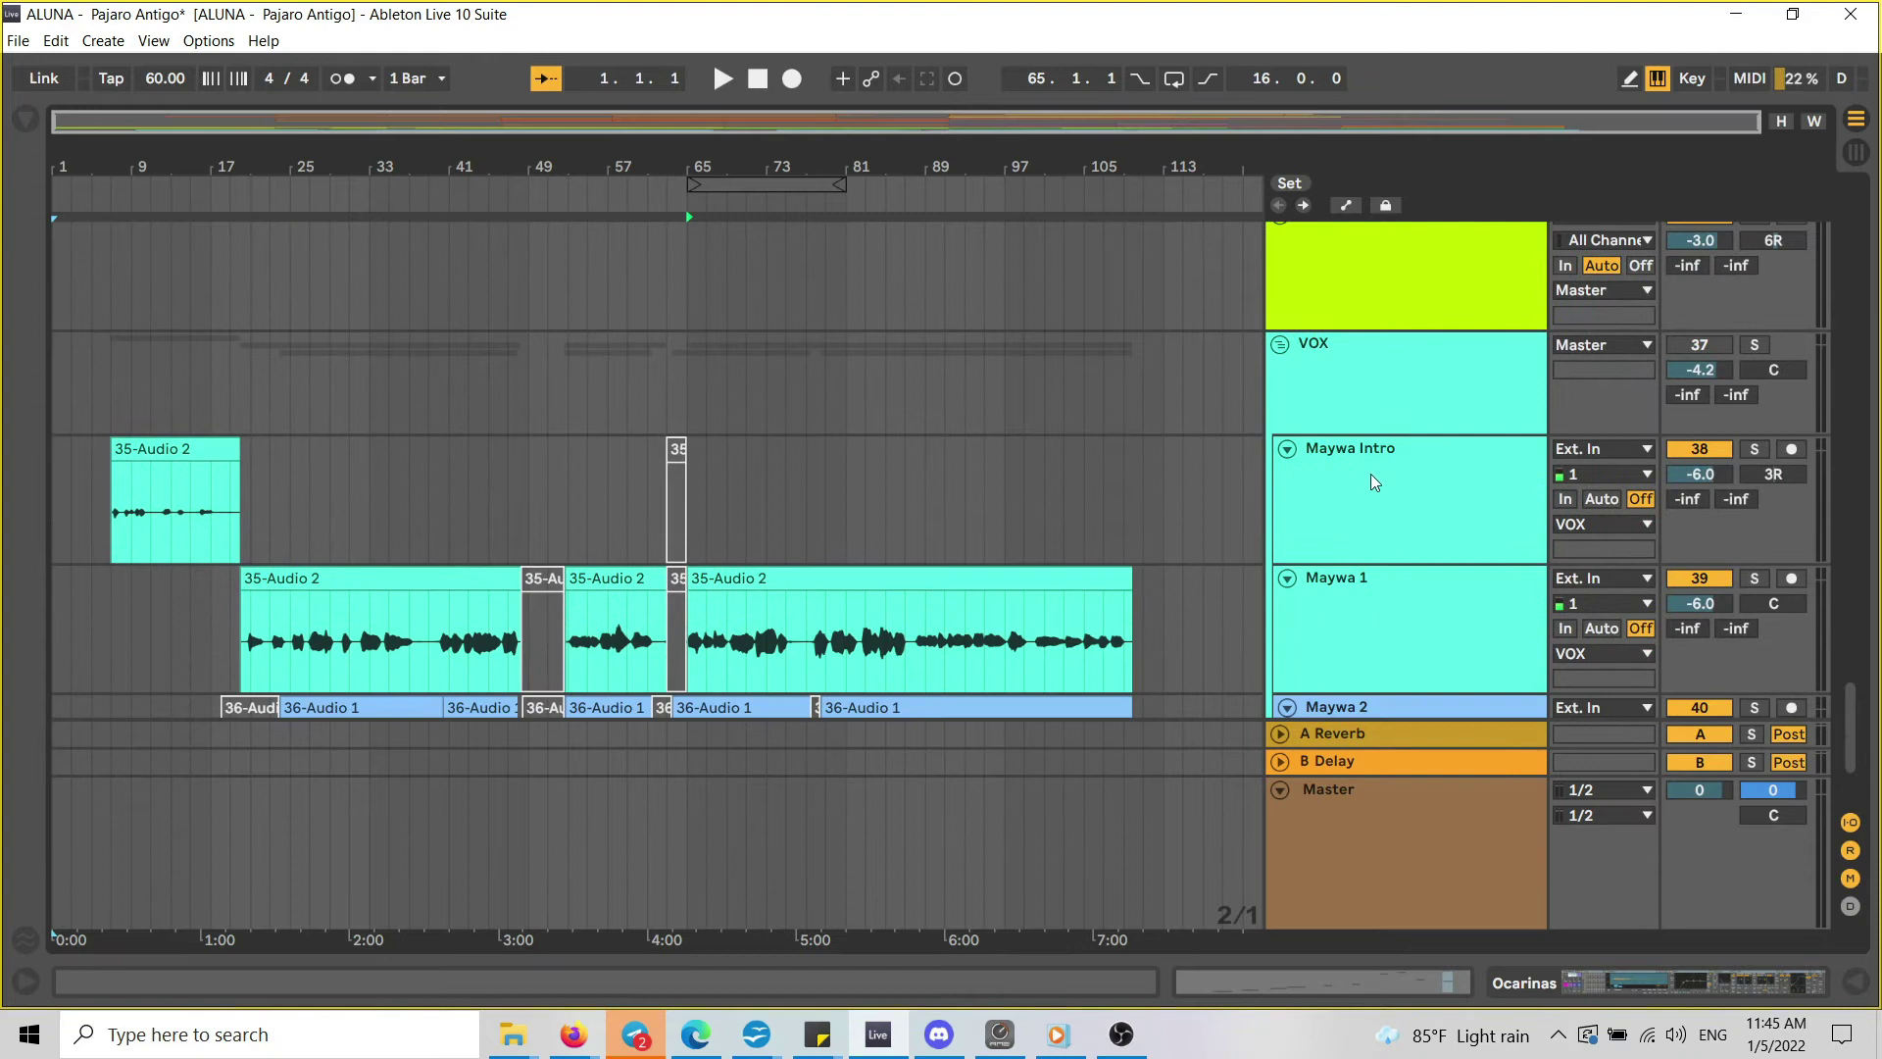
scroll(1372, 485, down, 1)
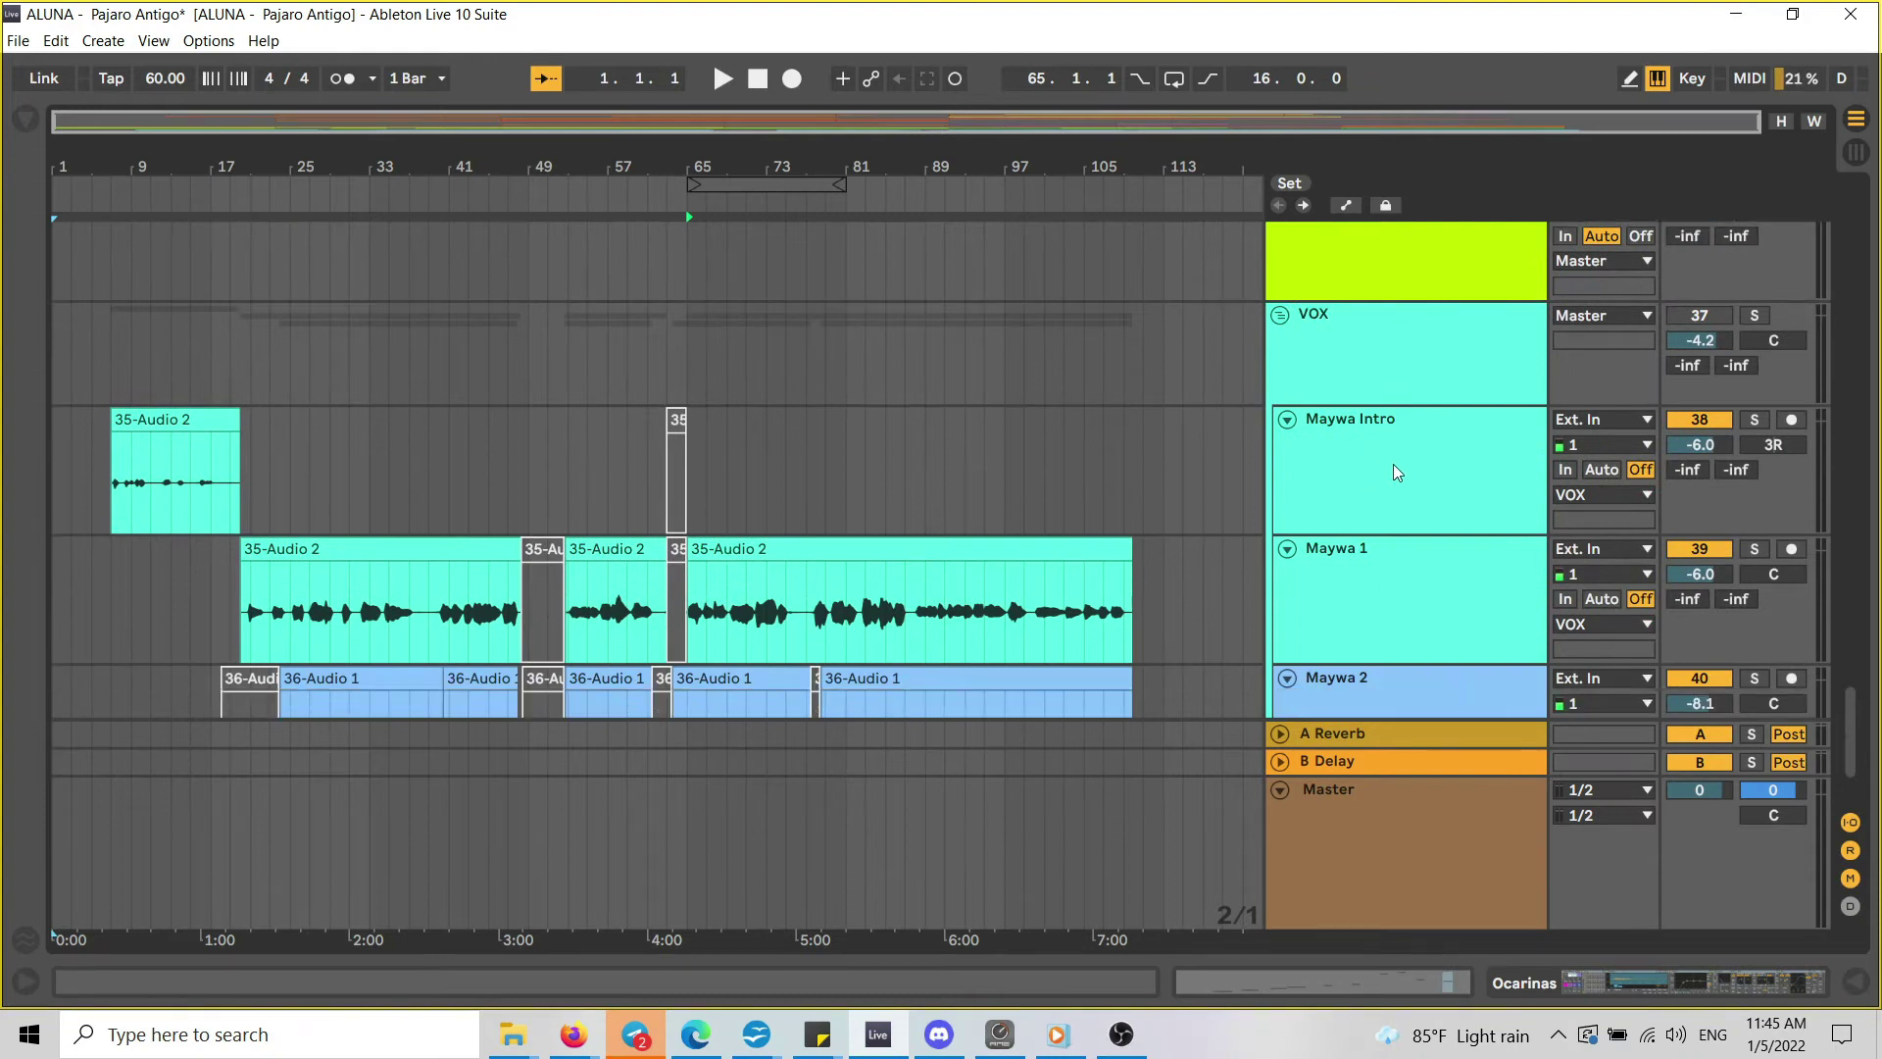
scroll(1395, 470, down, 2)
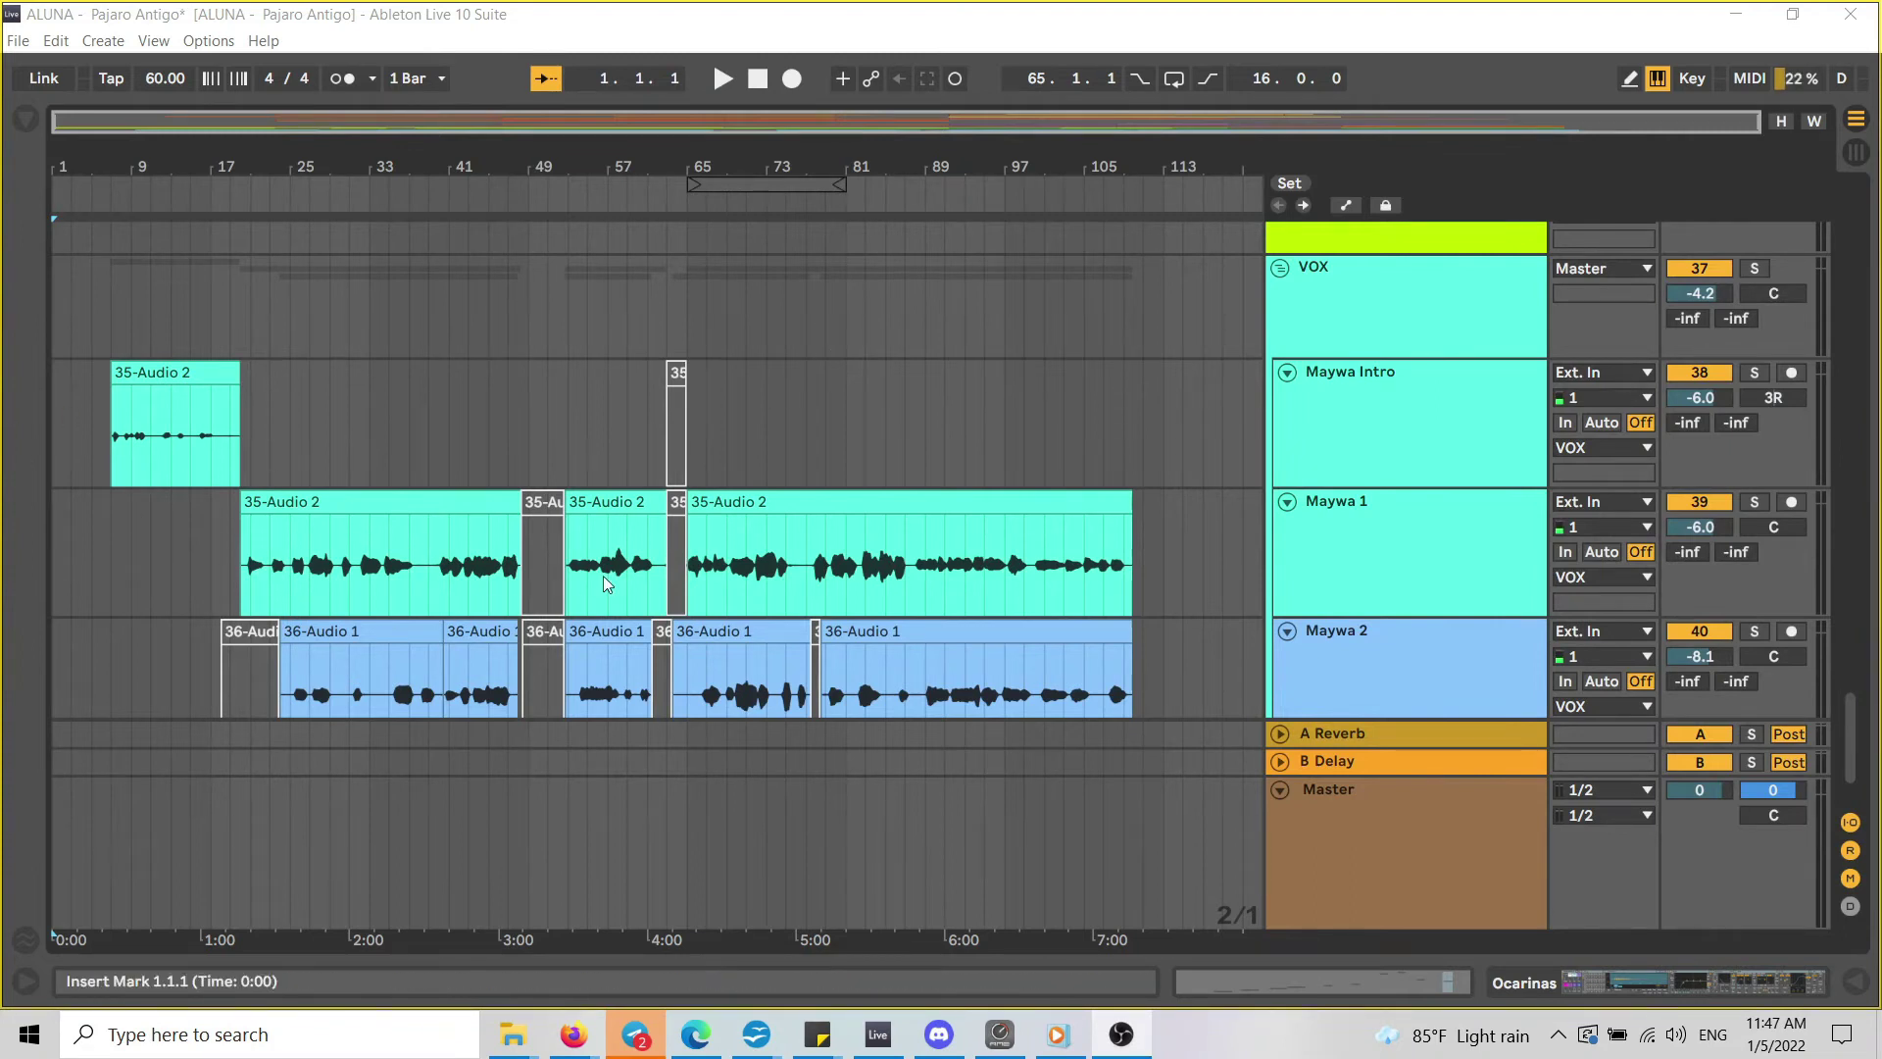
Play the song from bar 1 in full screen and follow the vocal clips on the Maywa tracks.
click(723, 78)
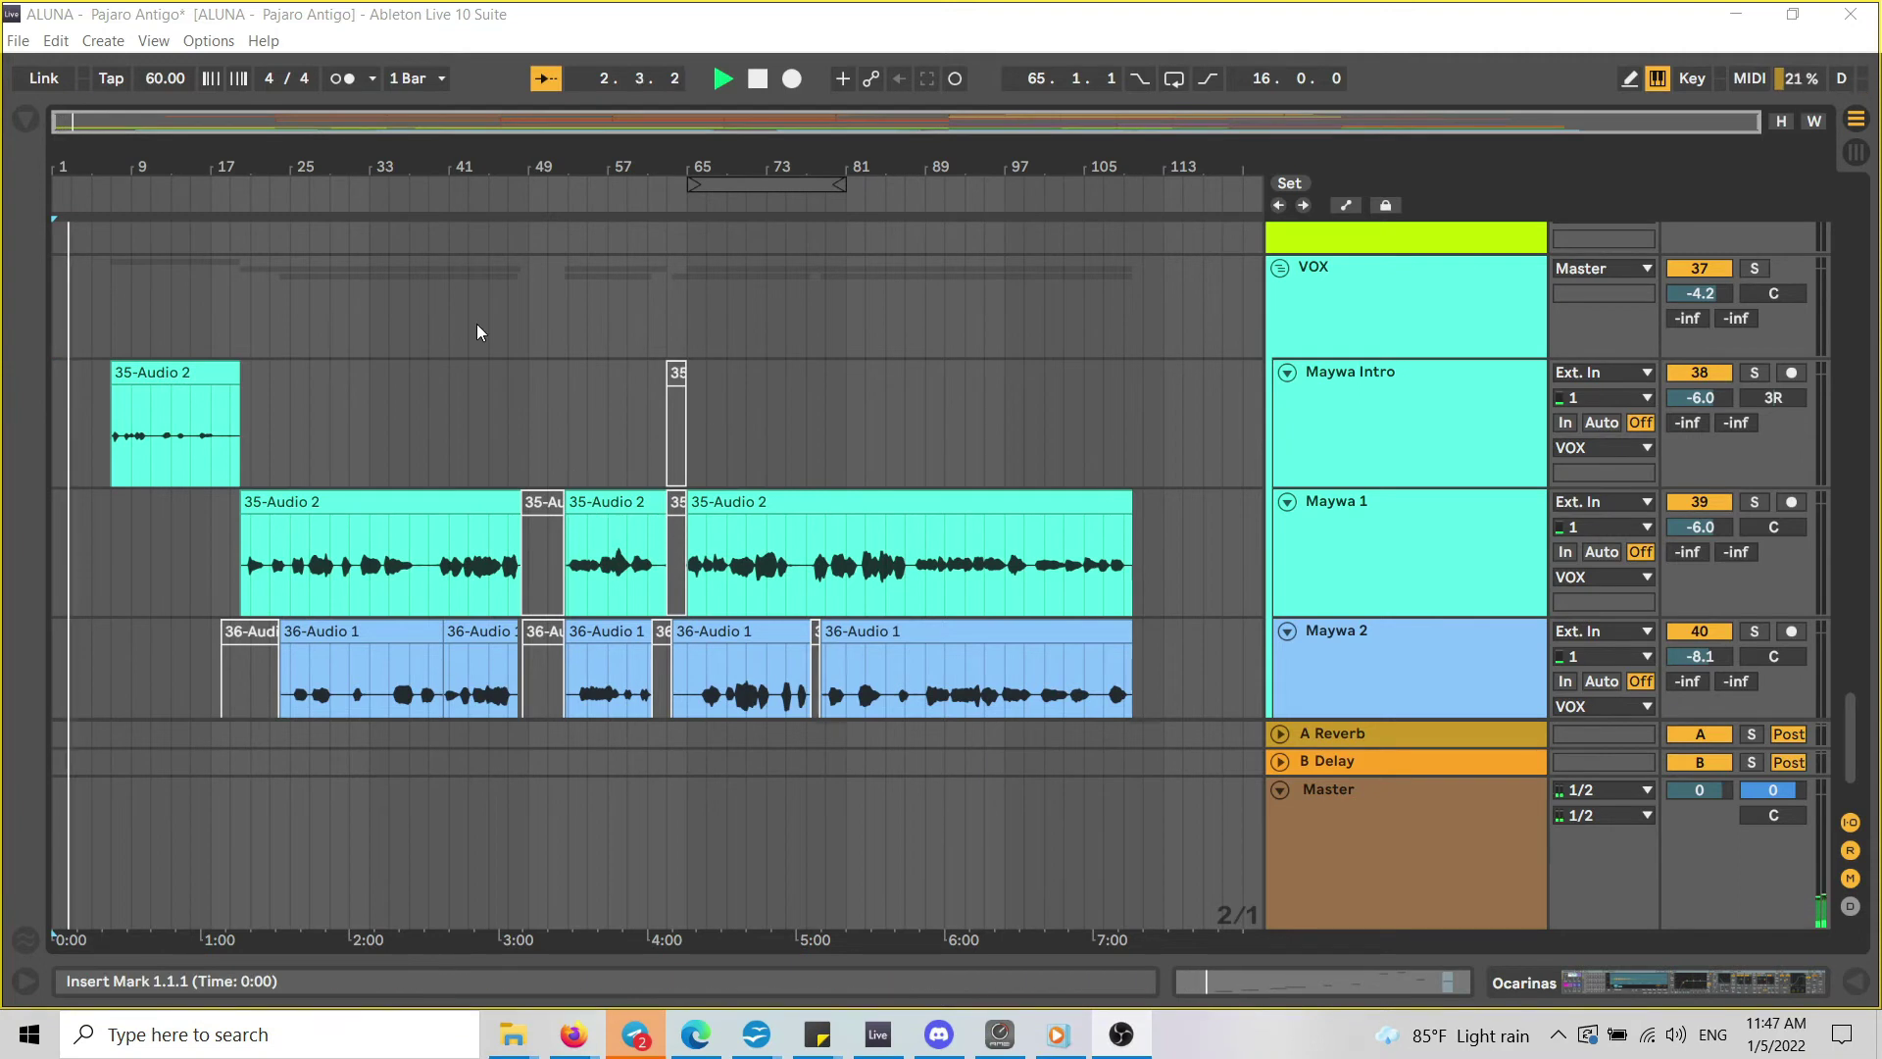
drag(171, 163, 228, 206)
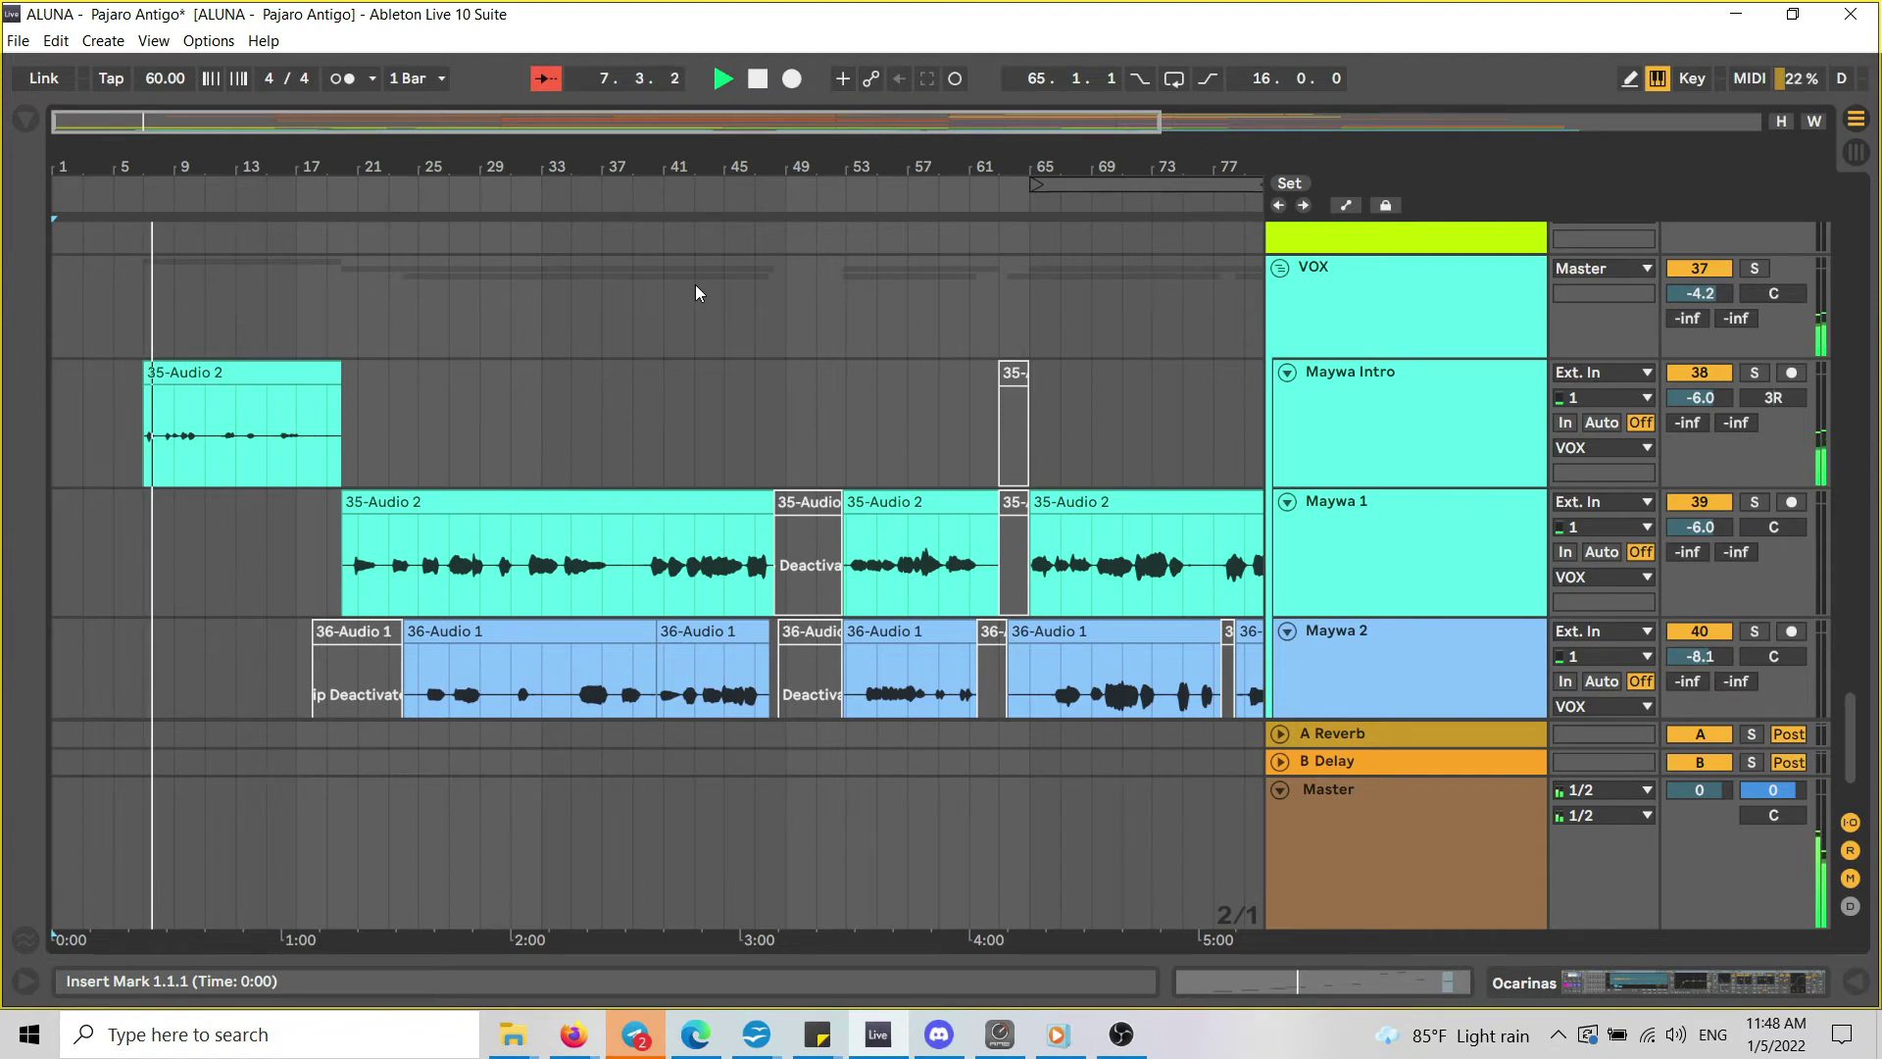
key(F11)
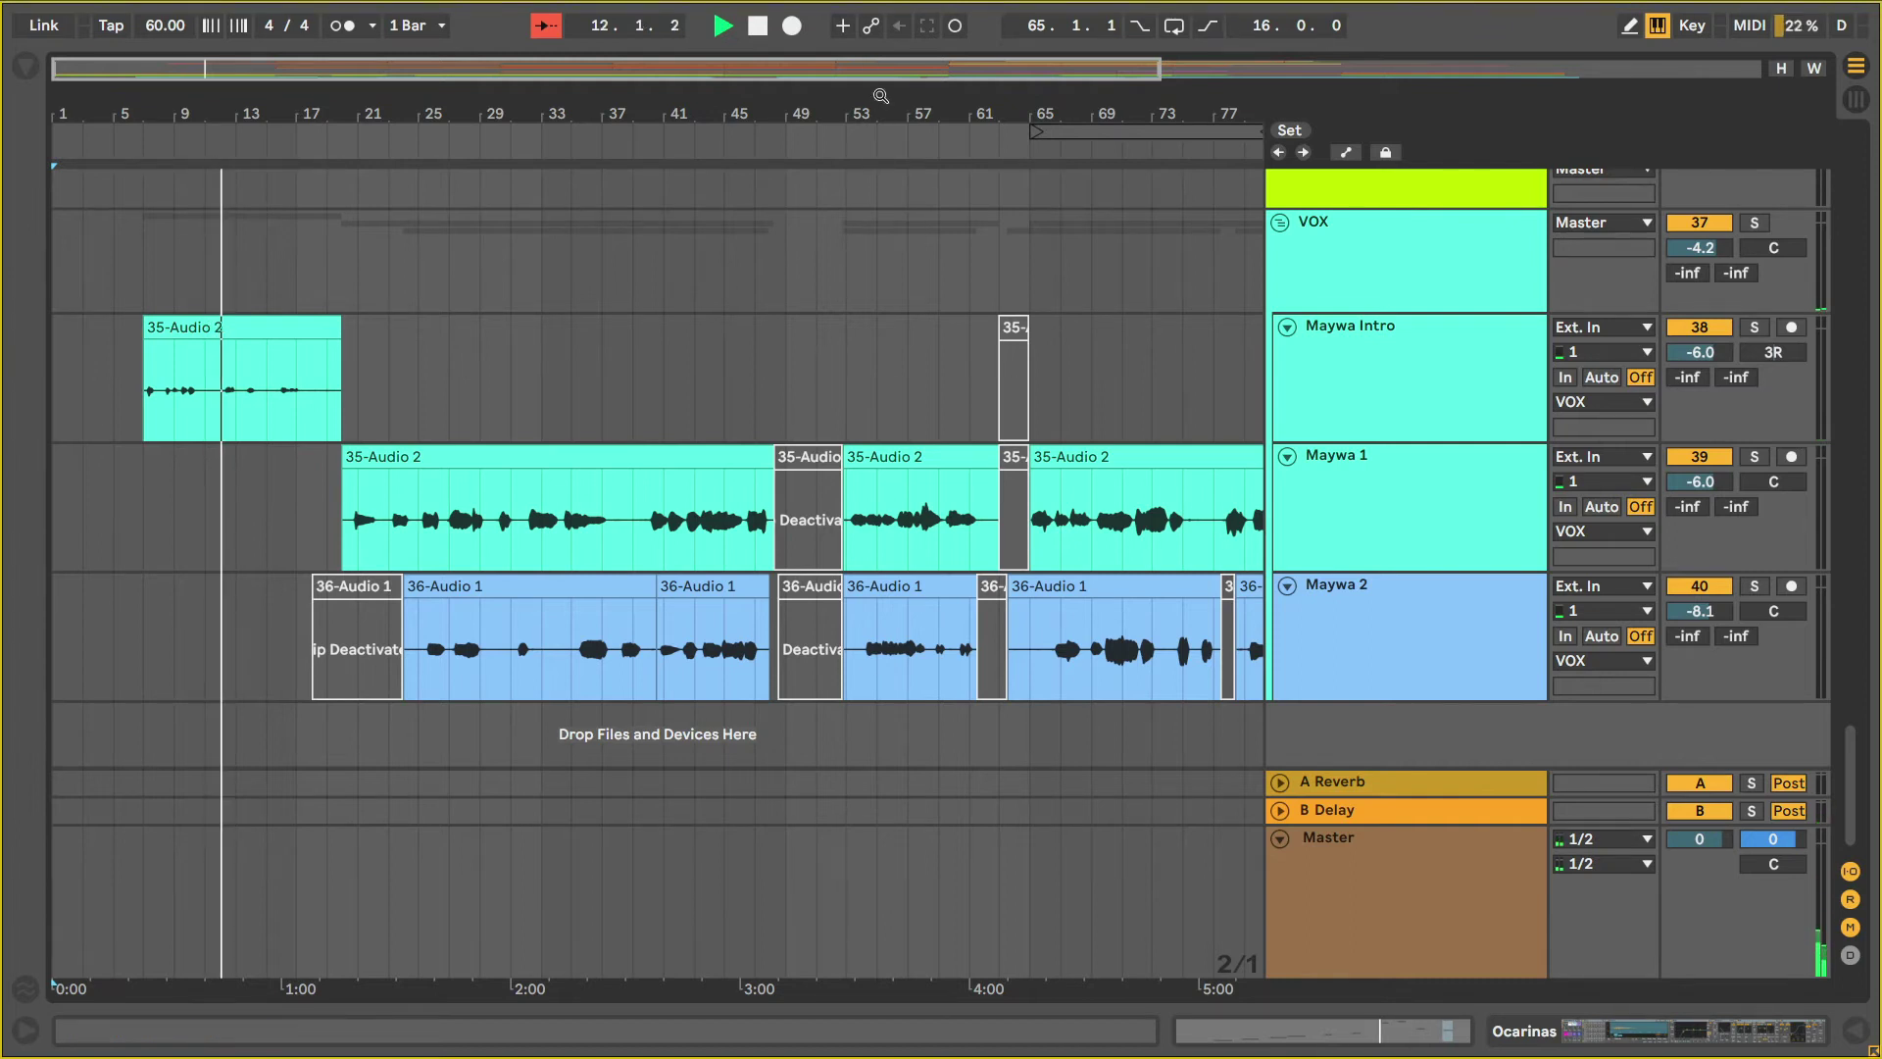
drag(885, 105, 739, 181)
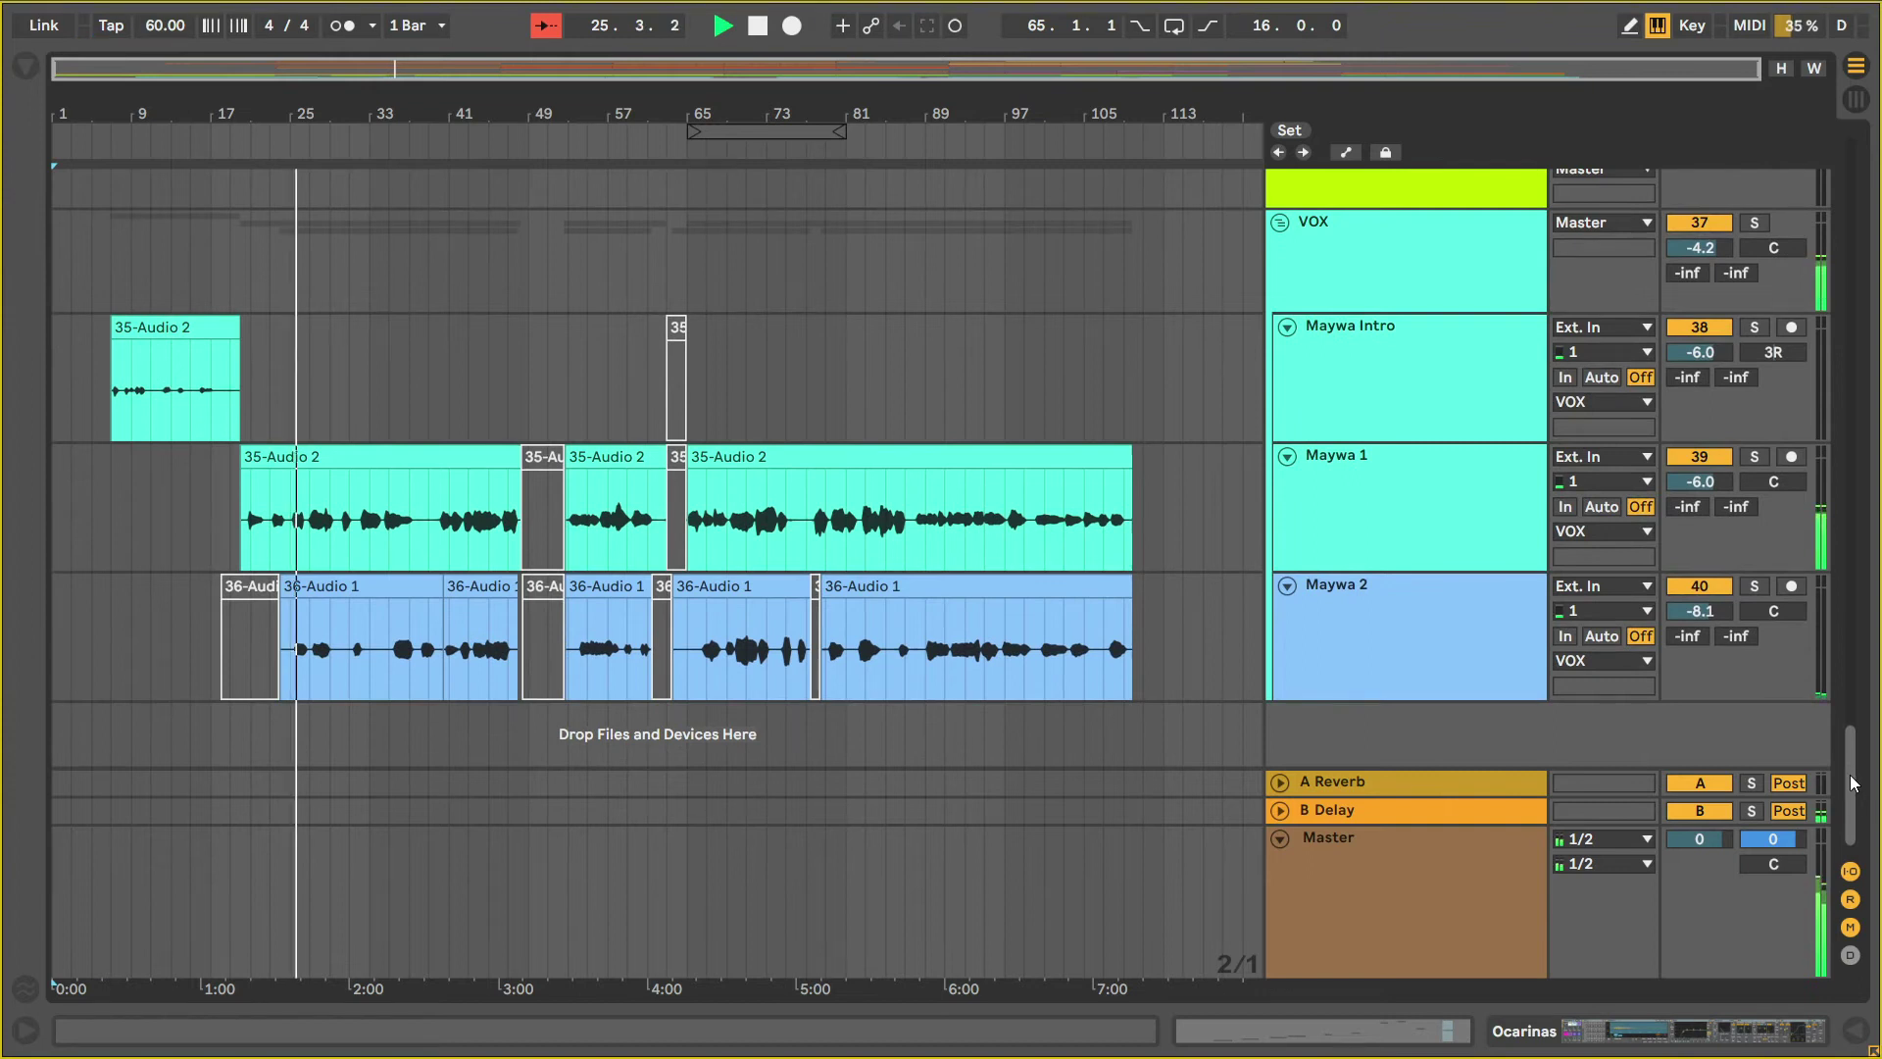
Follow playback through the ambience, drone, pad and percussion tracks up to about bar 48.
scroll(1853, 781, up, 1)
scroll(1853, 781, down, 1)
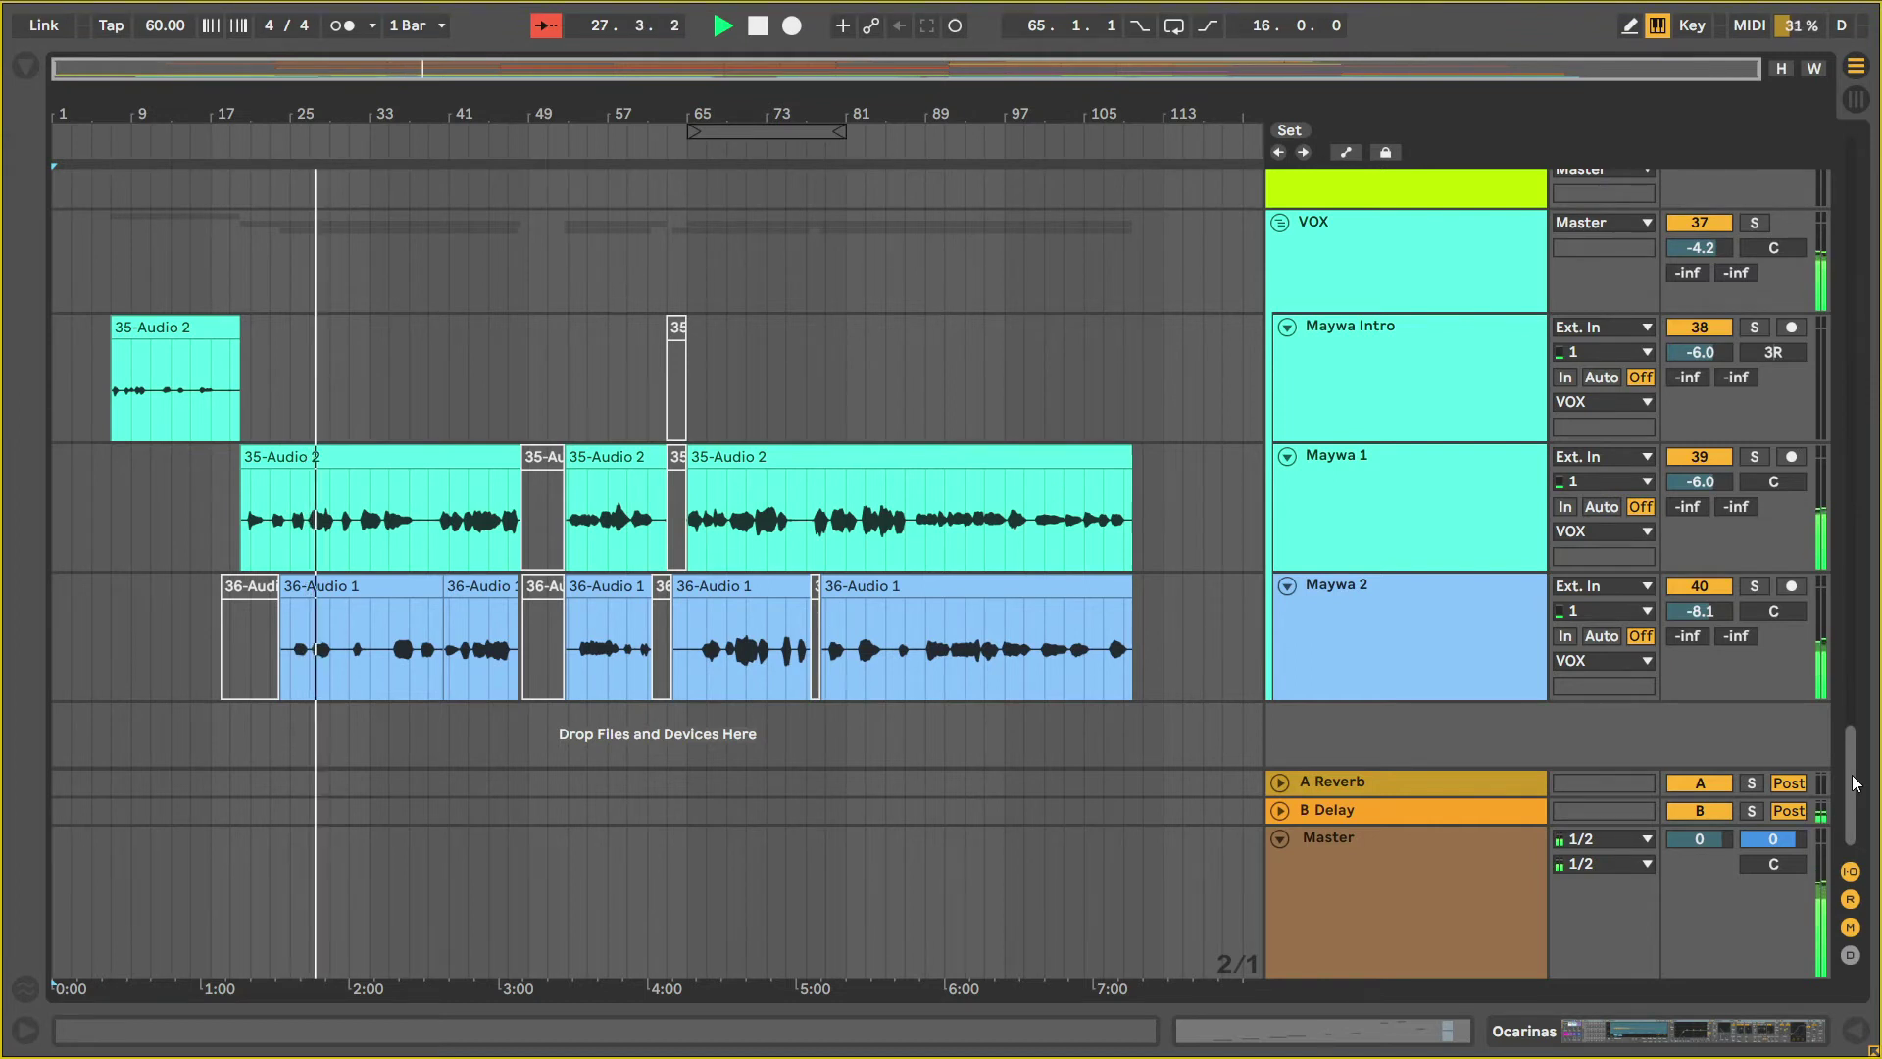
scroll(1854, 782, up, 2)
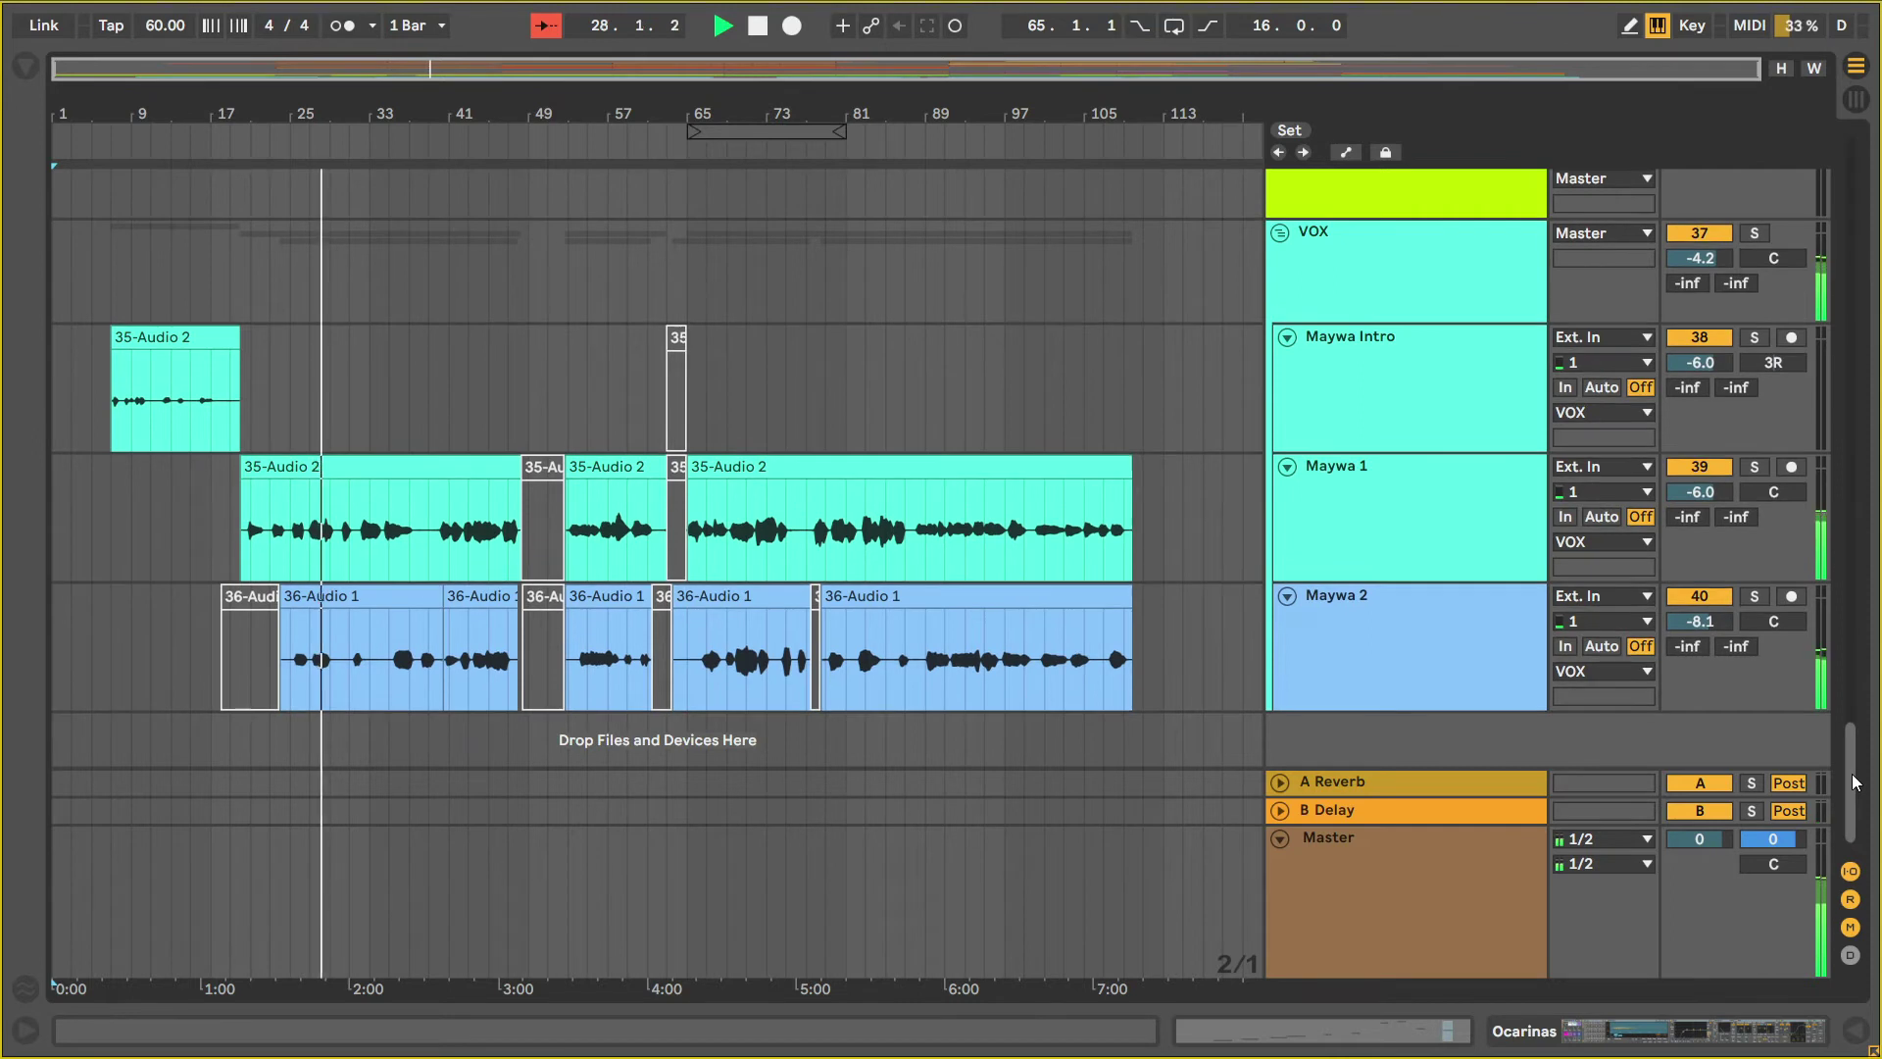
drag(1854, 782, 1859, 660)
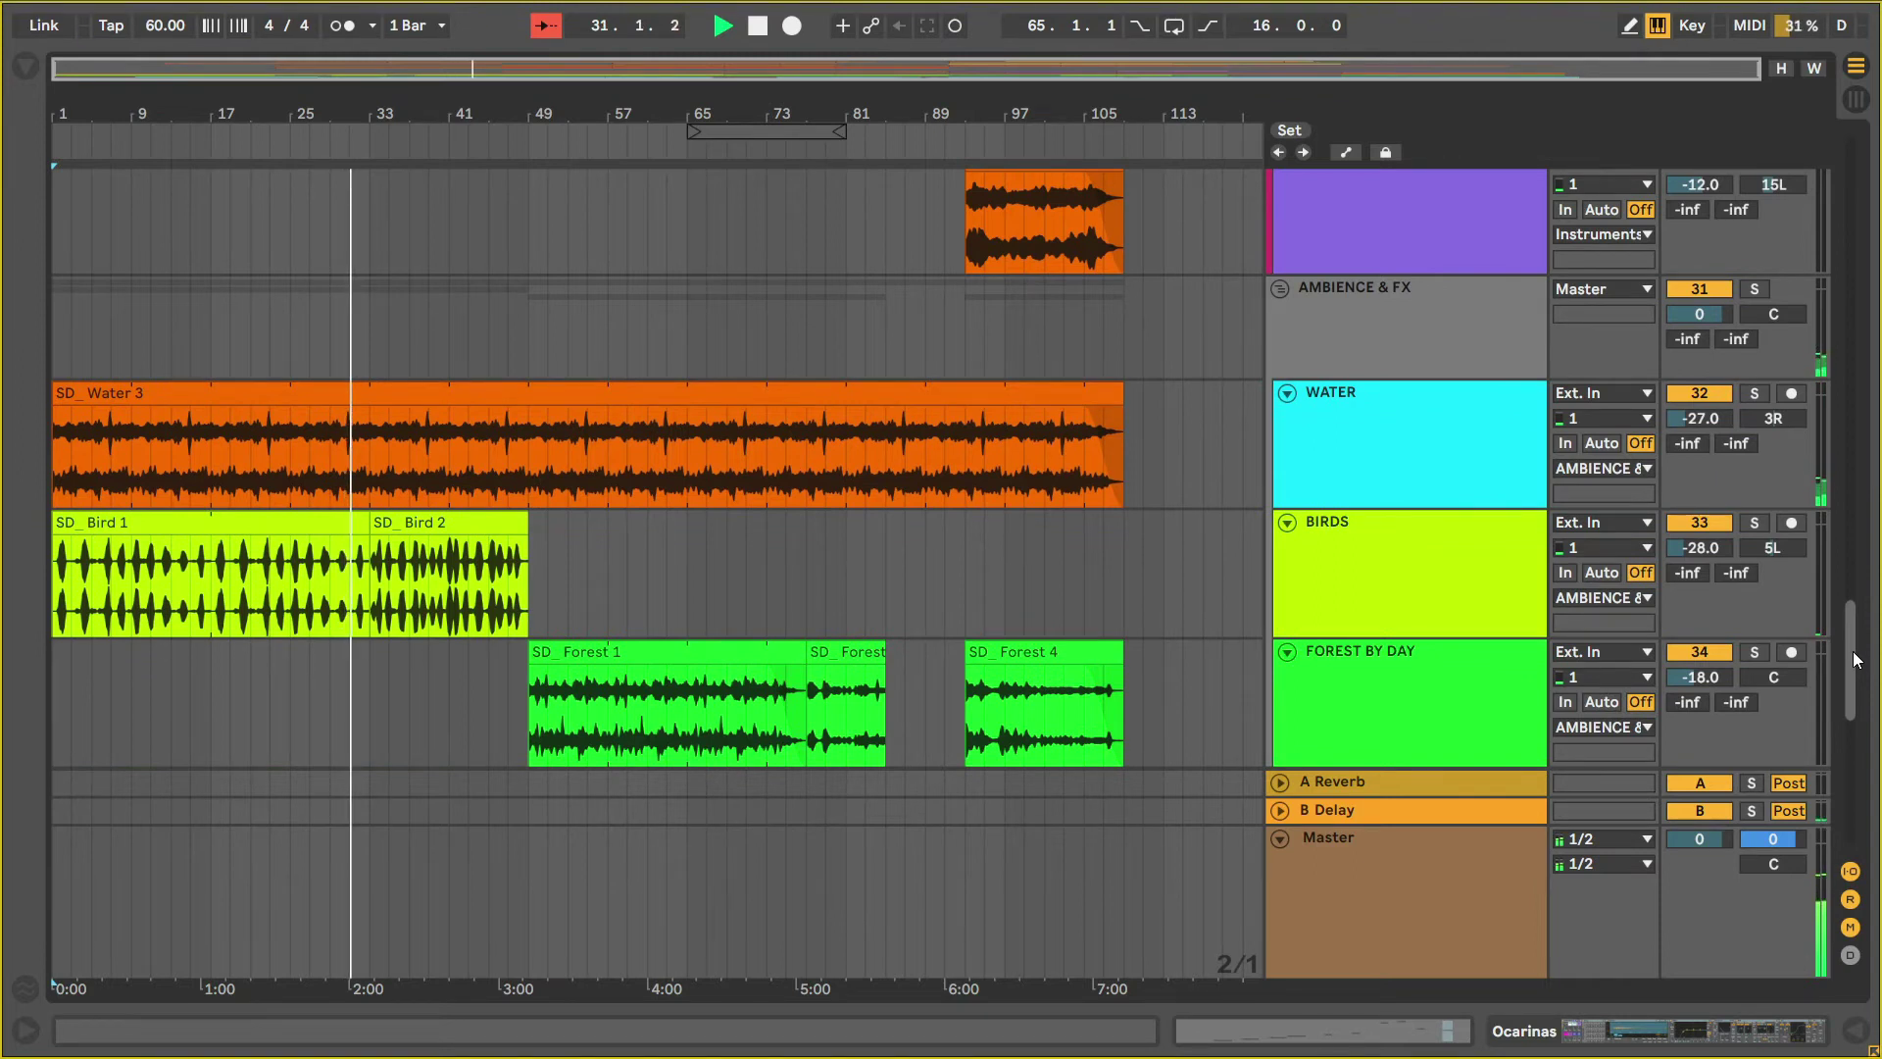
drag(1856, 662, 1846, 433)
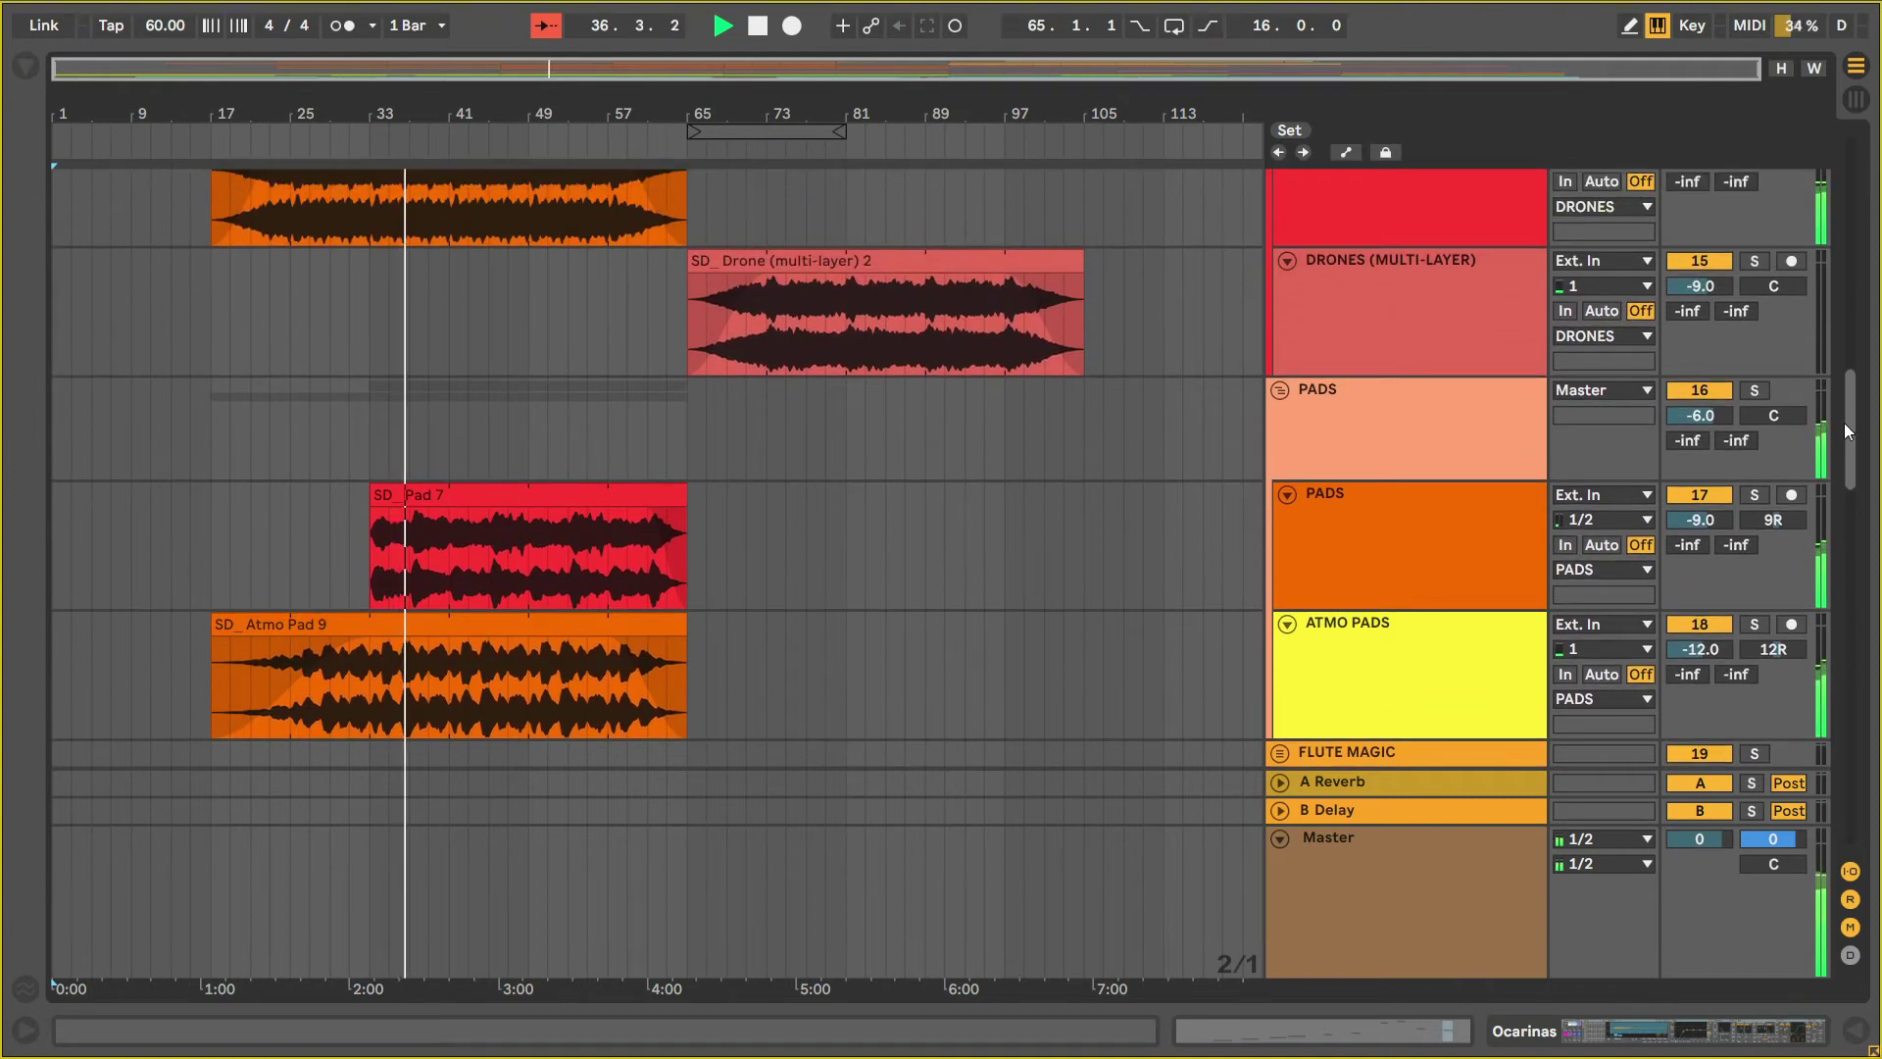
drag(1847, 432, 1854, 275)
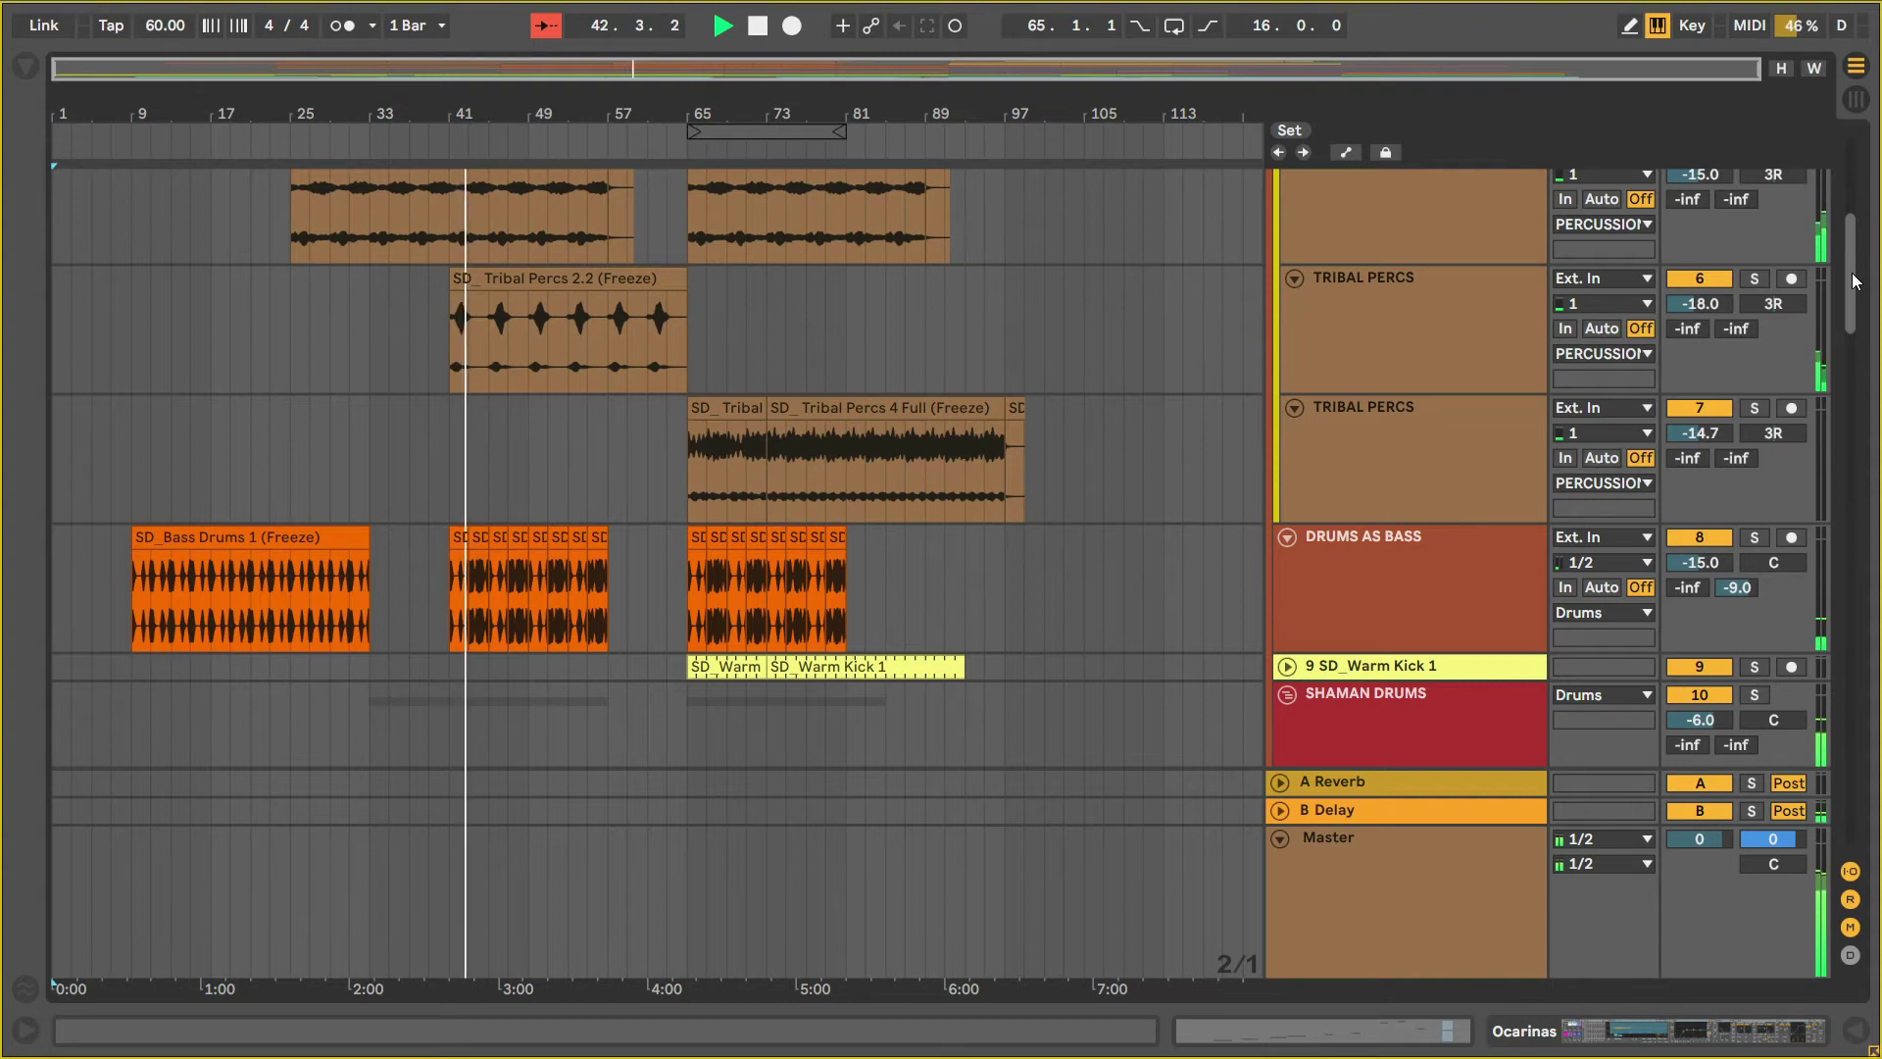
drag(1853, 281, 1852, 225)
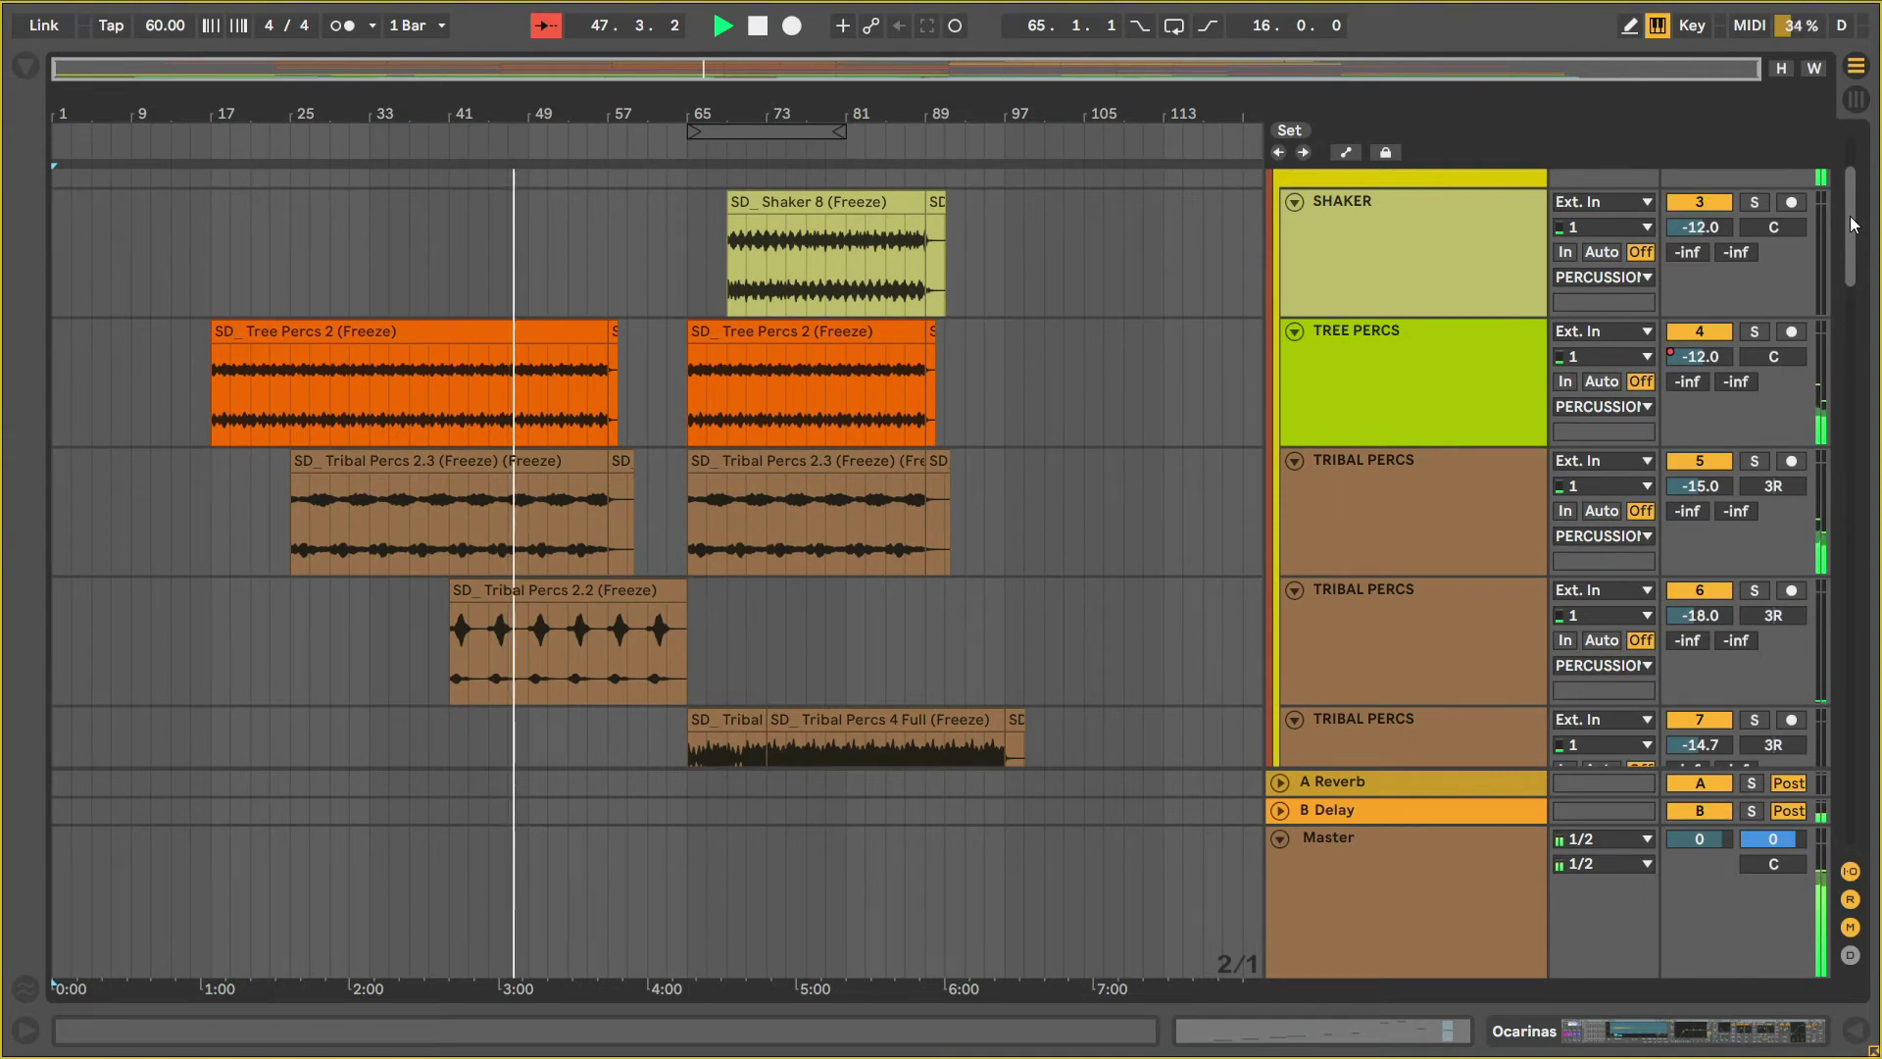
drag(1850, 225, 1851, 227)
drag(832, 110, 833, 184)
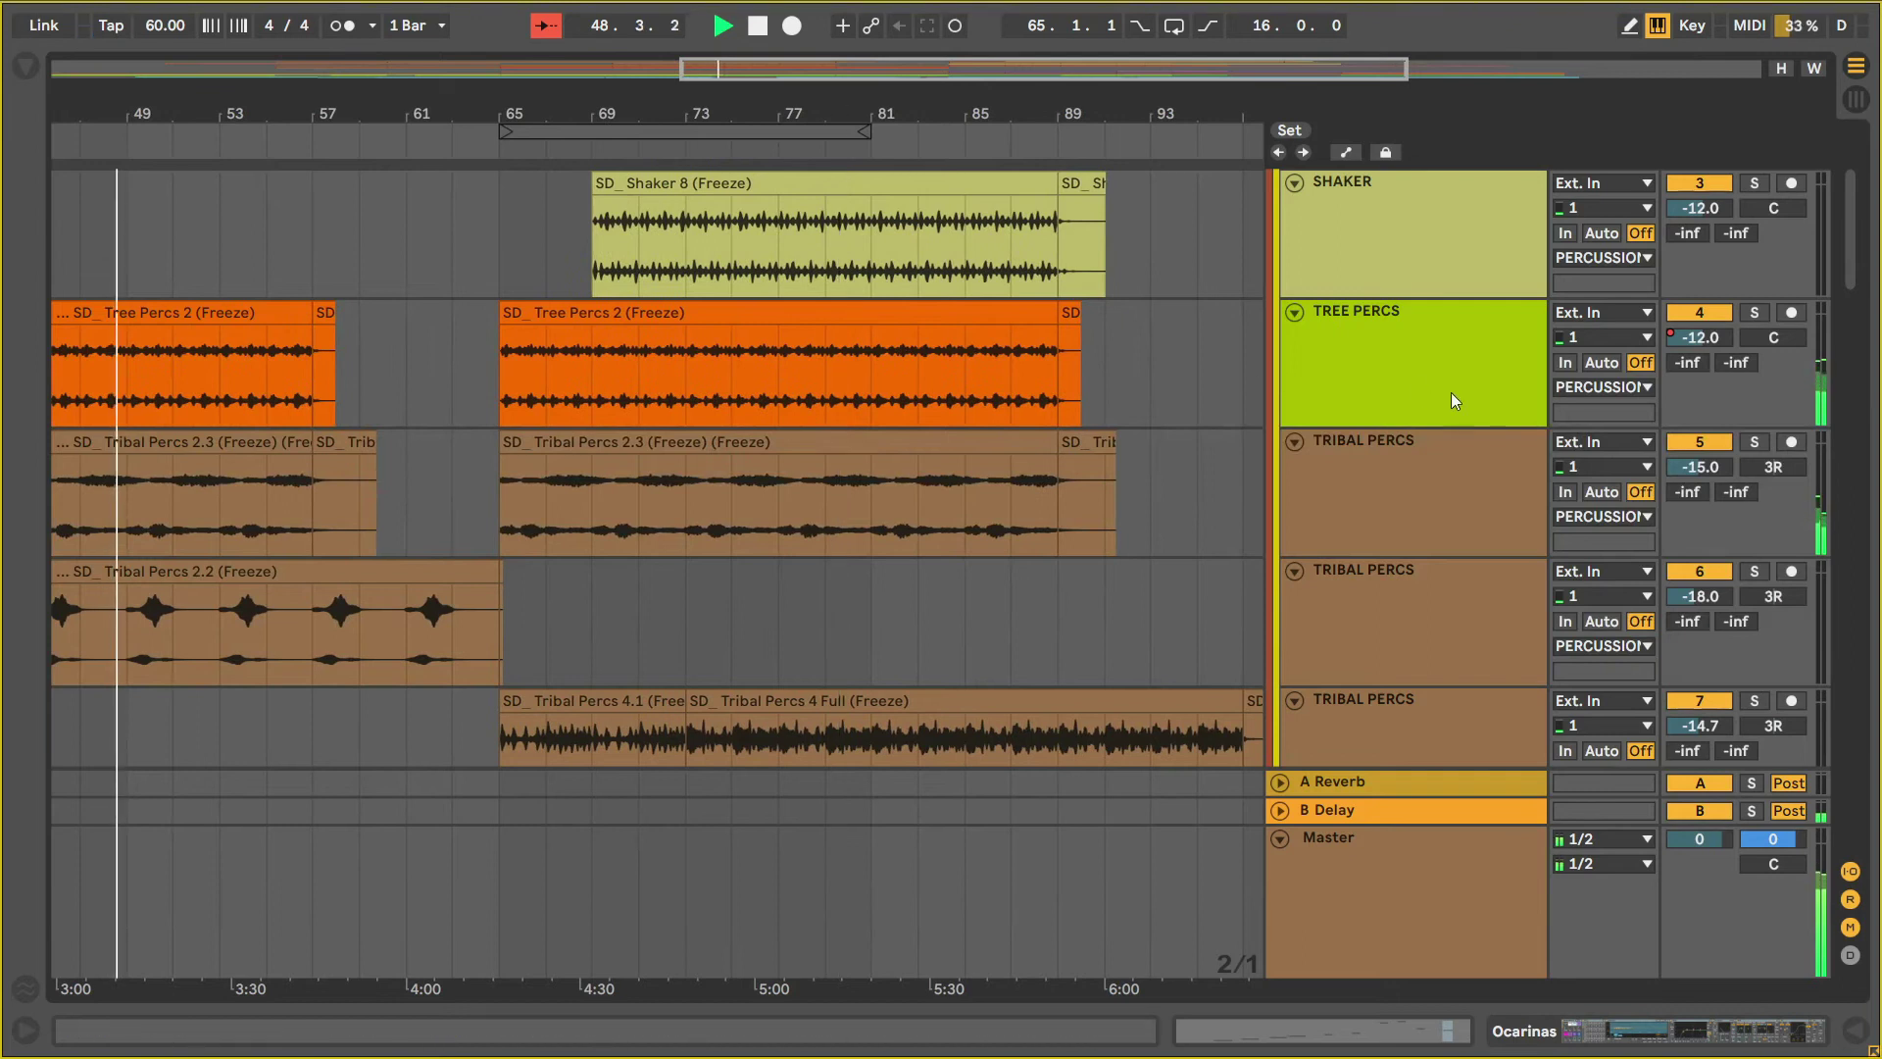
Examine the vocal clips around bar 63 and the Bell Melo clips on the DREAMY MELOS tracks from bar 65.
drag(1856, 245, 1853, 518)
drag(1850, 524, 1872, 801)
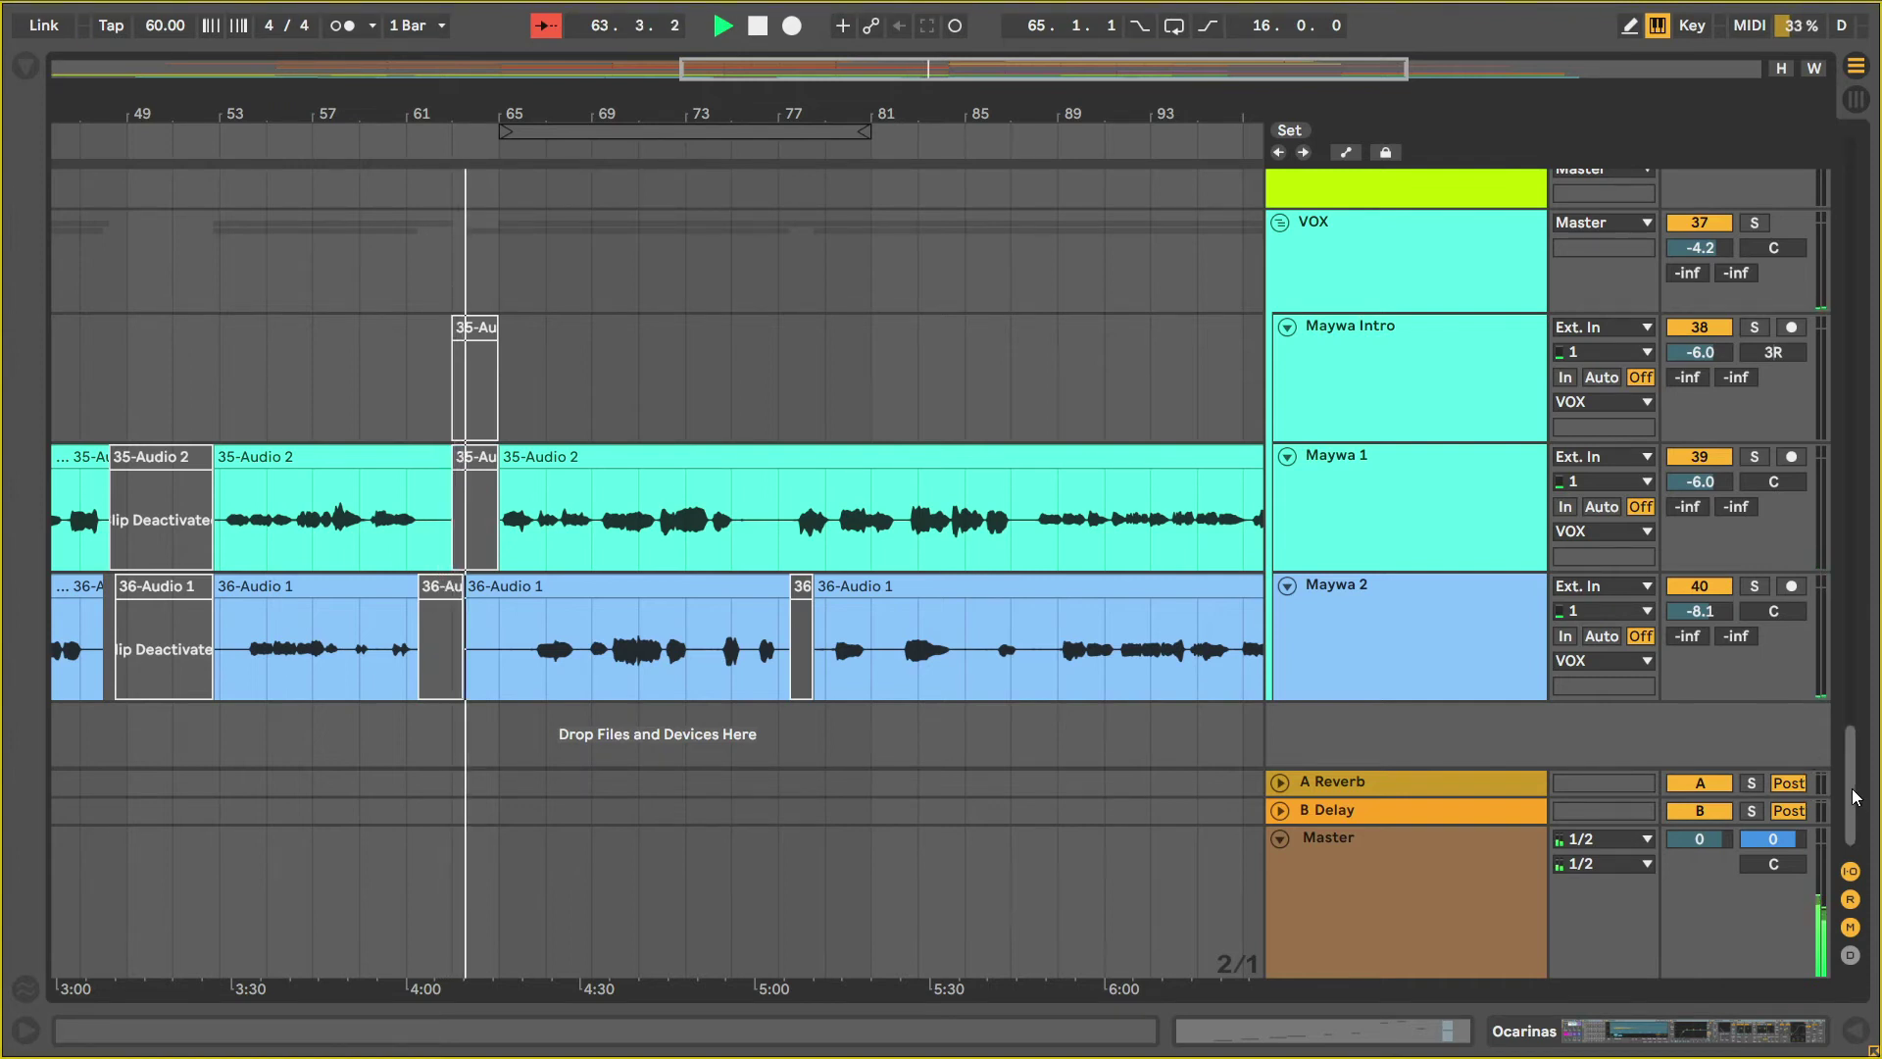
drag(1856, 796, 1855, 577)
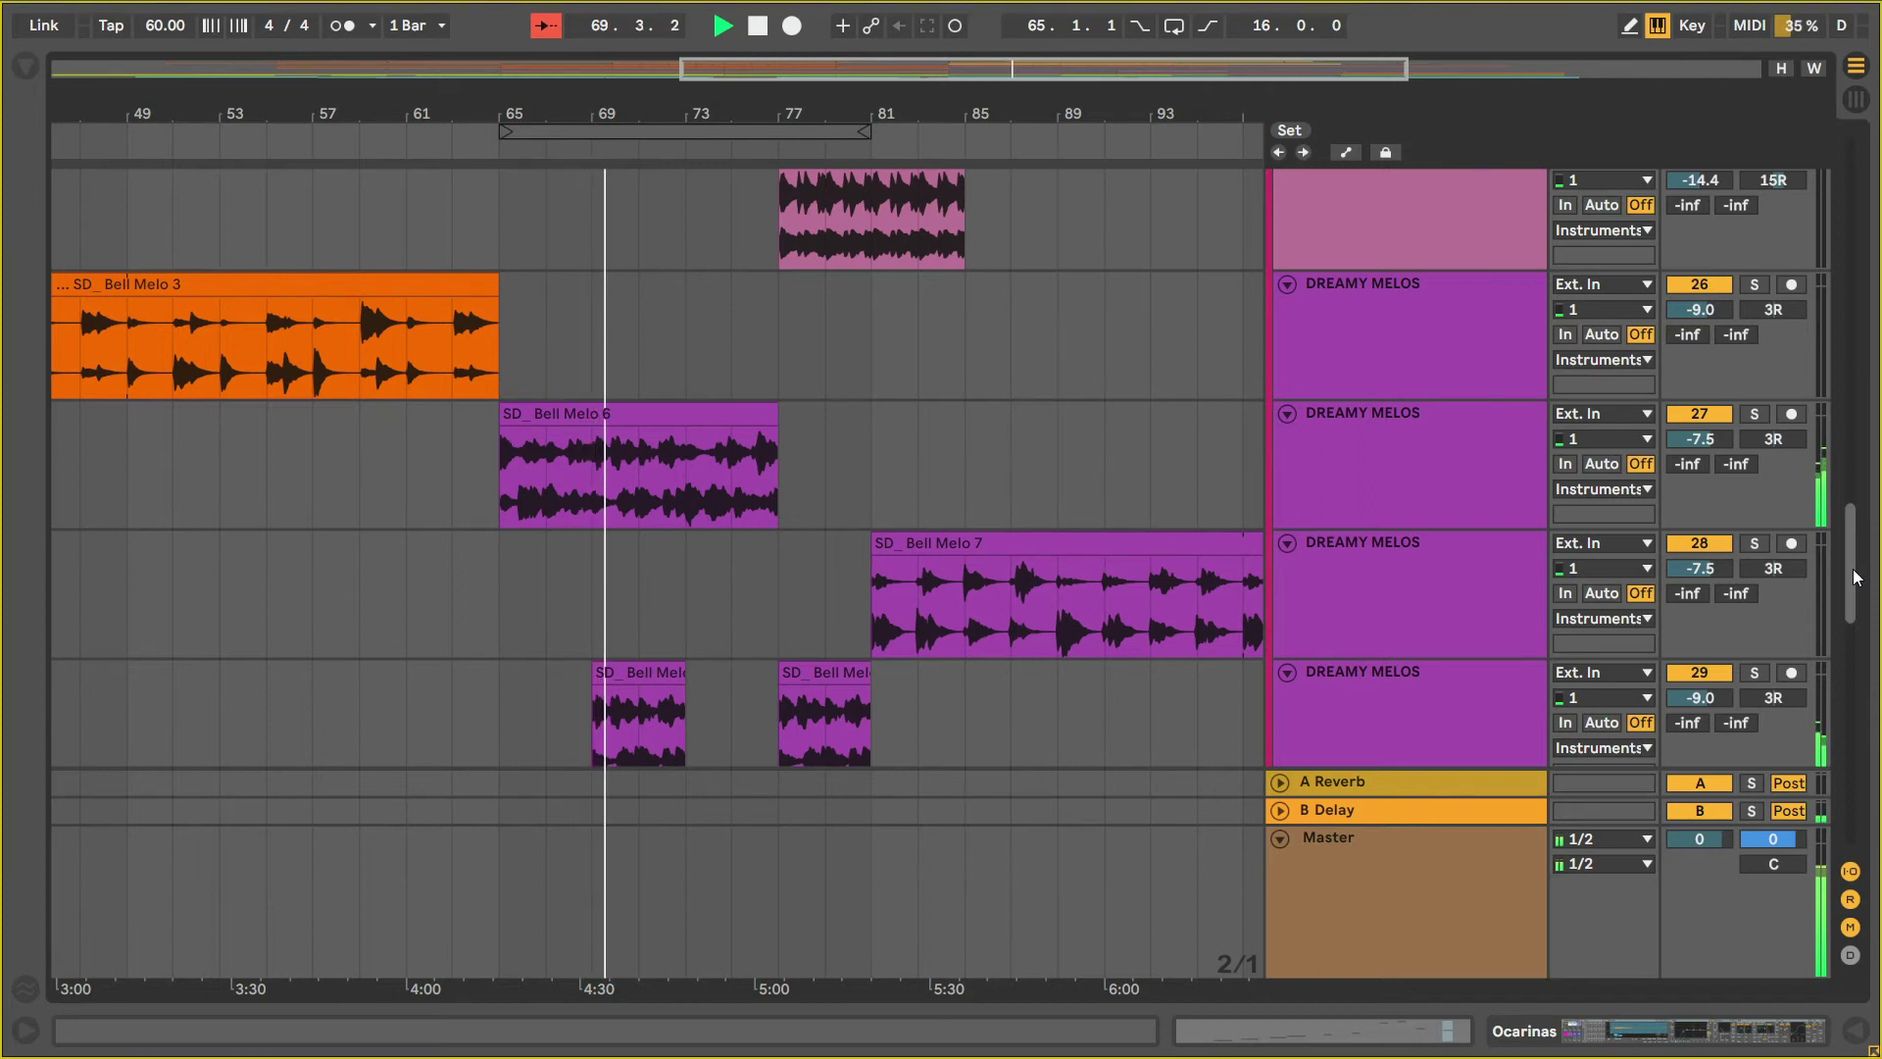
drag(1856, 576, 1860, 568)
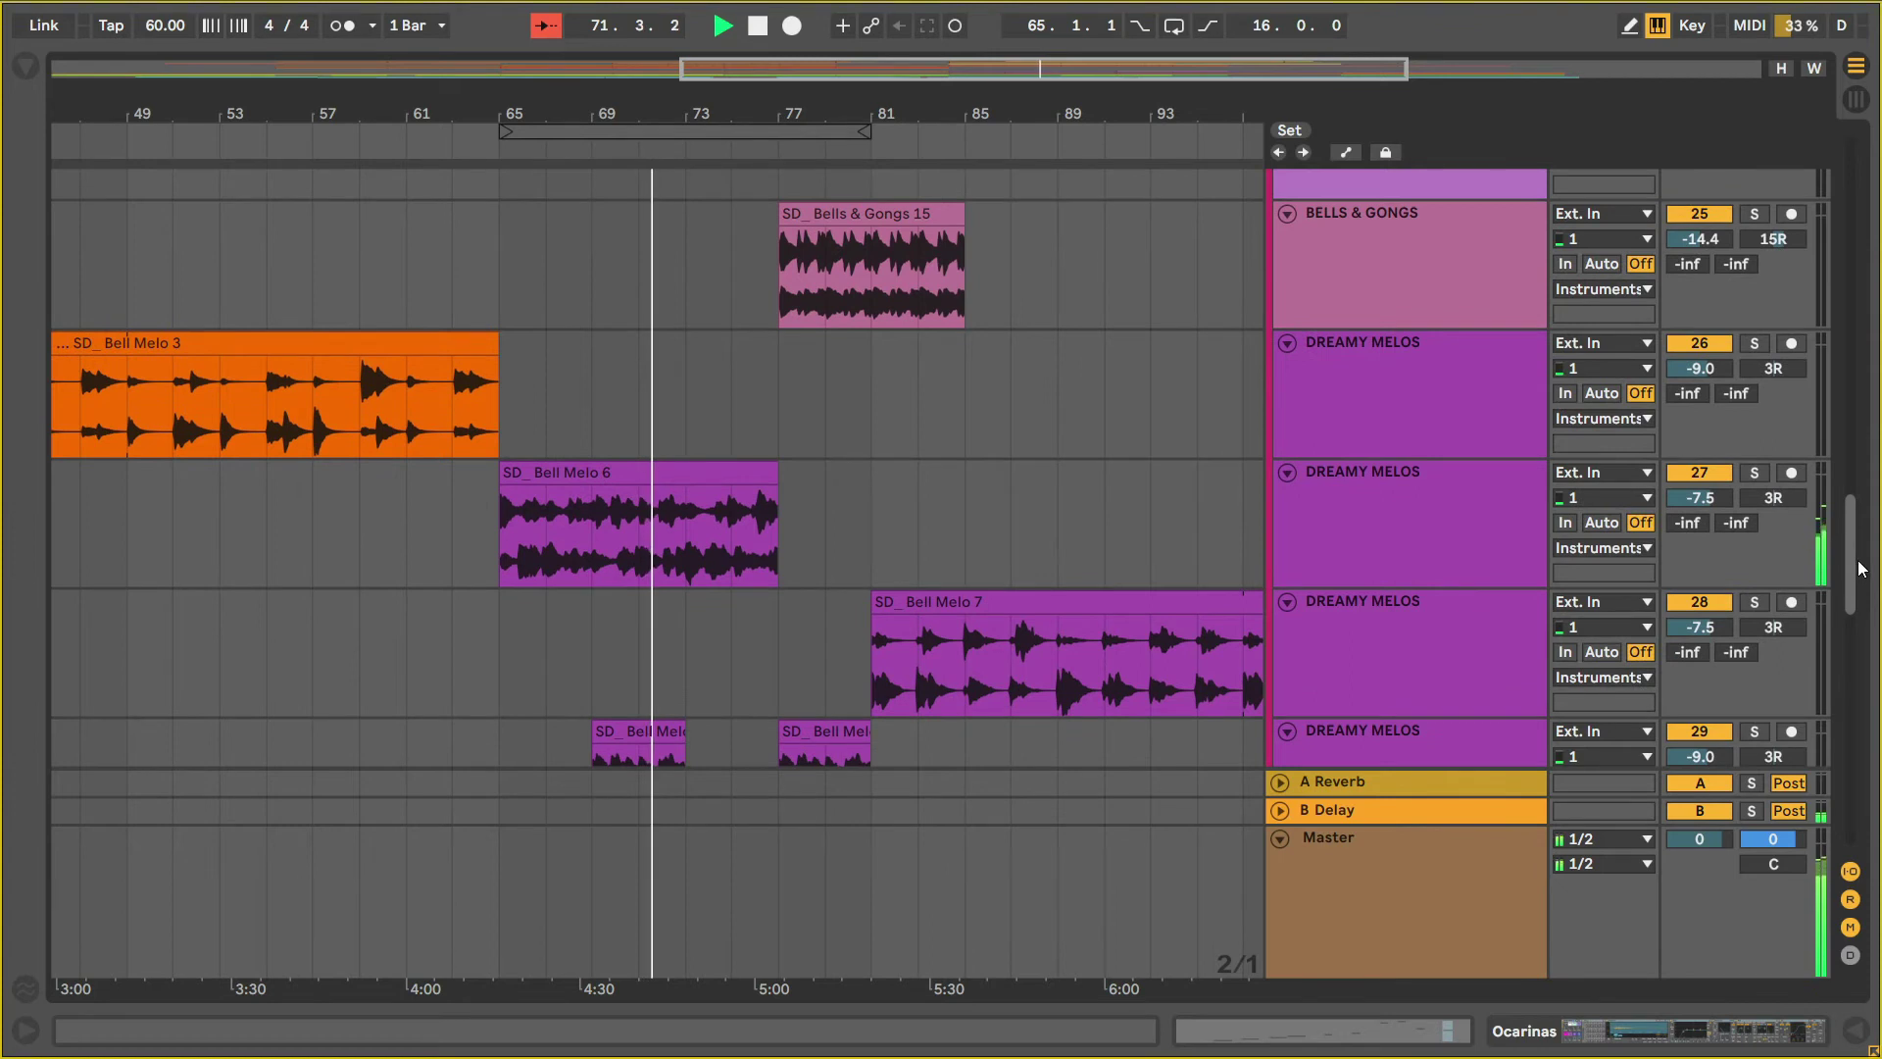
Examine the Tribal Percs 4, bass drum, Warm Kick 1 and Frame Drum3 clips that play from bar 65 onward.
drag(1863, 569, 1856, 310)
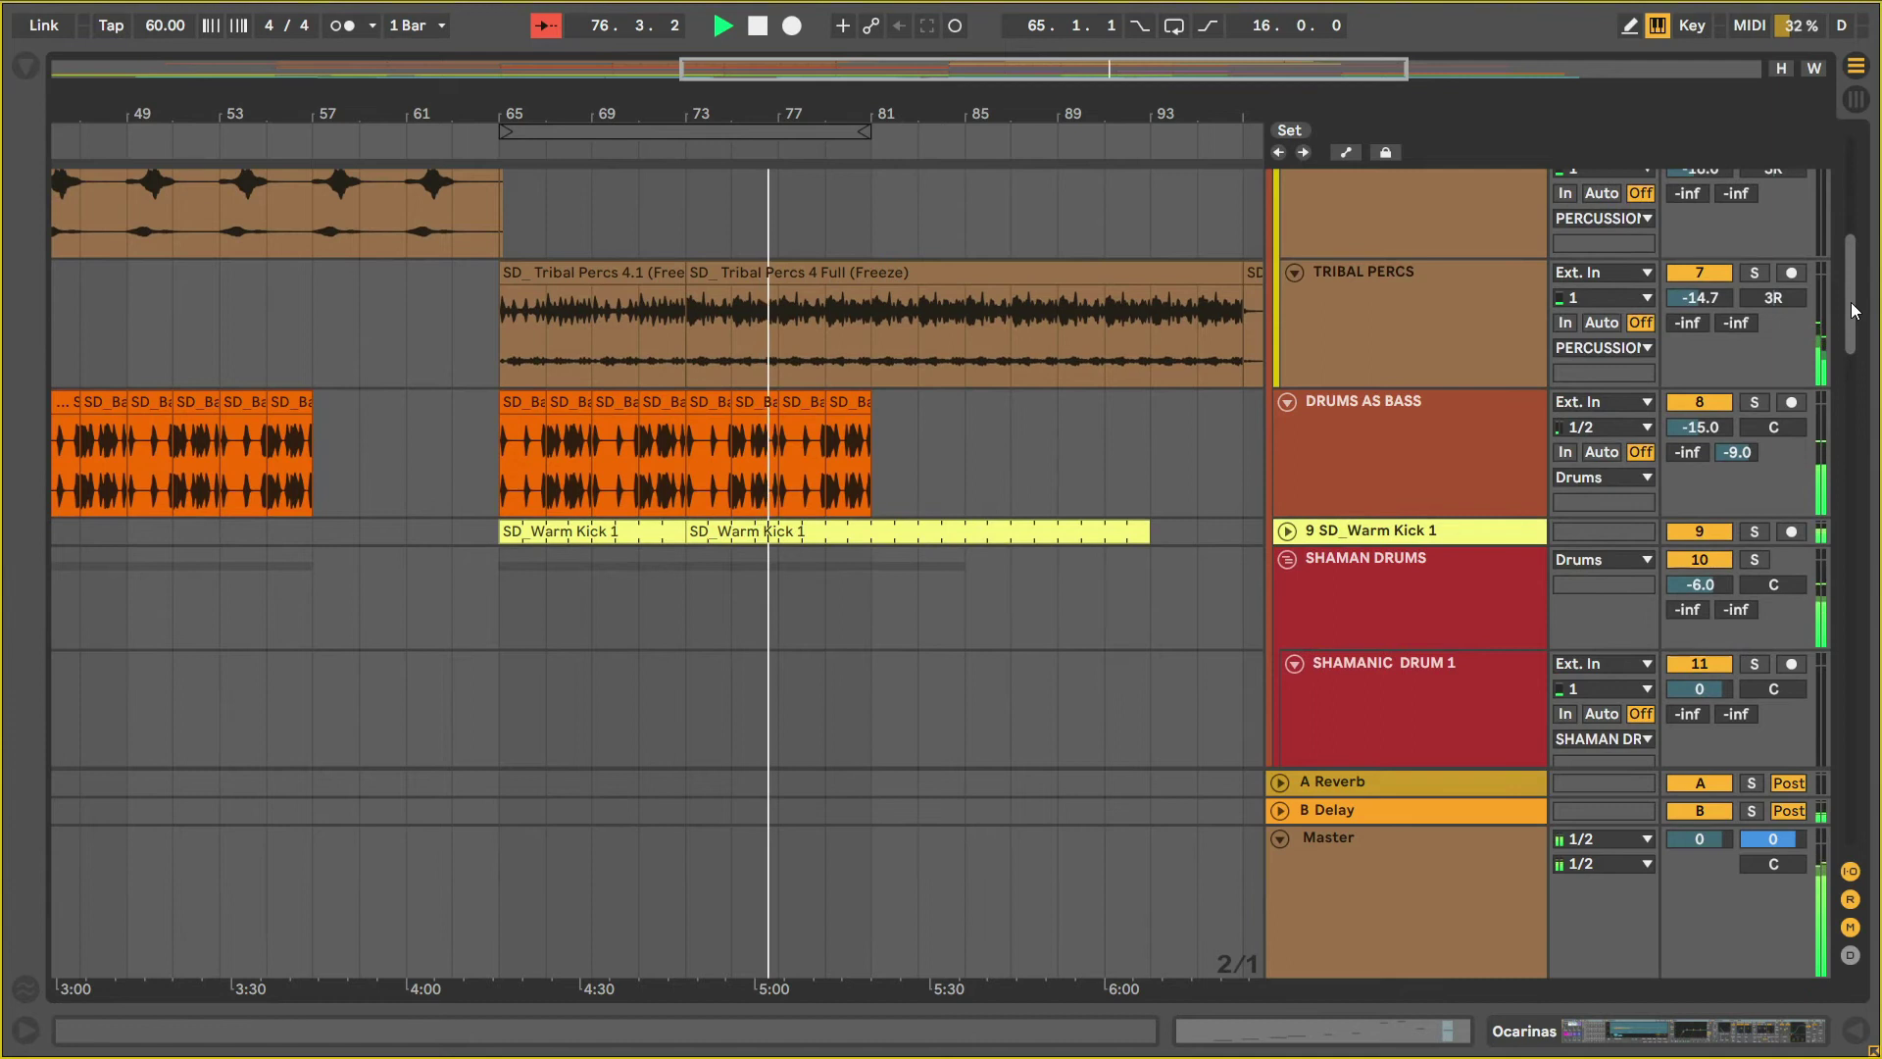
drag(1855, 321, 1856, 335)
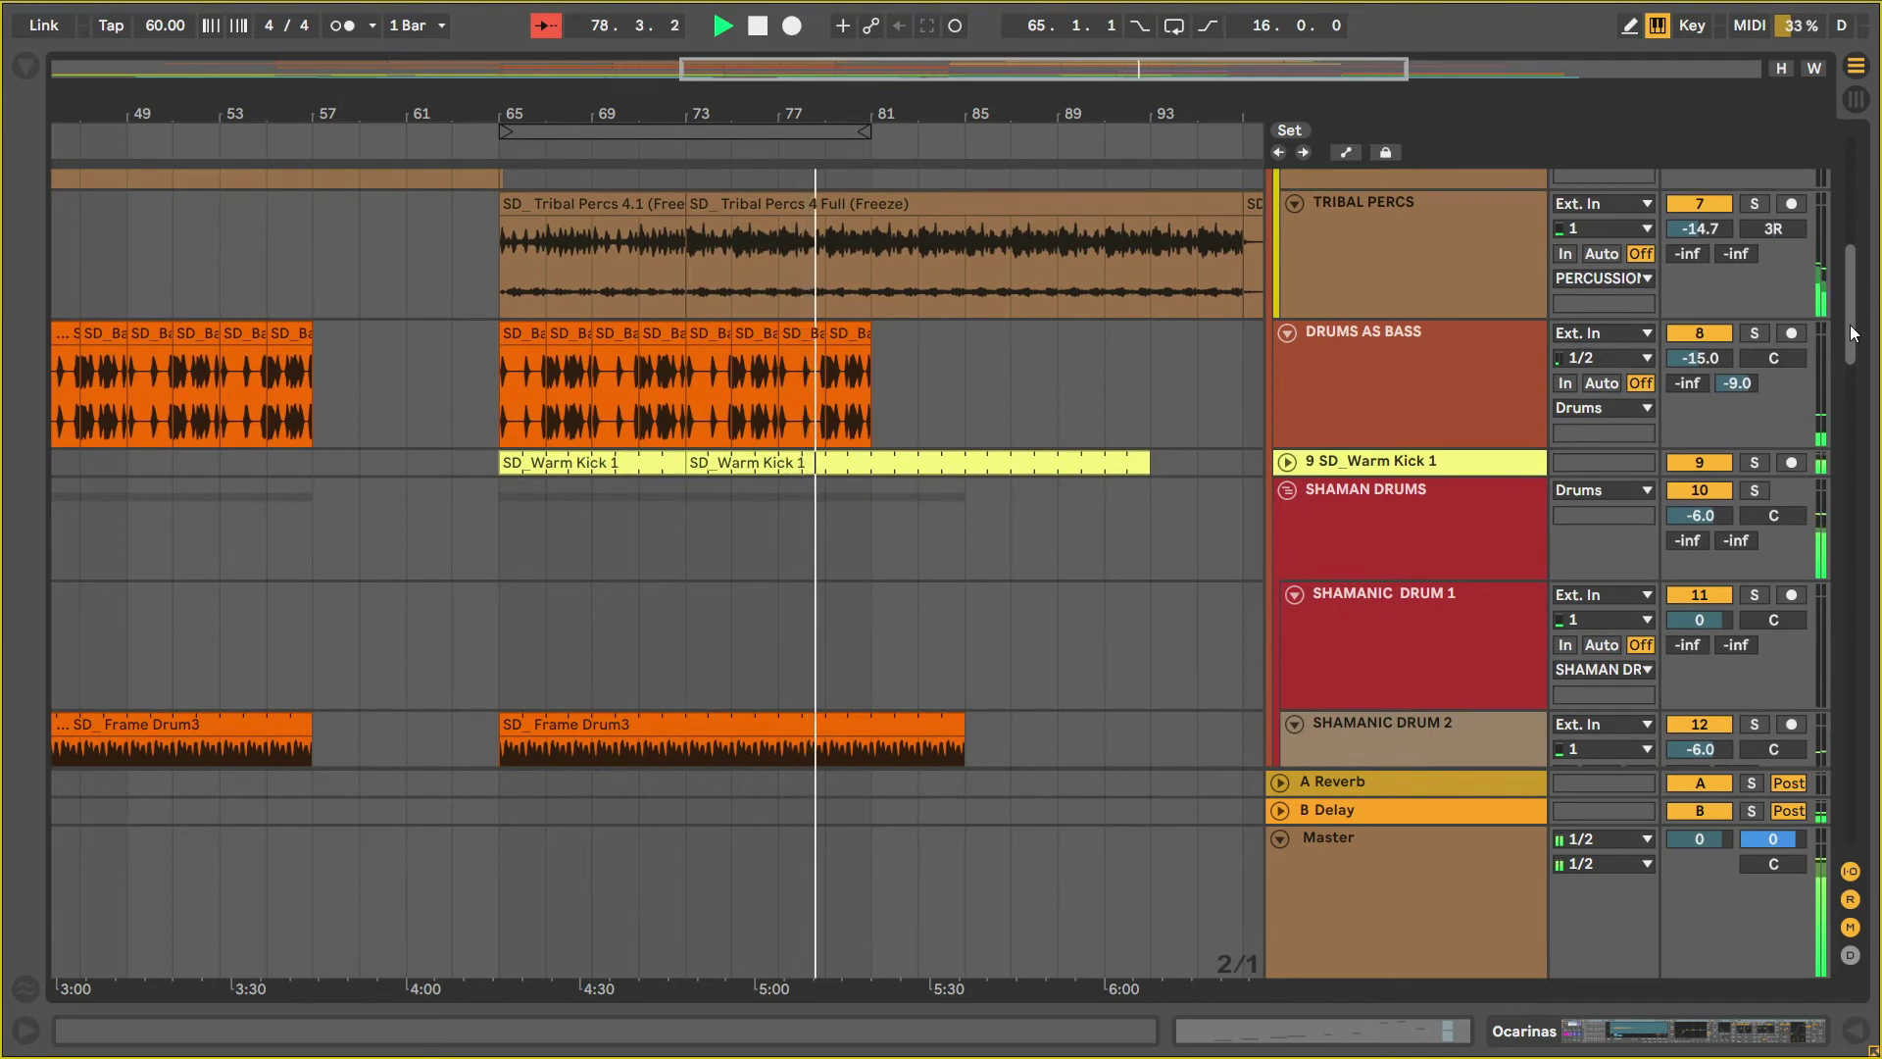
mouse_move(1855, 333)
mouse_down()
mouse_move(1851, 316)
mouse_move(1861, 329)
mouse_up()
drag(1173, 112, 913, 90)
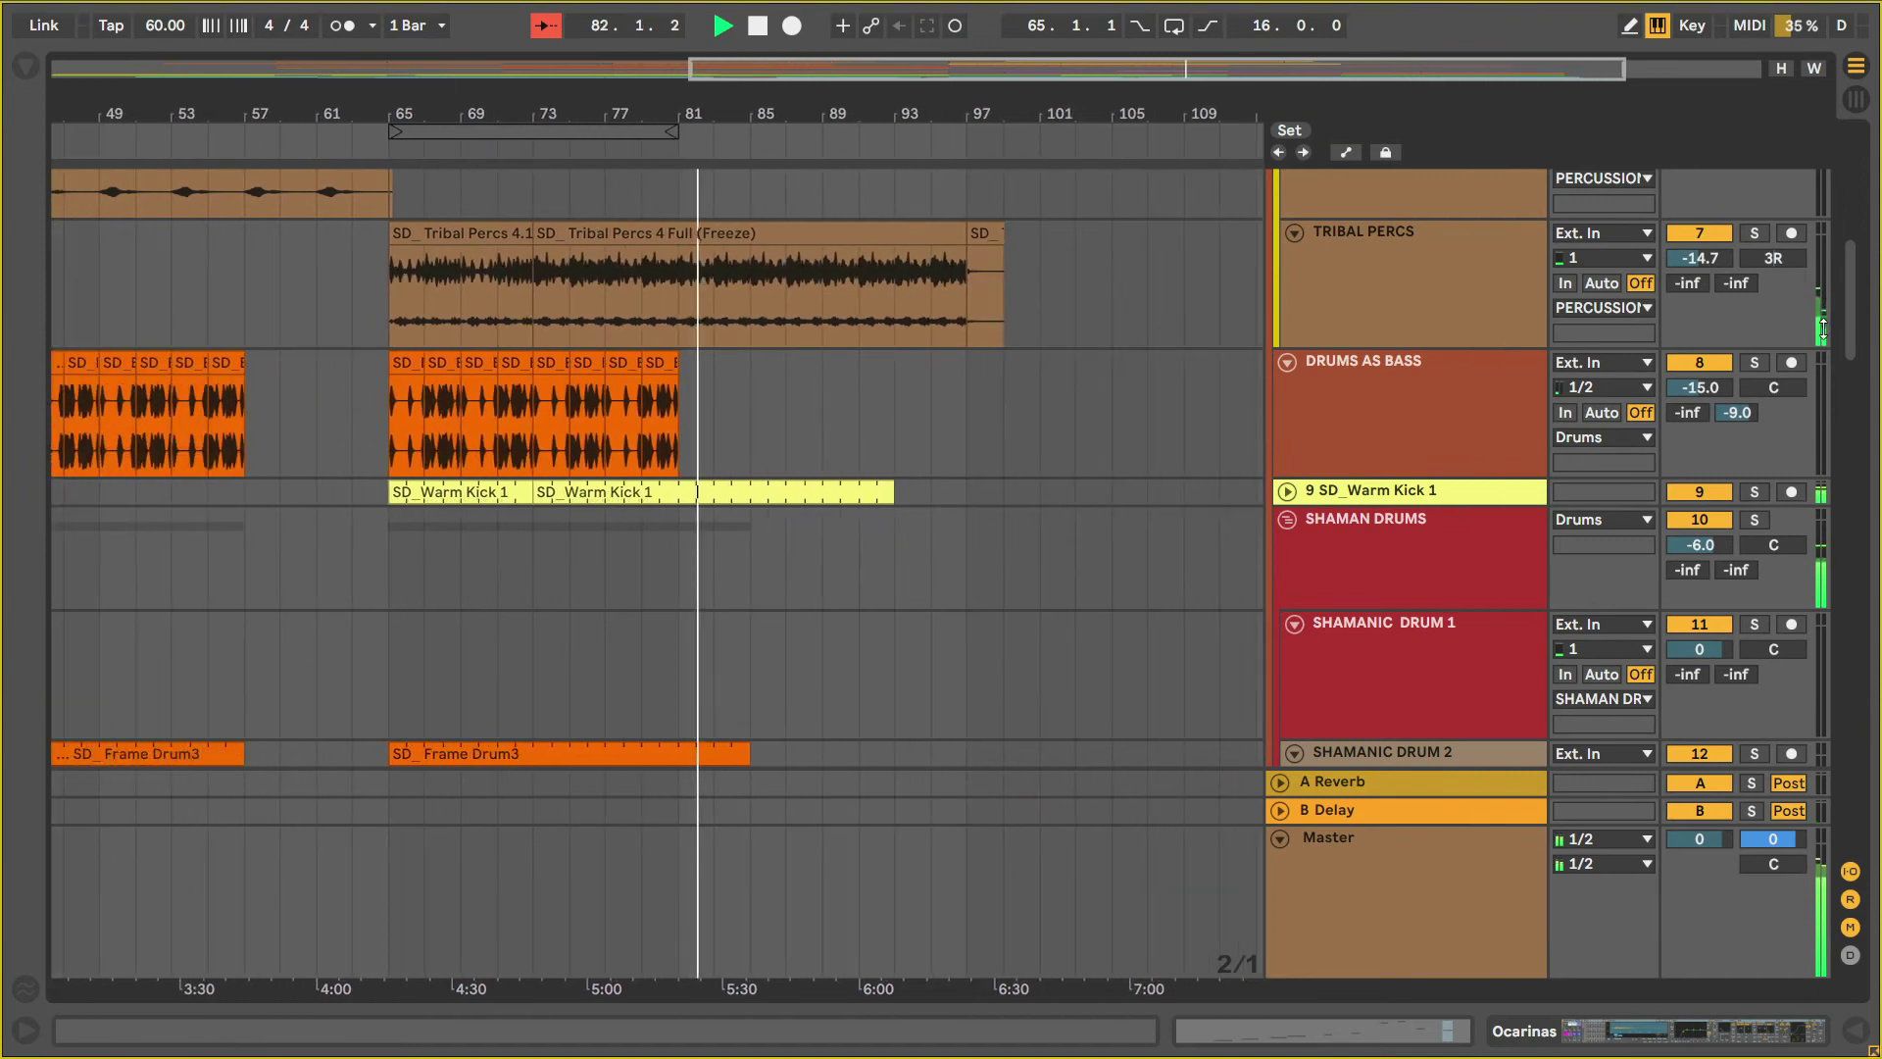
Fold the Drums, DRONES, PADS, Instruments, AMBIENCE & FX and VOX groups and the Ocarinas track for a compact arrangement overview.
drag(1853, 301, 1809, 158)
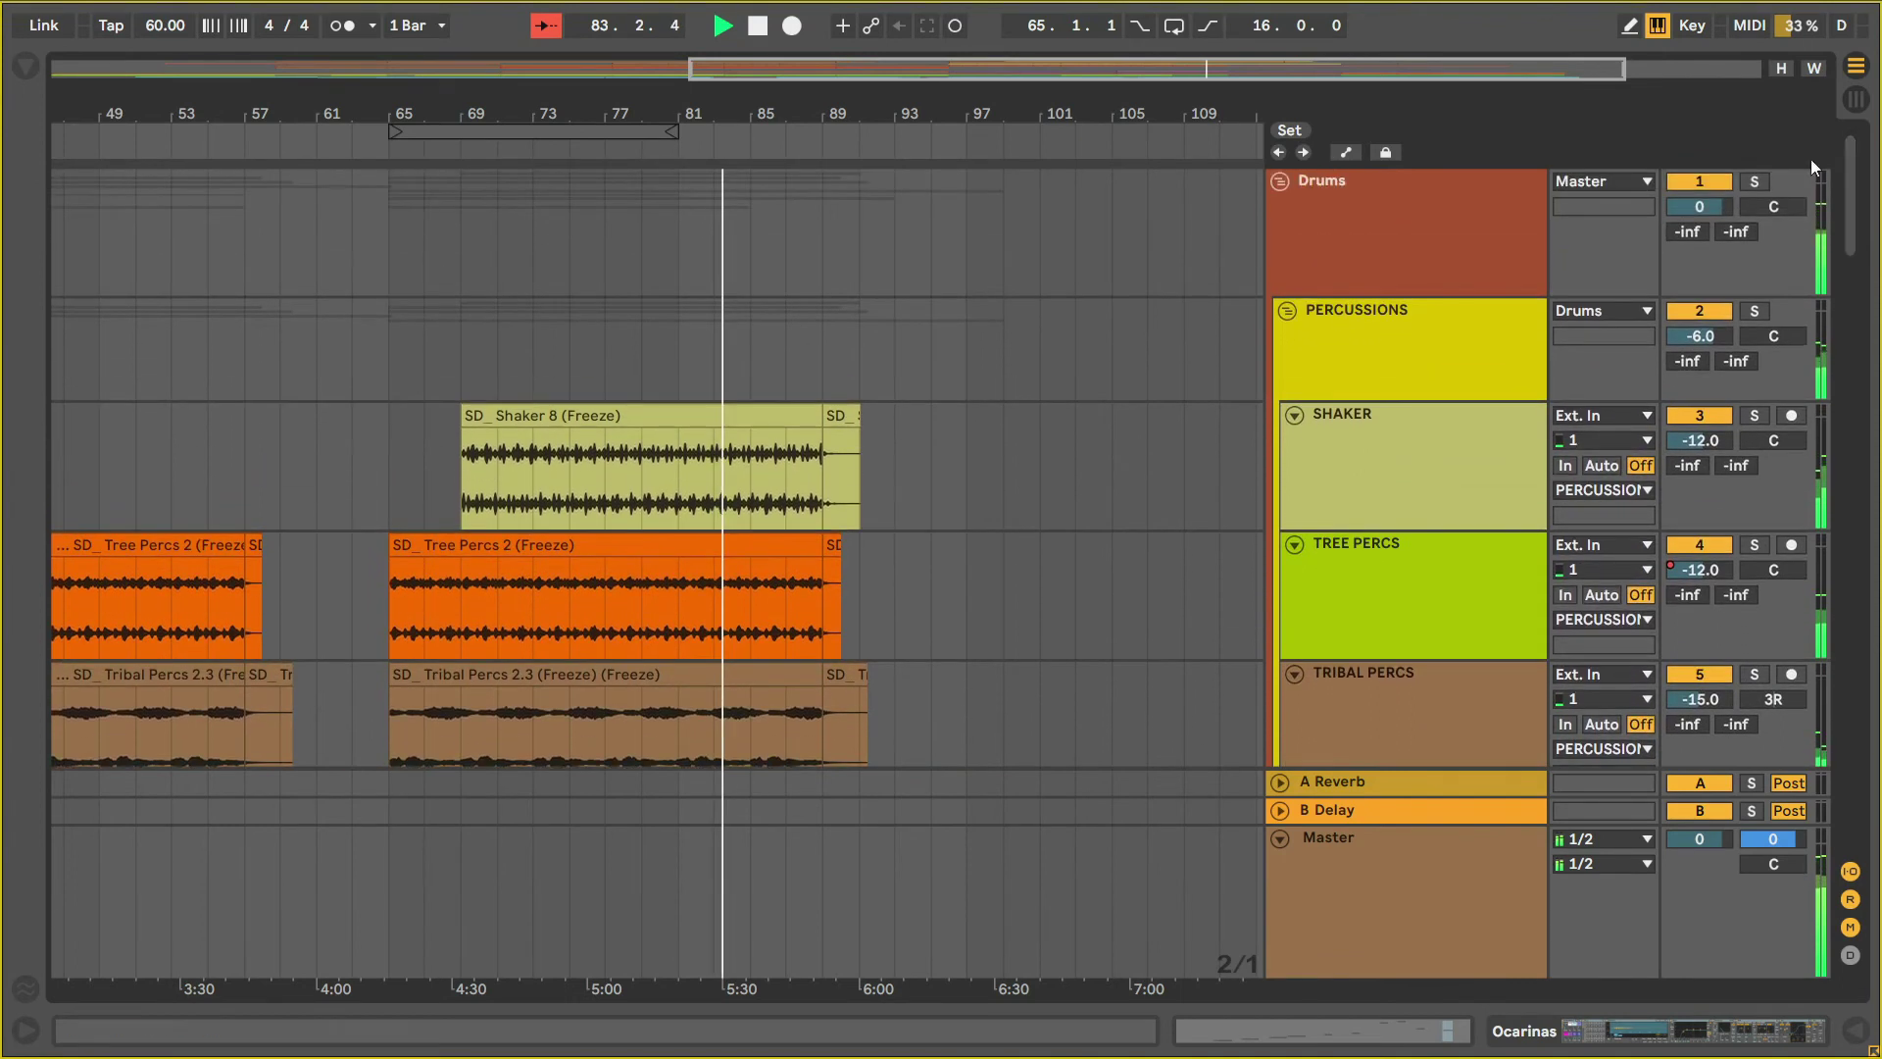
click(1281, 181)
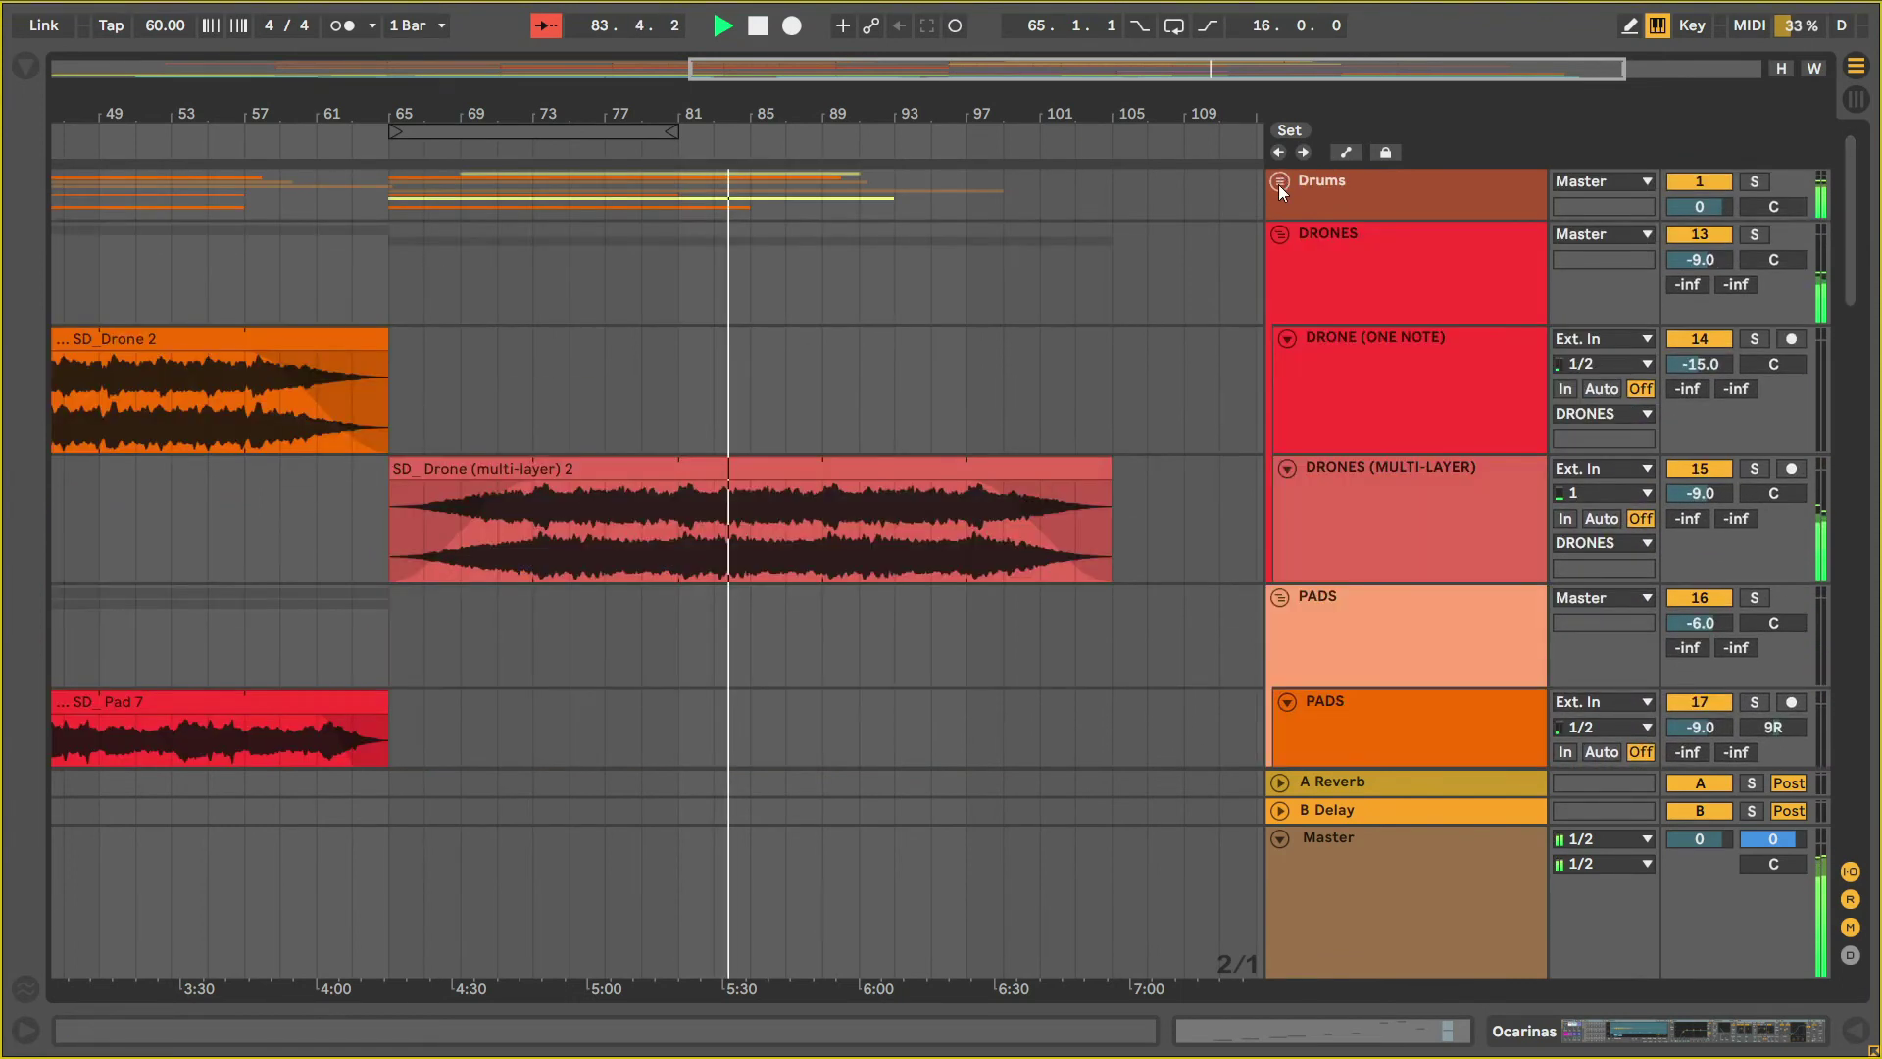
click(1279, 235)
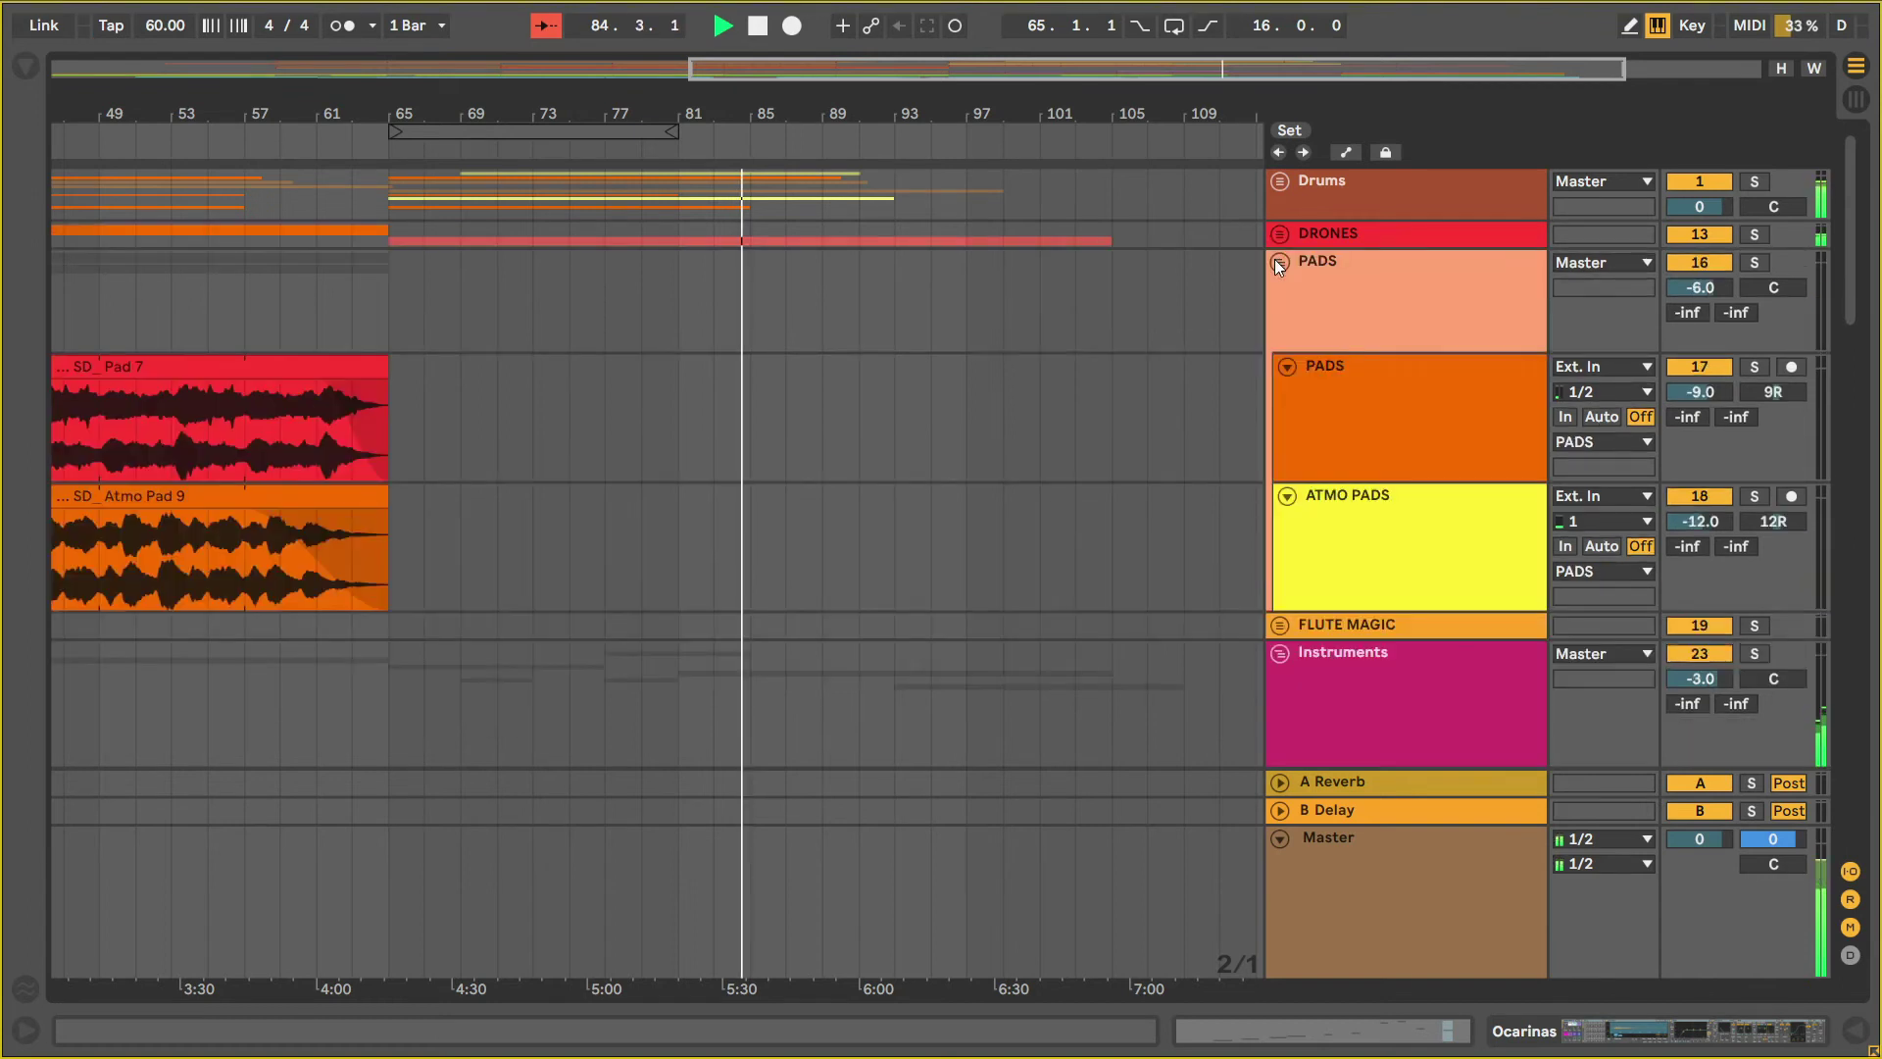
click(1279, 261)
click(1280, 317)
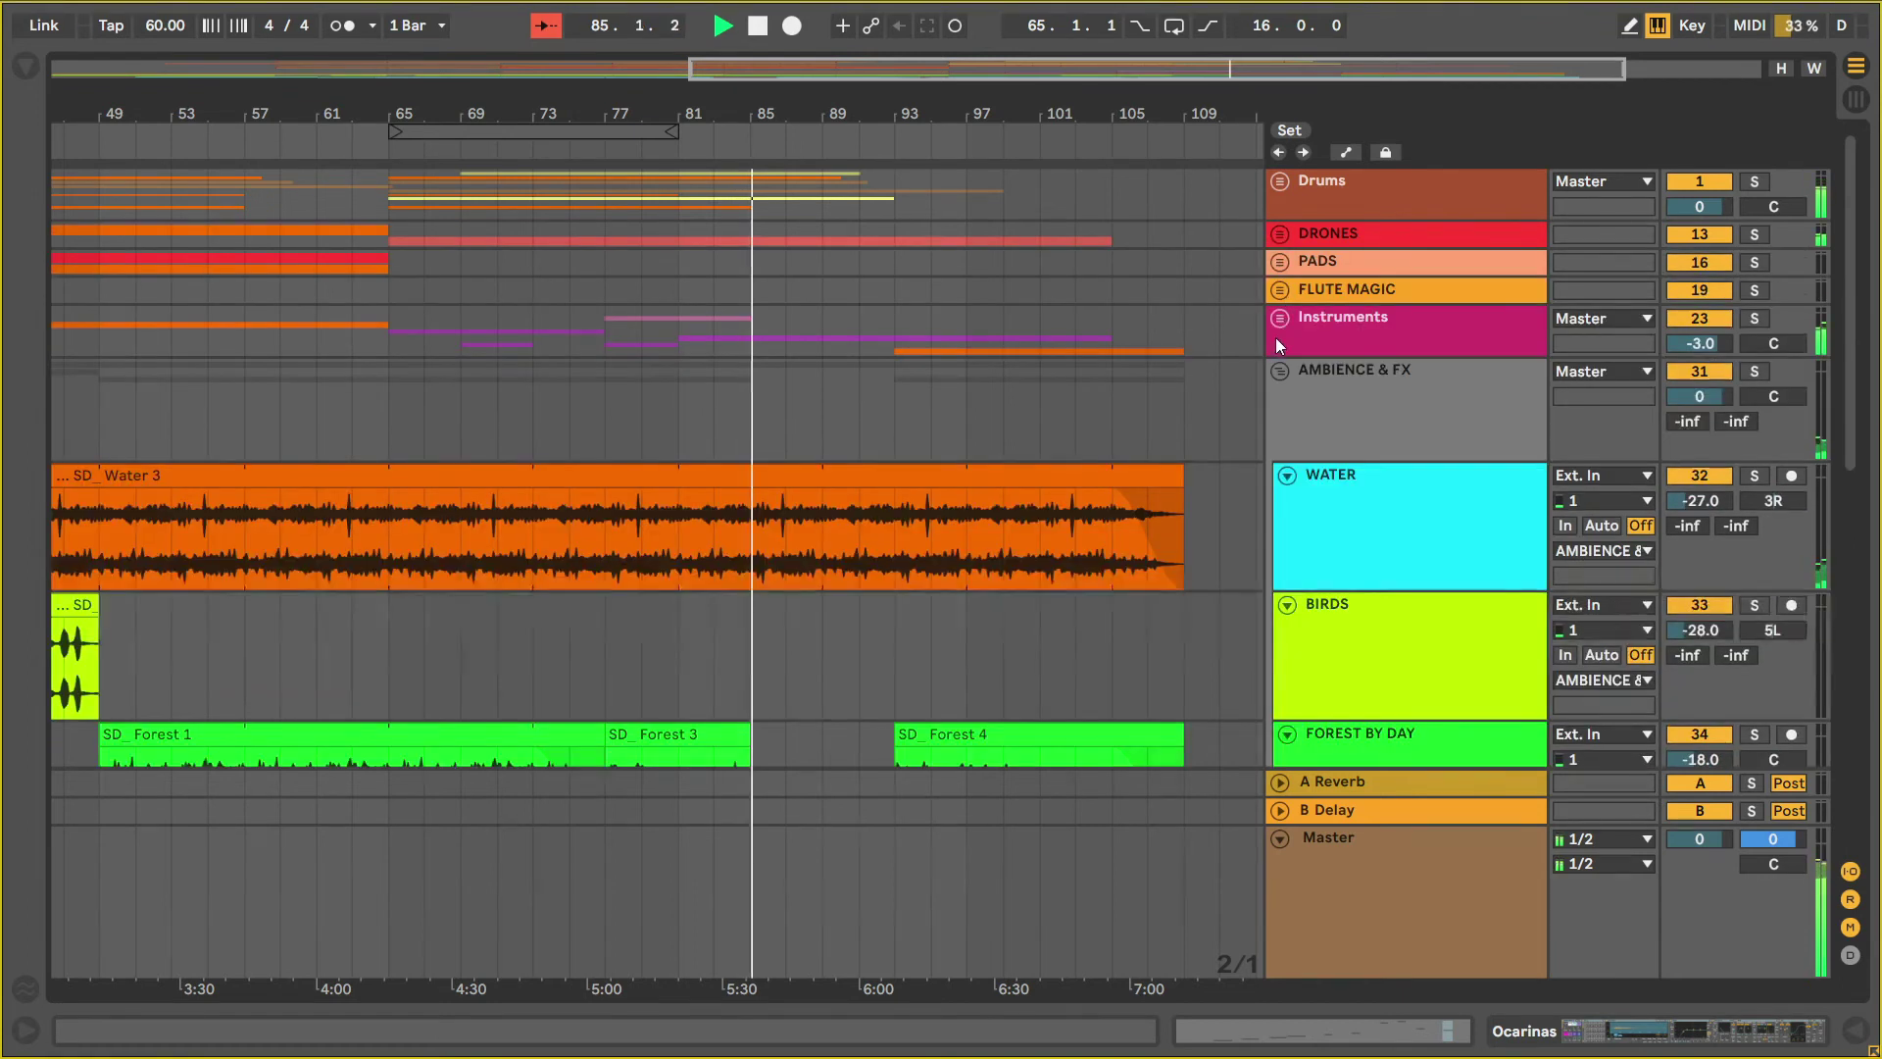
click(1280, 370)
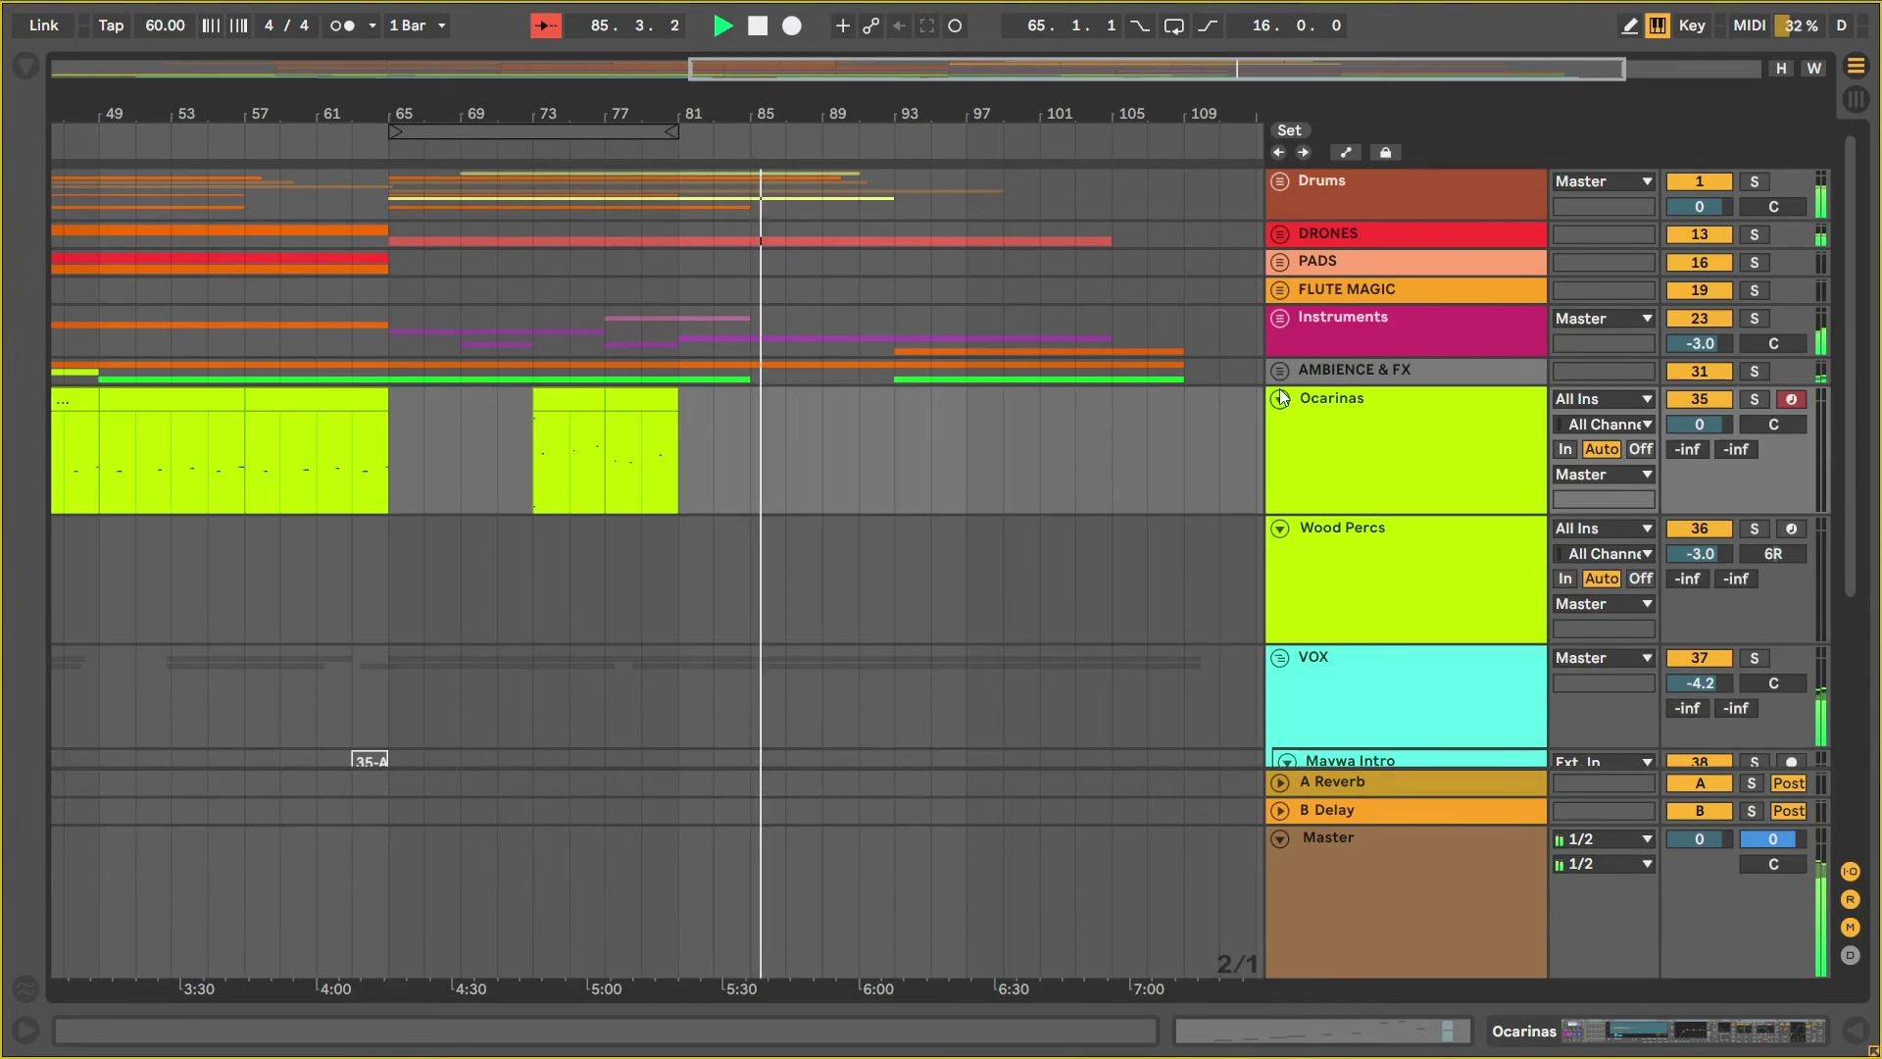
click(1279, 399)
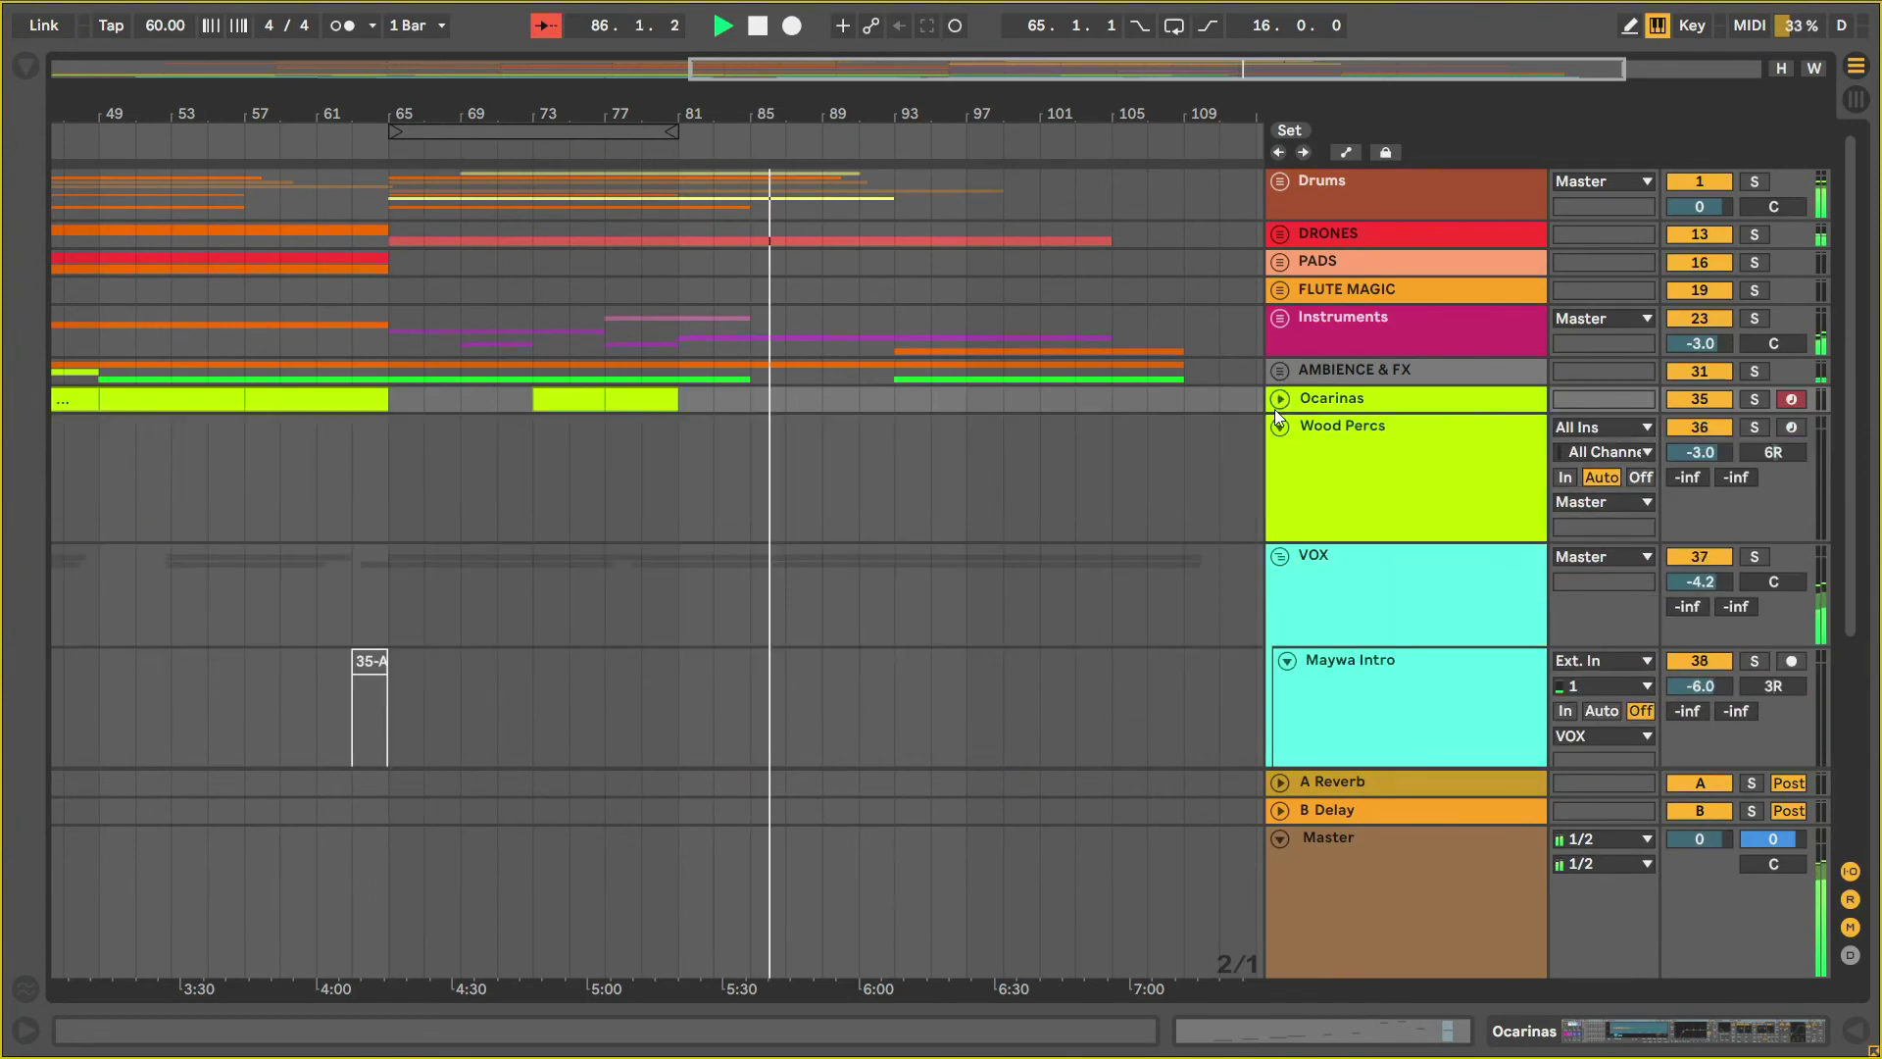
click(1280, 556)
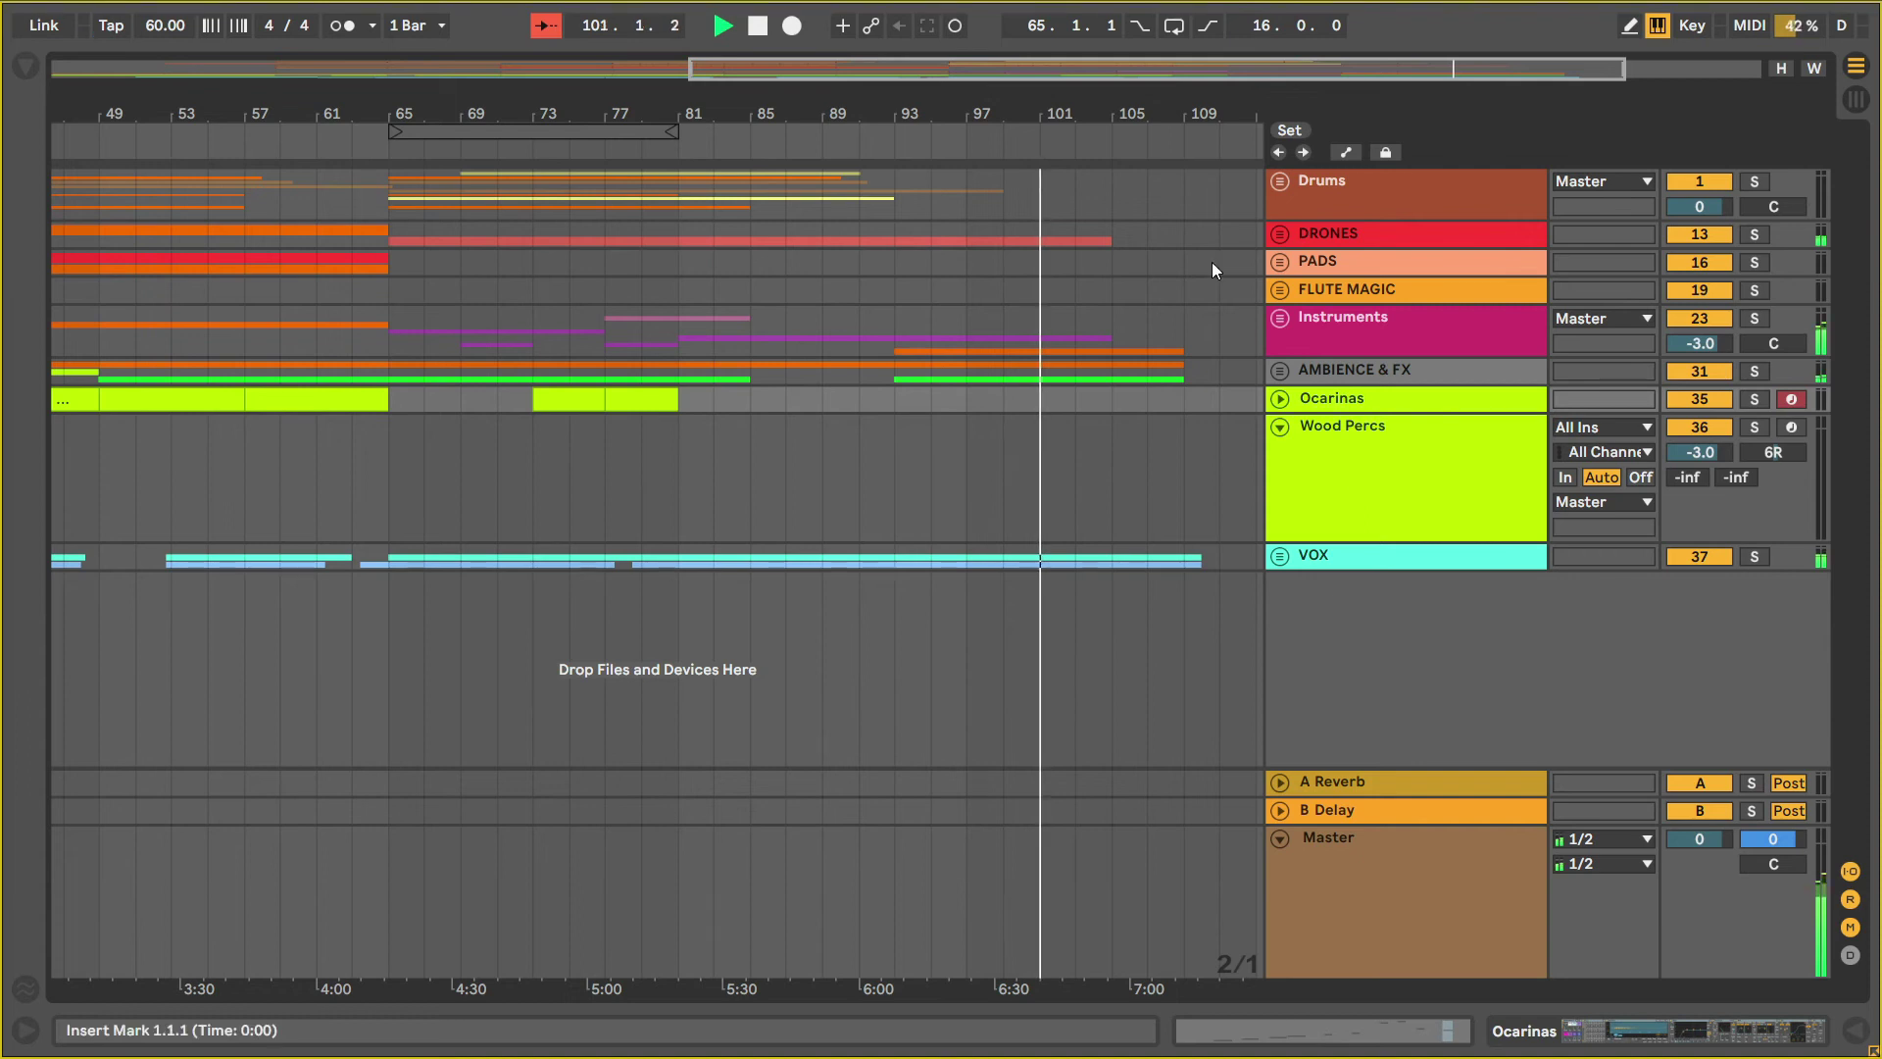
Follow playback through the song's ending from bar 101, and display the full arrangement length.
drag(1150, 106, 725, 98)
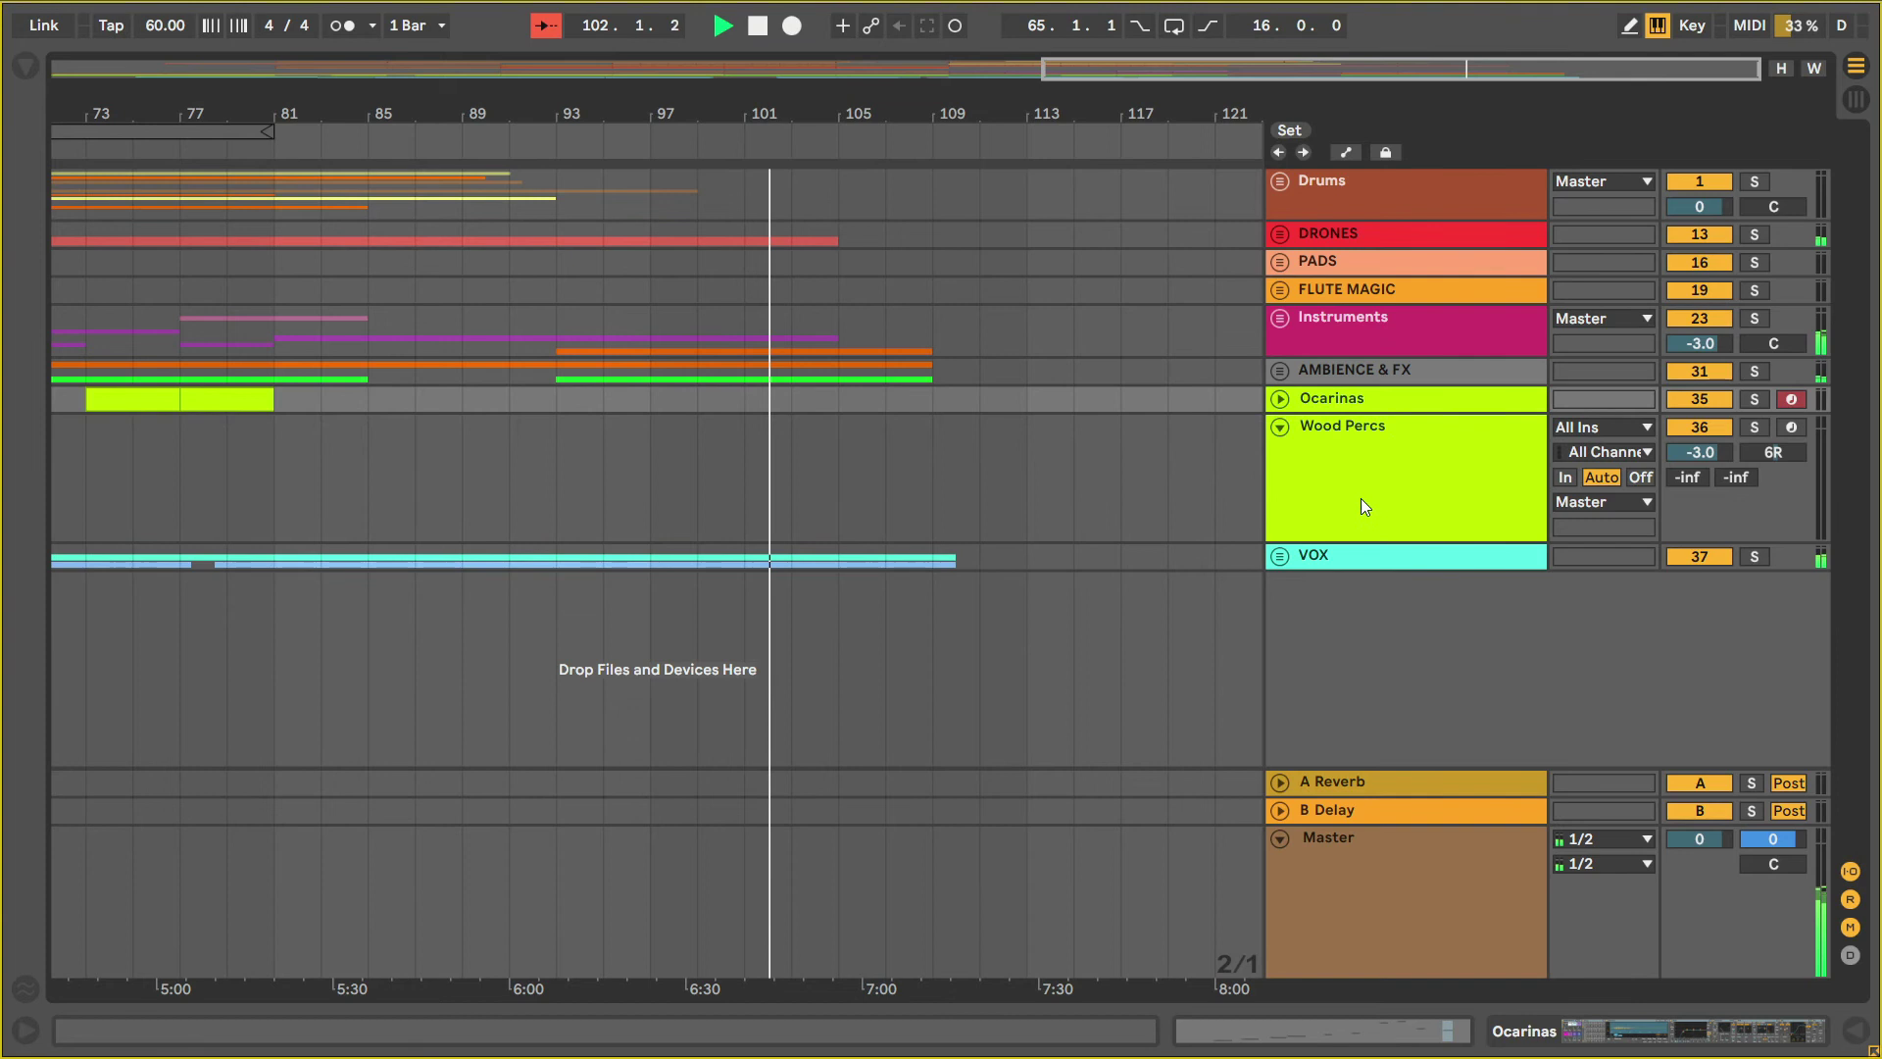
drag(940, 115, 1127, 115)
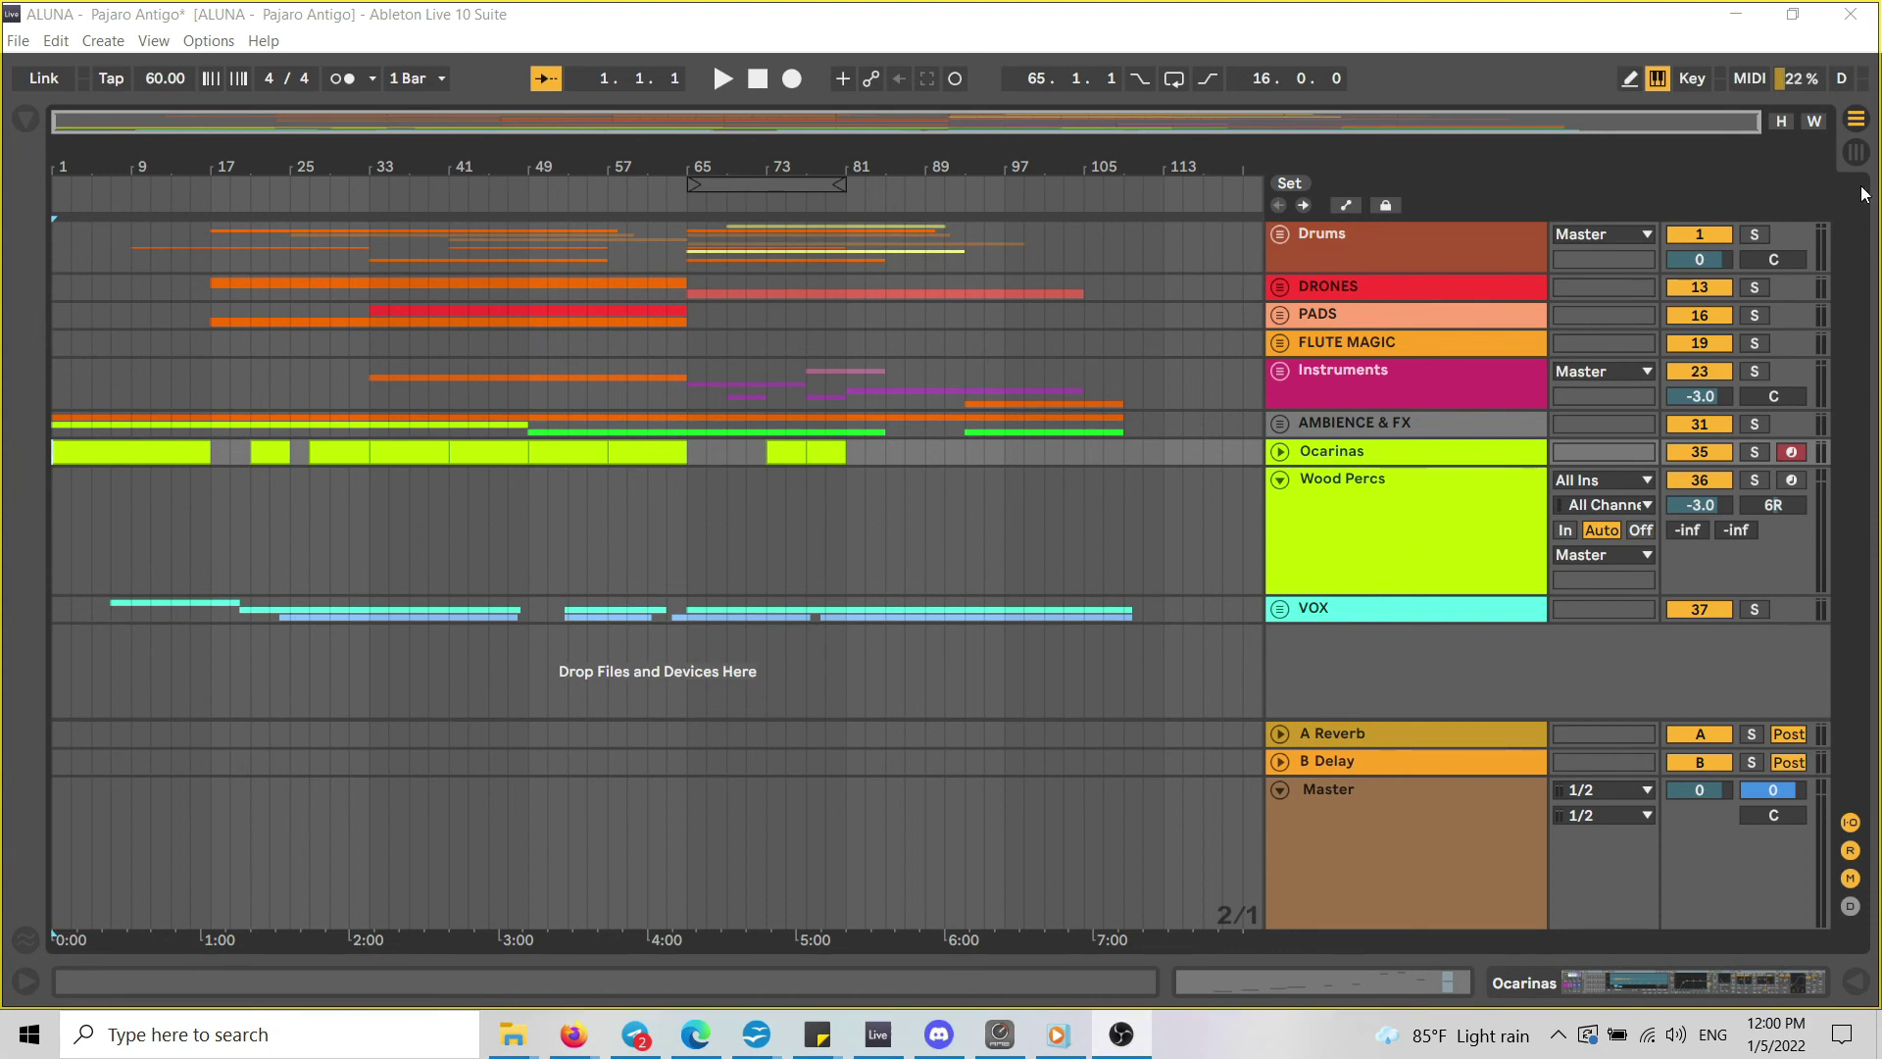
Show the Session View, and switch to Firefox to display the Ko-fi membership tiers page.
click(1853, 156)
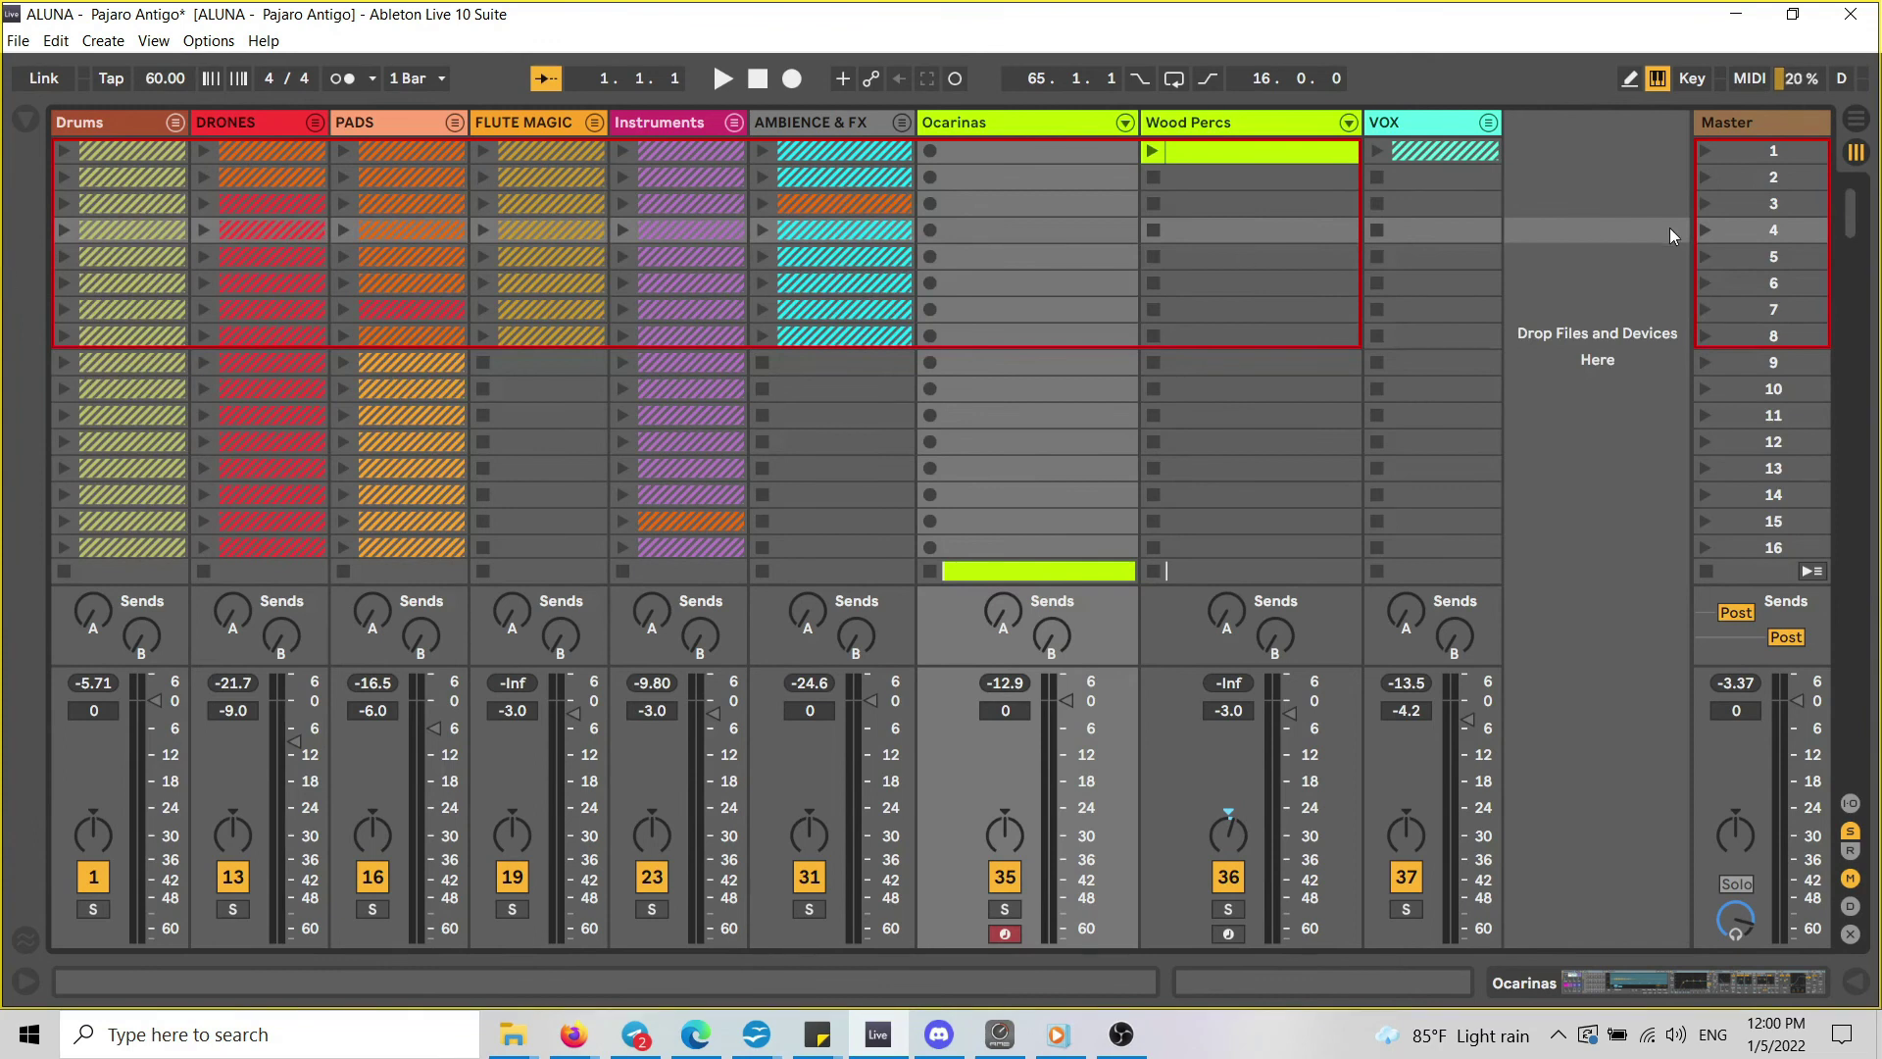
mouse_move(583, 1047)
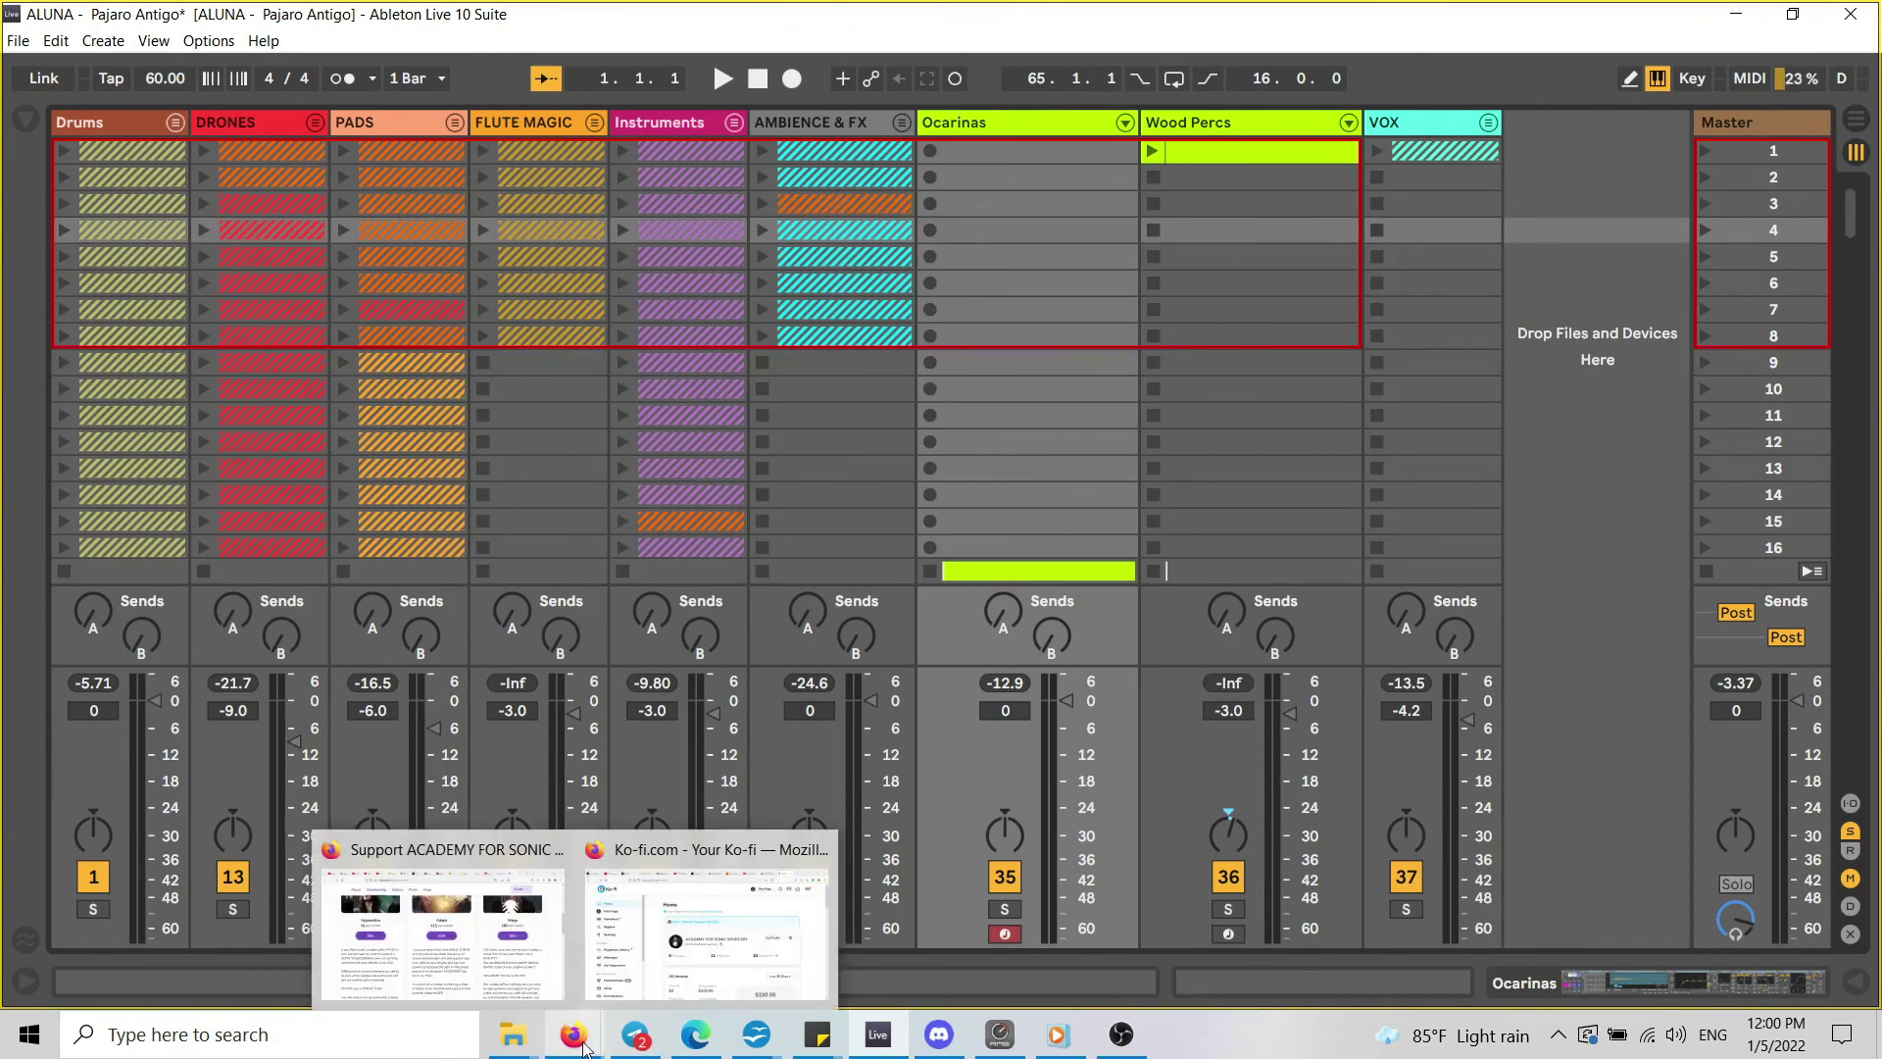
click(441, 922)
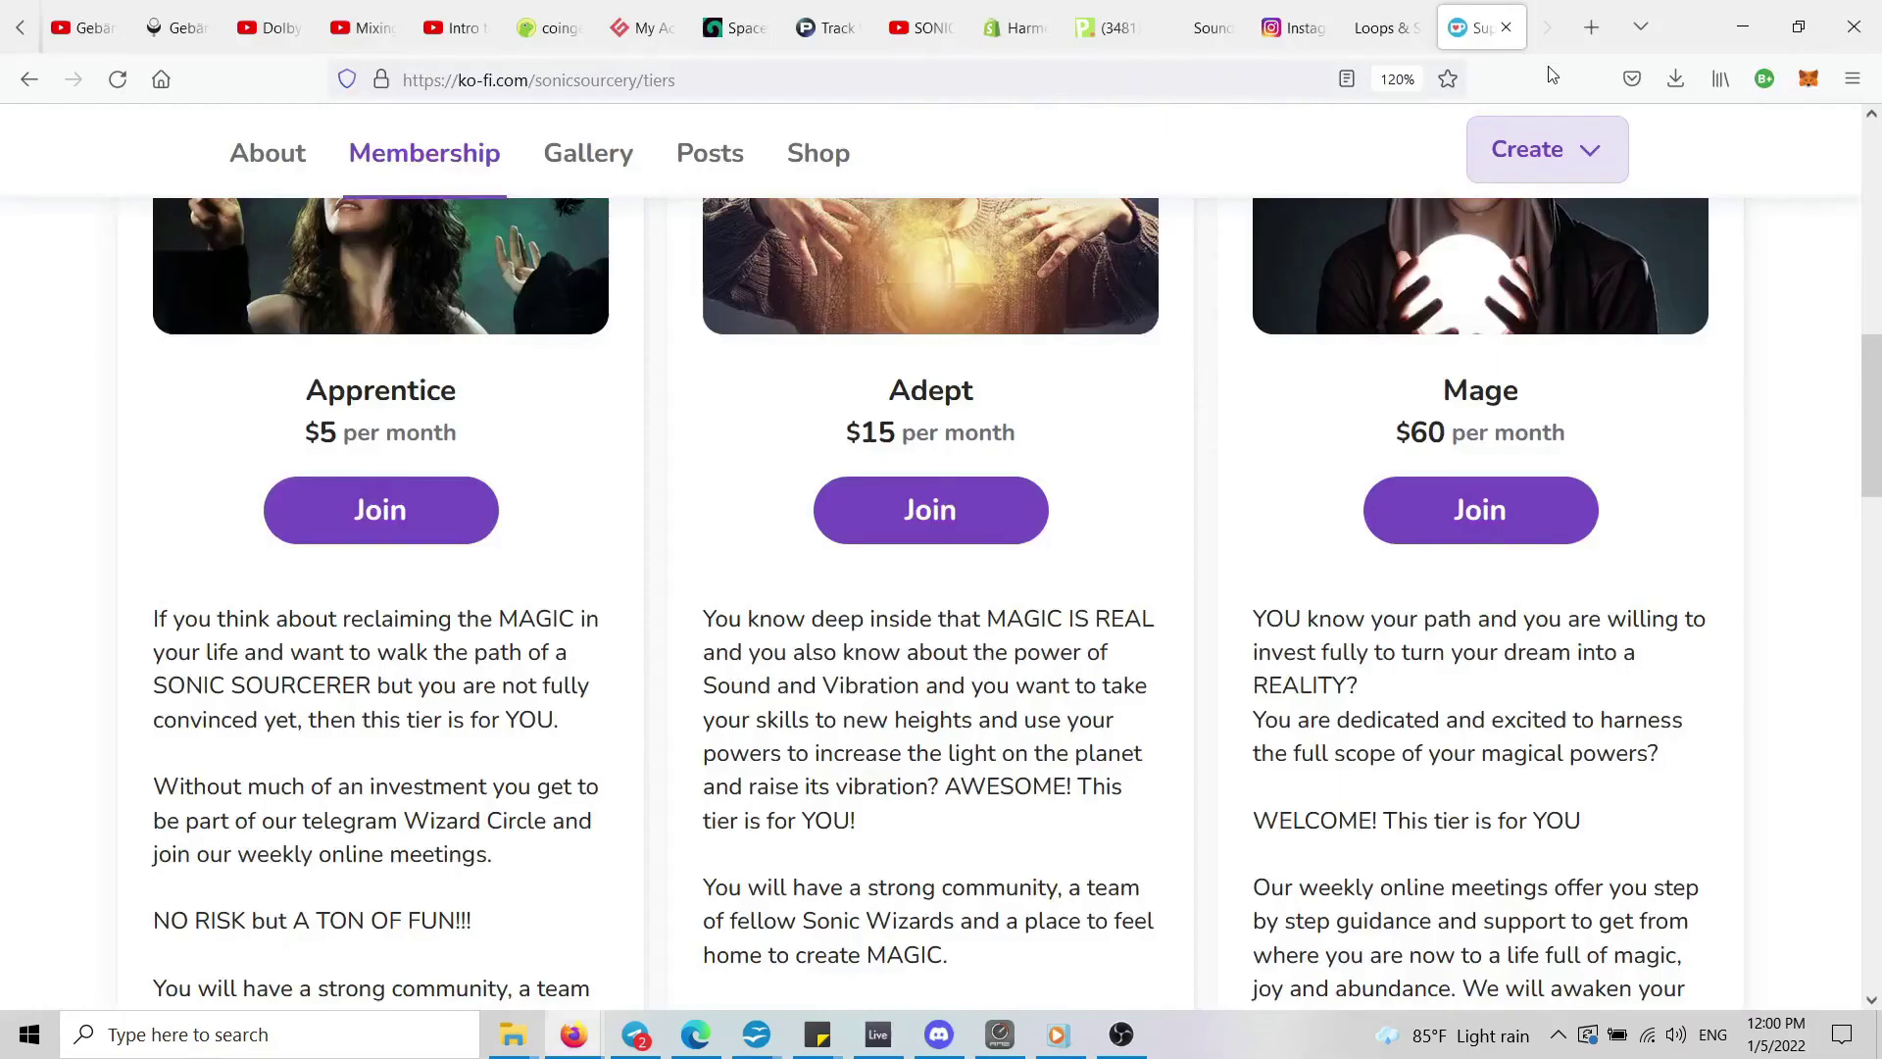
Open harmonic-resonance.com in a new browser tab and browse the products in its Ableton Templates collection.
click(1582, 34)
text(har)
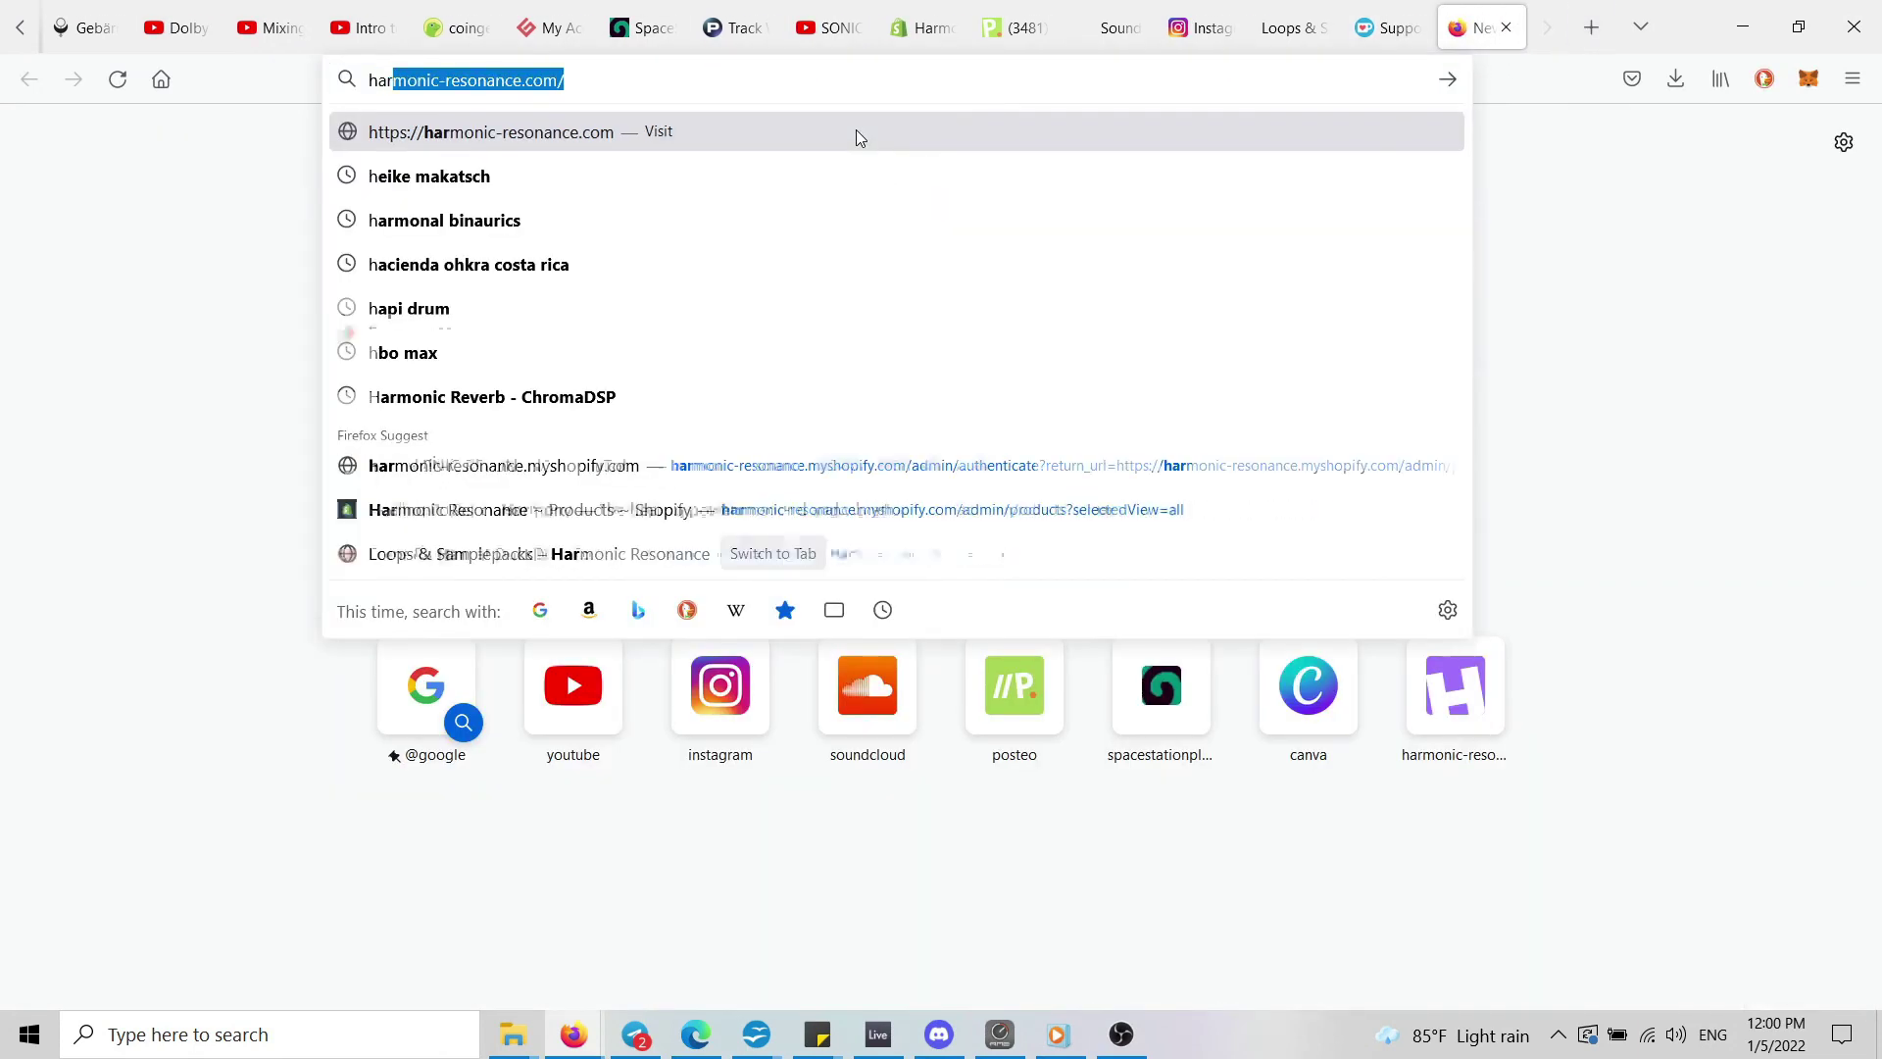
click(856, 131)
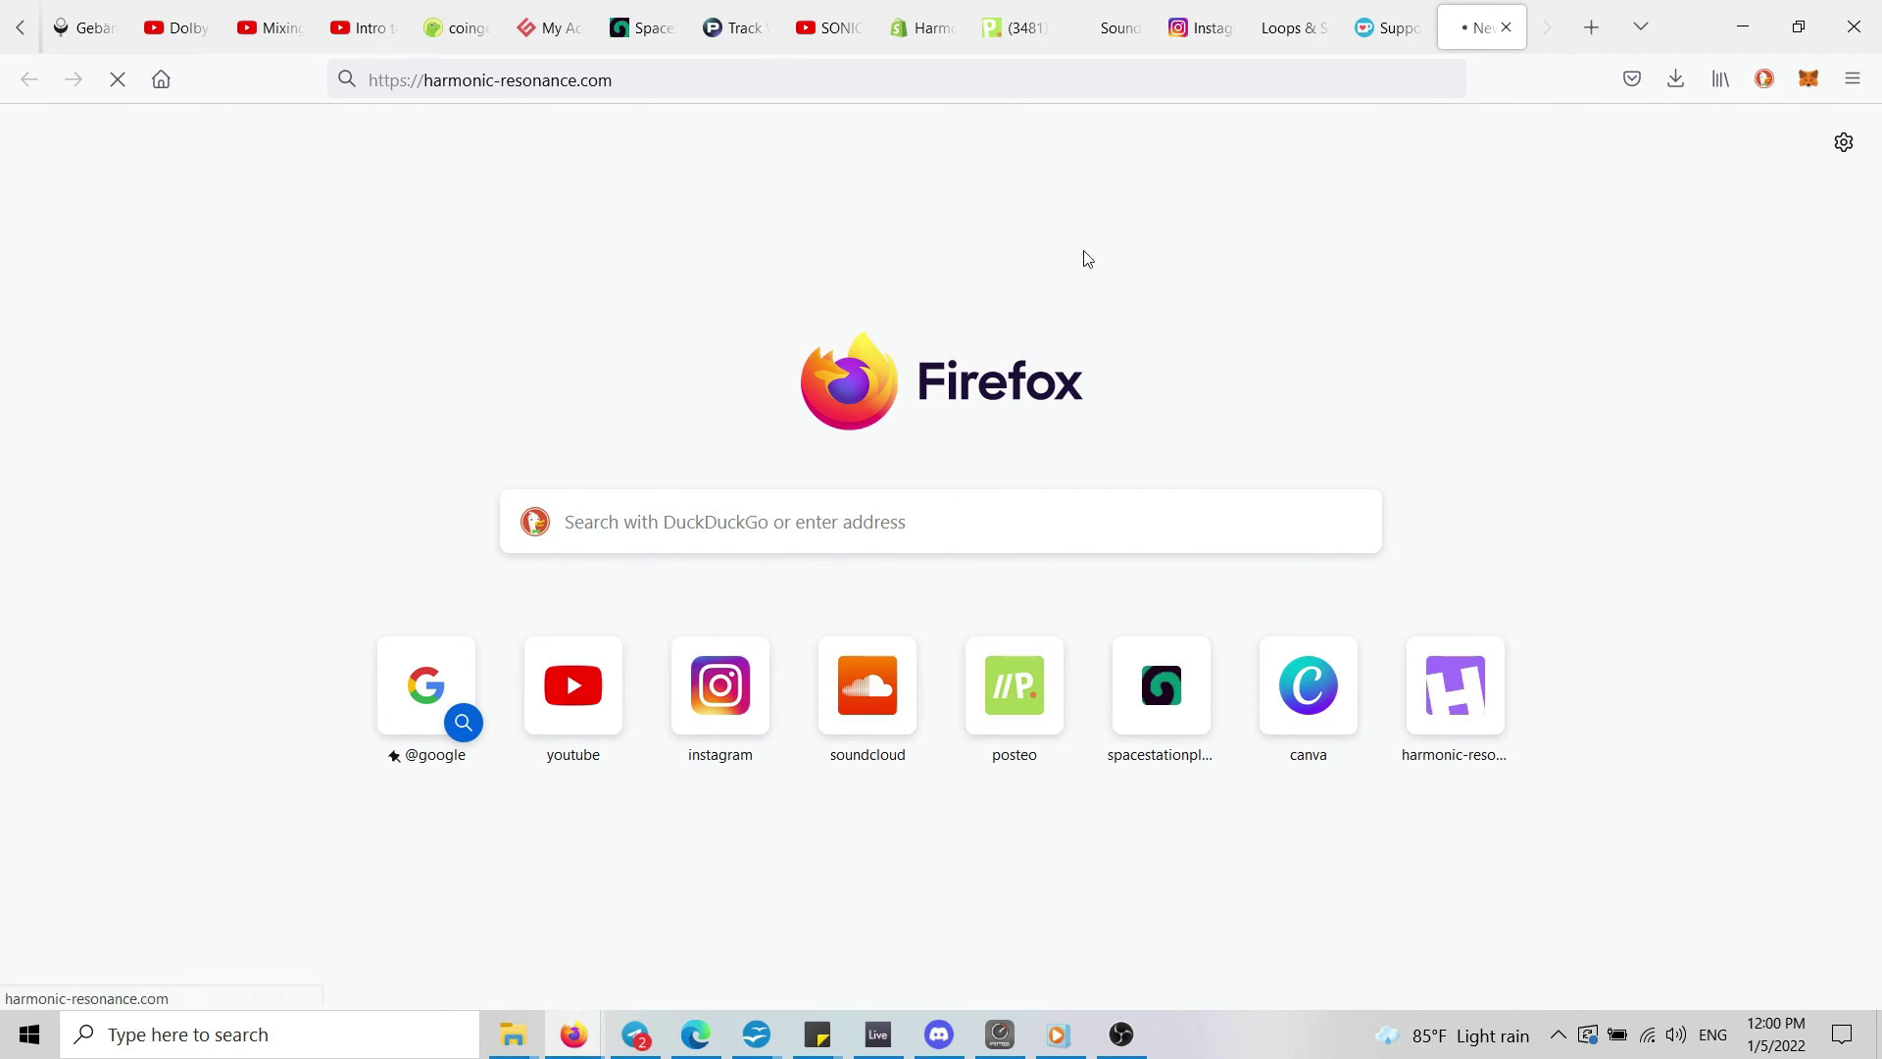
scroll(412, 139, down, 1)
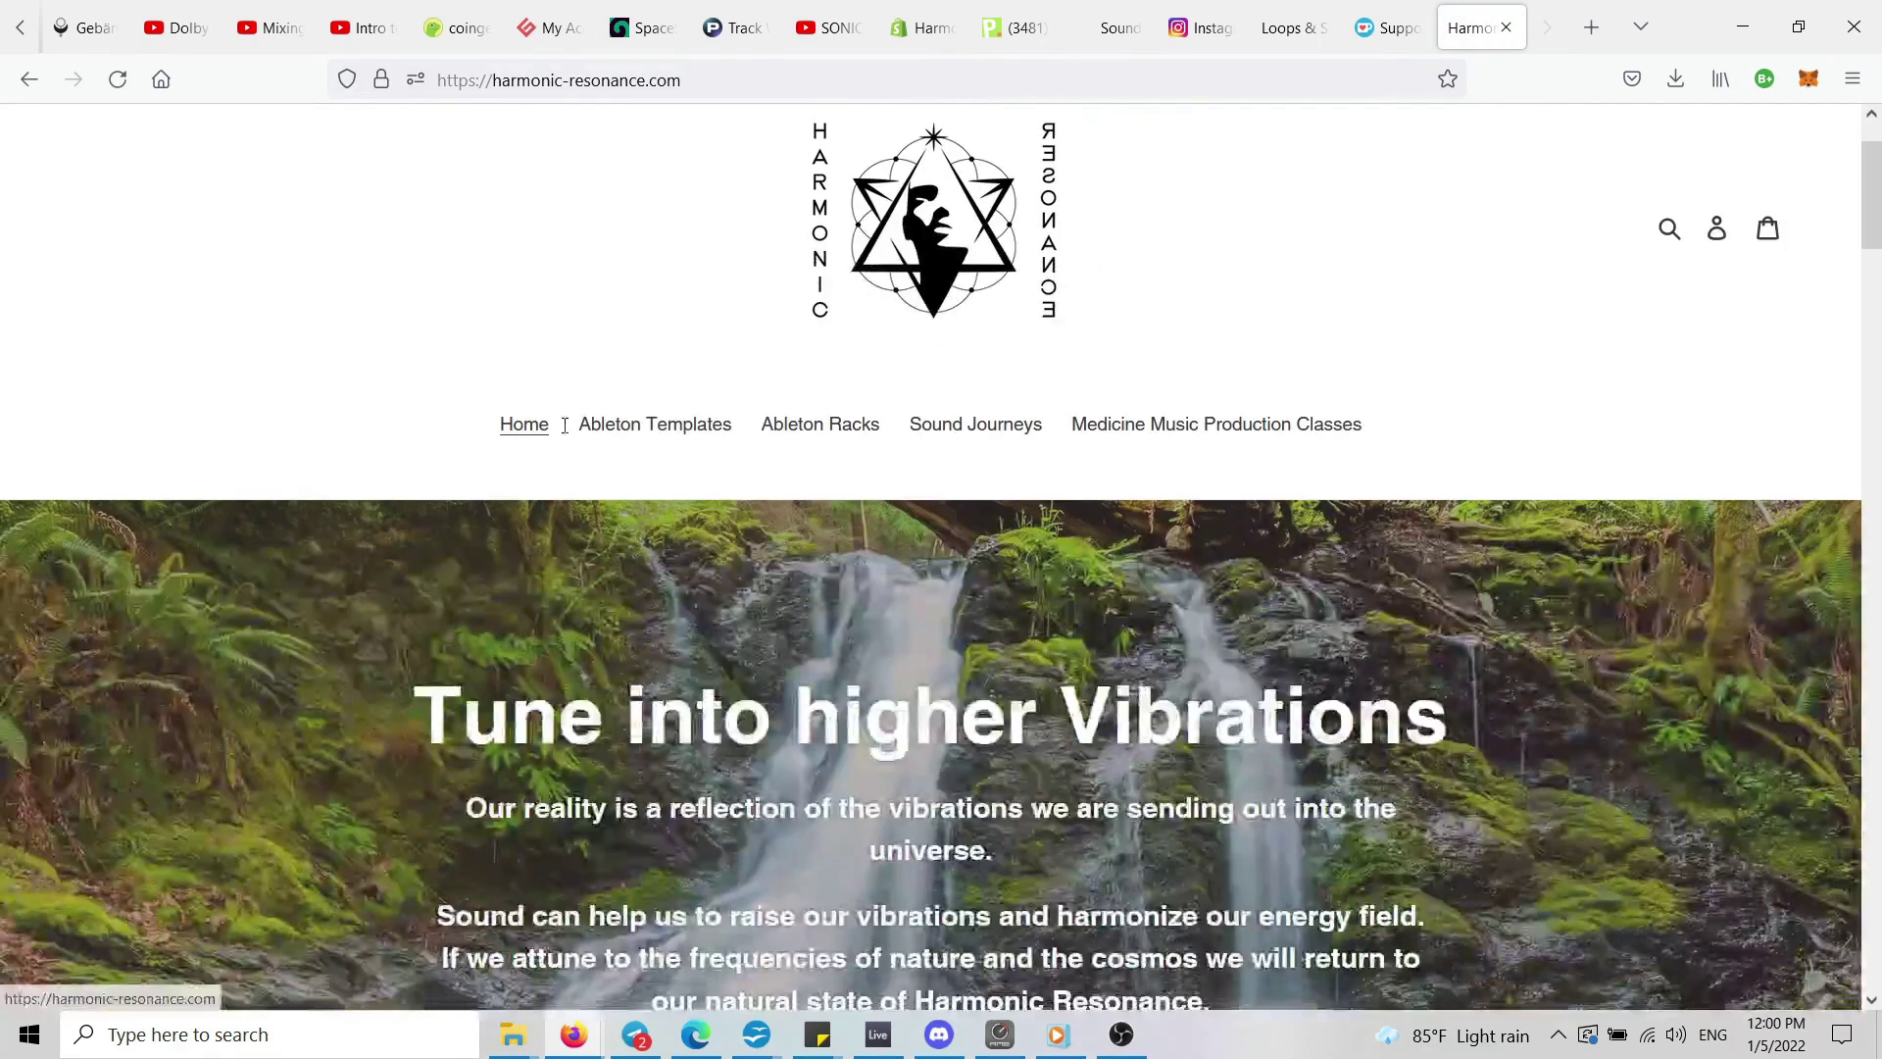
click(655, 425)
scroll(863, 577, down, 8)
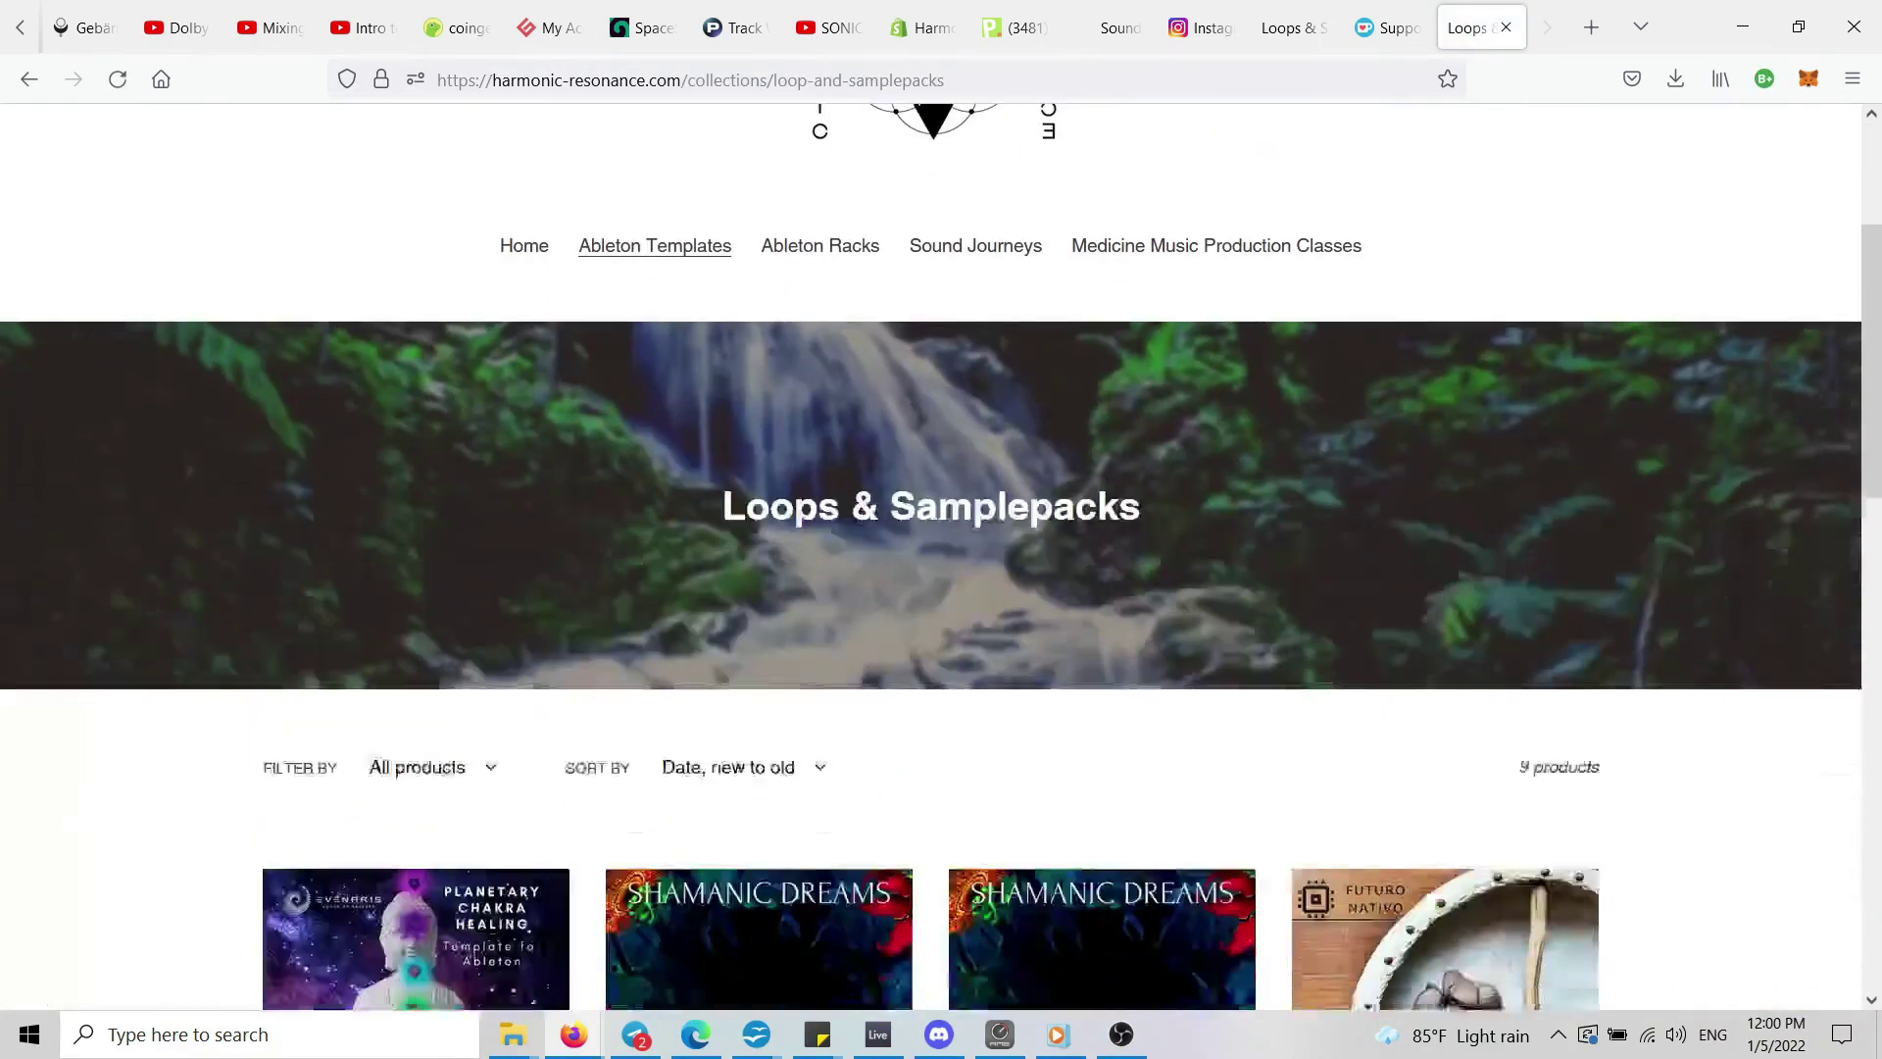
scroll(759, 549, down, 3)
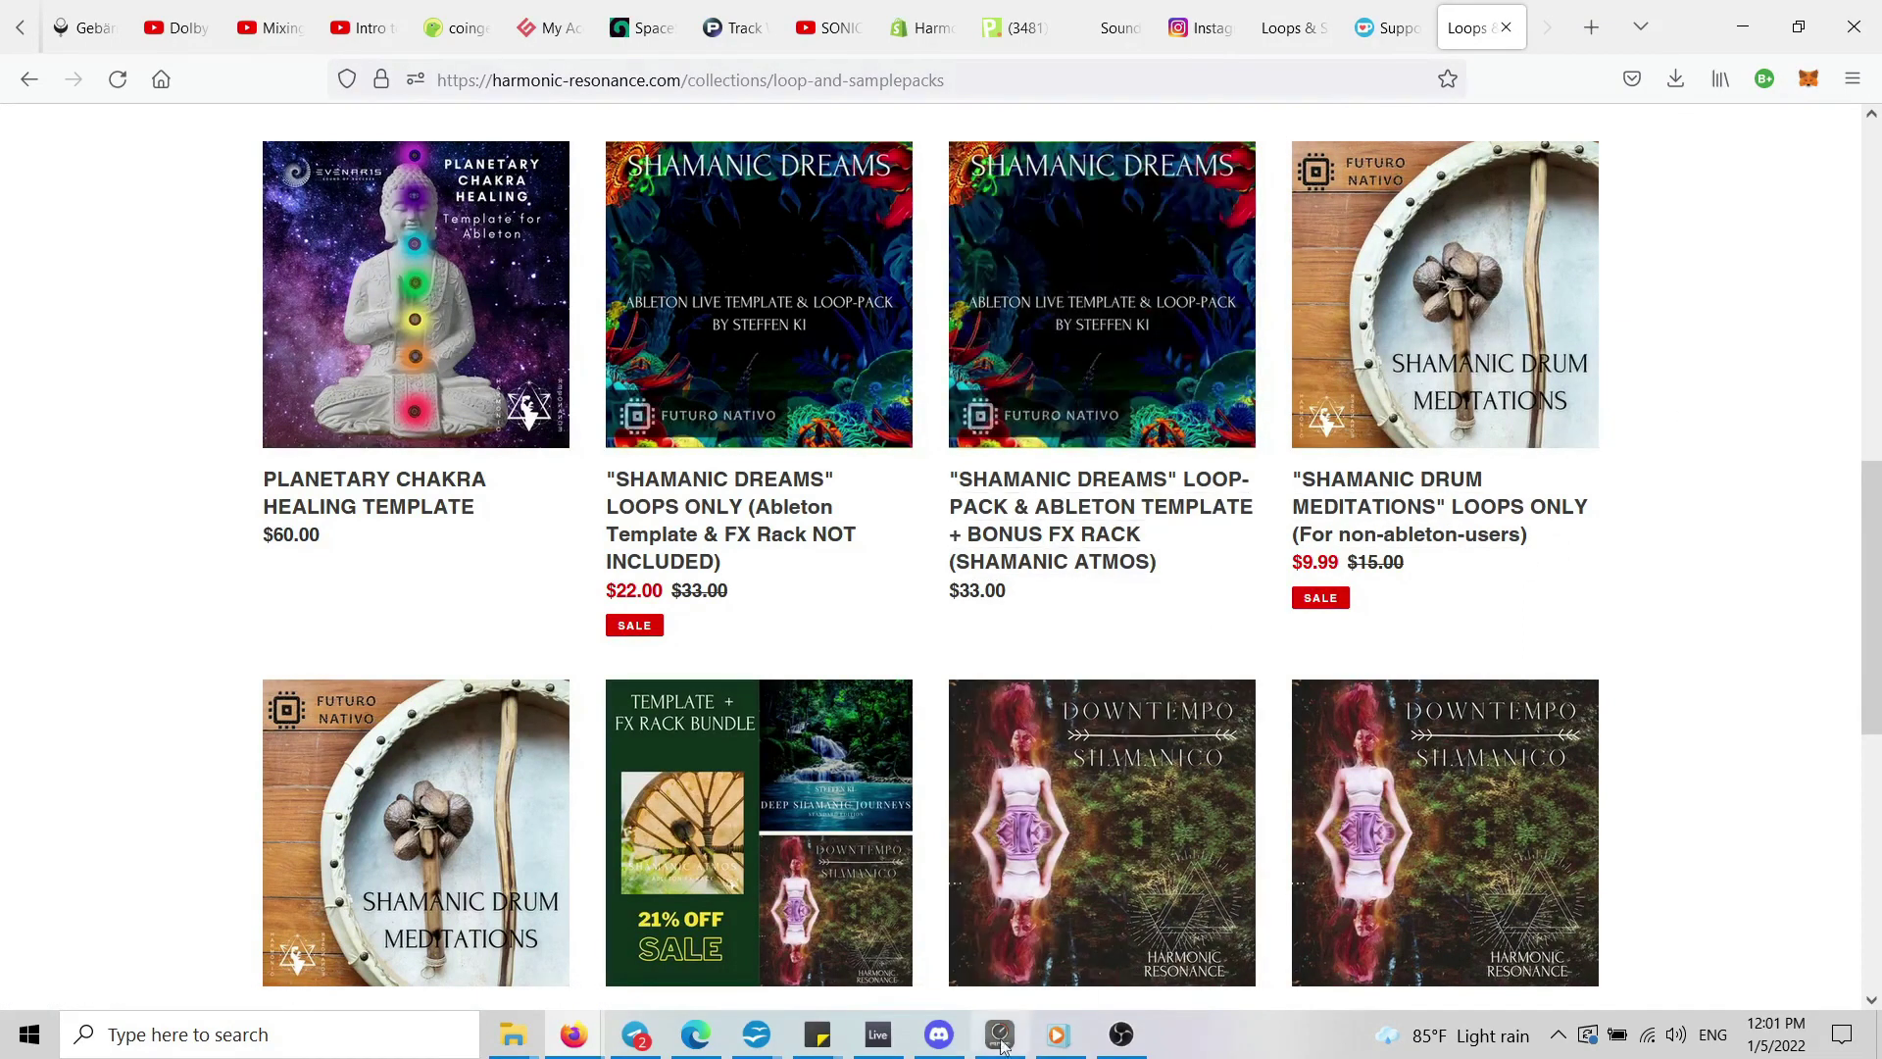
Switch to Ableton Live and show the song in the Arrangement View.
key(alt+Tab)
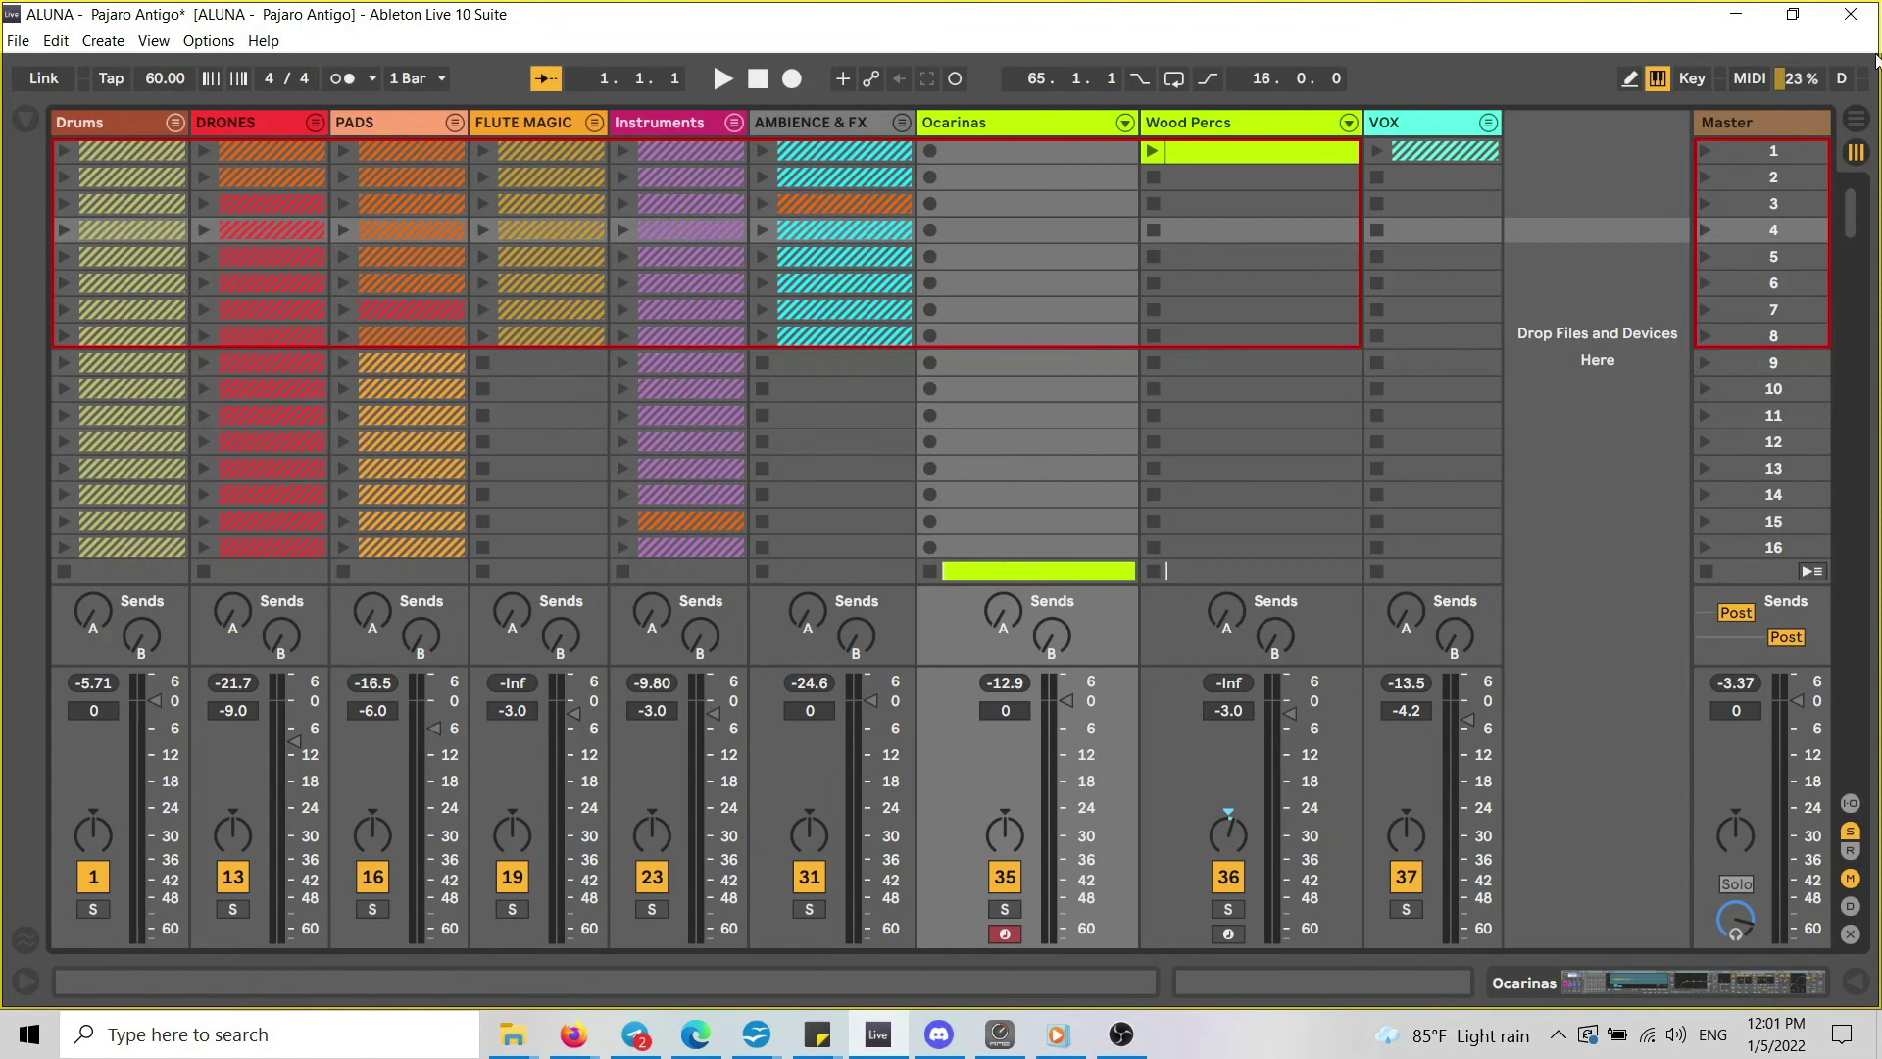
click(1858, 120)
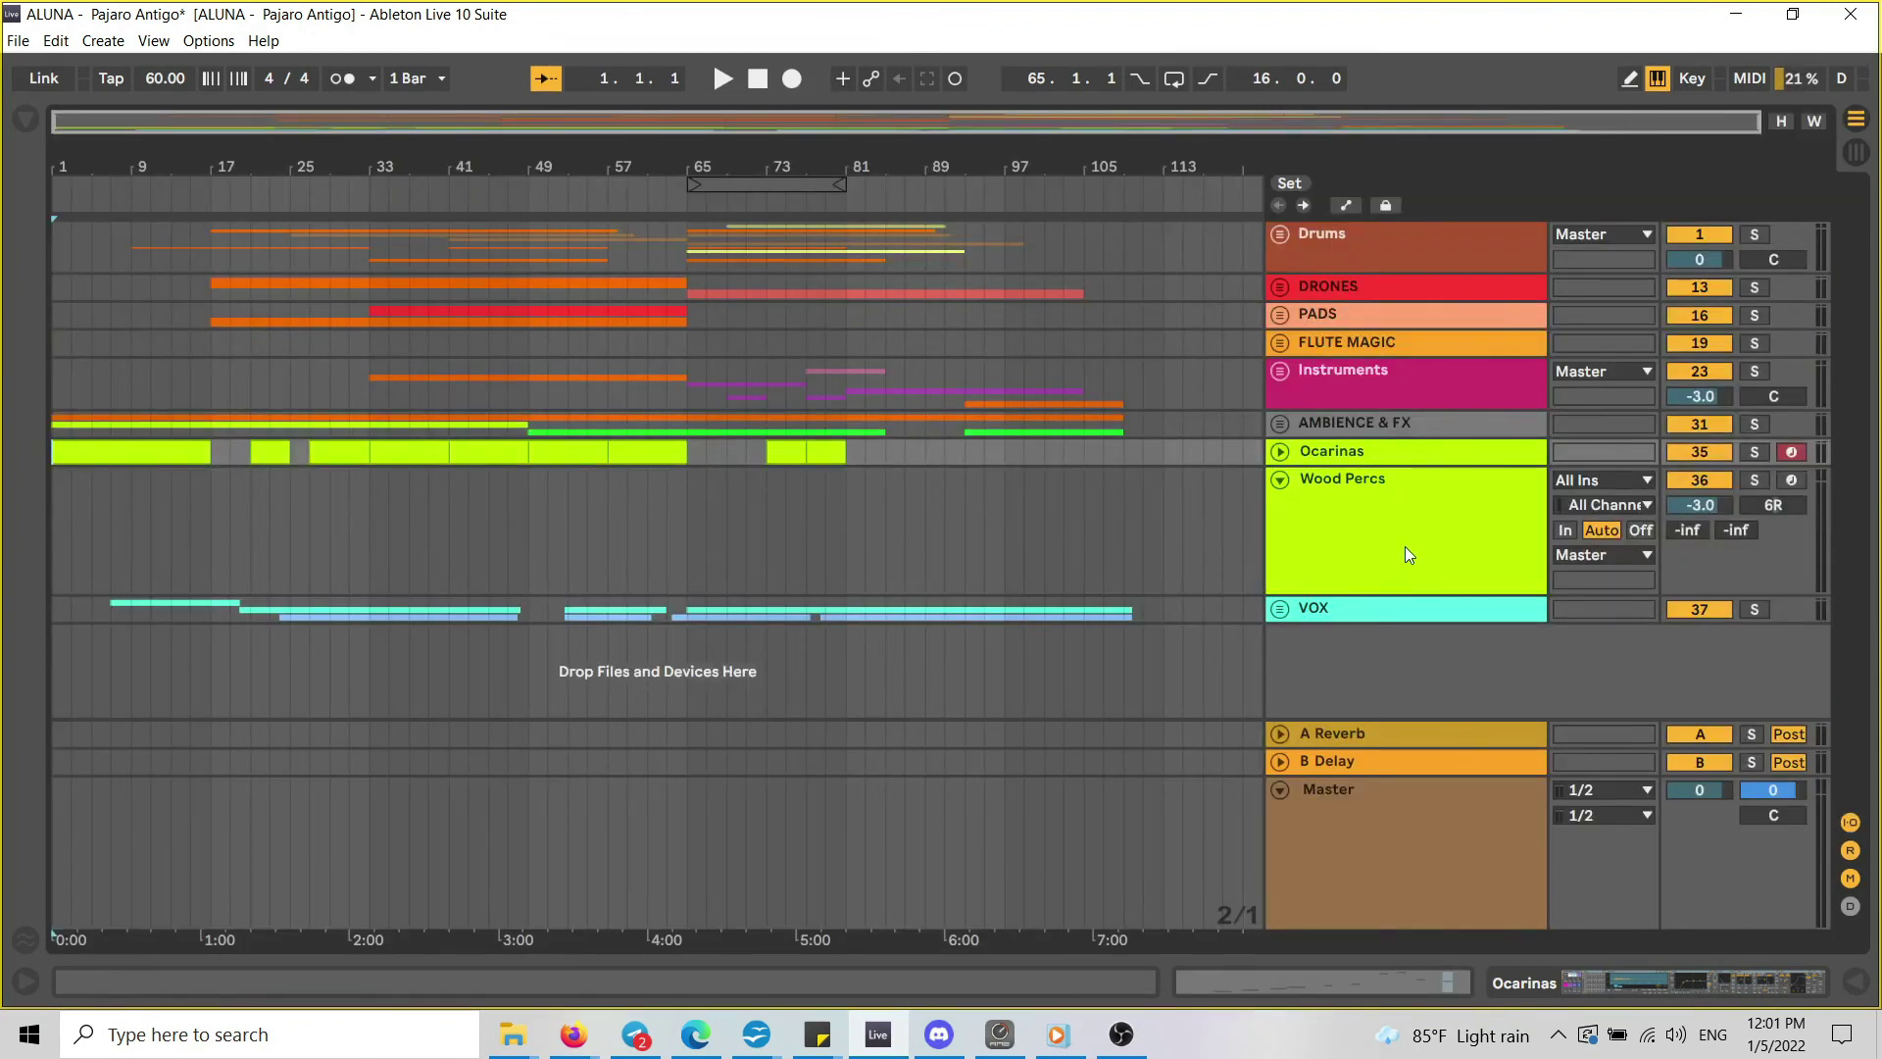
Return to the Ko-fi membership page in Firefox and display the Apprentice, Adept and Mage tiers with their images and prices.
mouse_move(582, 1048)
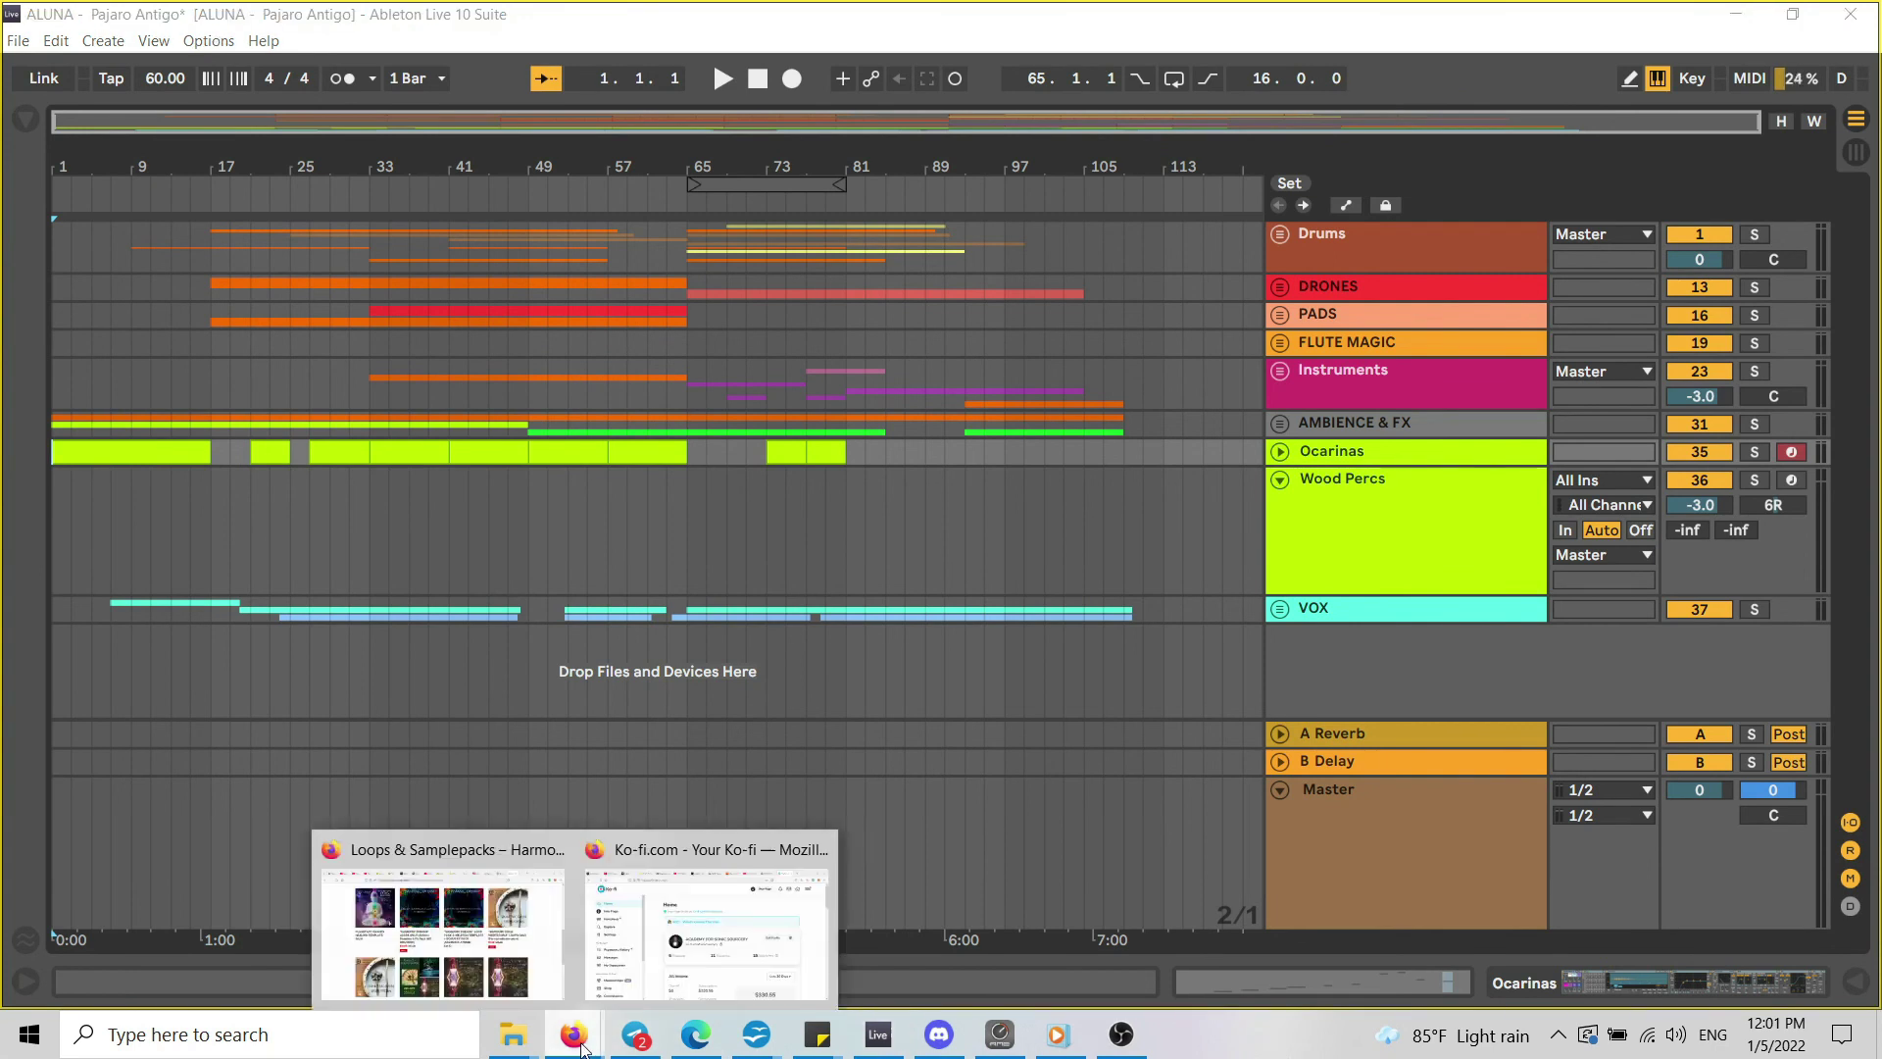
click(441, 922)
click(1392, 39)
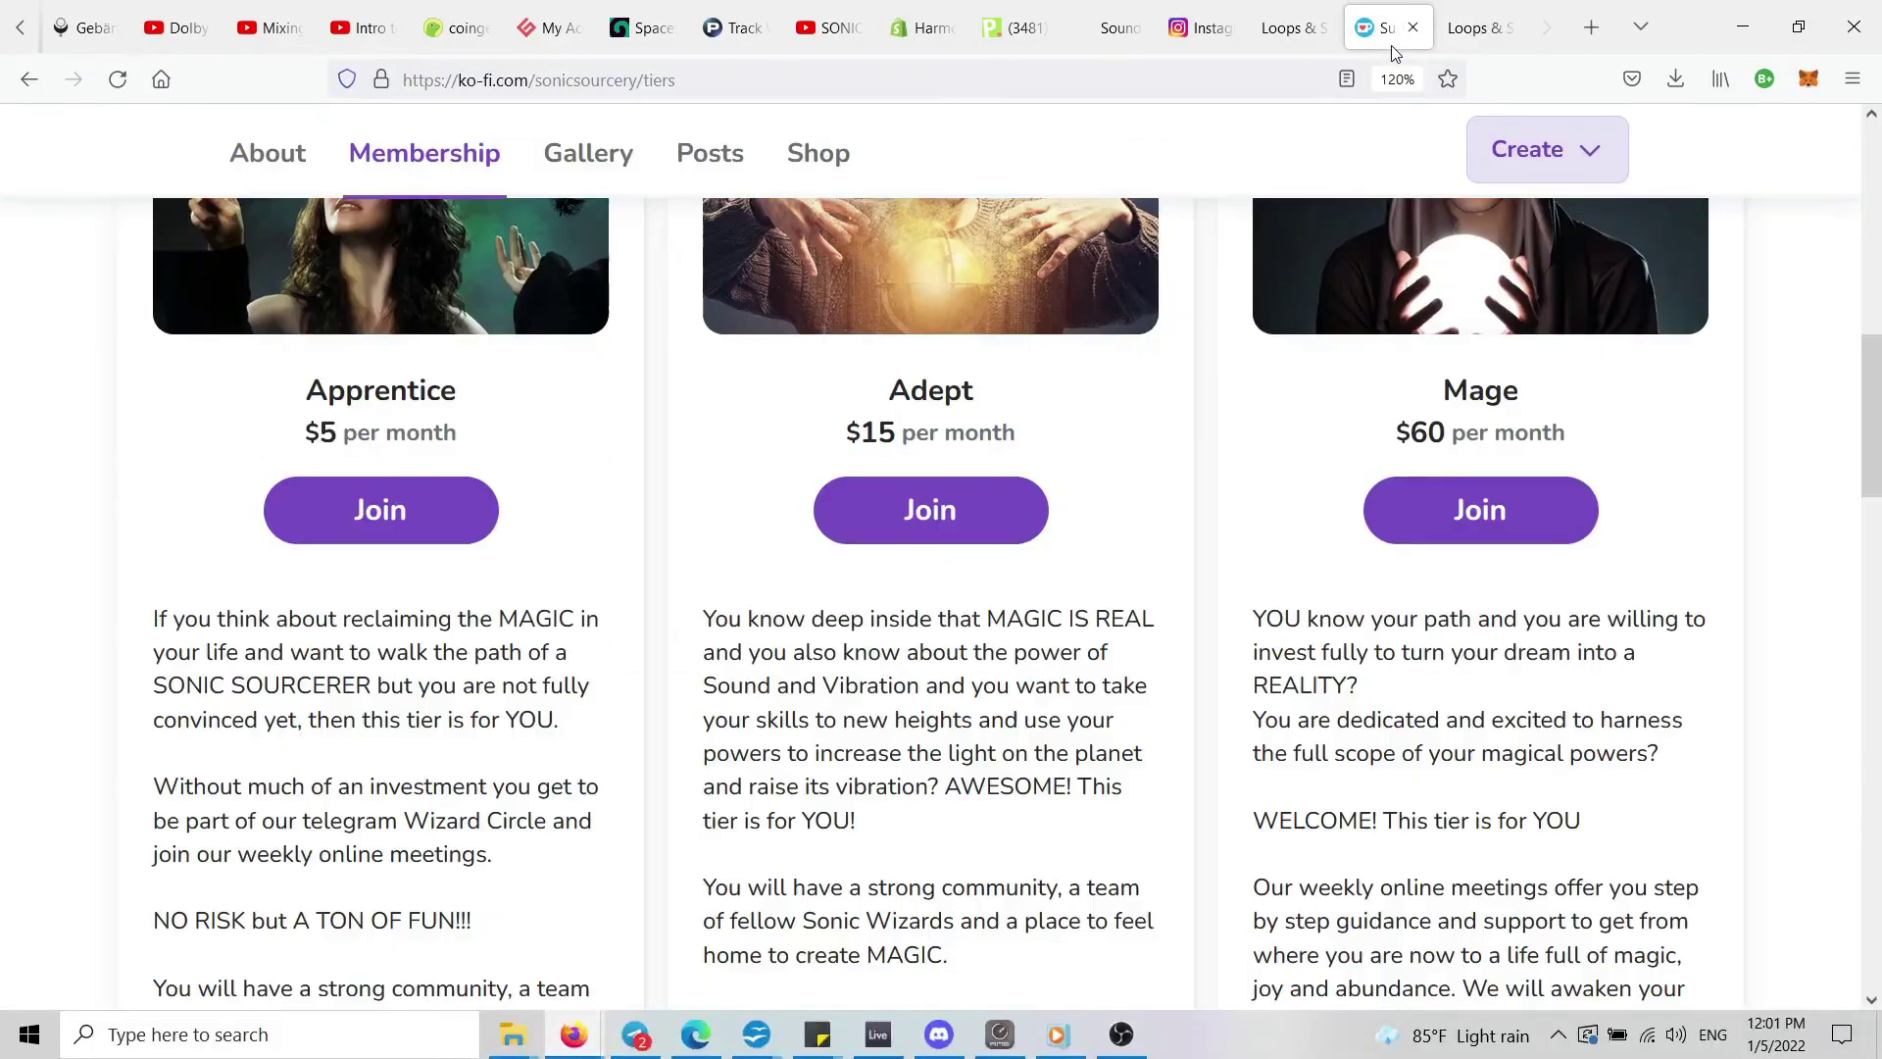
drag(1872, 451, 1881, 380)
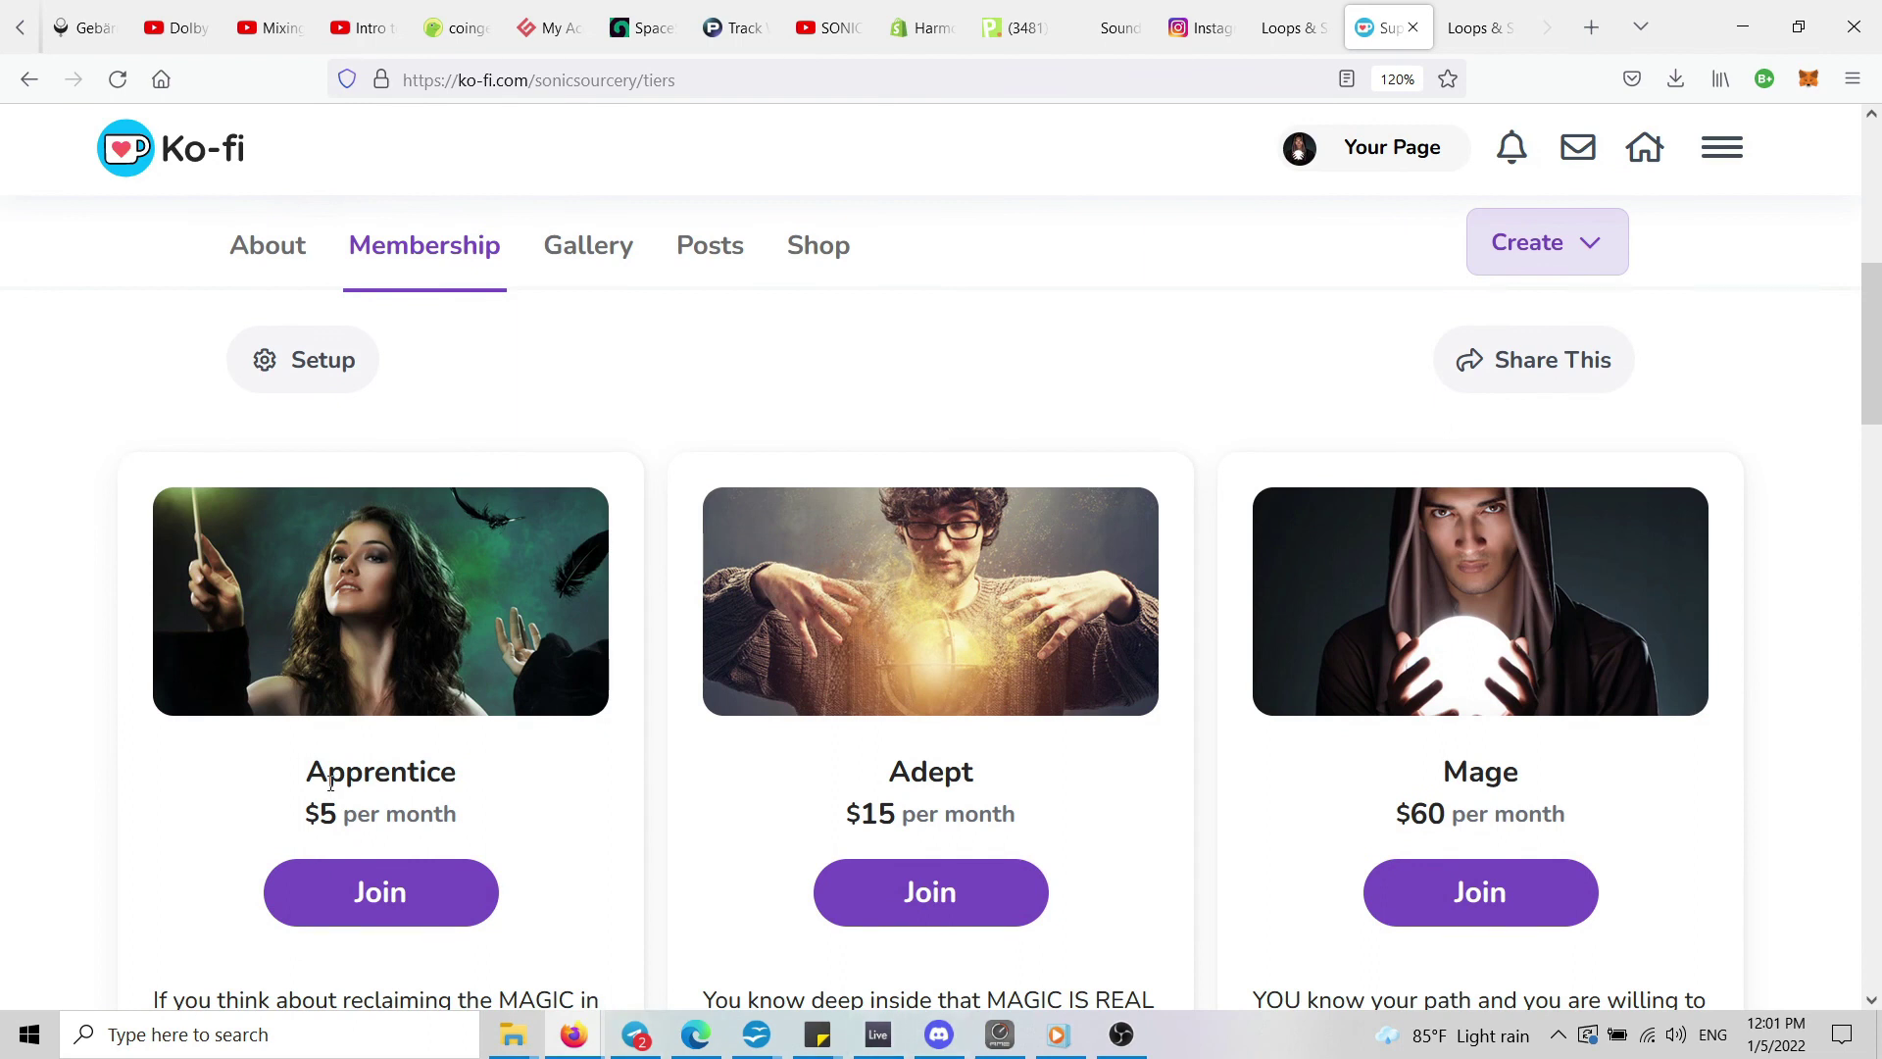
drag(1874, 342, 1877, 374)
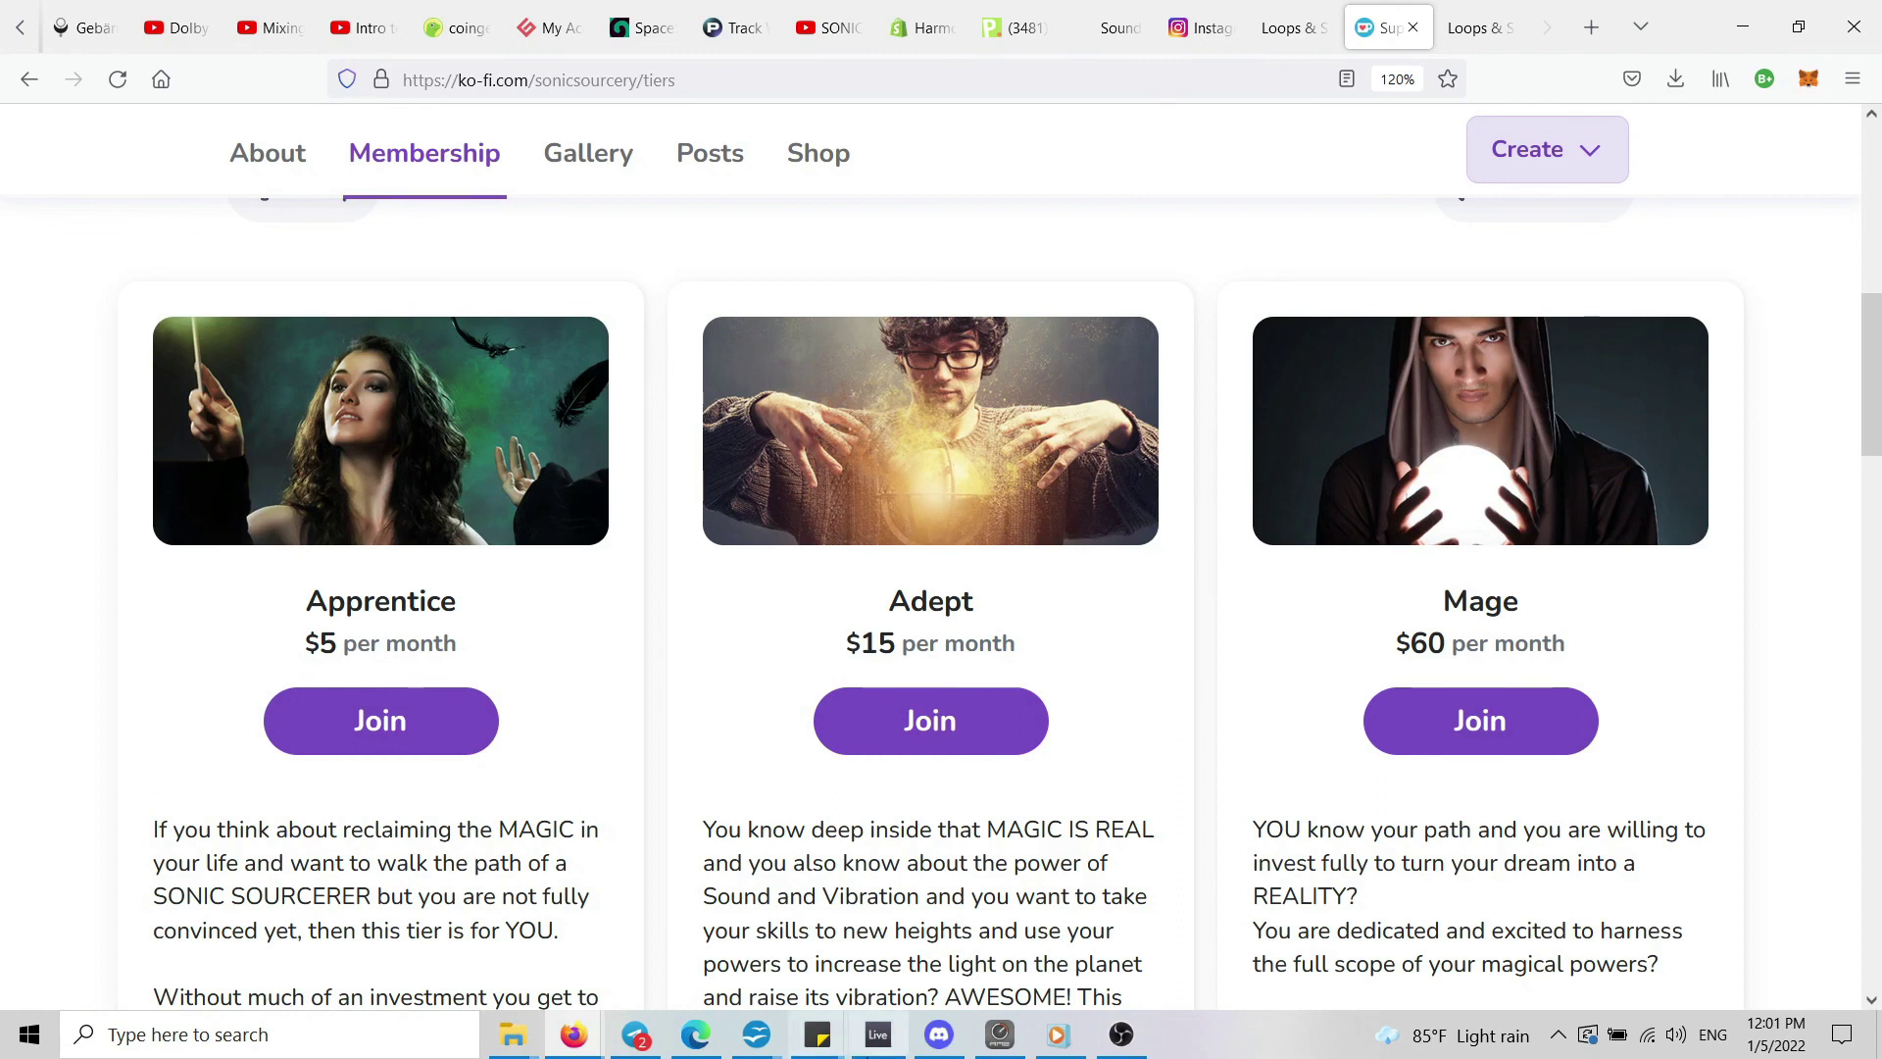
Switch to Telegram and open the CIRCLE OF SONIC WIZARDS group chat.
click(637, 1037)
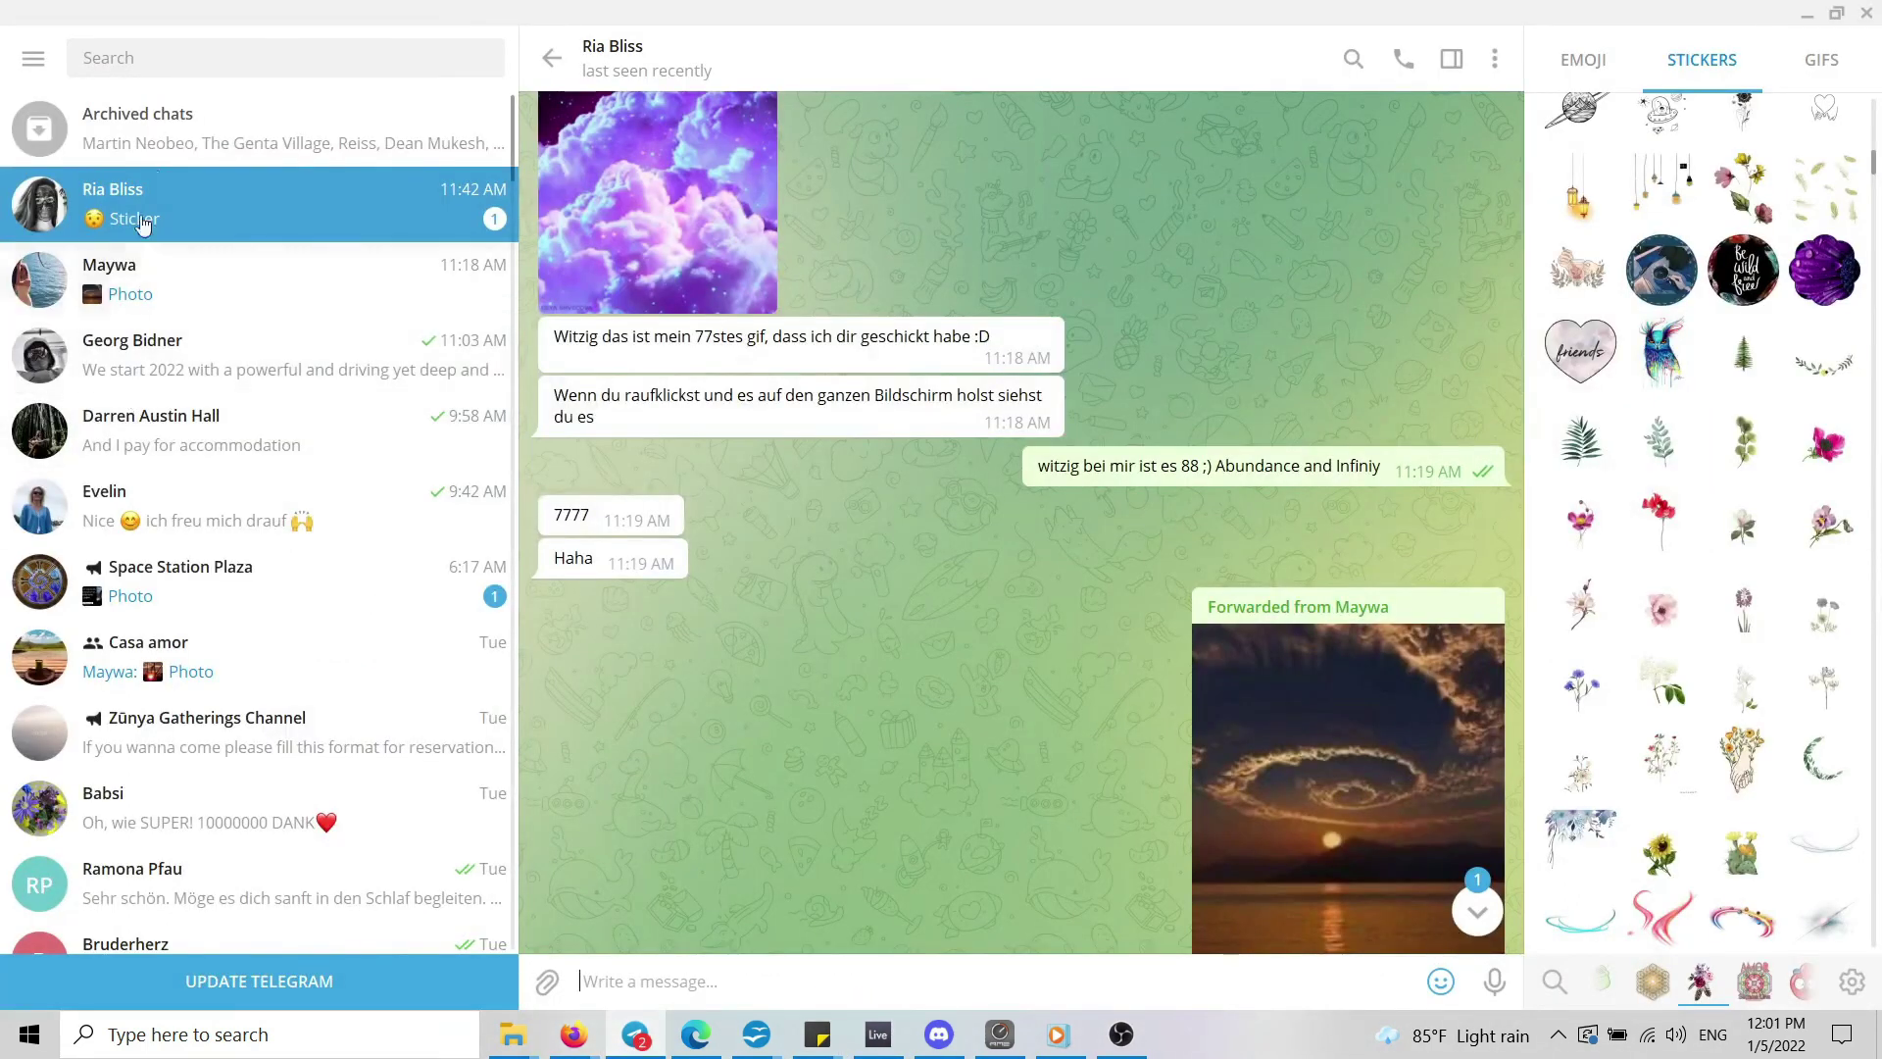
scroll(286, 770, down, 2)
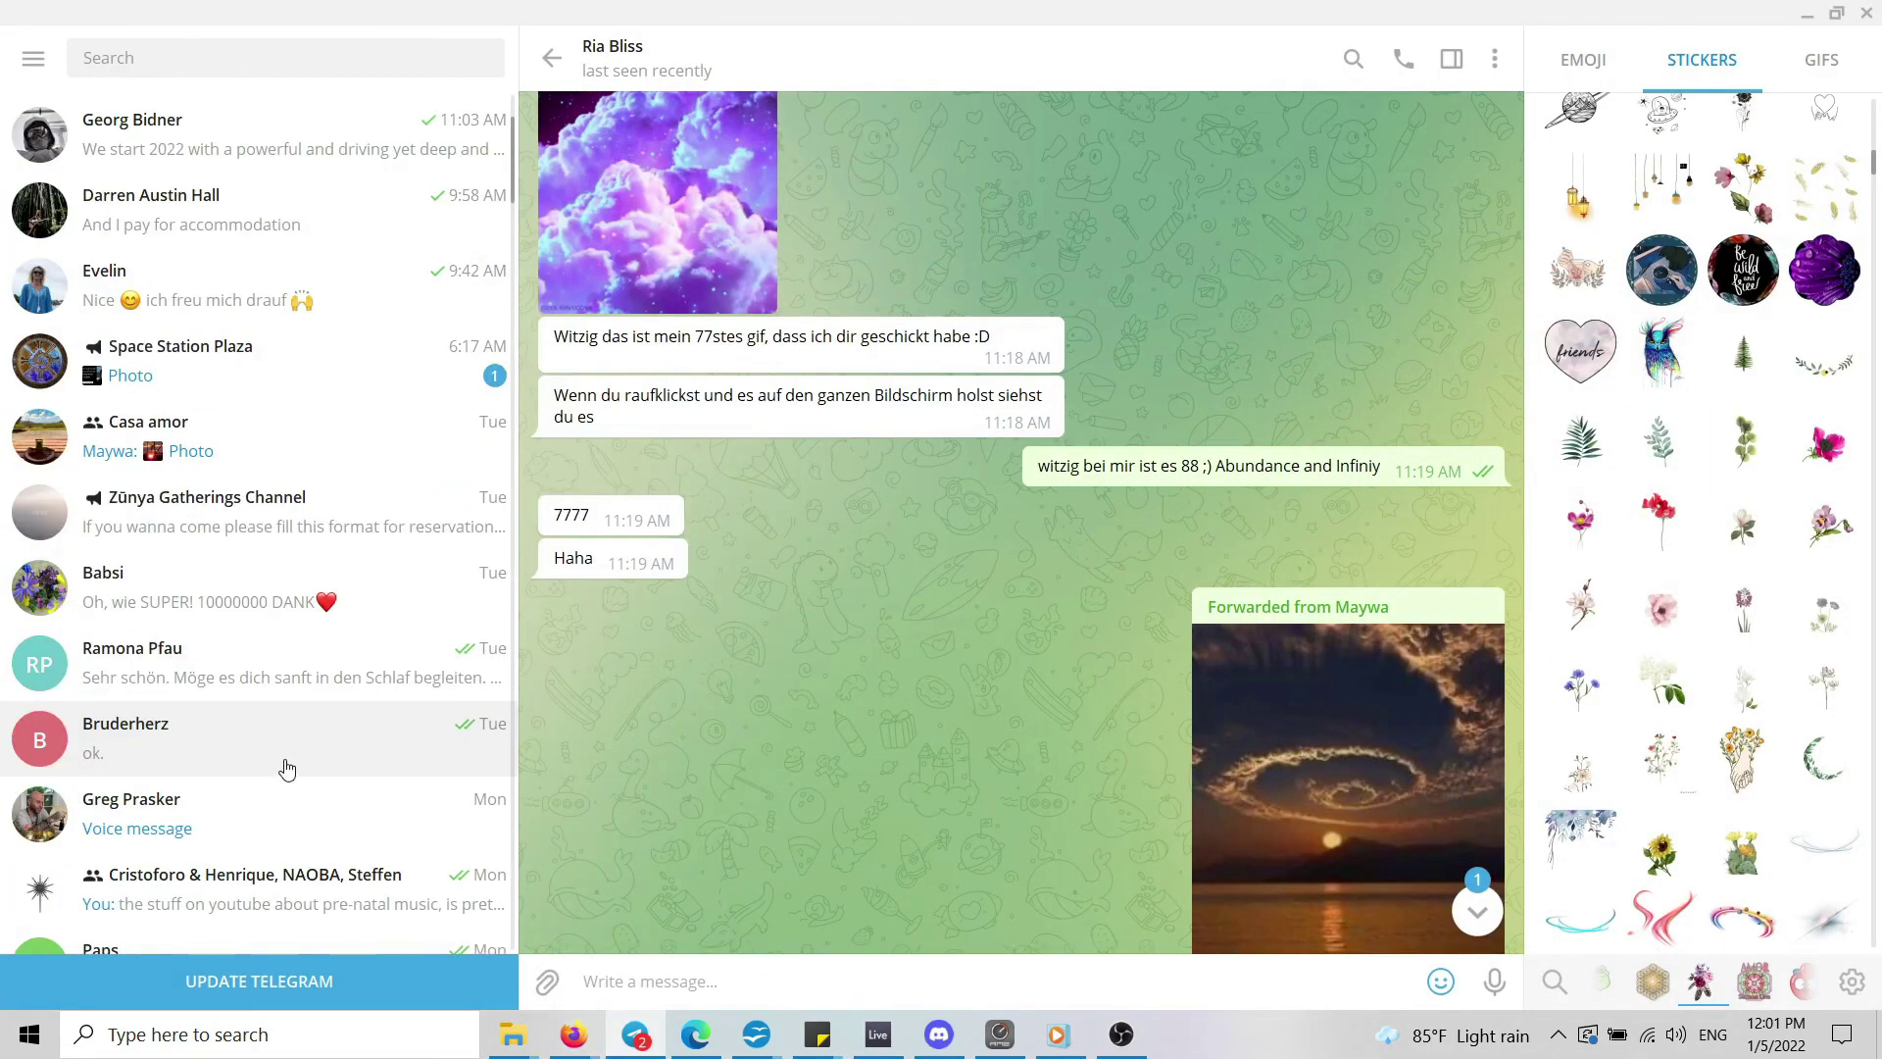
scroll(367, 911, down, 3)
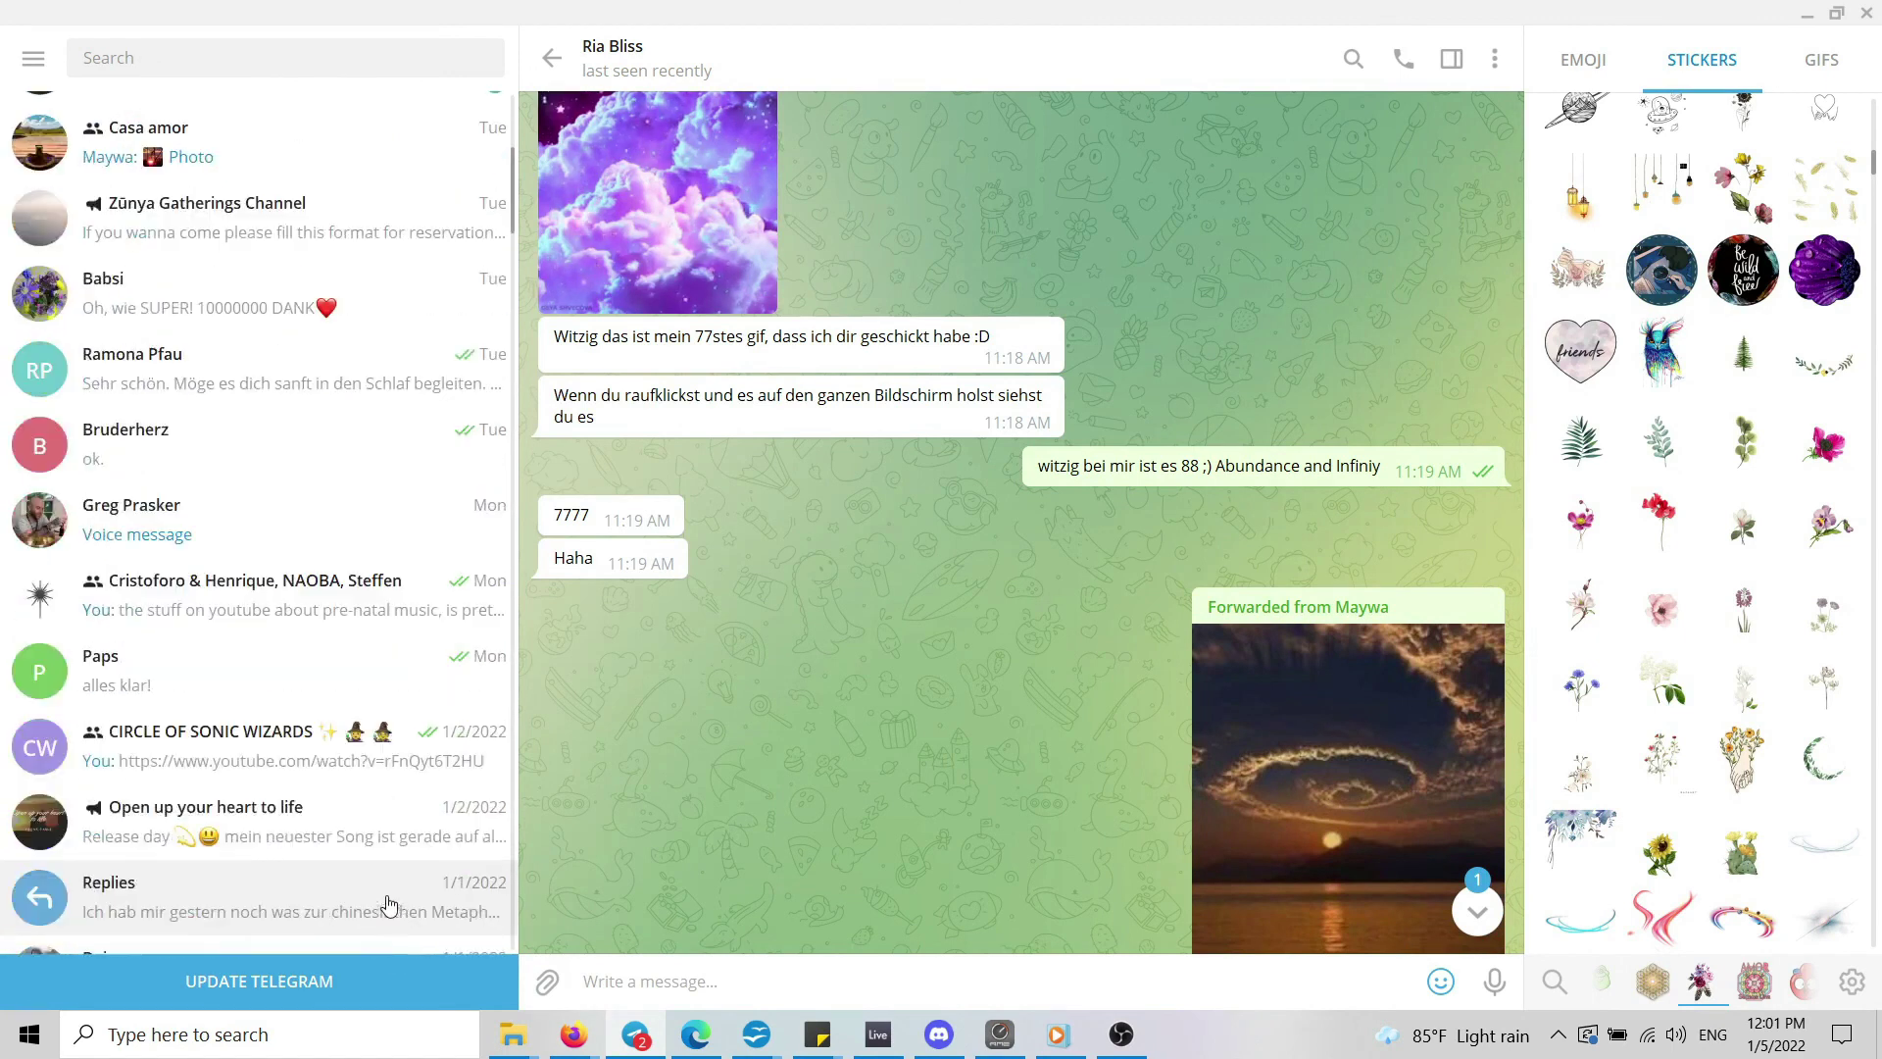
click(362, 774)
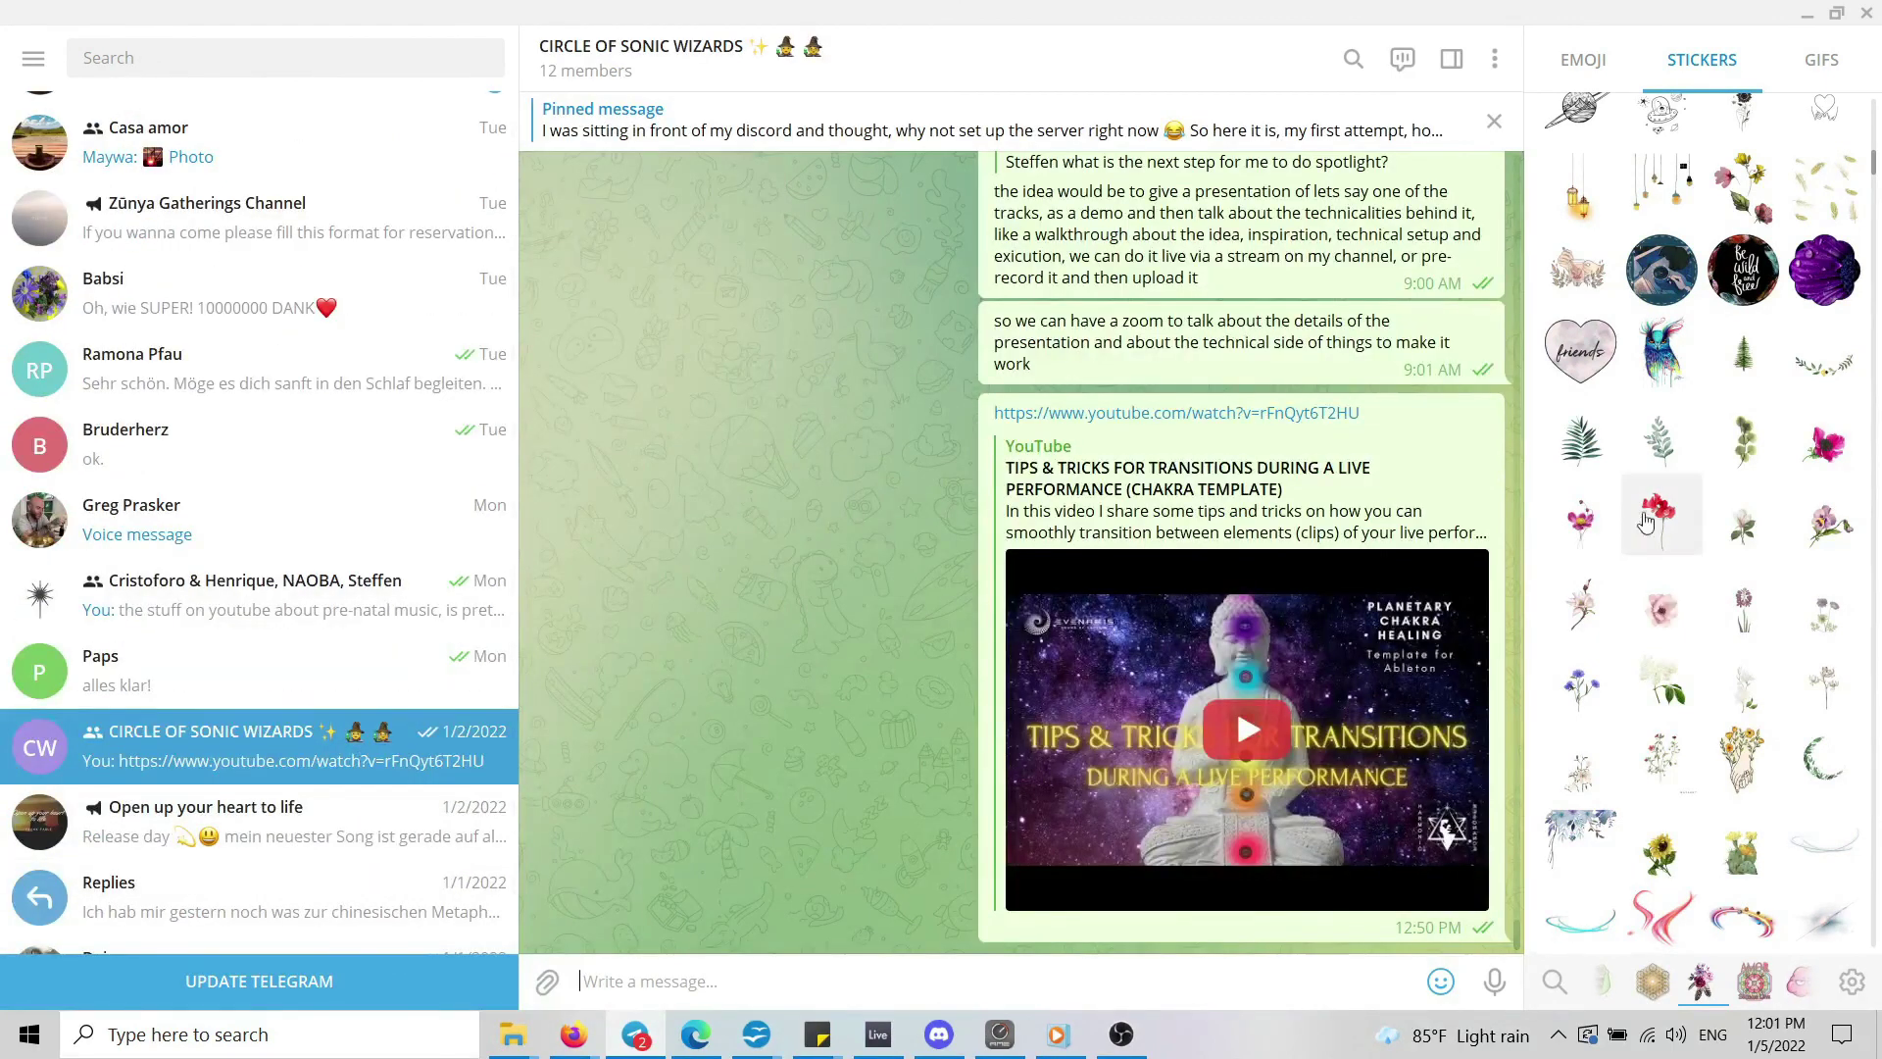